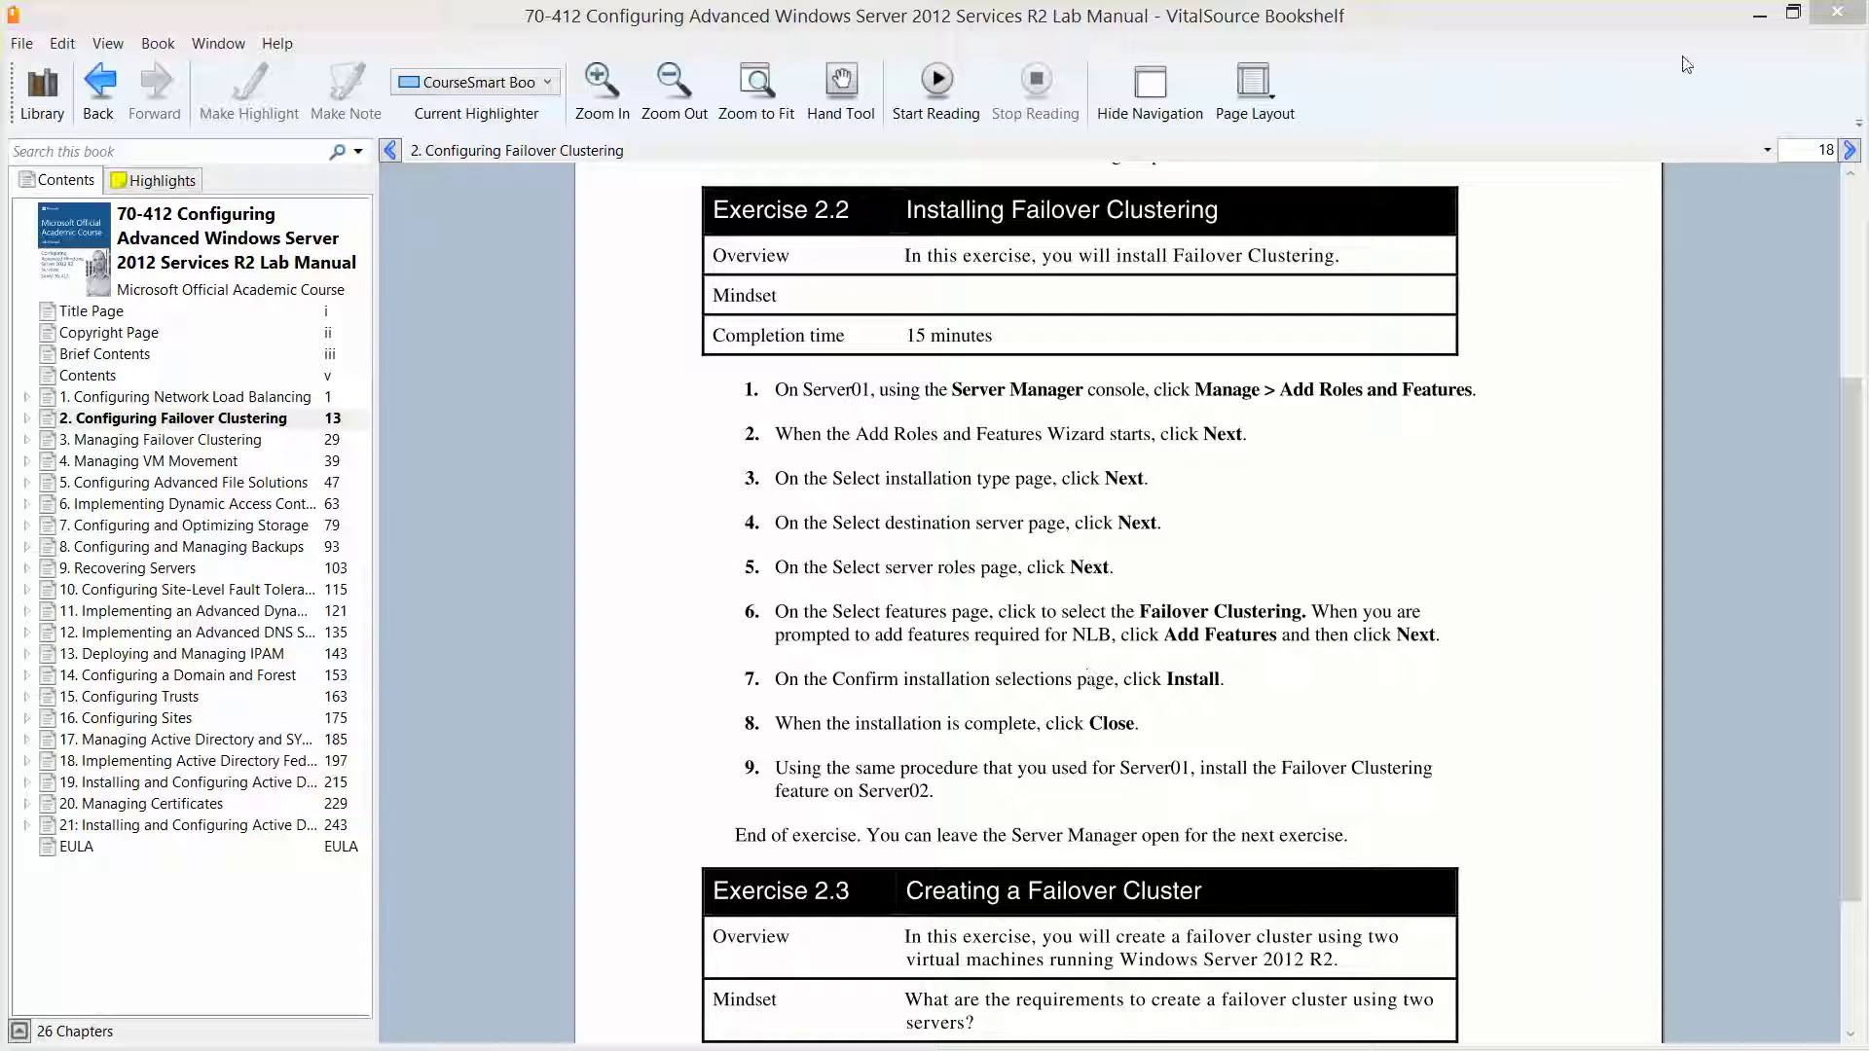
Step: Minimize the lab manual, switch to the Server01 virtual machine, and close its Computer Management window
{"action": "left_click", "coordinate": [1755, 18]}
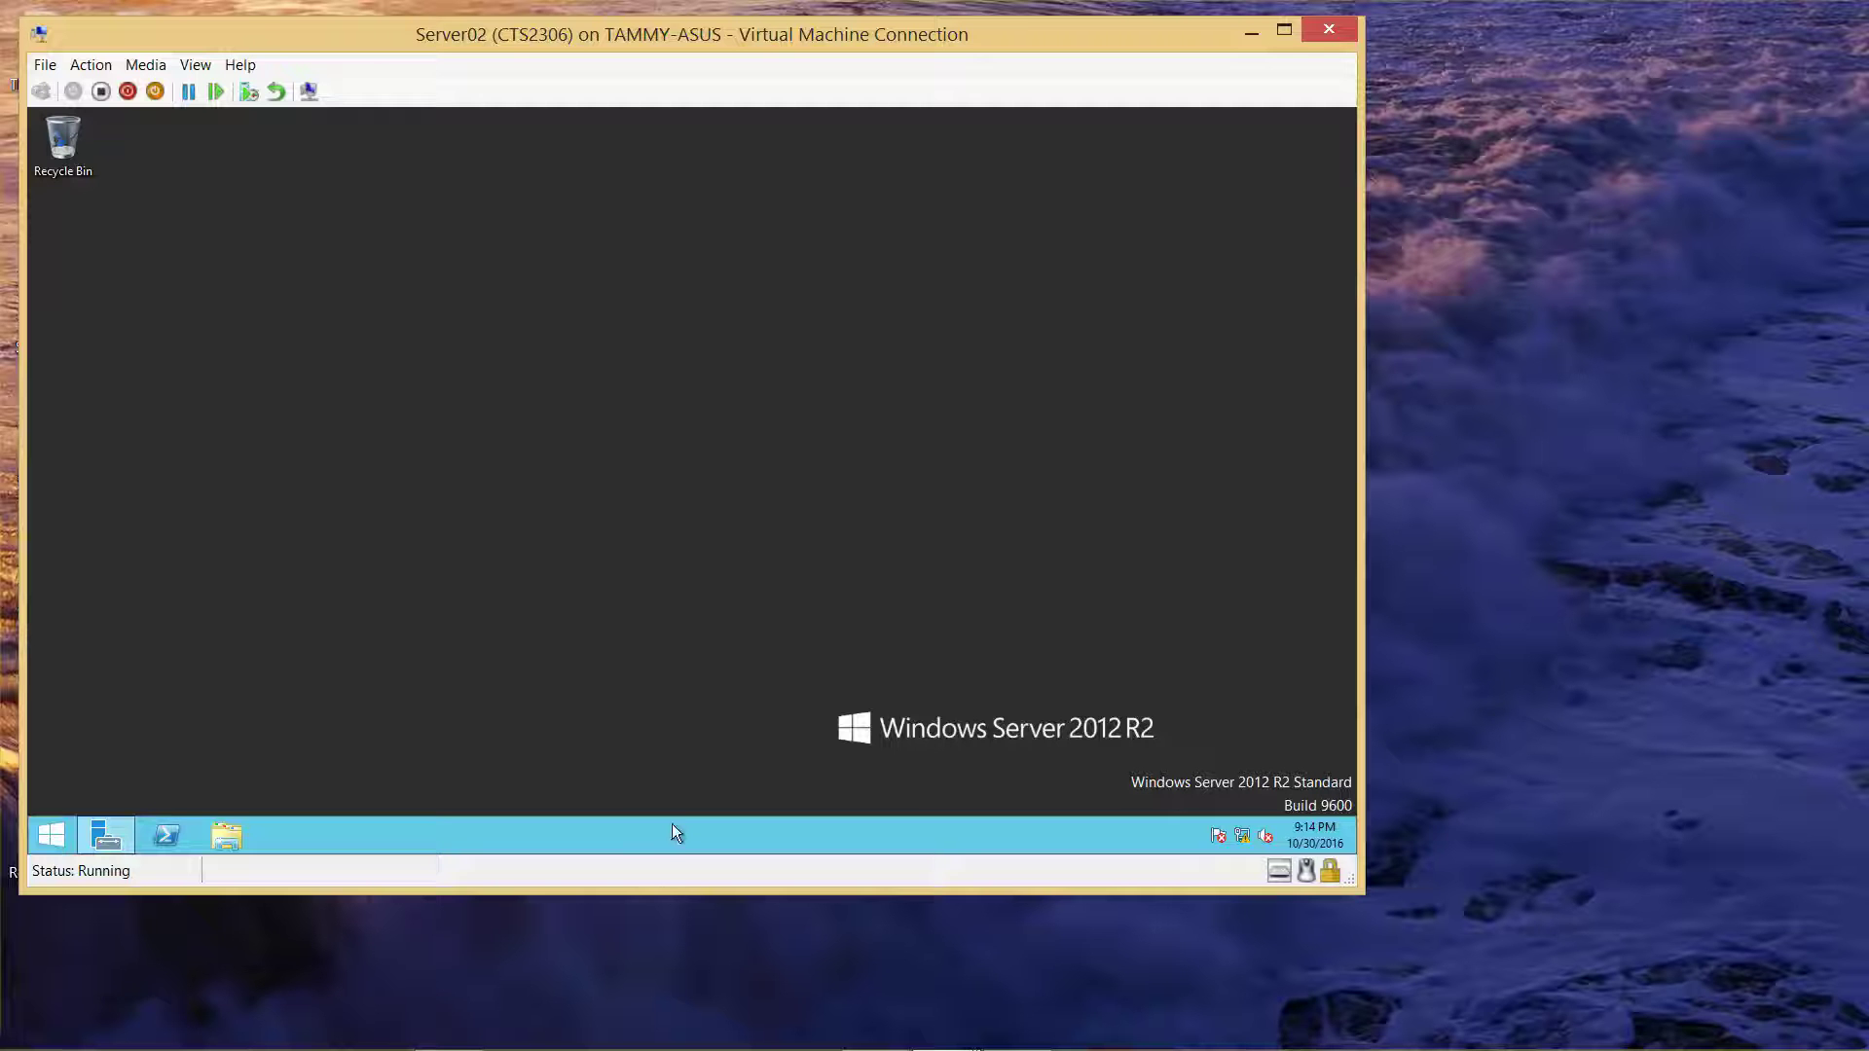
{"action": "mouse_move", "coordinate": [803, 1045]}
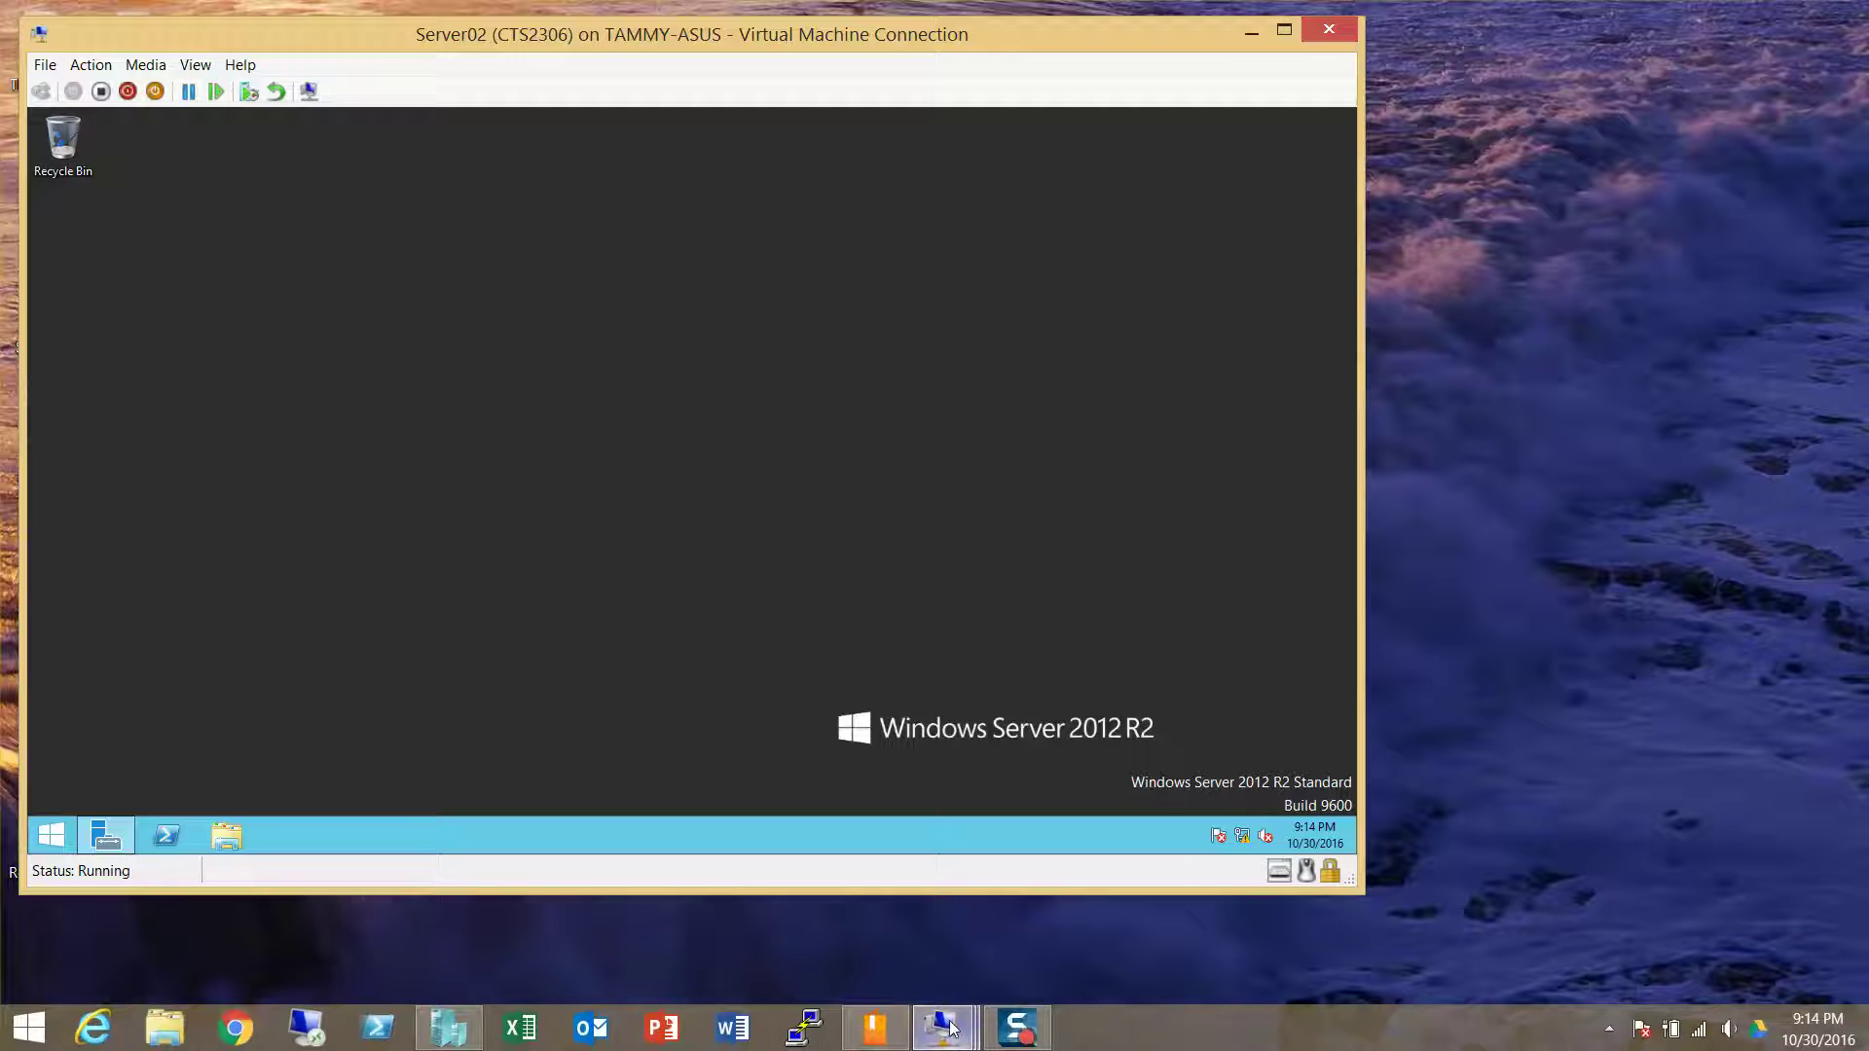
{"action": "mouse_move", "coordinate": [952, 1029]}
{"action": "left_click", "coordinate": [813, 896]}
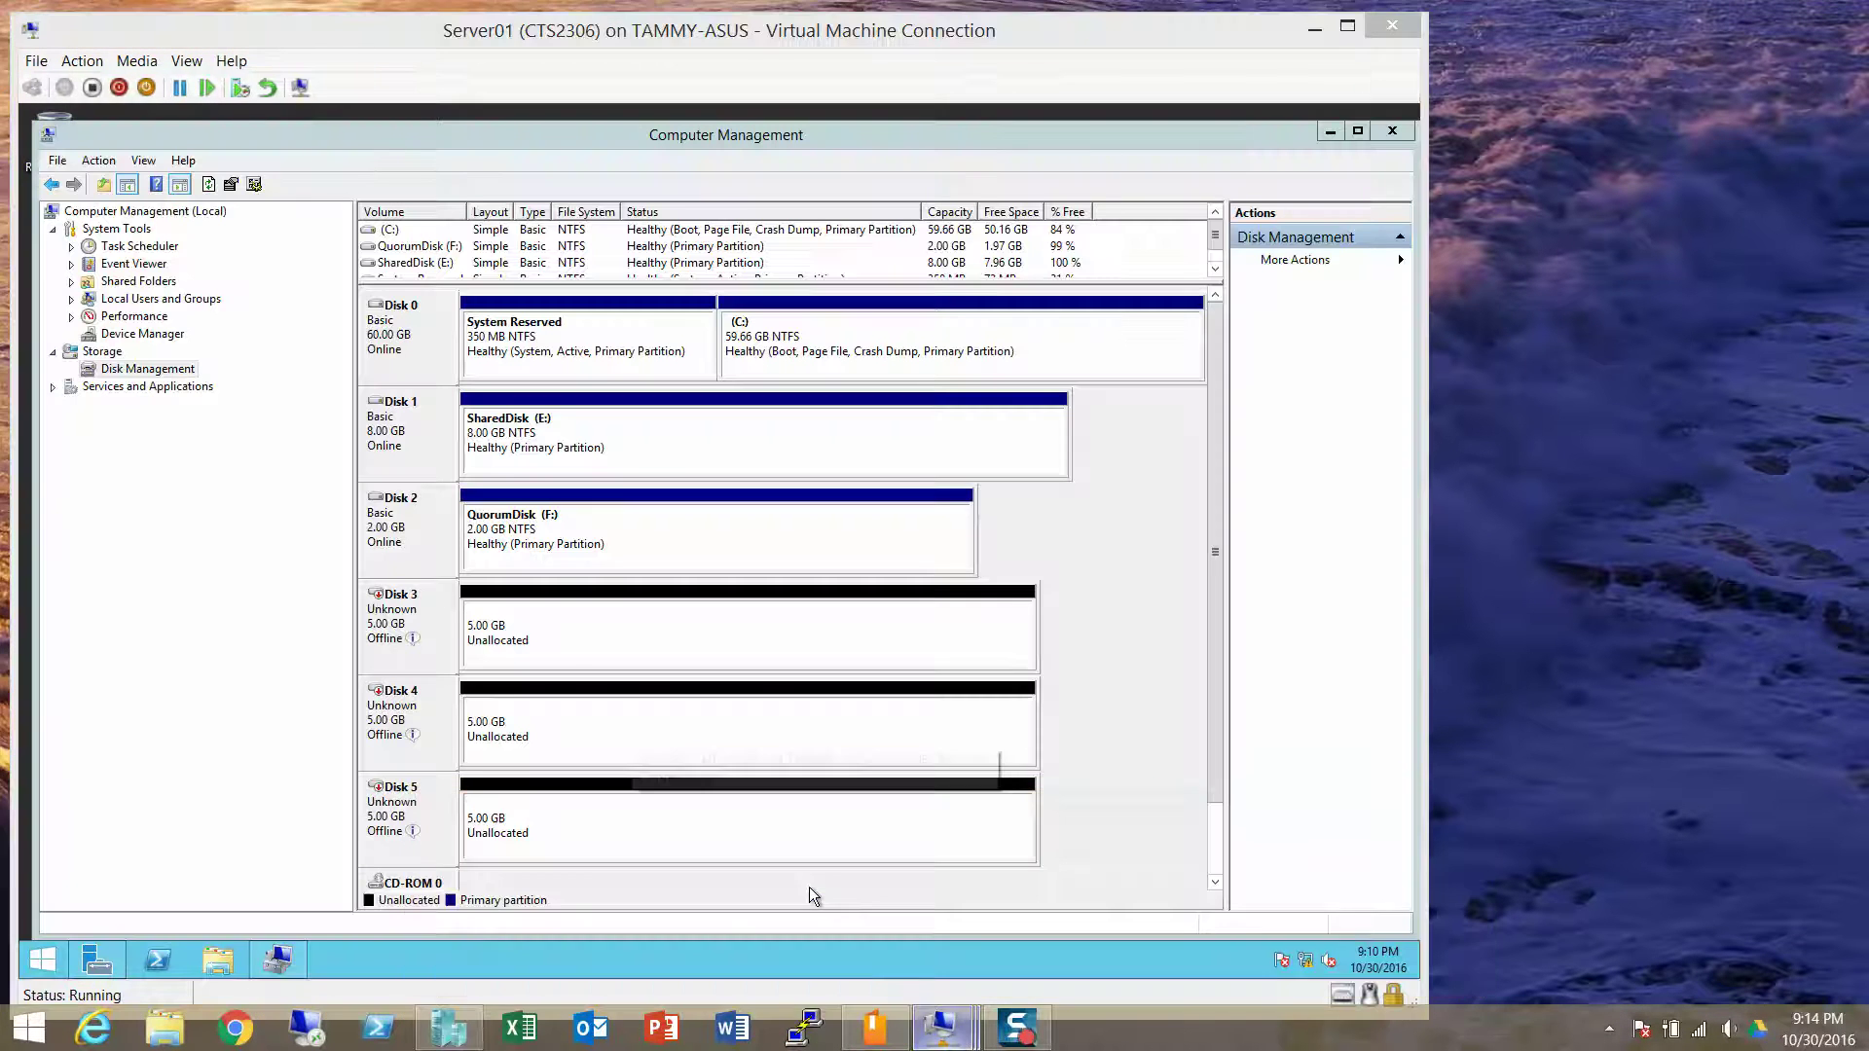
{"action": "left_click", "coordinate": [1393, 130]}
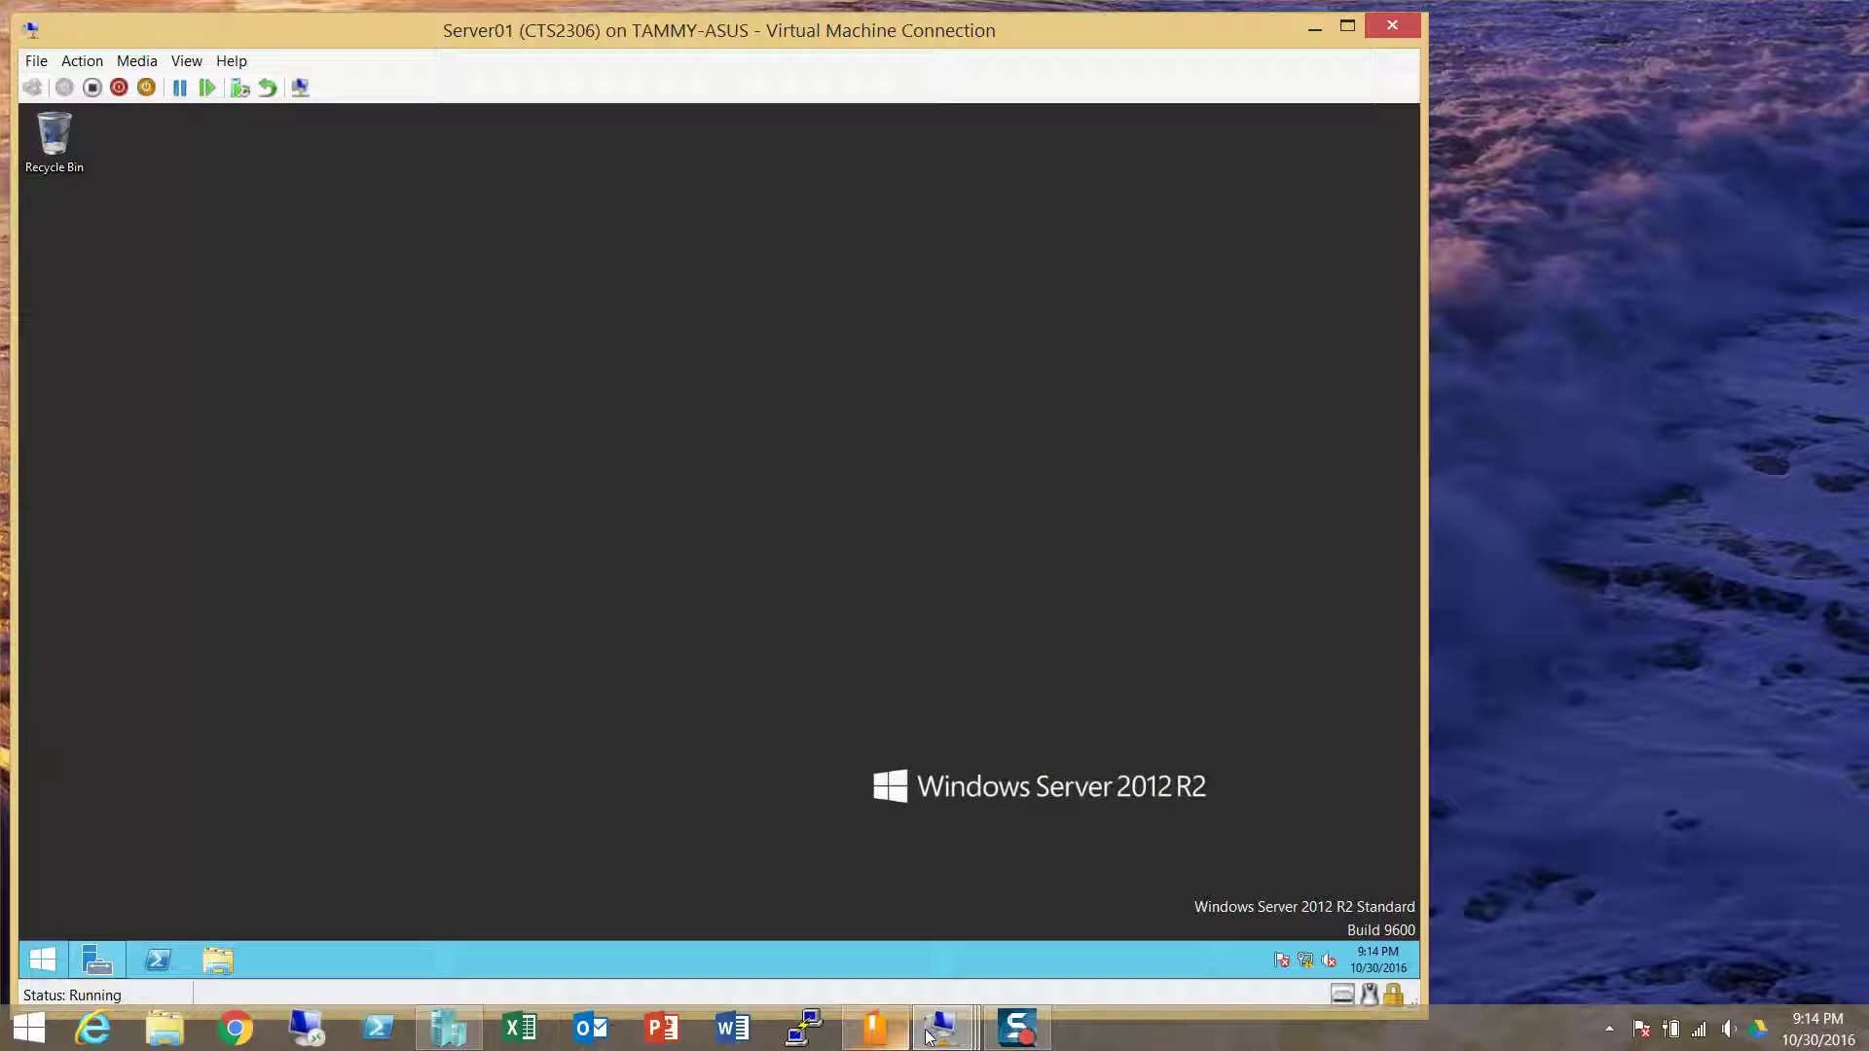
Step: Bring up the Server02 virtual machine and arrange the Server01 and Server02 windows so both can be reached
{"action": "mouse_move", "coordinate": [936, 1030]}
{"action": "mouse_move", "coordinate": [613, 910]}
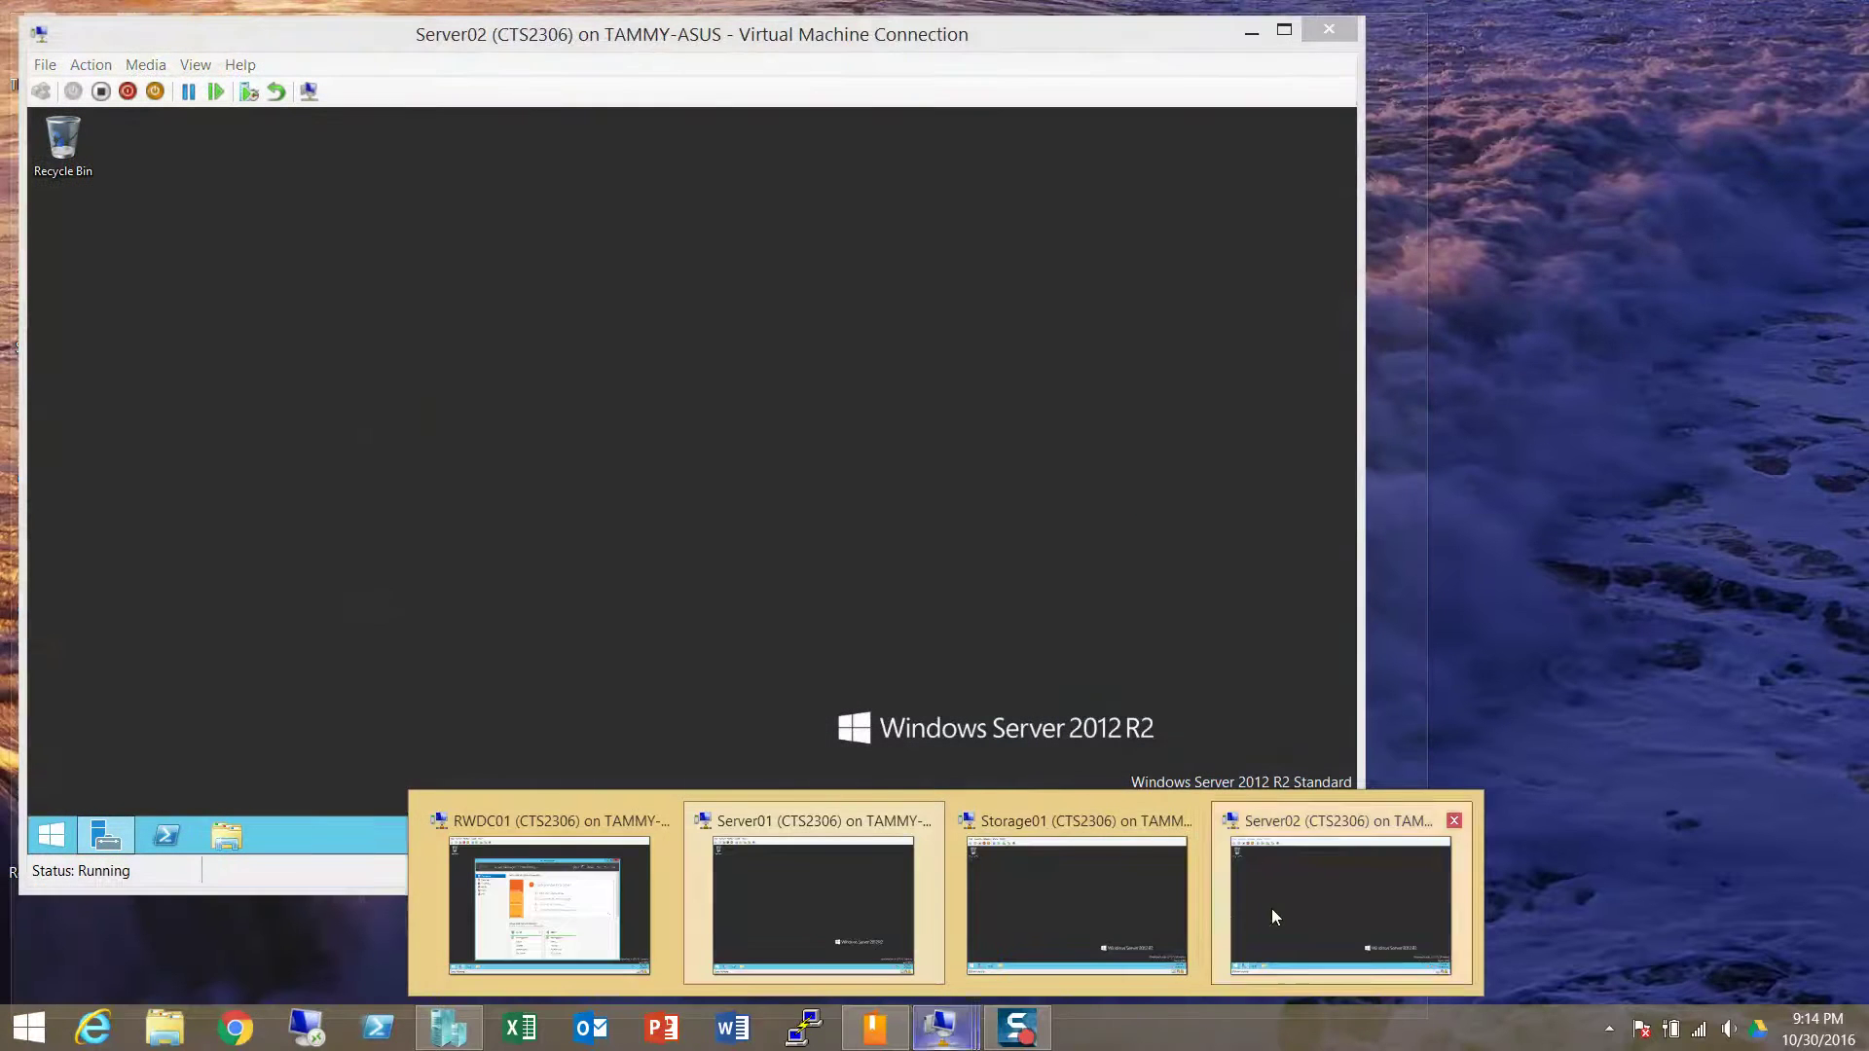
{"action": "left_click", "coordinate": [1272, 908]}
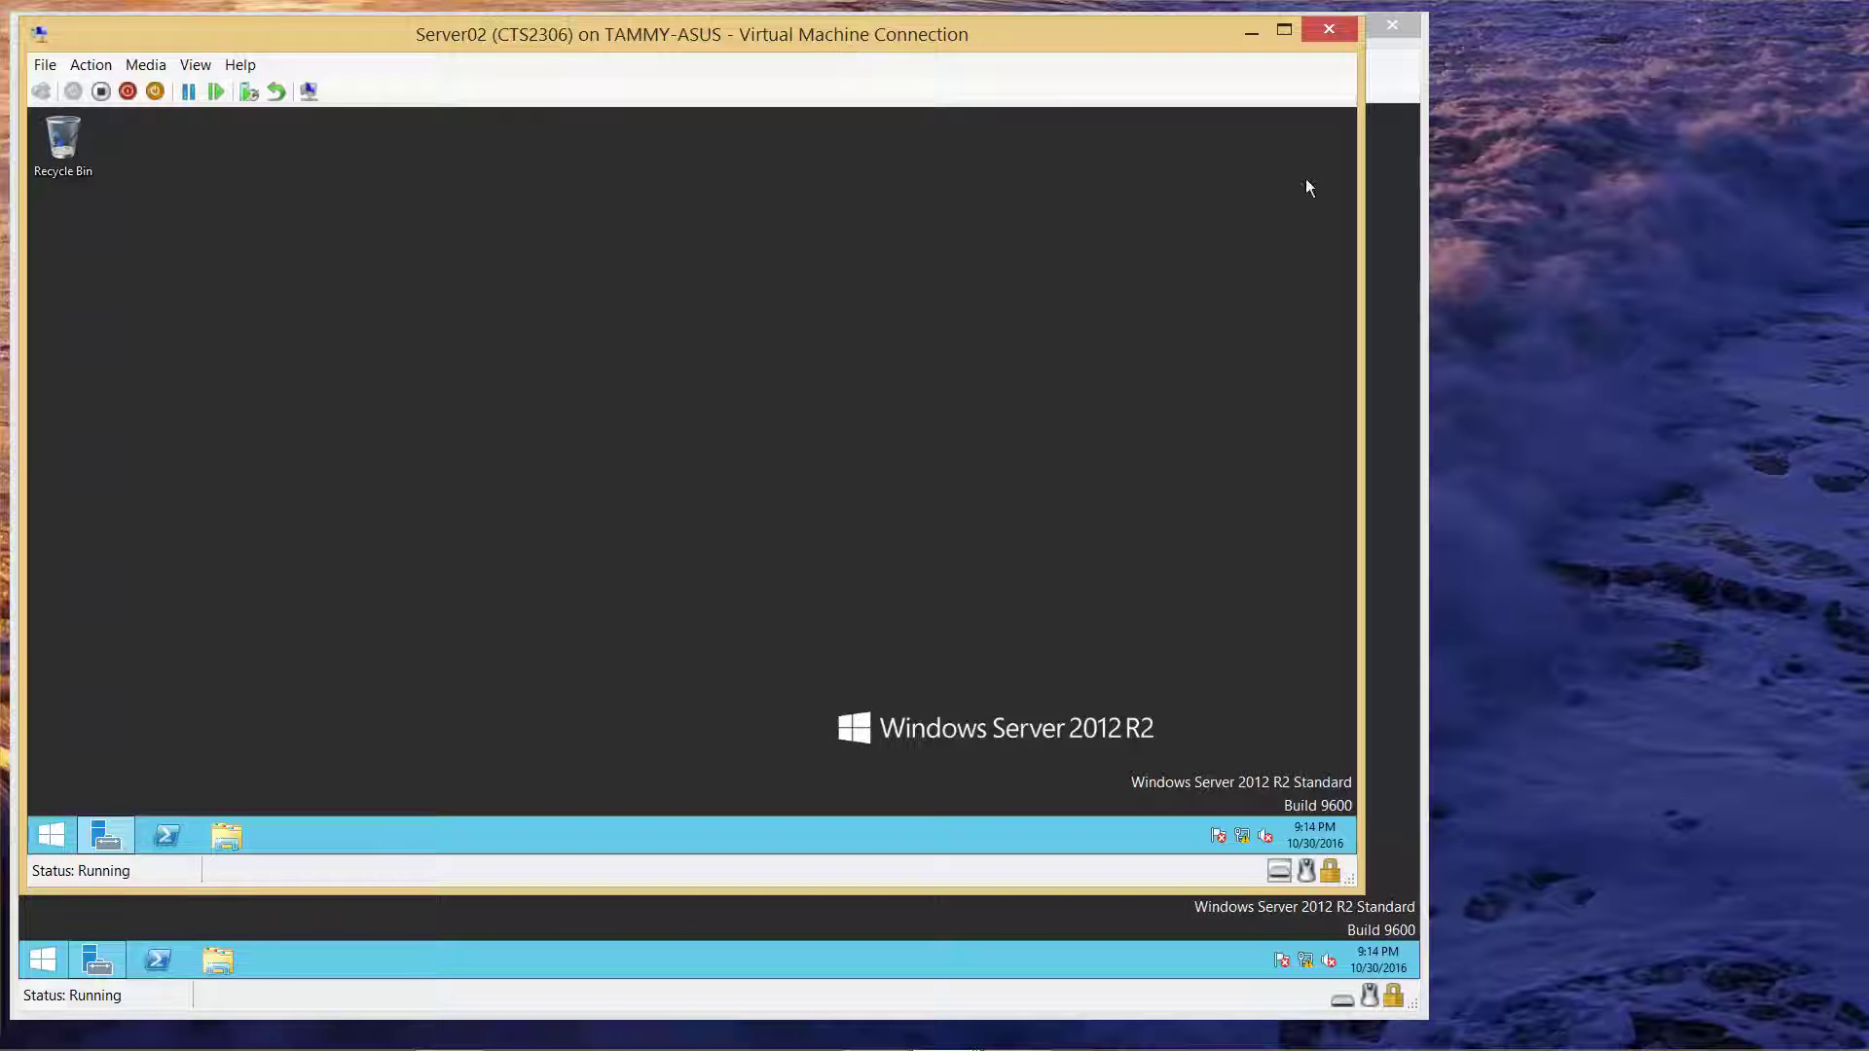
{"action": "left_click", "coordinate": [1377, 86]}
{"action": "left_click_drag", "start_coordinate": [995, 29], "coordinate": [1452, 21]}
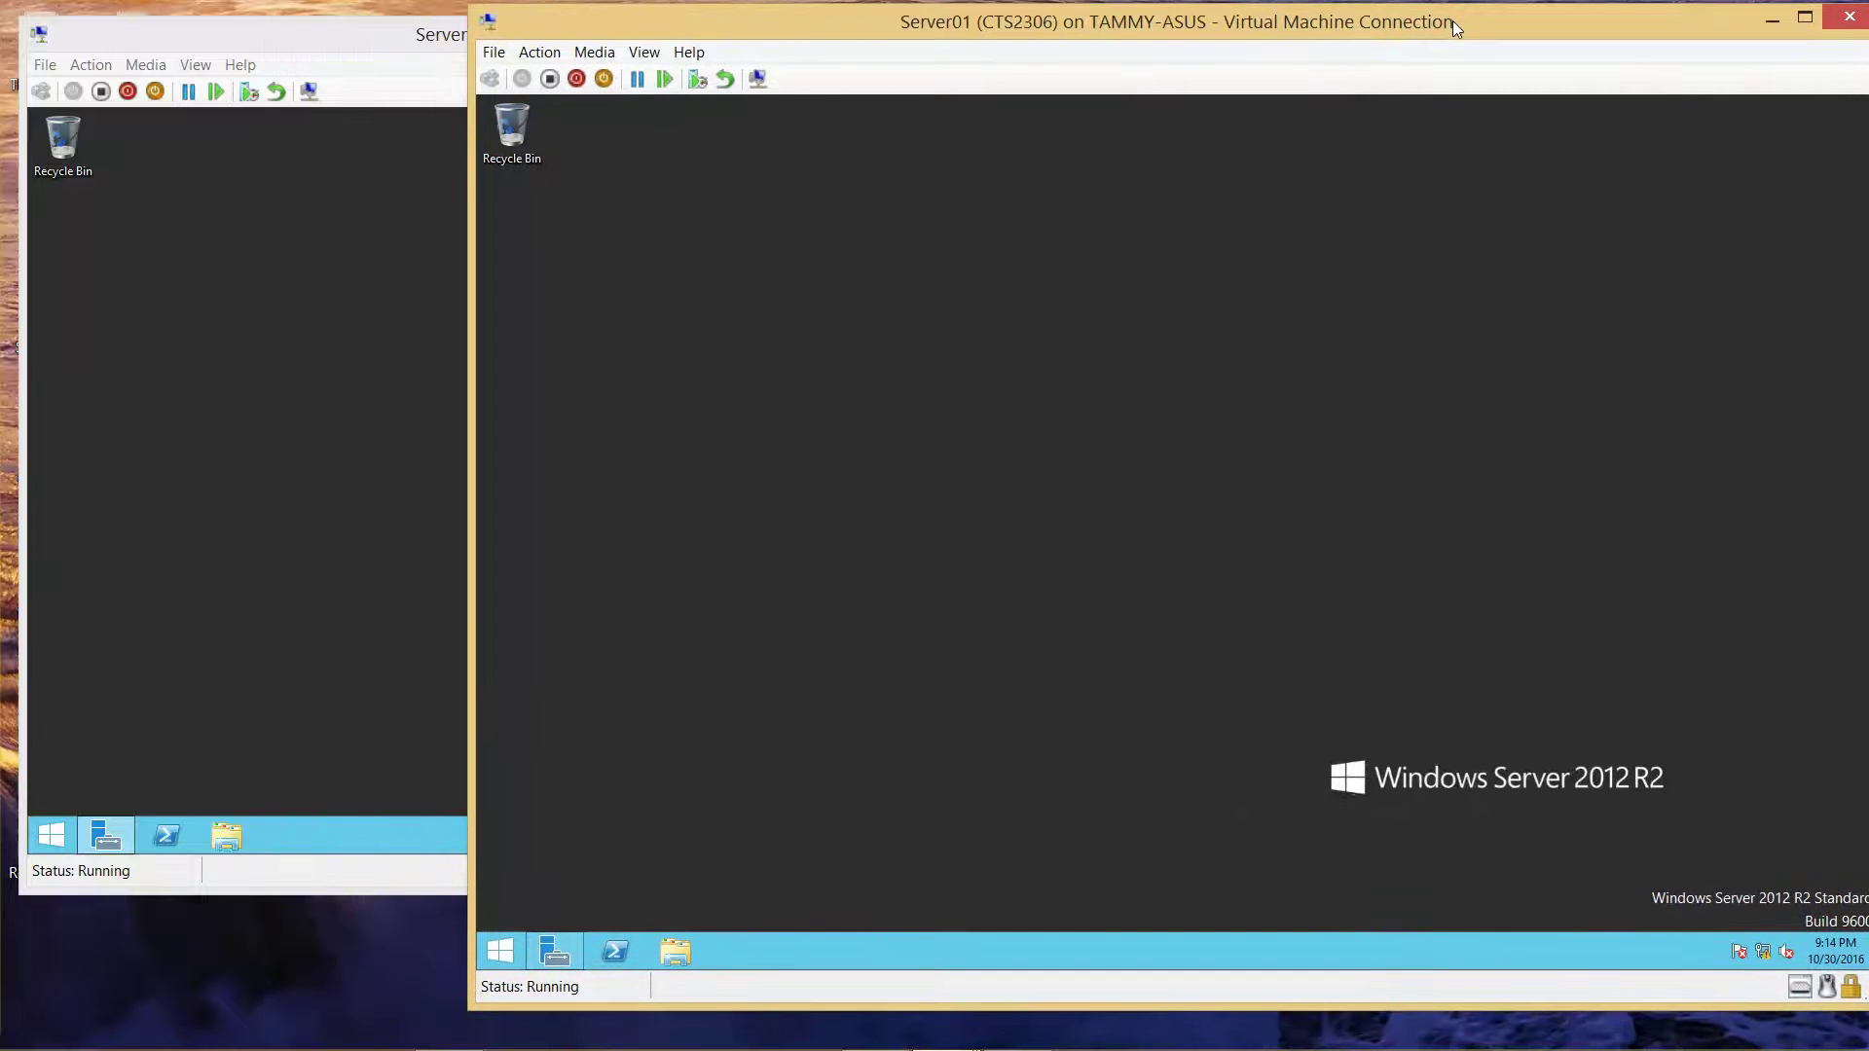
{"action": "left_click_drag", "start_coordinate": [388, 43], "coordinate": [581, 164]}
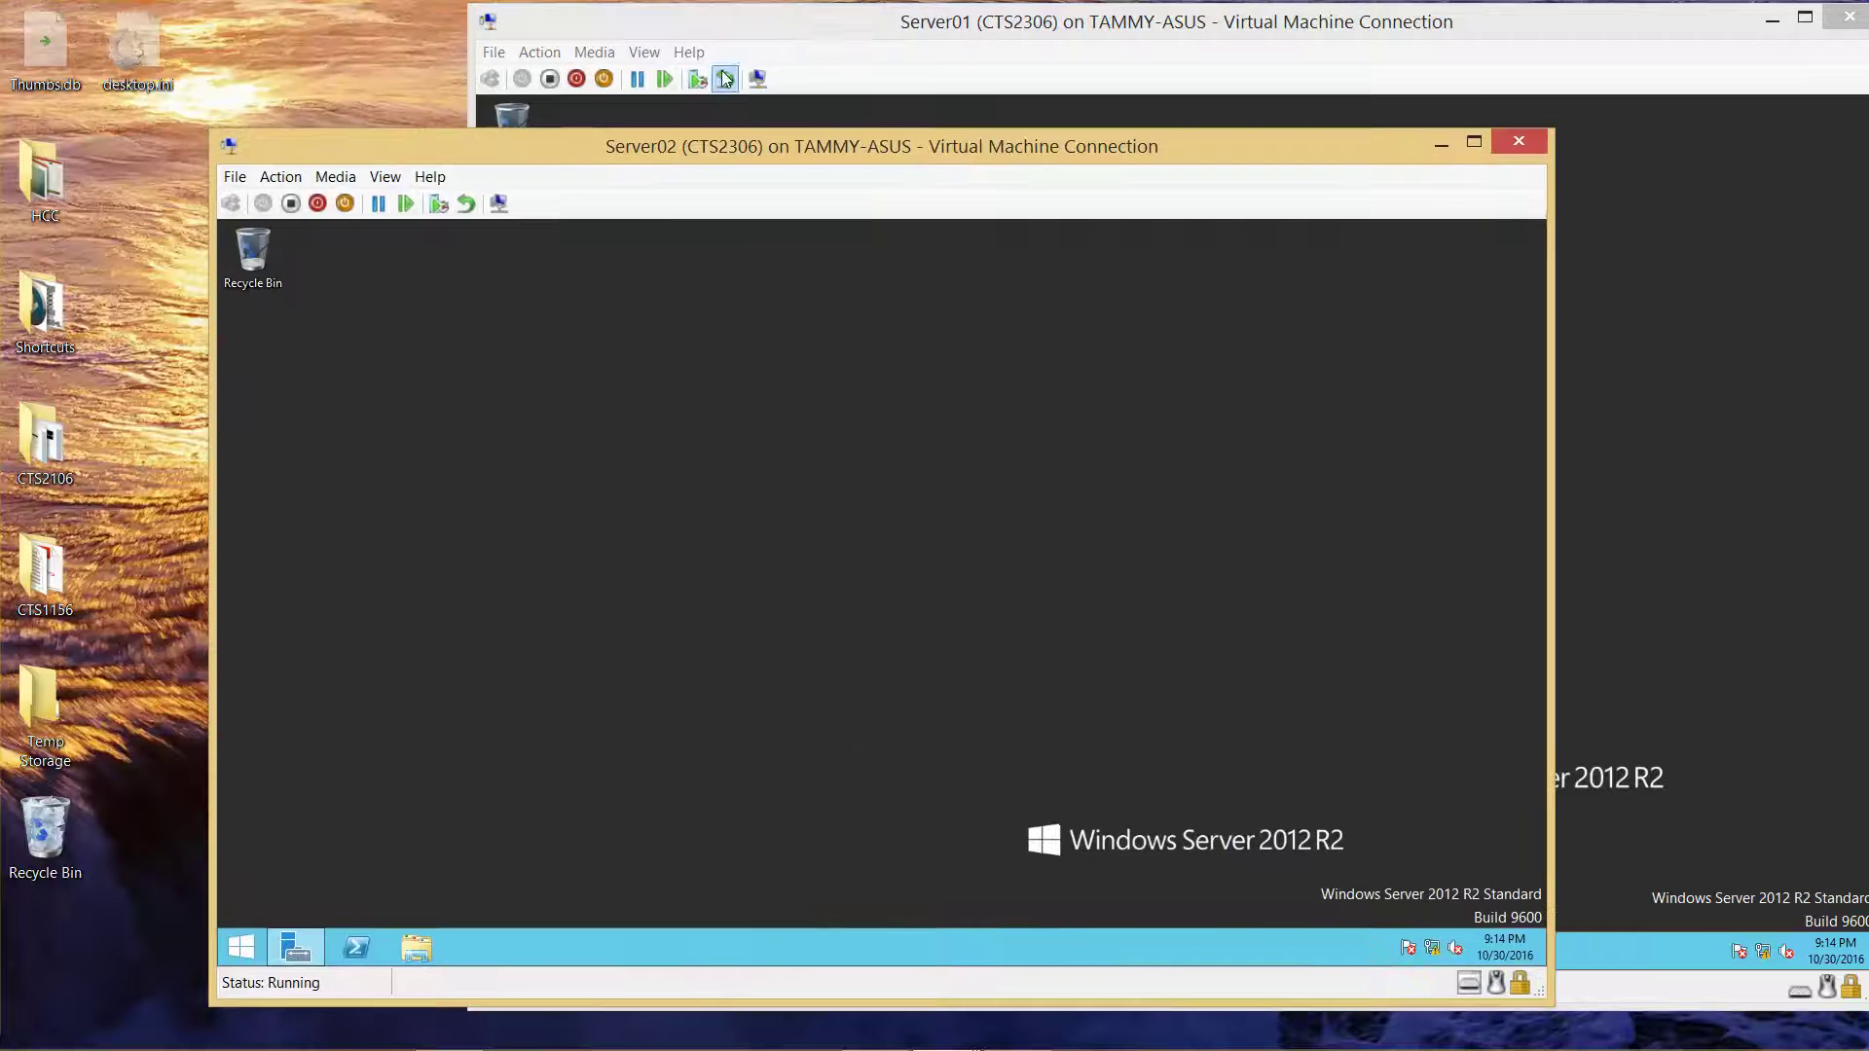
{"action": "left_click_drag", "start_coordinate": [827, 25], "coordinate": [349, 22]}
{"action": "left_click", "coordinate": [1429, 161]}
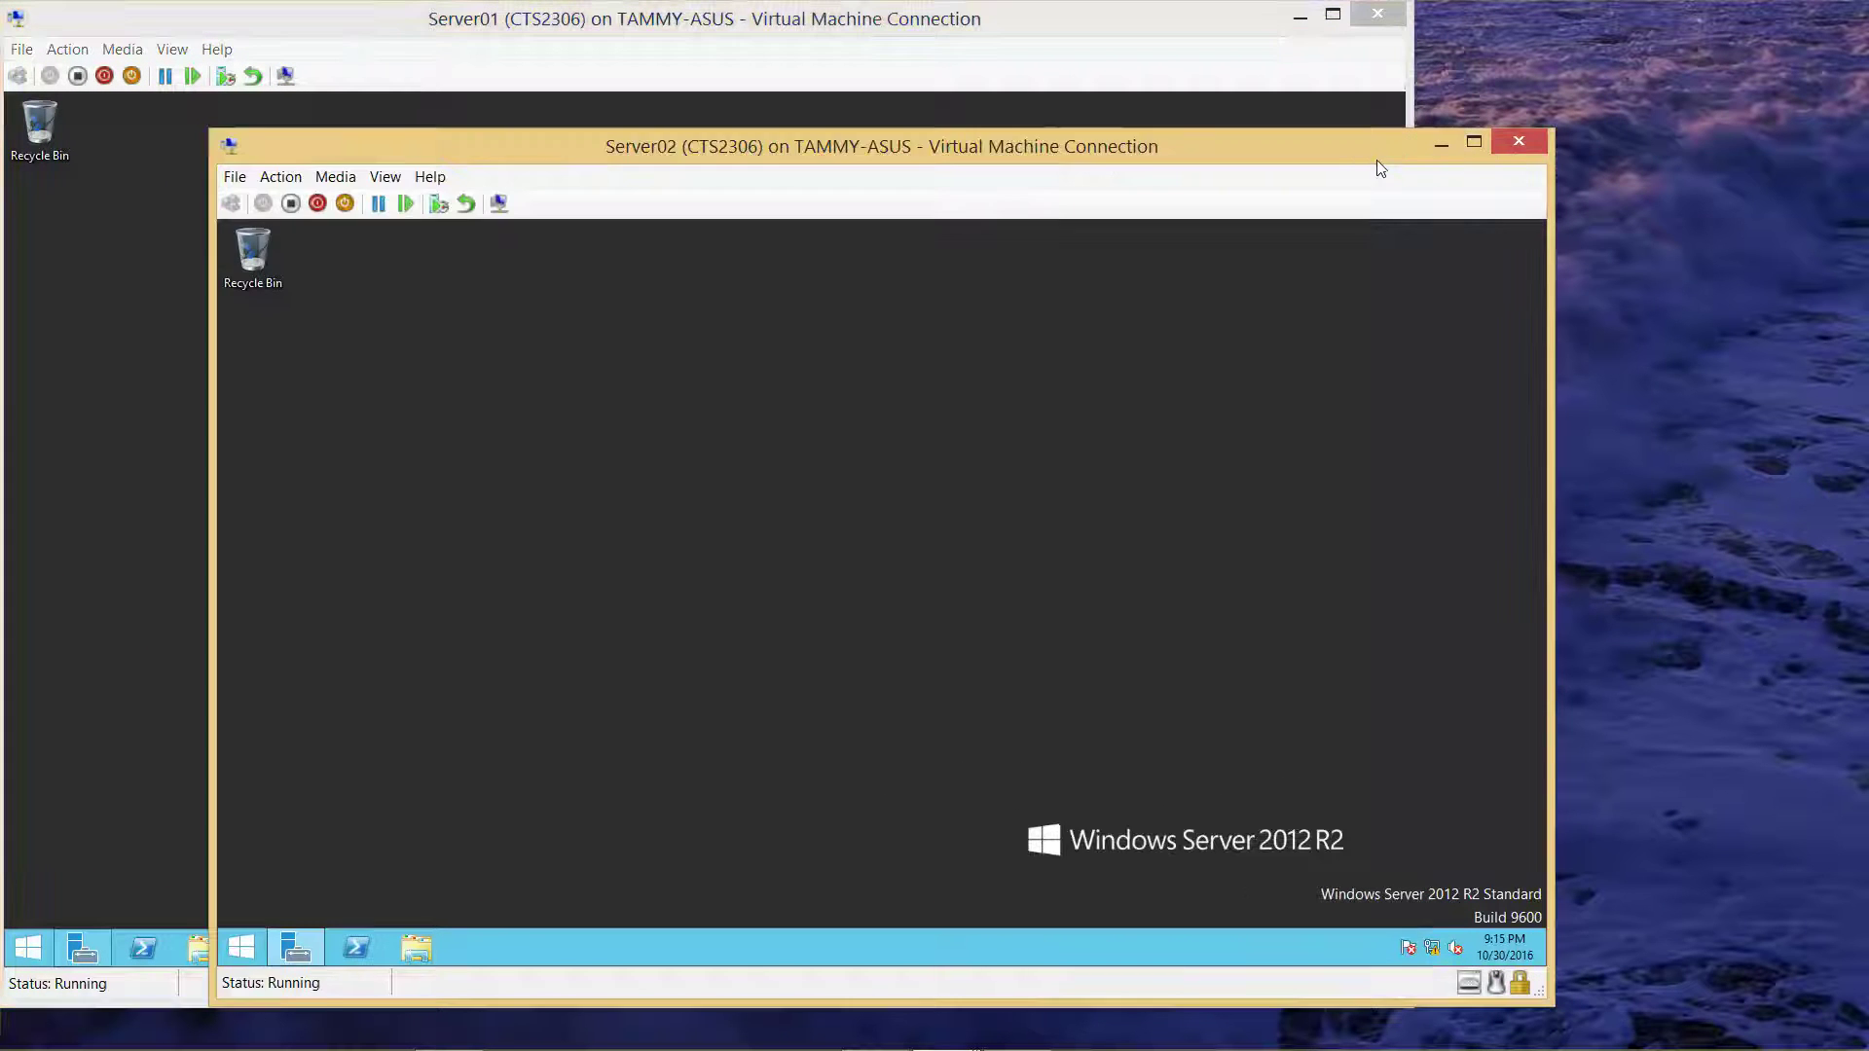
{"action": "left_click_drag", "start_coordinate": [1376, 161], "coordinate": [1681, 33]}
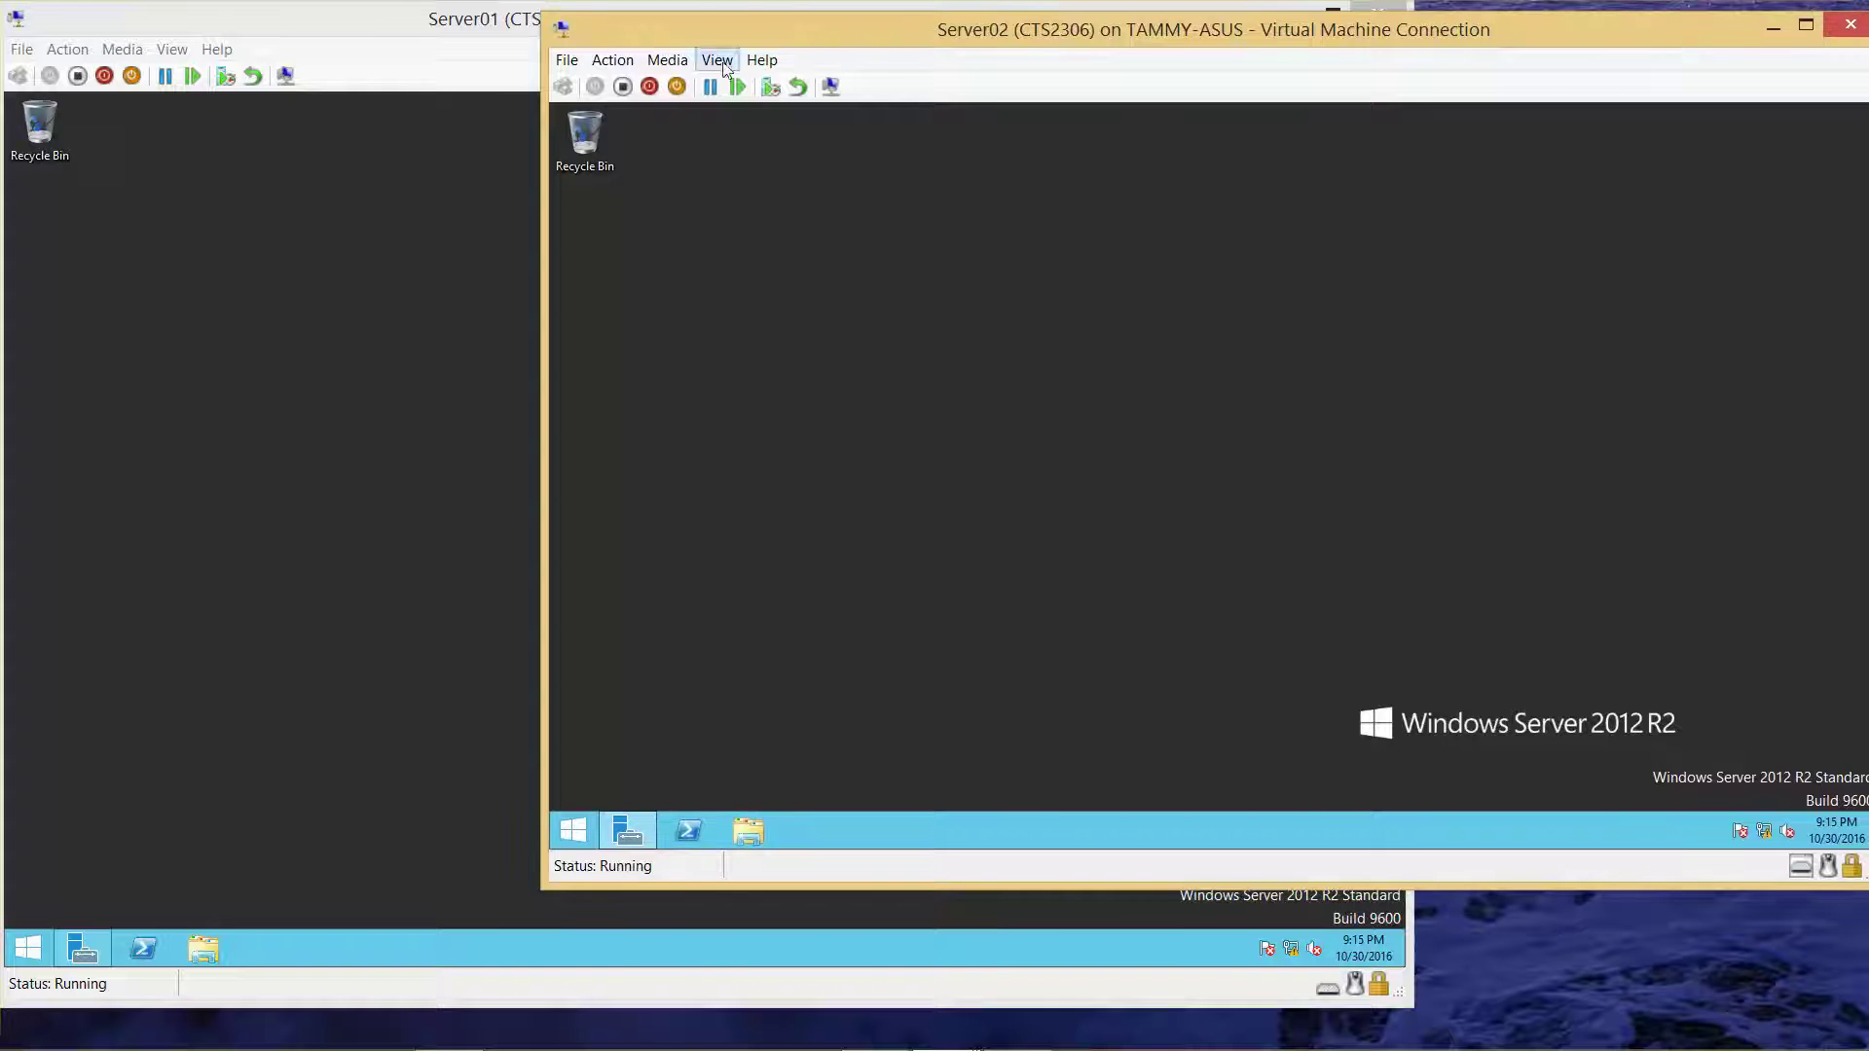
Step: On Server01, start adding roles and features in Server Manager and advance to feature selection, keeping role-based installation and the default destination server
{"action": "left_click", "coordinate": [514, 34]}
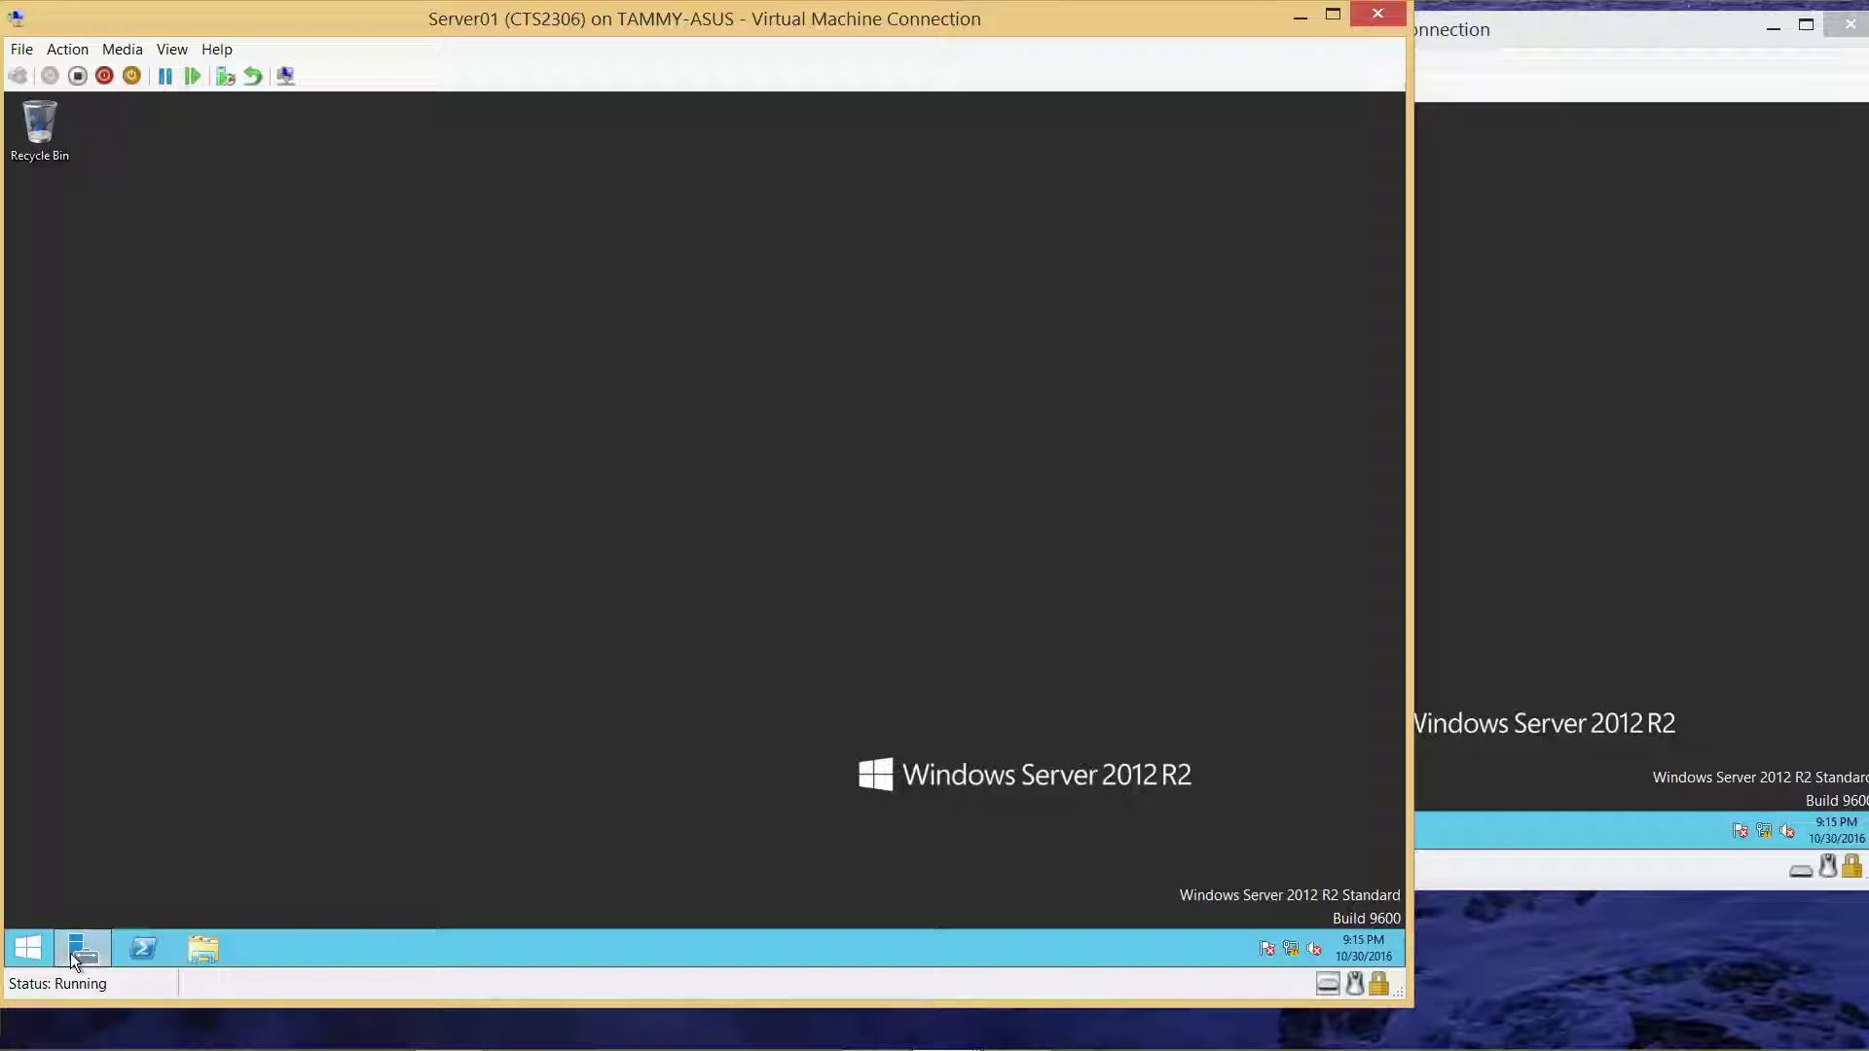
{"action": "left_click", "coordinate": [97, 942]}
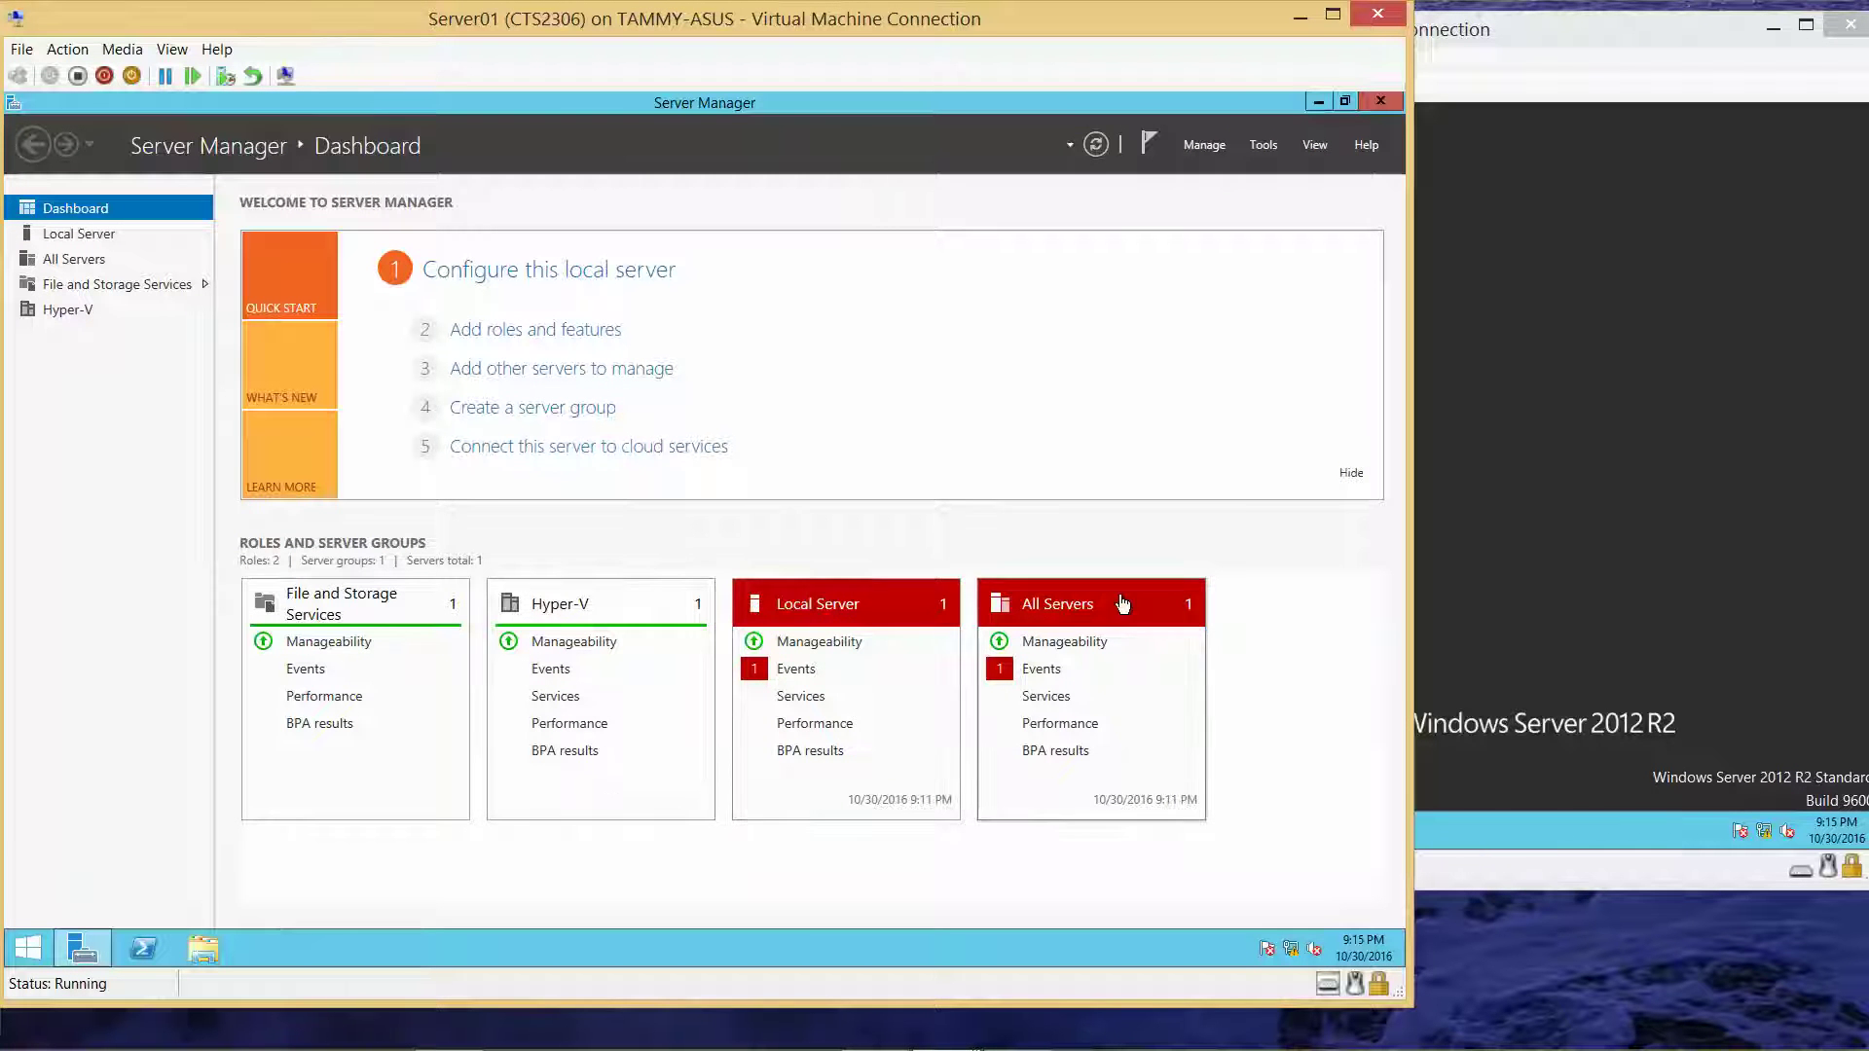
{"action": "left_click", "coordinate": [1205, 145]}
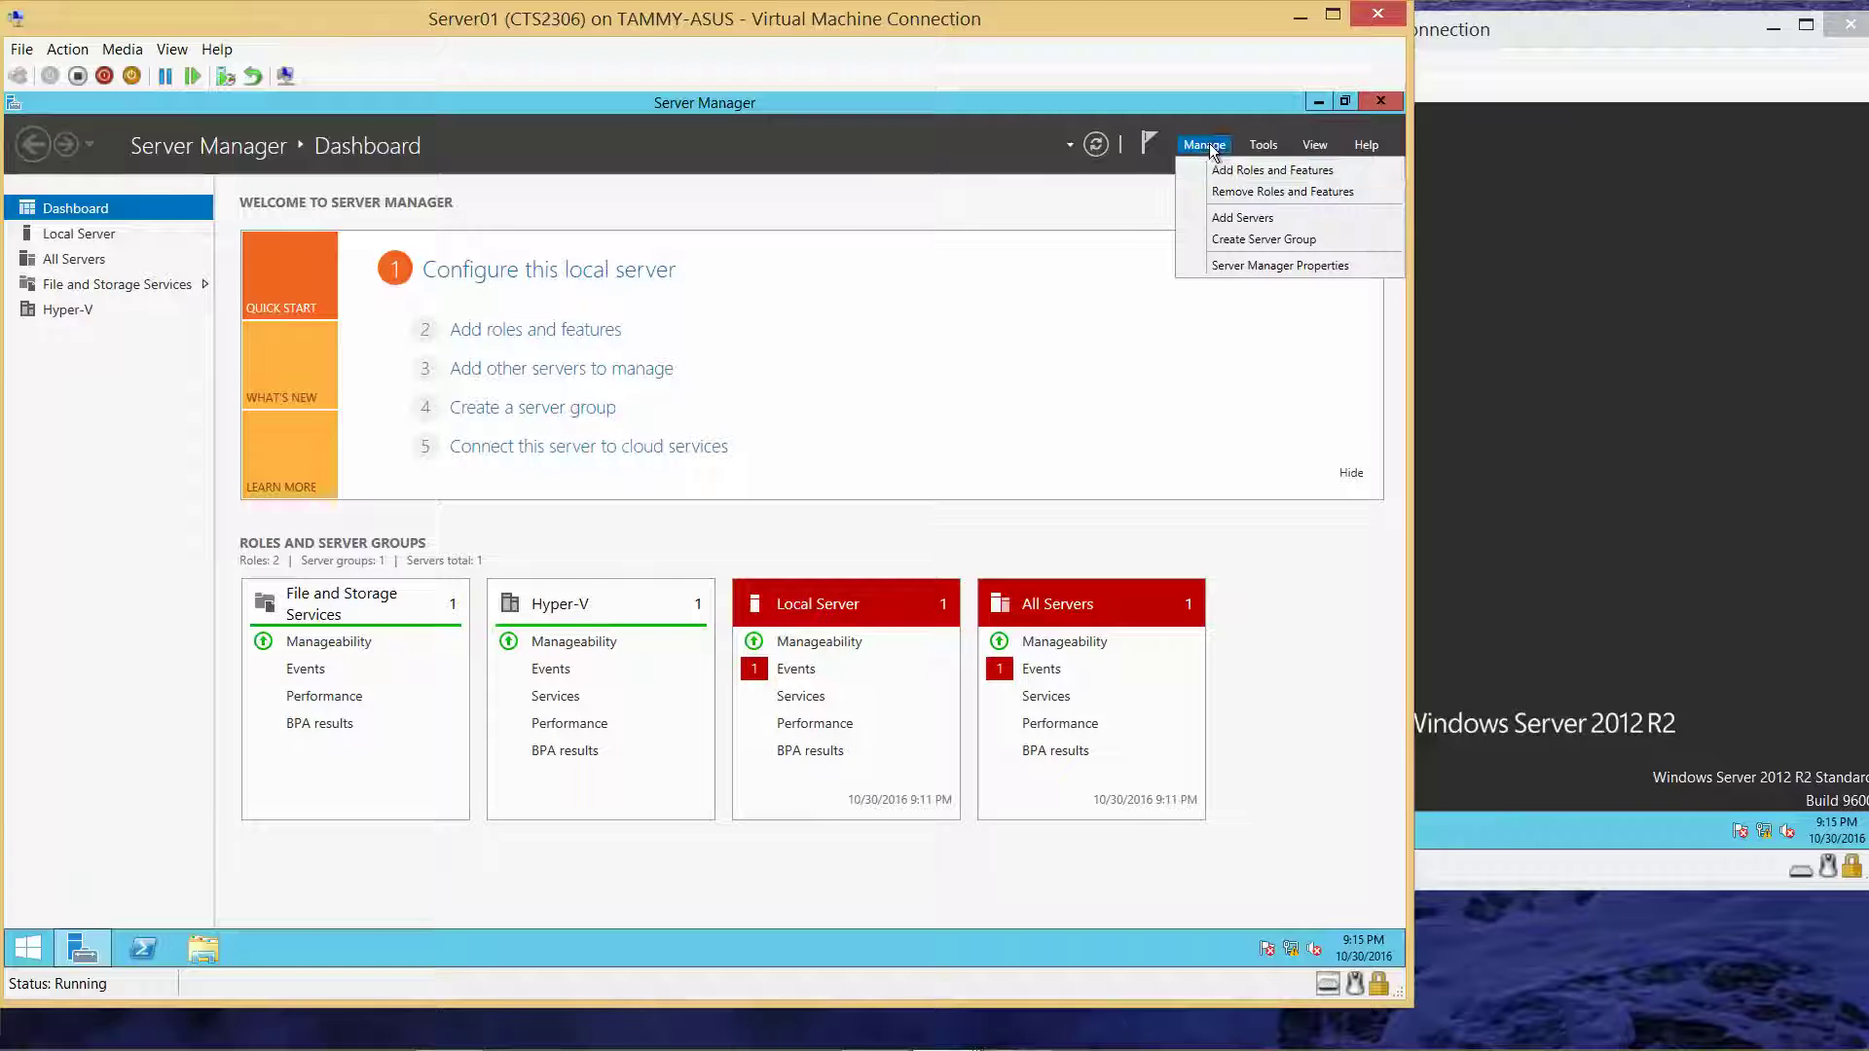
{"action": "left_click", "coordinate": [1218, 163]}
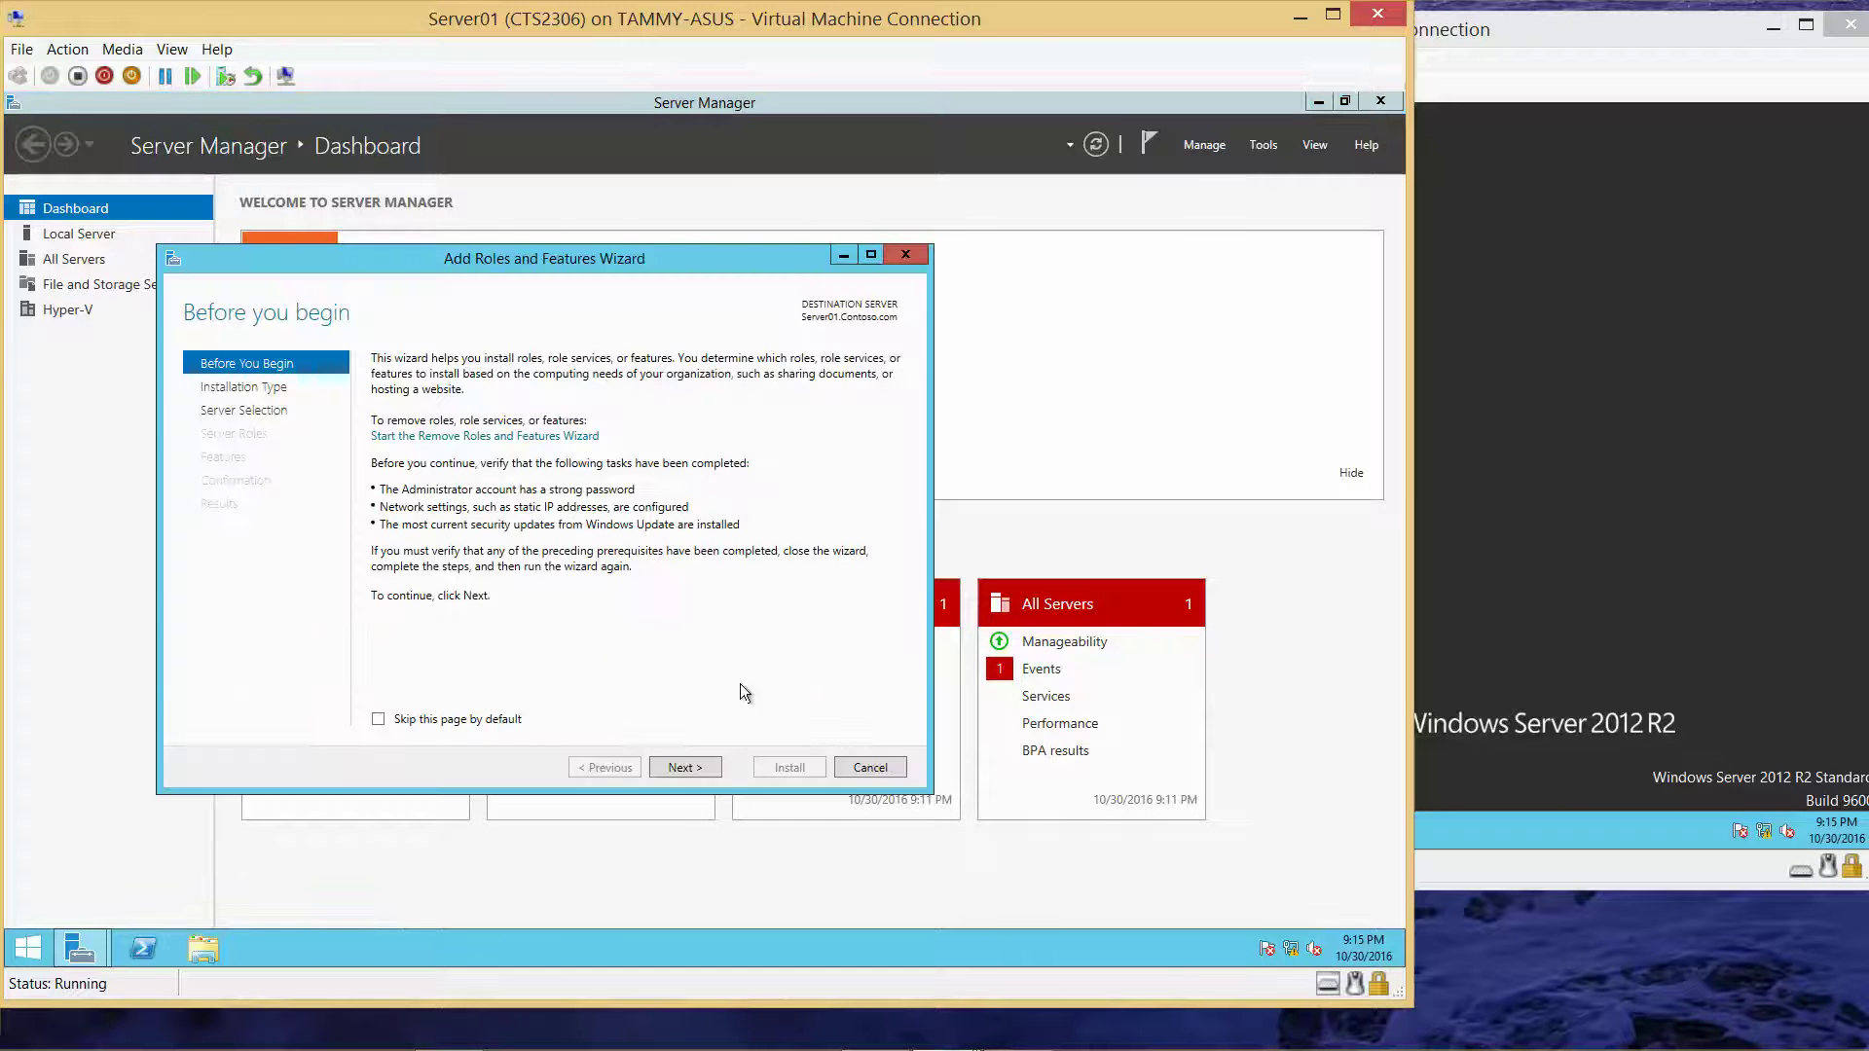
{"action": "left_click", "coordinate": [701, 767]}
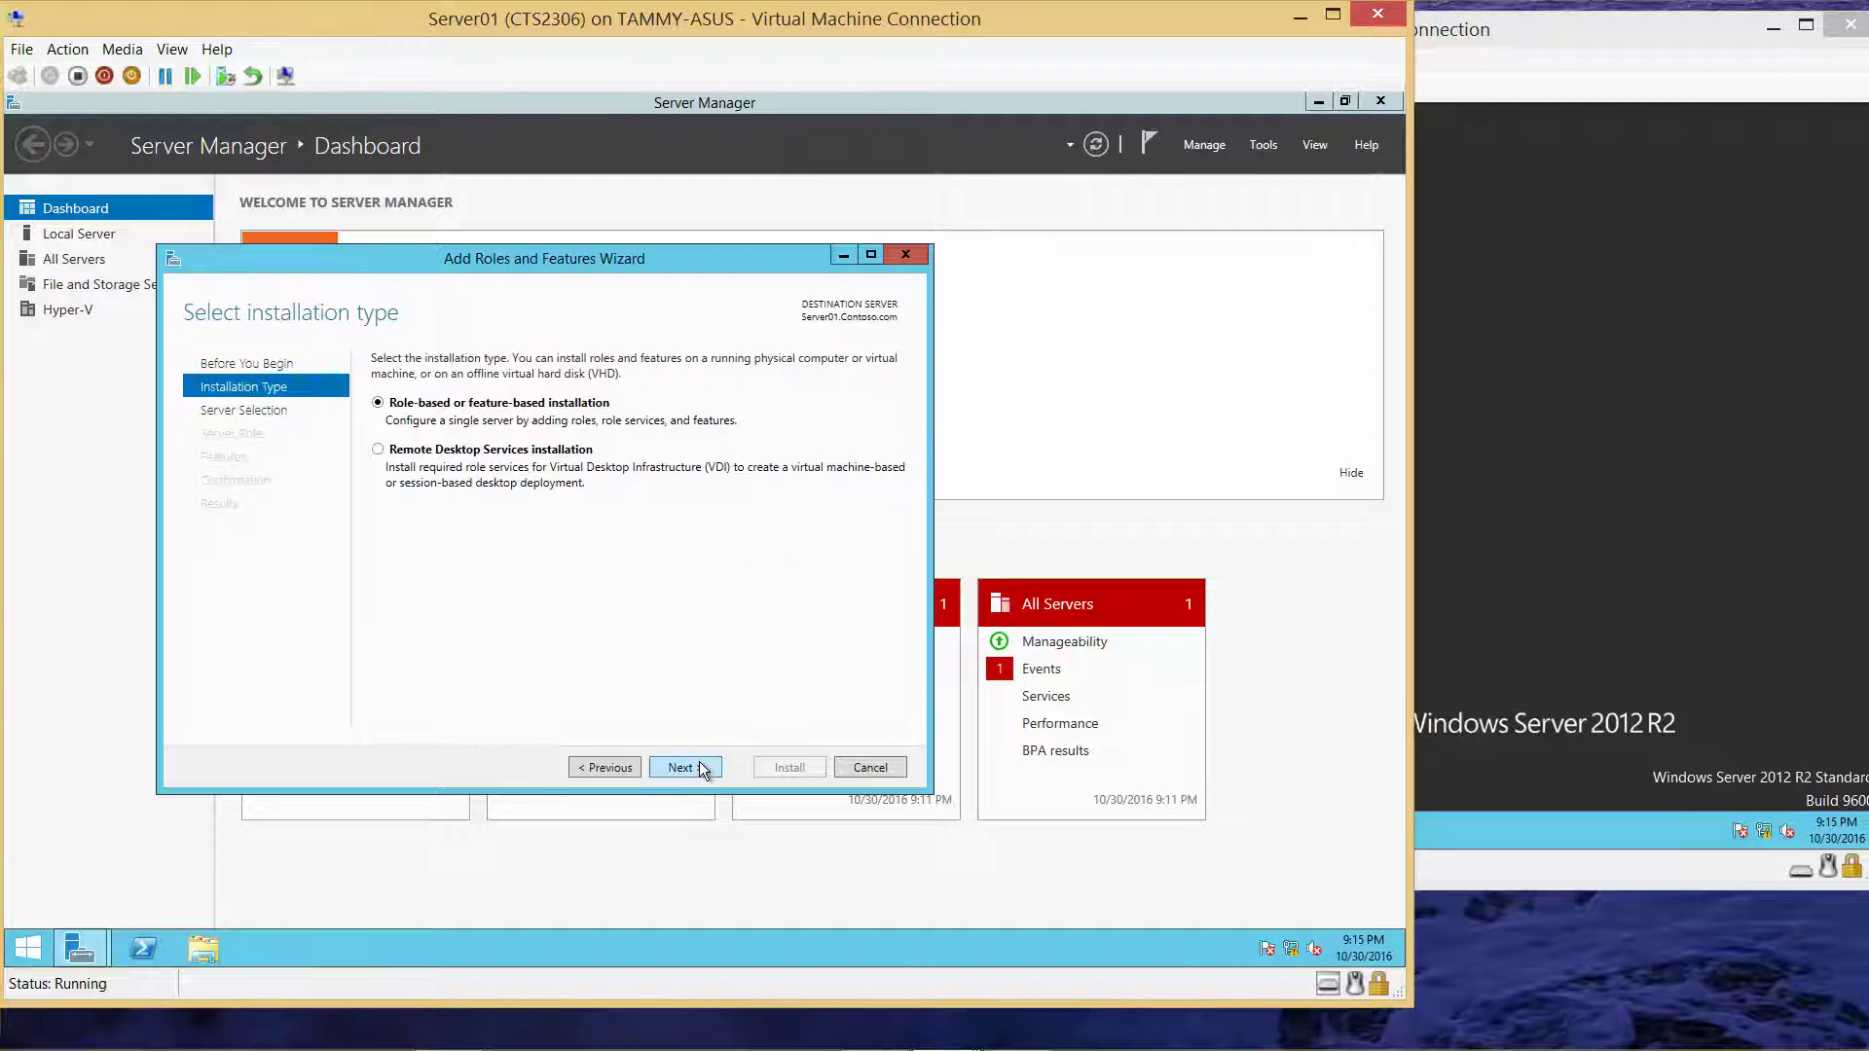
{"action": "left_click", "coordinate": [701, 767]}
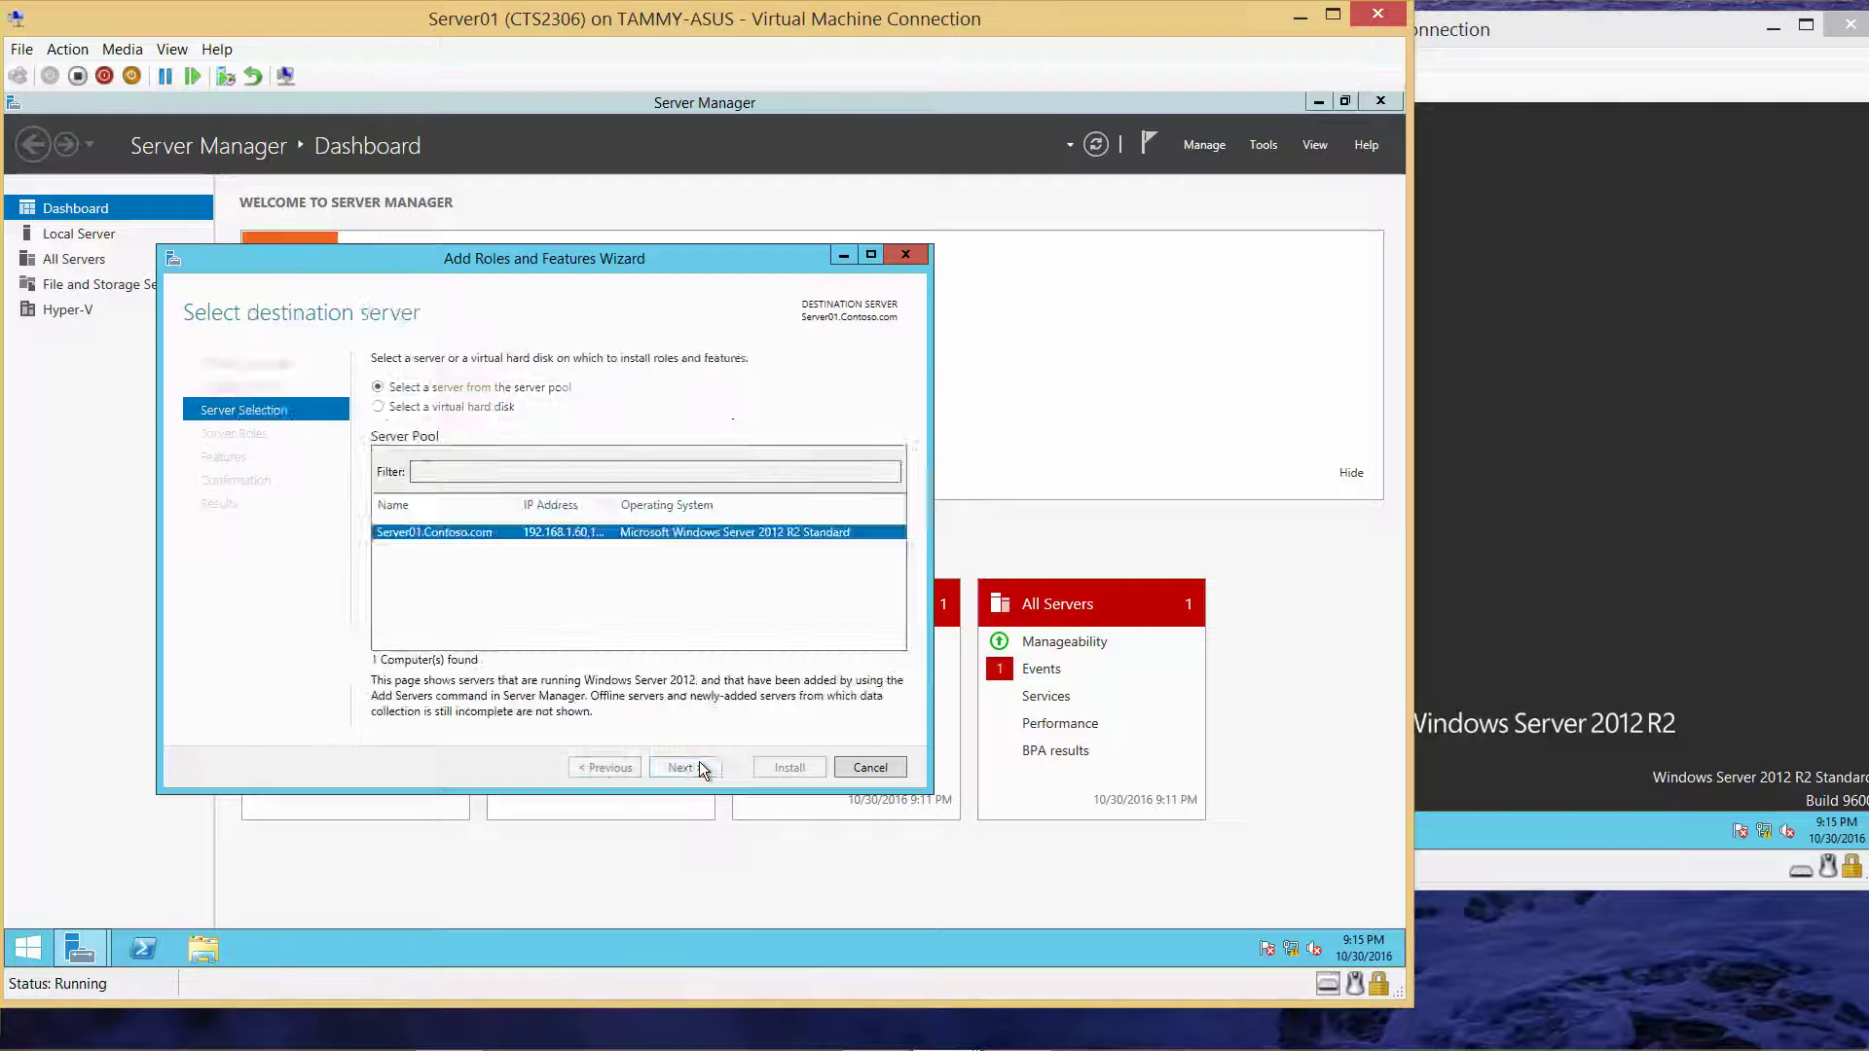
{"action": "left_click", "coordinate": [699, 764]}
{"action": "left_click", "coordinate": [699, 767]}
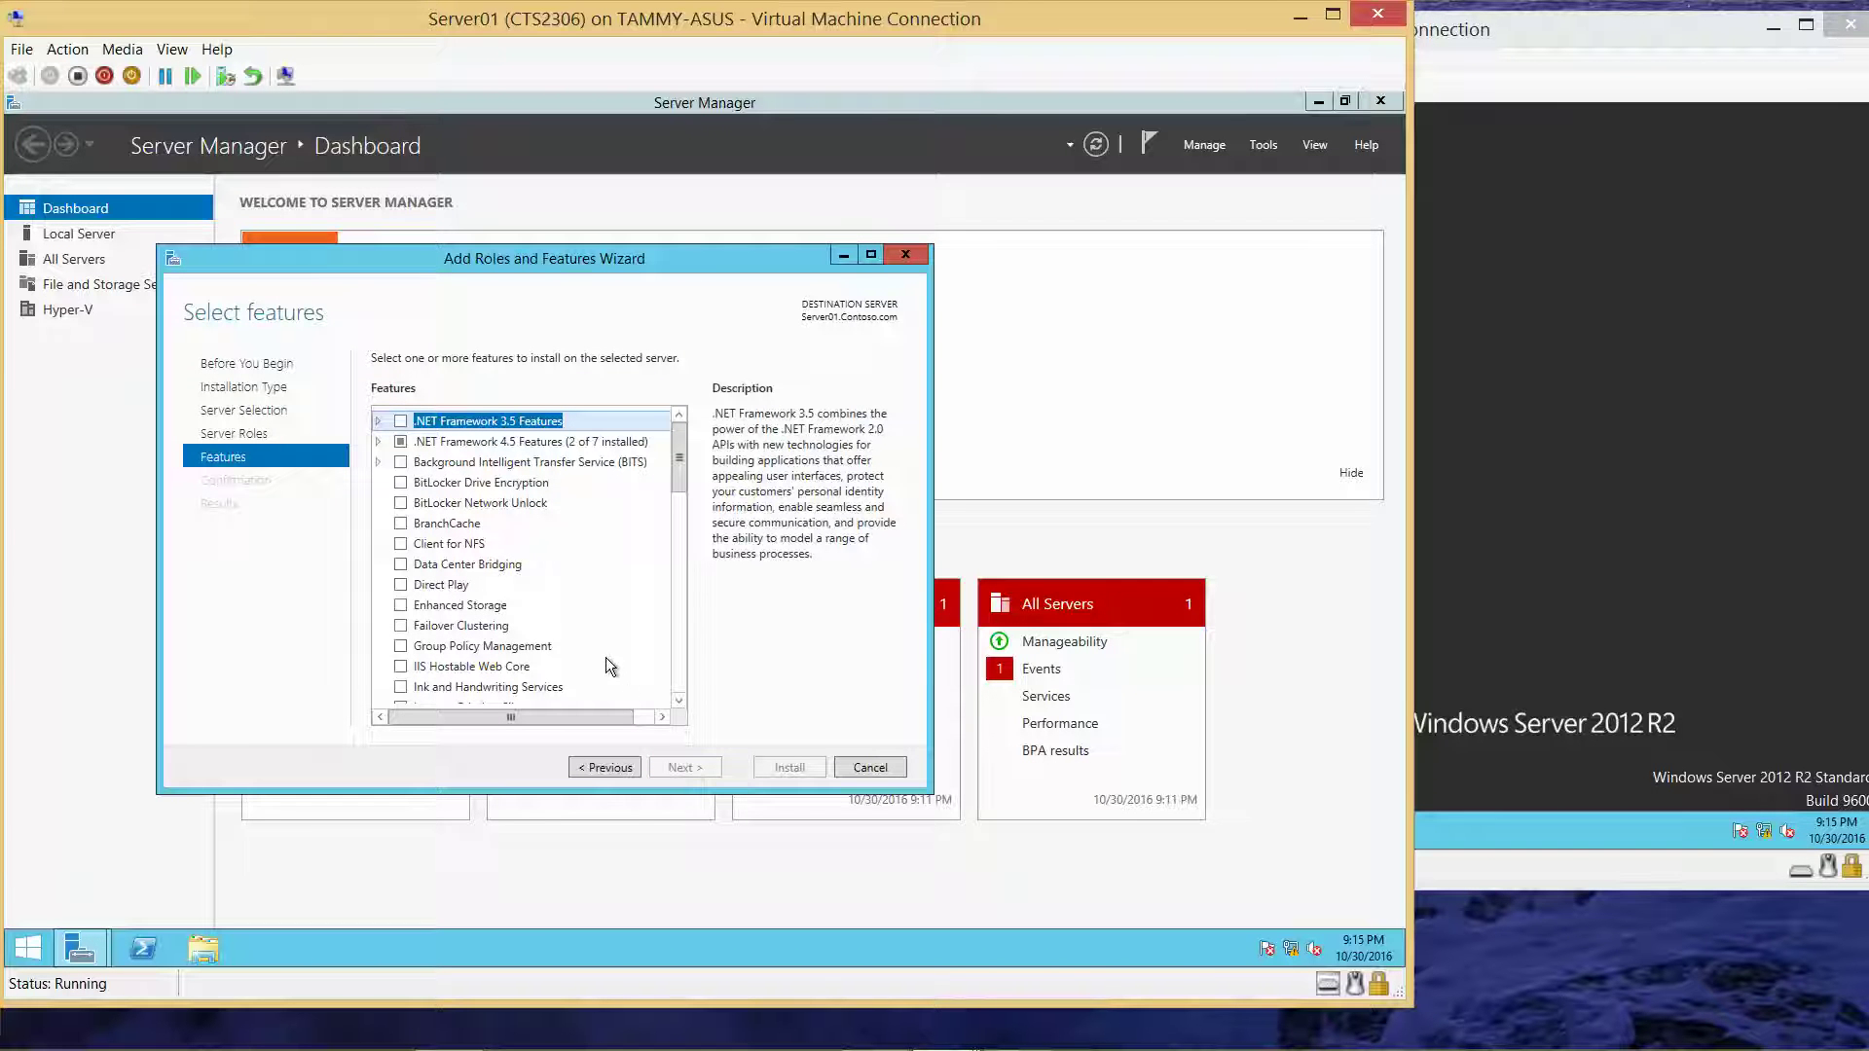
Step: Select Failover Clustering with its required management tools and start the installation on Server01
{"action": "left_click", "coordinate": [399, 626]}
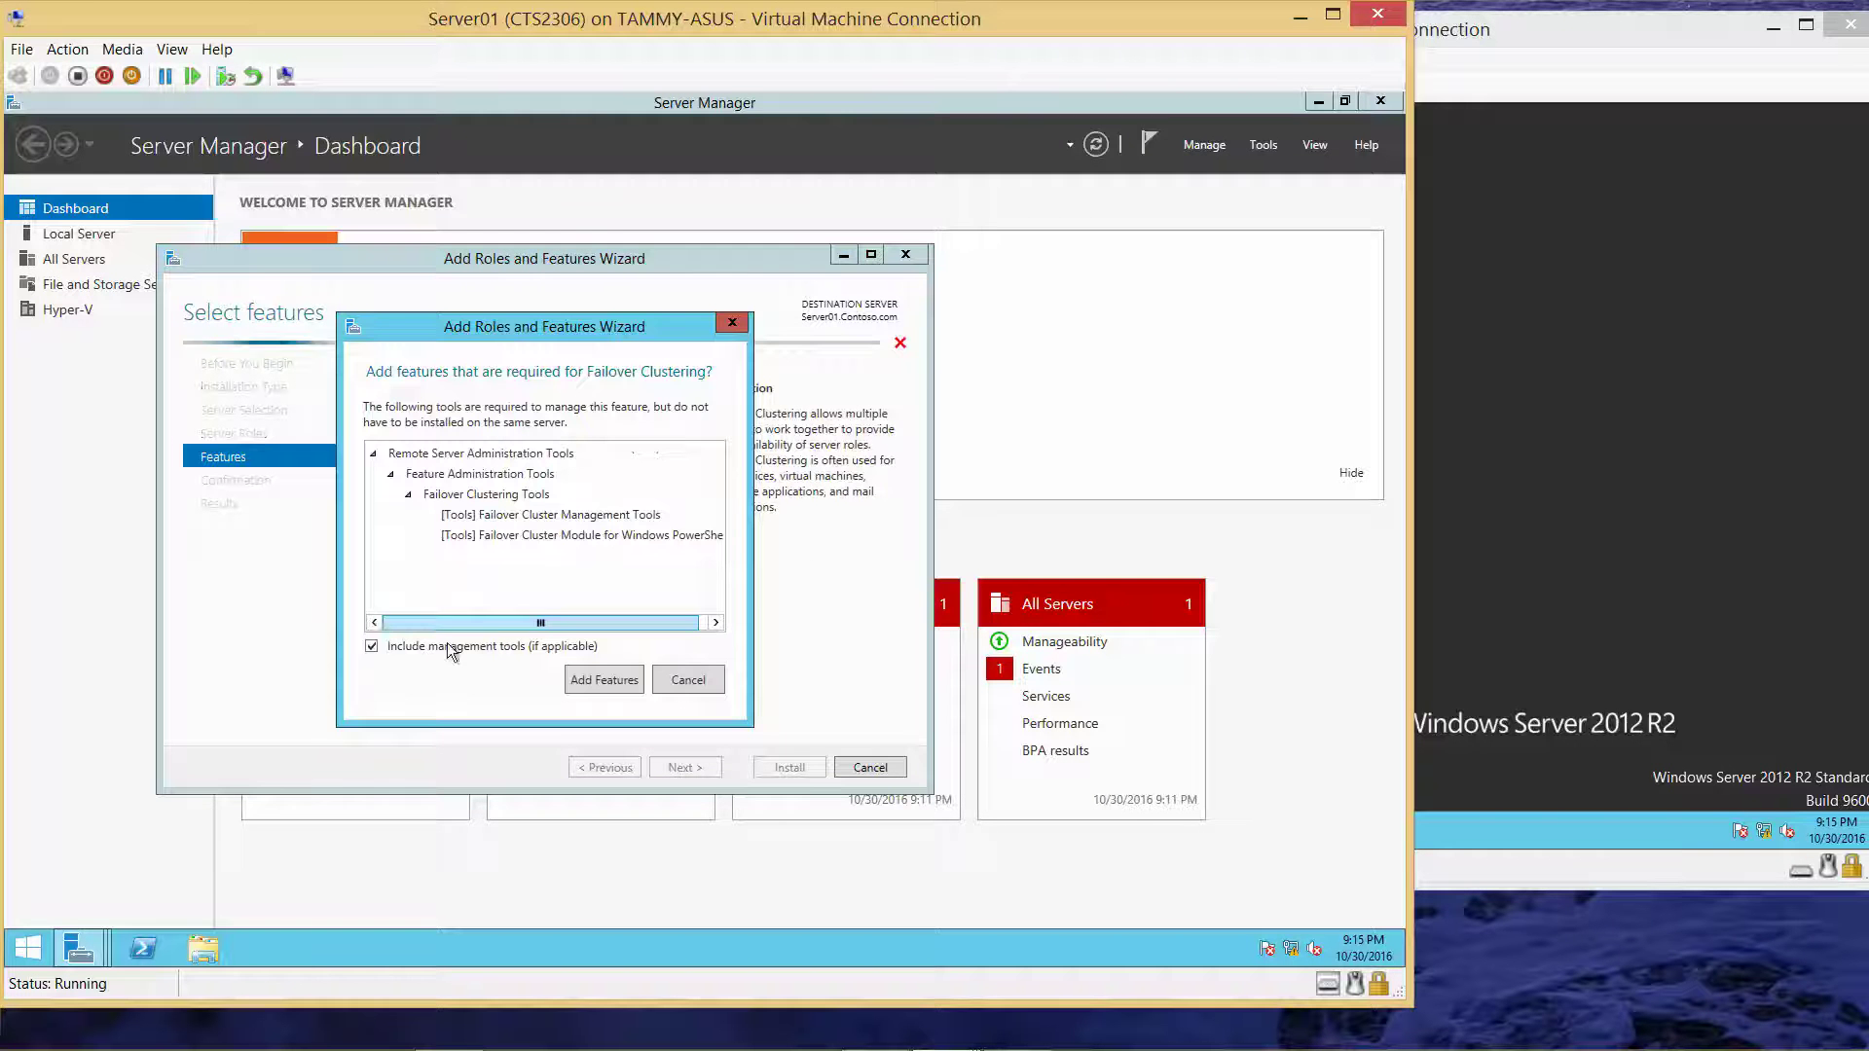
{"action": "left_click", "coordinate": [606, 681]}
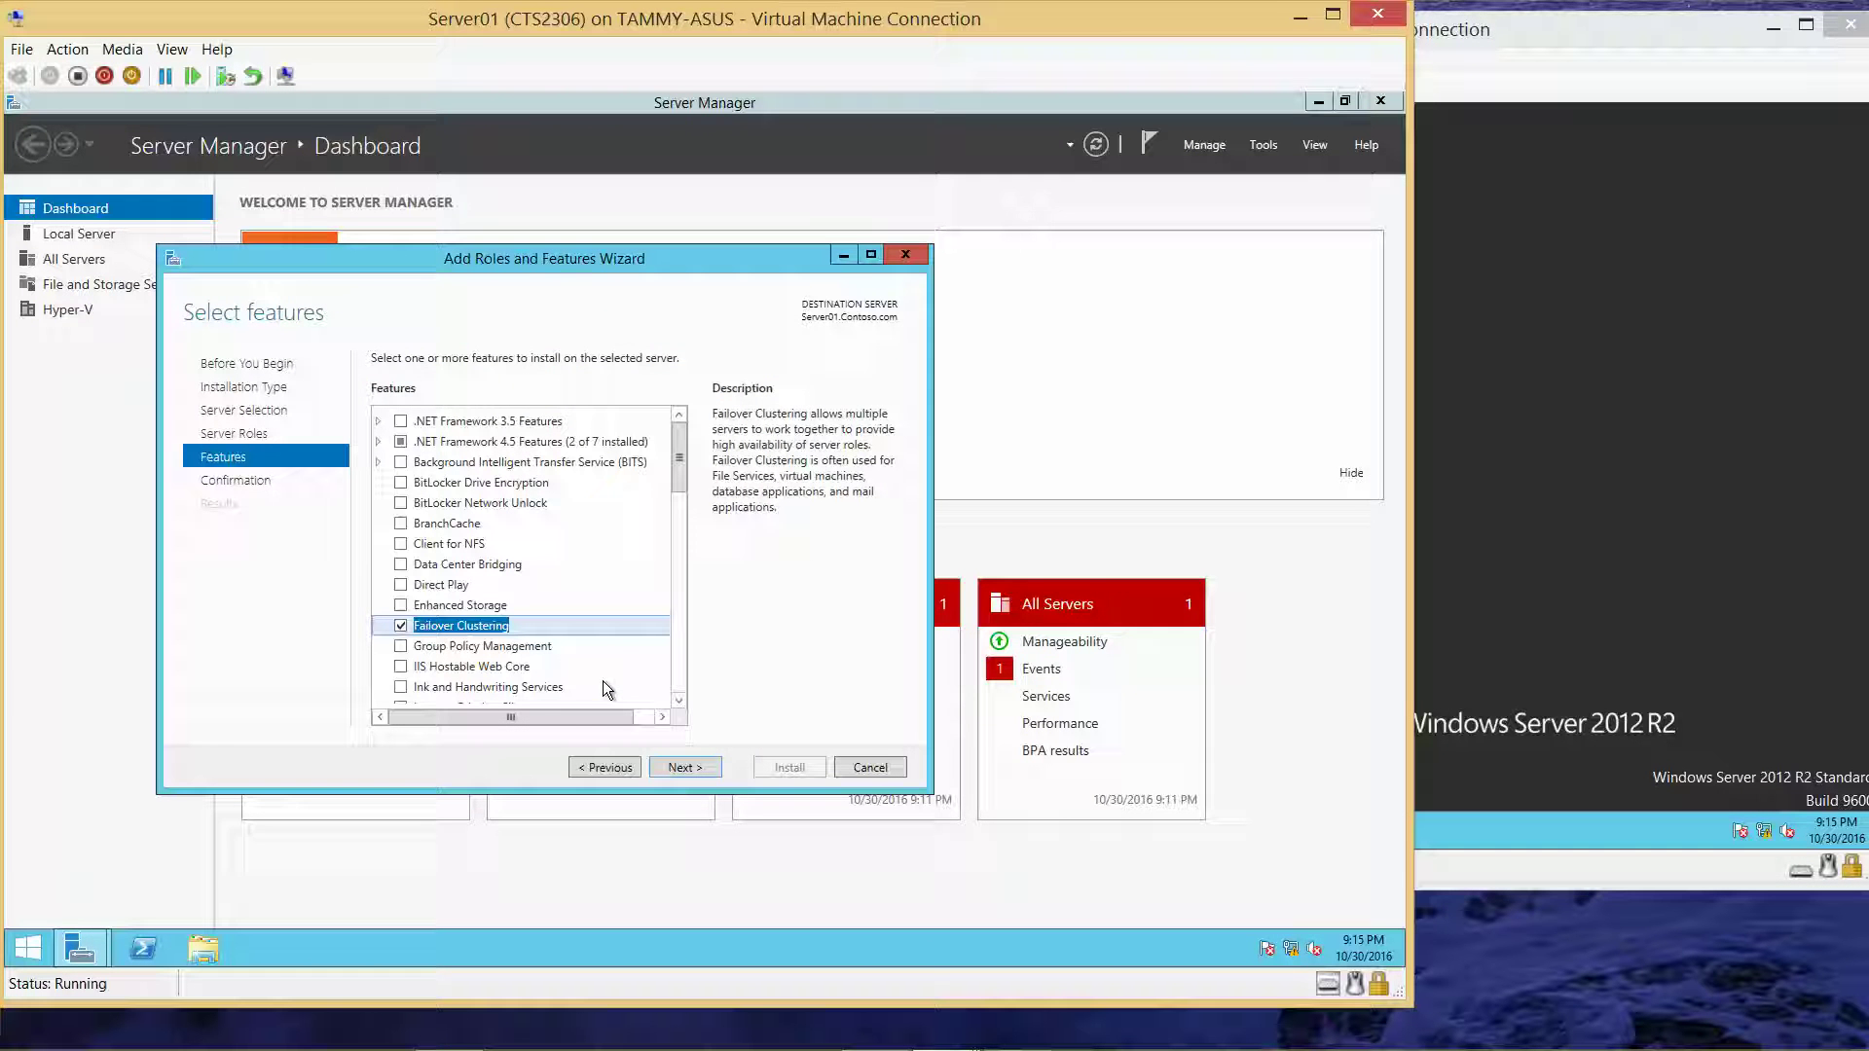
{"action": "left_click", "coordinate": [686, 767]}
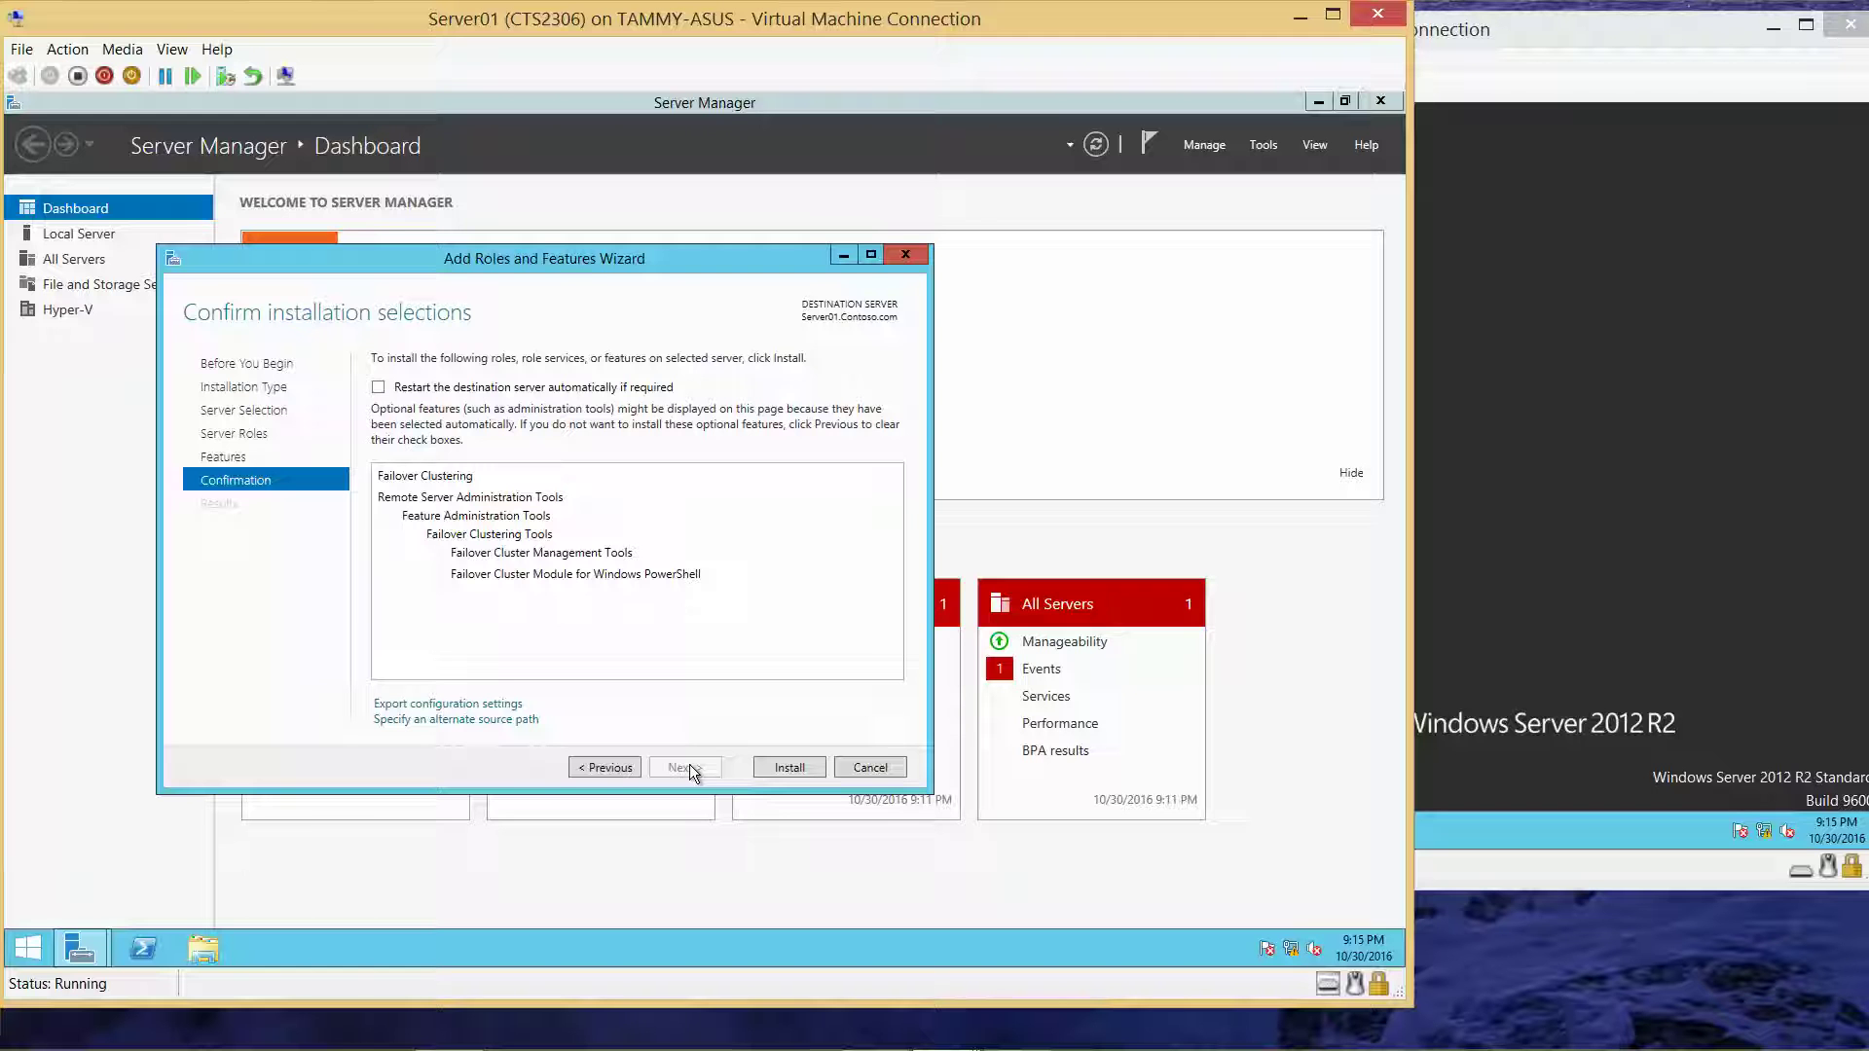
{"action": "left_click", "coordinate": [789, 768]}
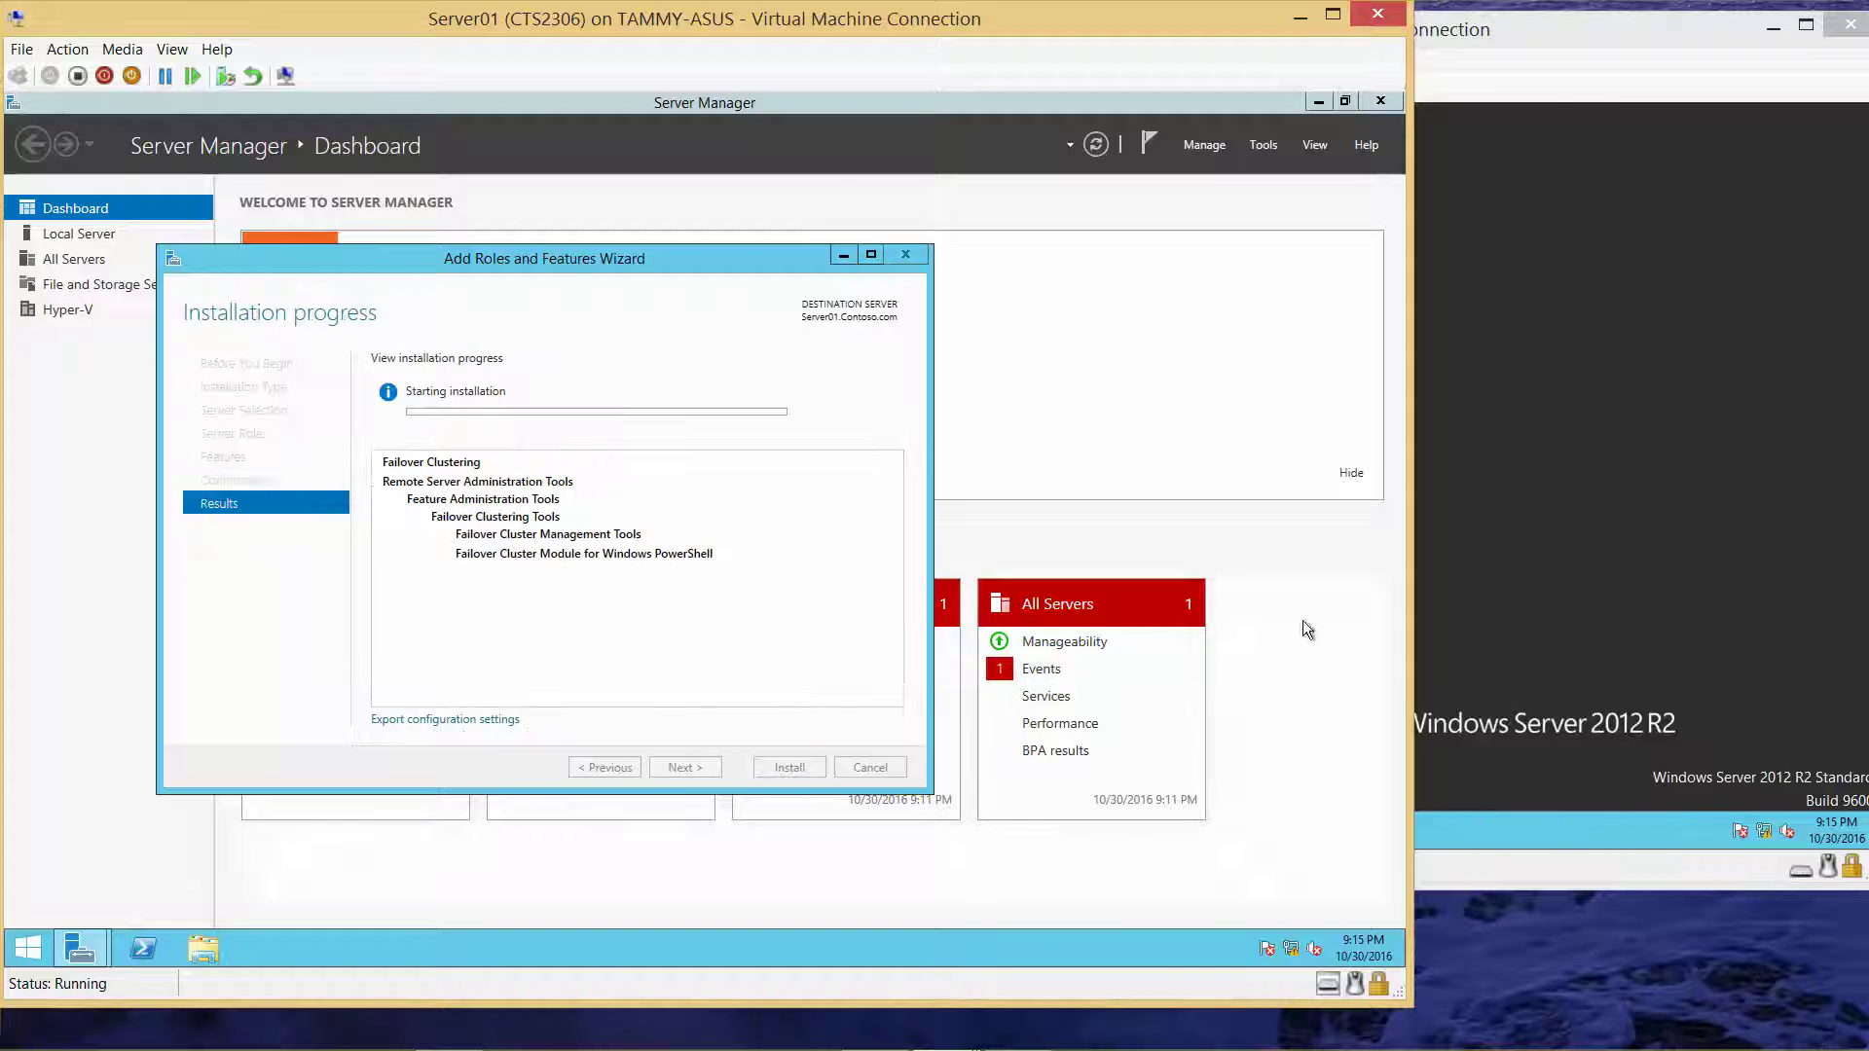
Step: On Server02, start the Add Roles and Features Wizard from Server Manager and advance to feature selection with the default settings
{"action": "left_click", "coordinate": [1603, 89]}
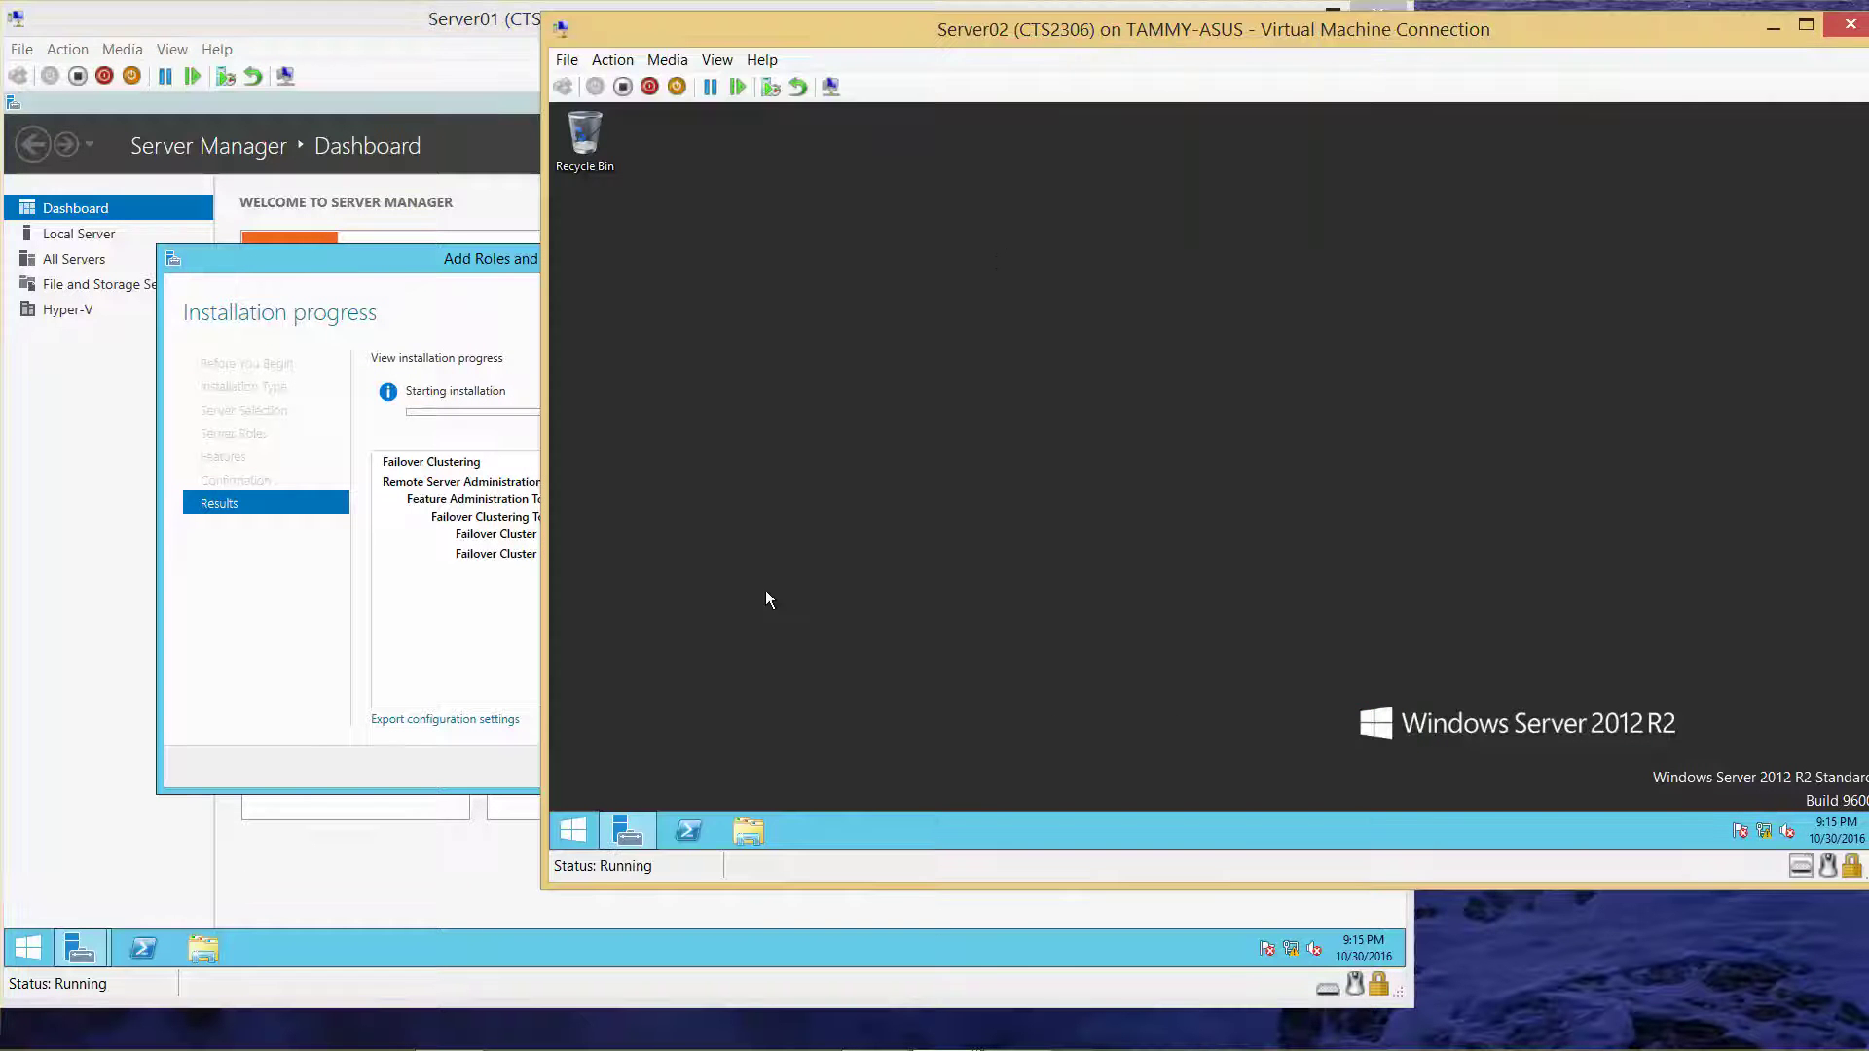
{"action": "left_click", "coordinate": [629, 833]}
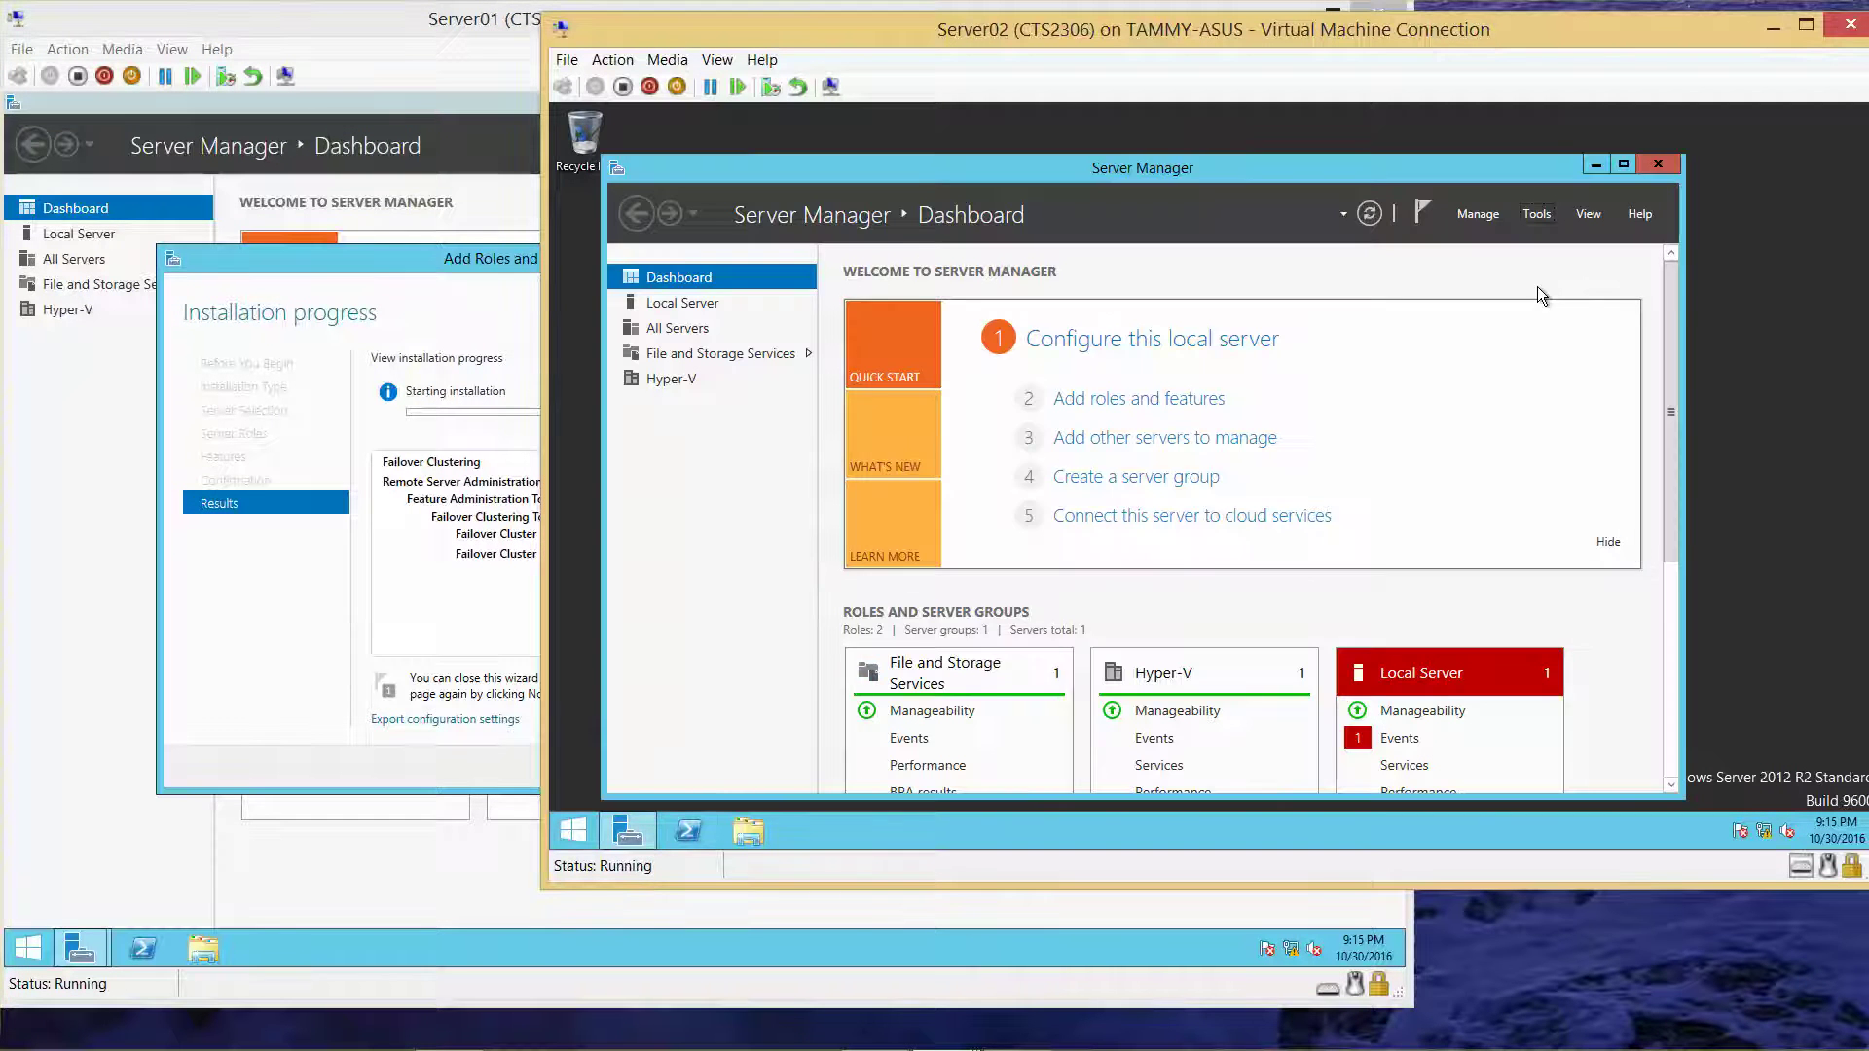
{"action": "left_click", "coordinate": [1473, 218]}
{"action": "left_click", "coordinate": [1486, 234]}
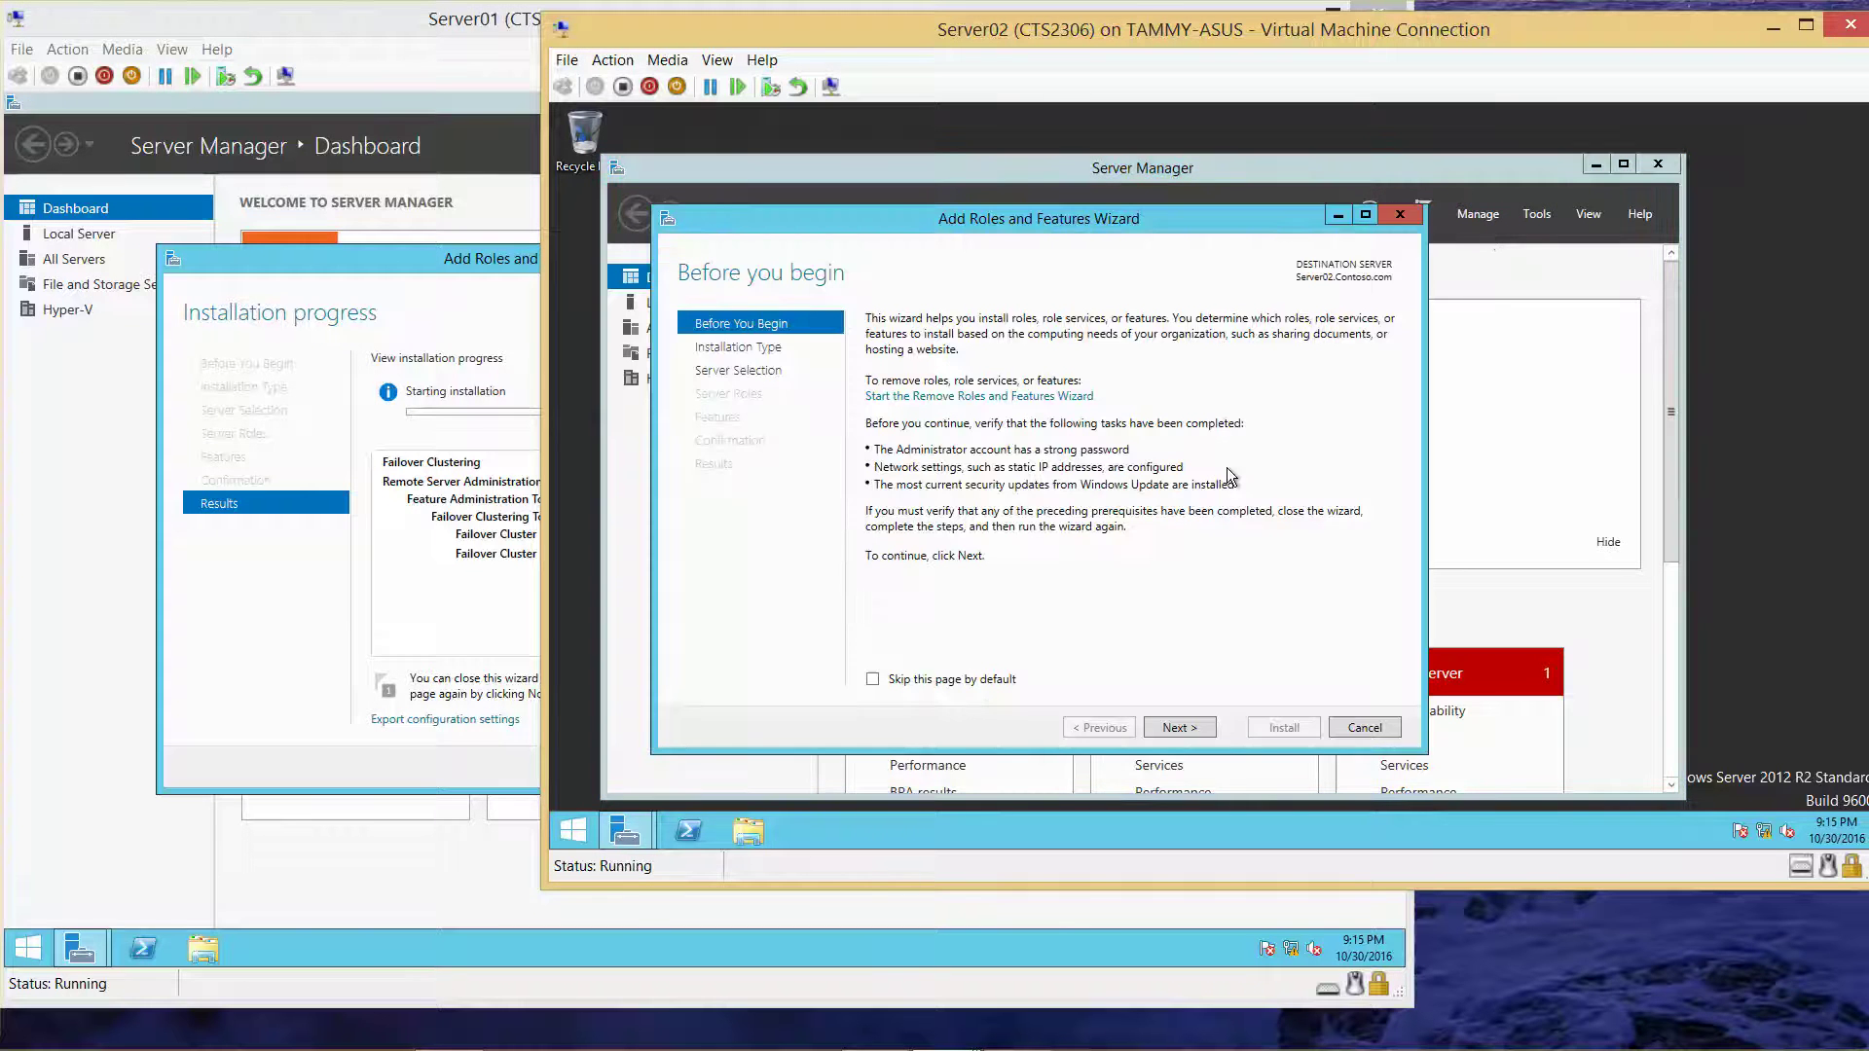
{"action": "left_click", "coordinate": [1182, 728]}
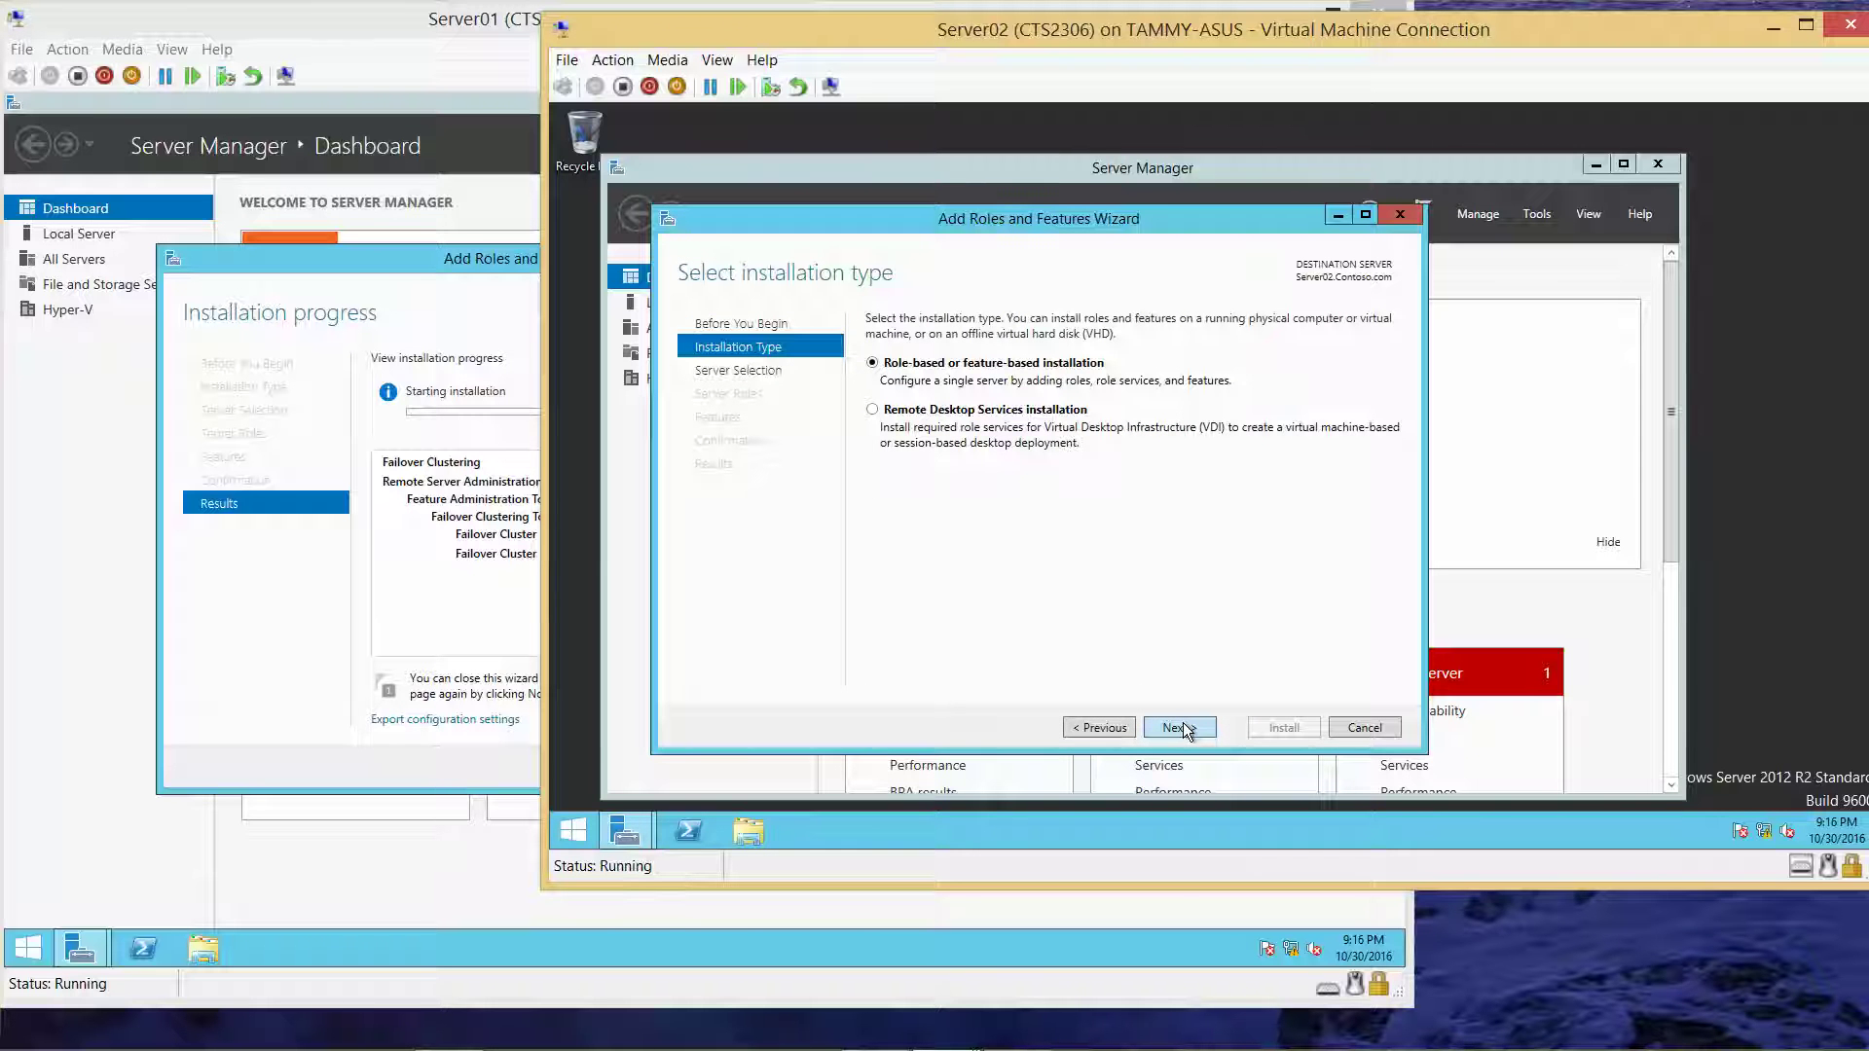
{"action": "left_click", "coordinate": [1182, 729]}
{"action": "left_click", "coordinate": [1184, 729]}
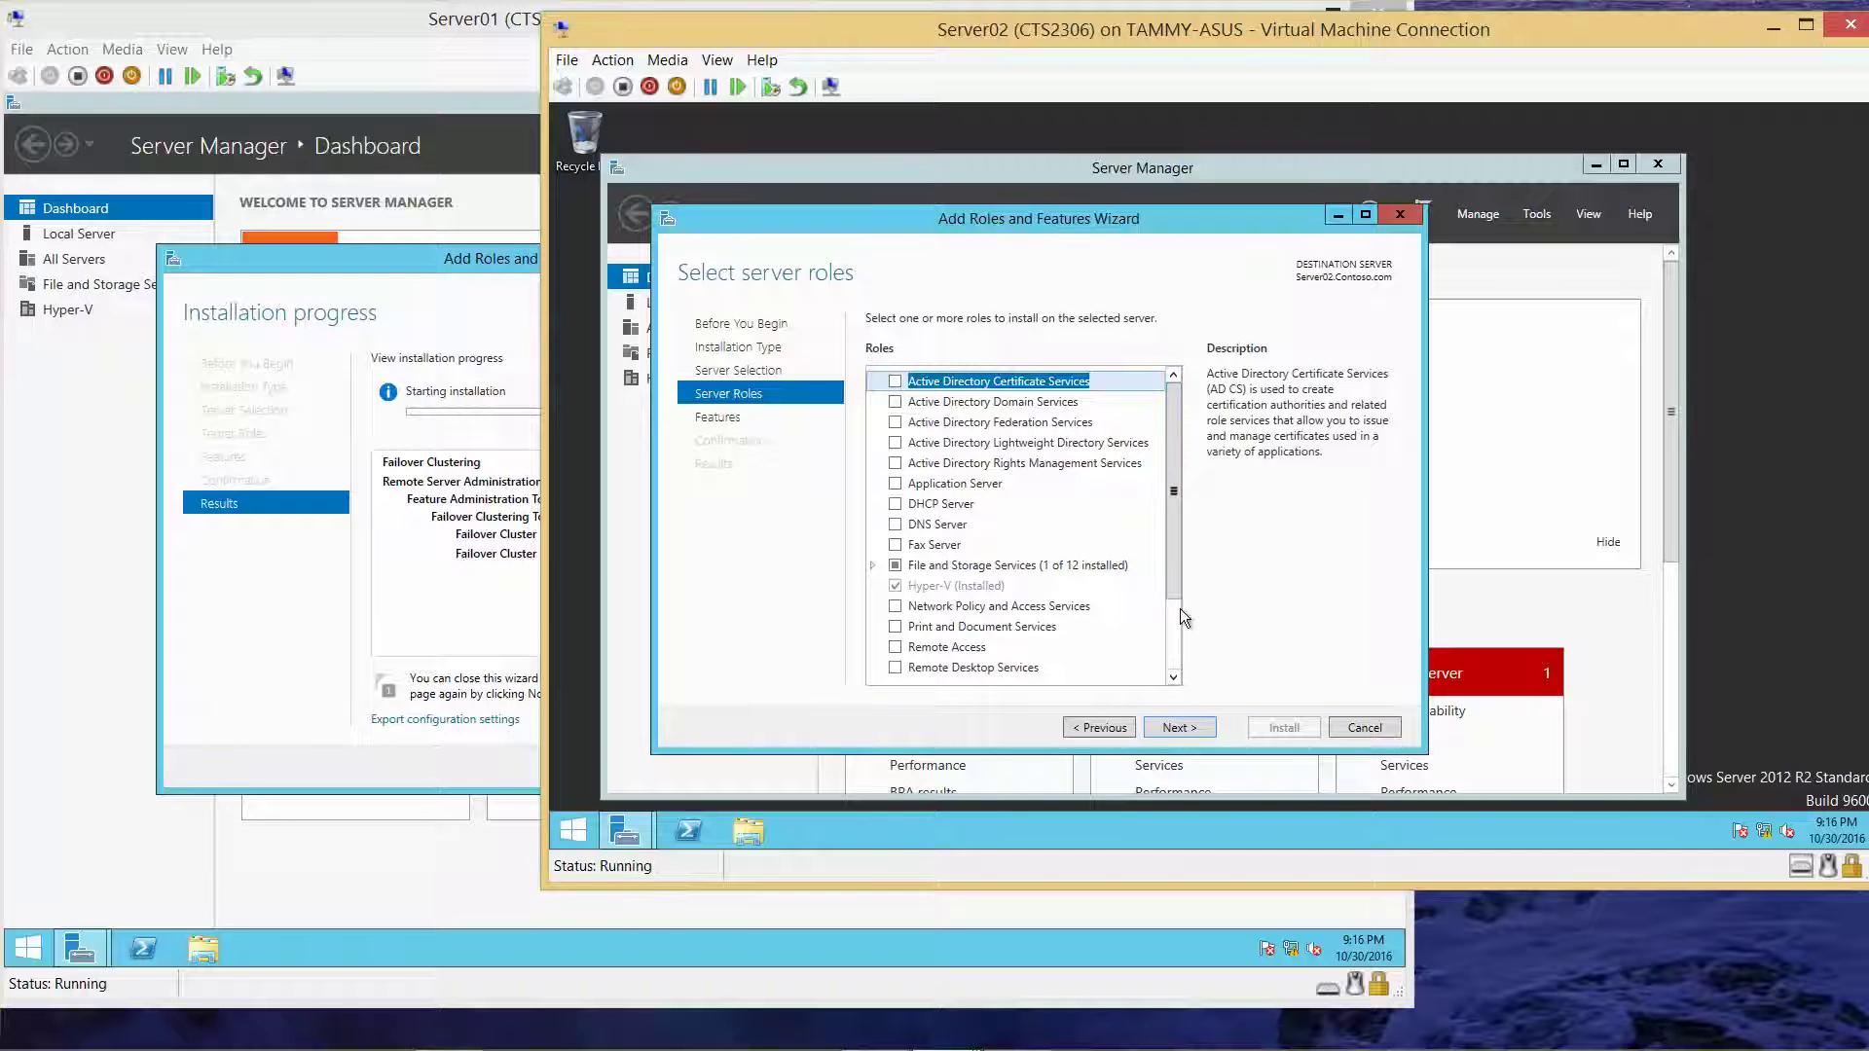
{"action": "left_click", "coordinate": [1181, 729]}
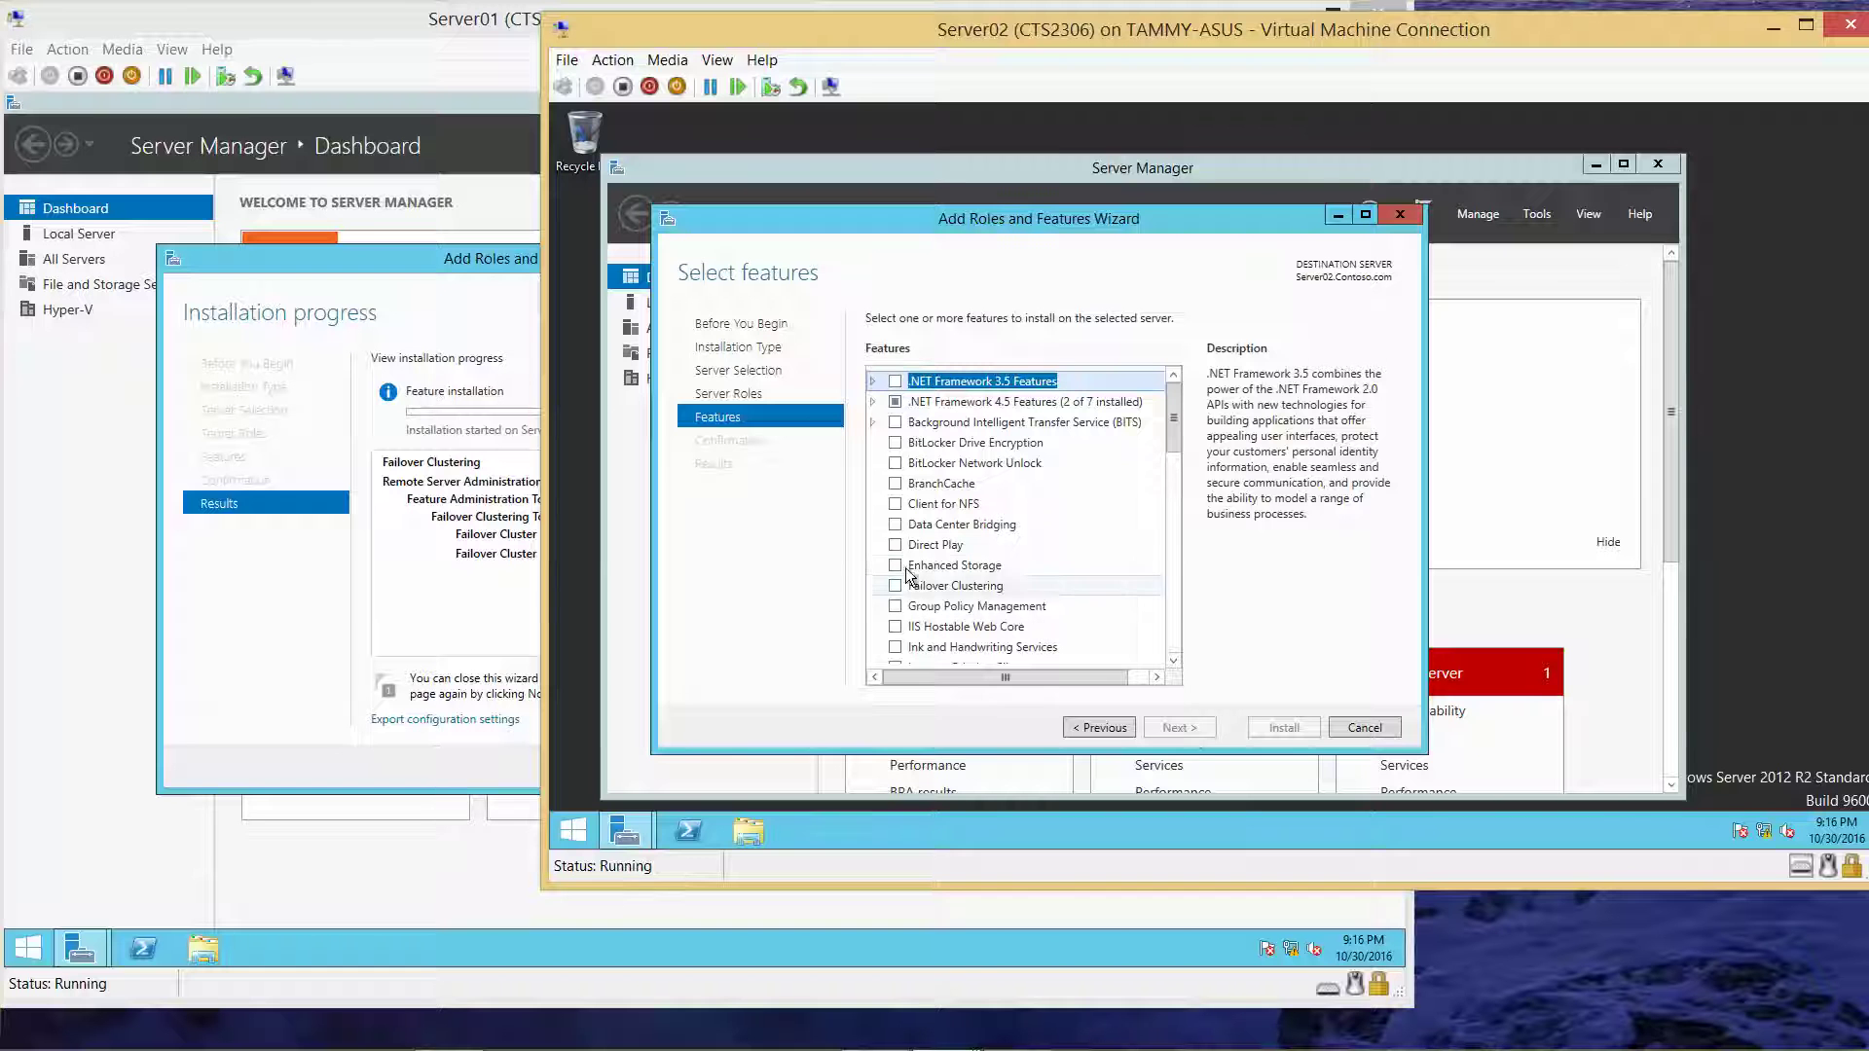
Step: Add Failover Clustering with its required management tools and start the installation on Server02
{"action": "left_click", "coordinate": [929, 586]}
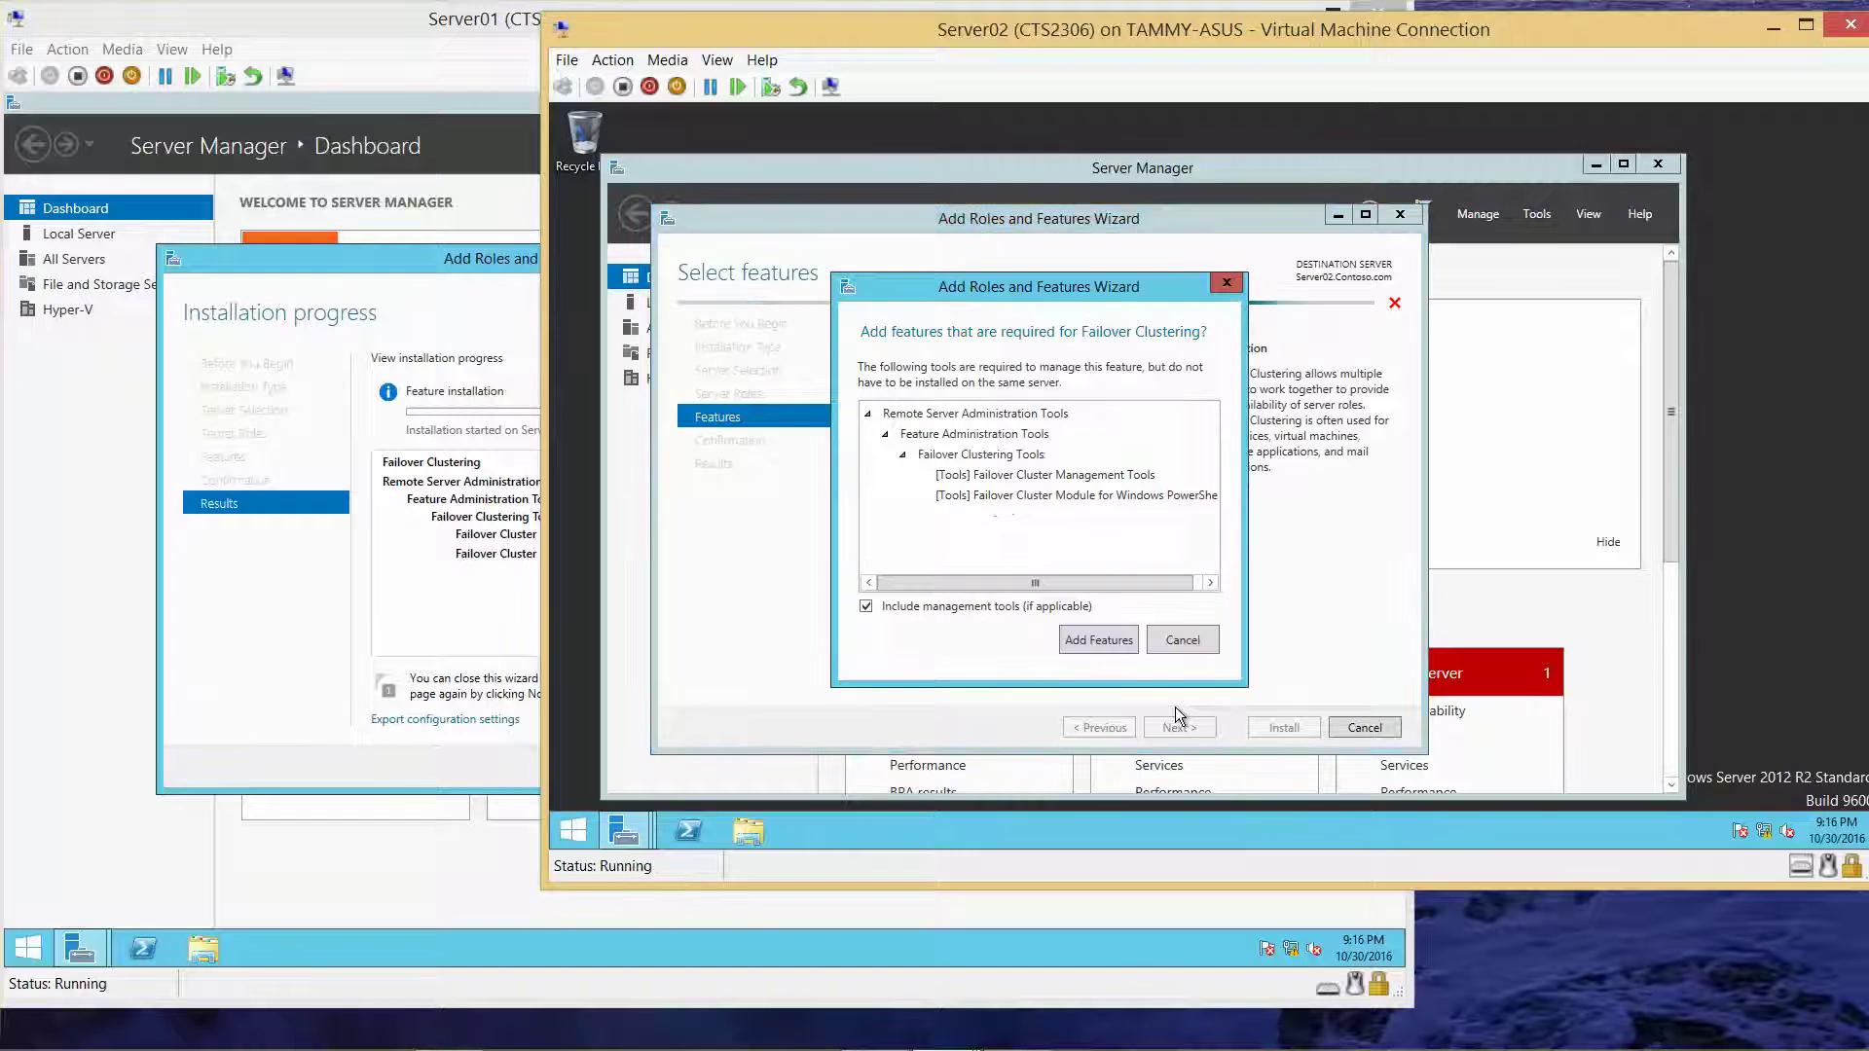
{"action": "left_click", "coordinate": [1113, 637]}
{"action": "left_click", "coordinate": [1179, 728]}
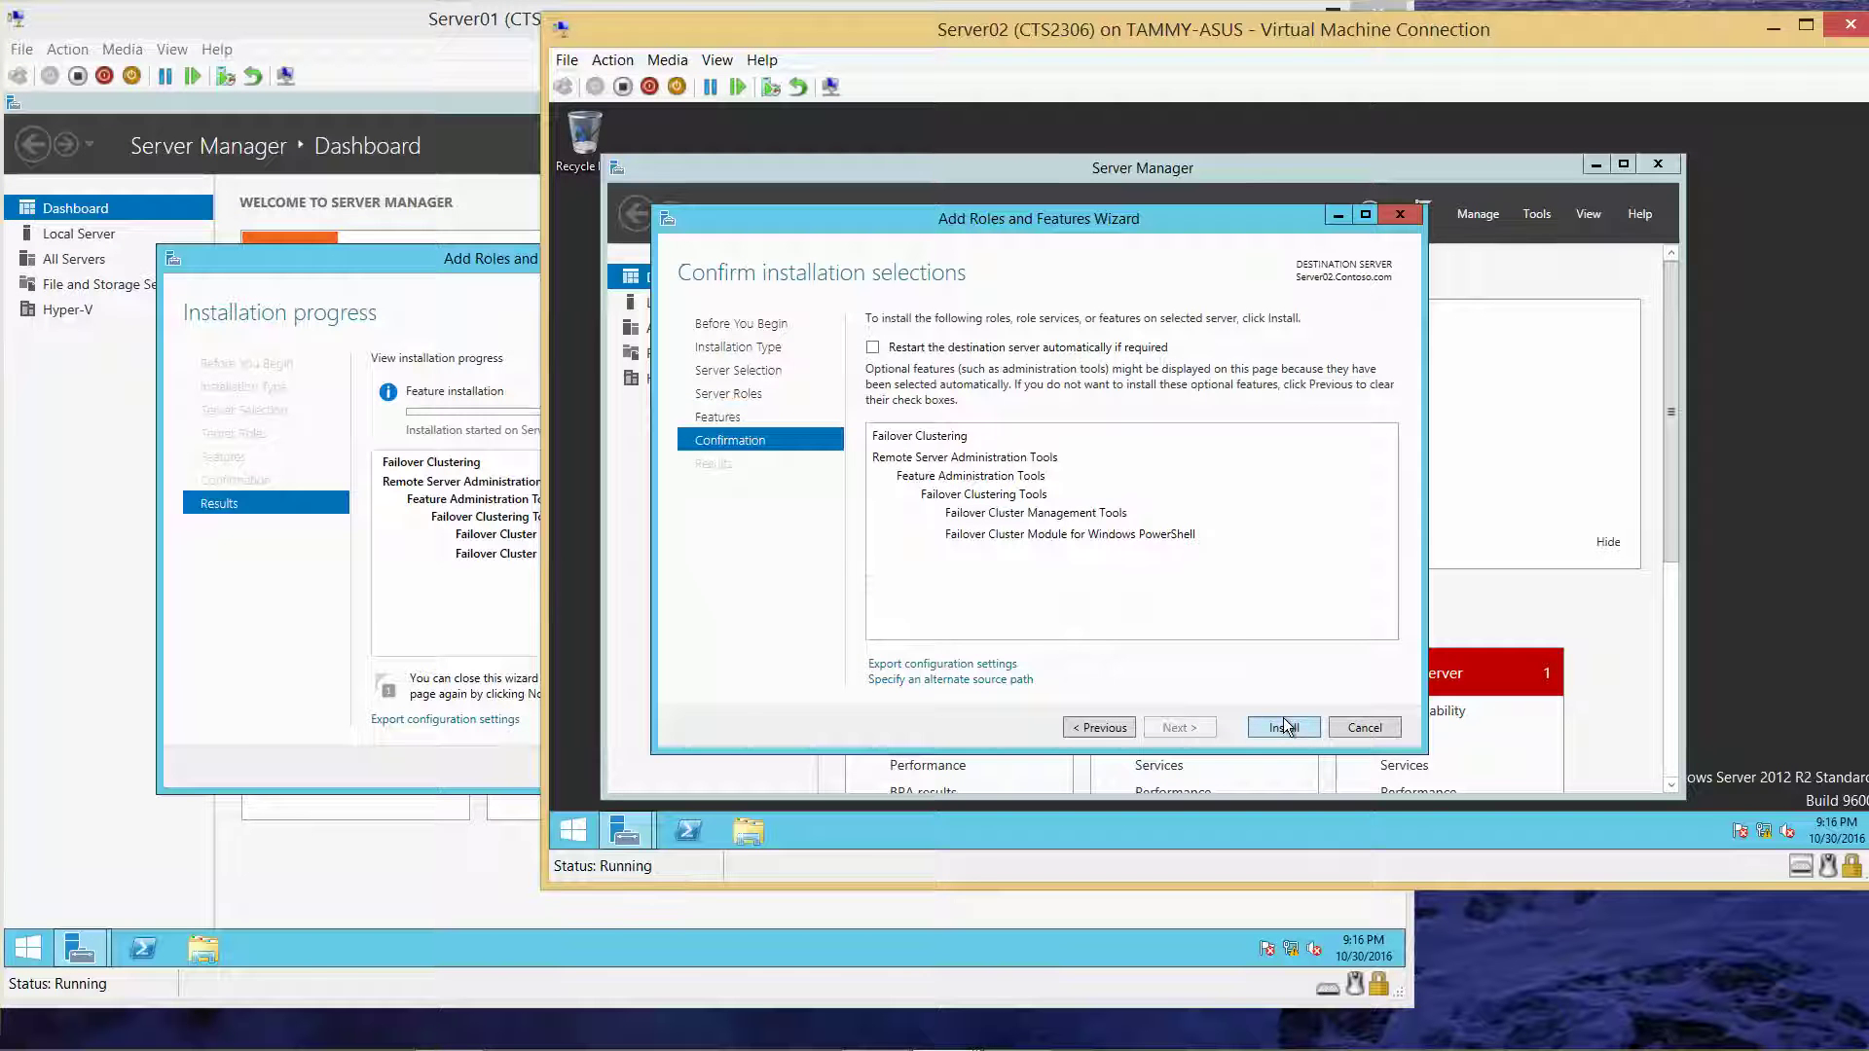
{"action": "left_click", "coordinate": [1283, 727]}
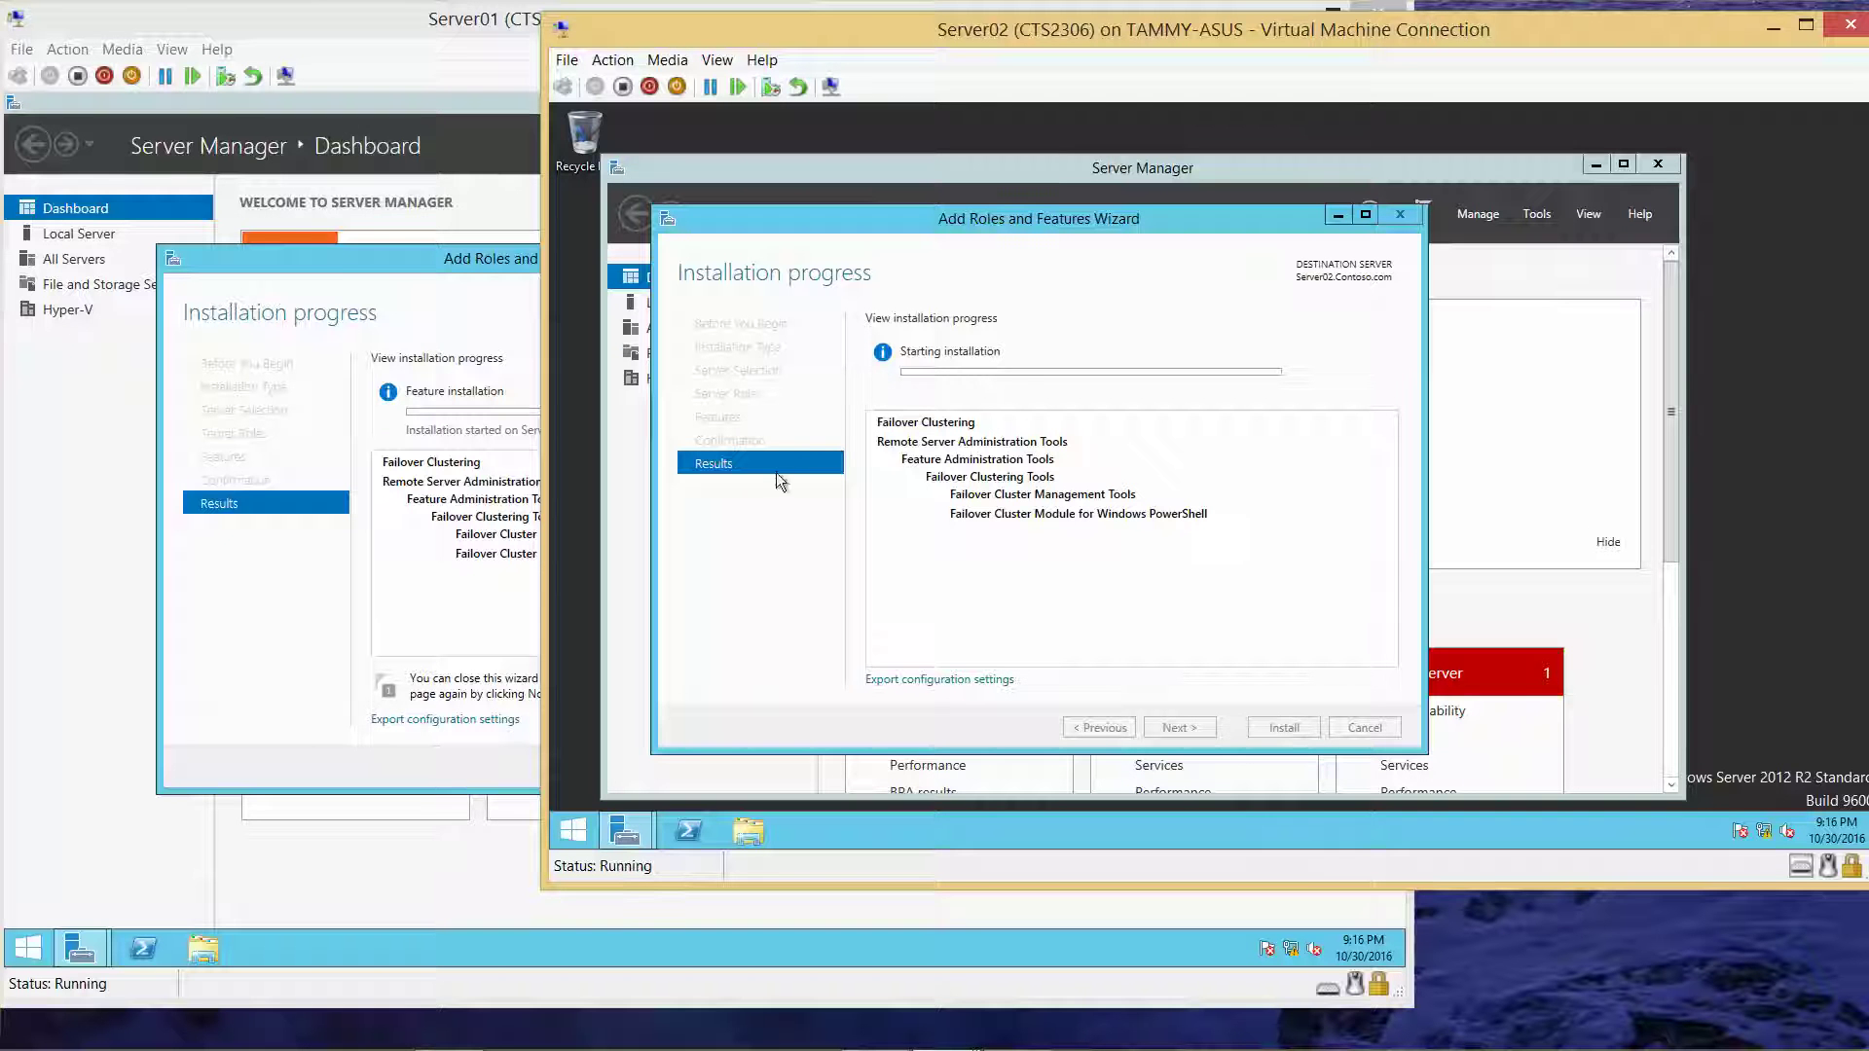
Step: Check the feature installation progress on Server01 and Server02, and advance the lab manual past the Exercise 2.3 overview
{"action": "left_click", "coordinate": [347, 251]}
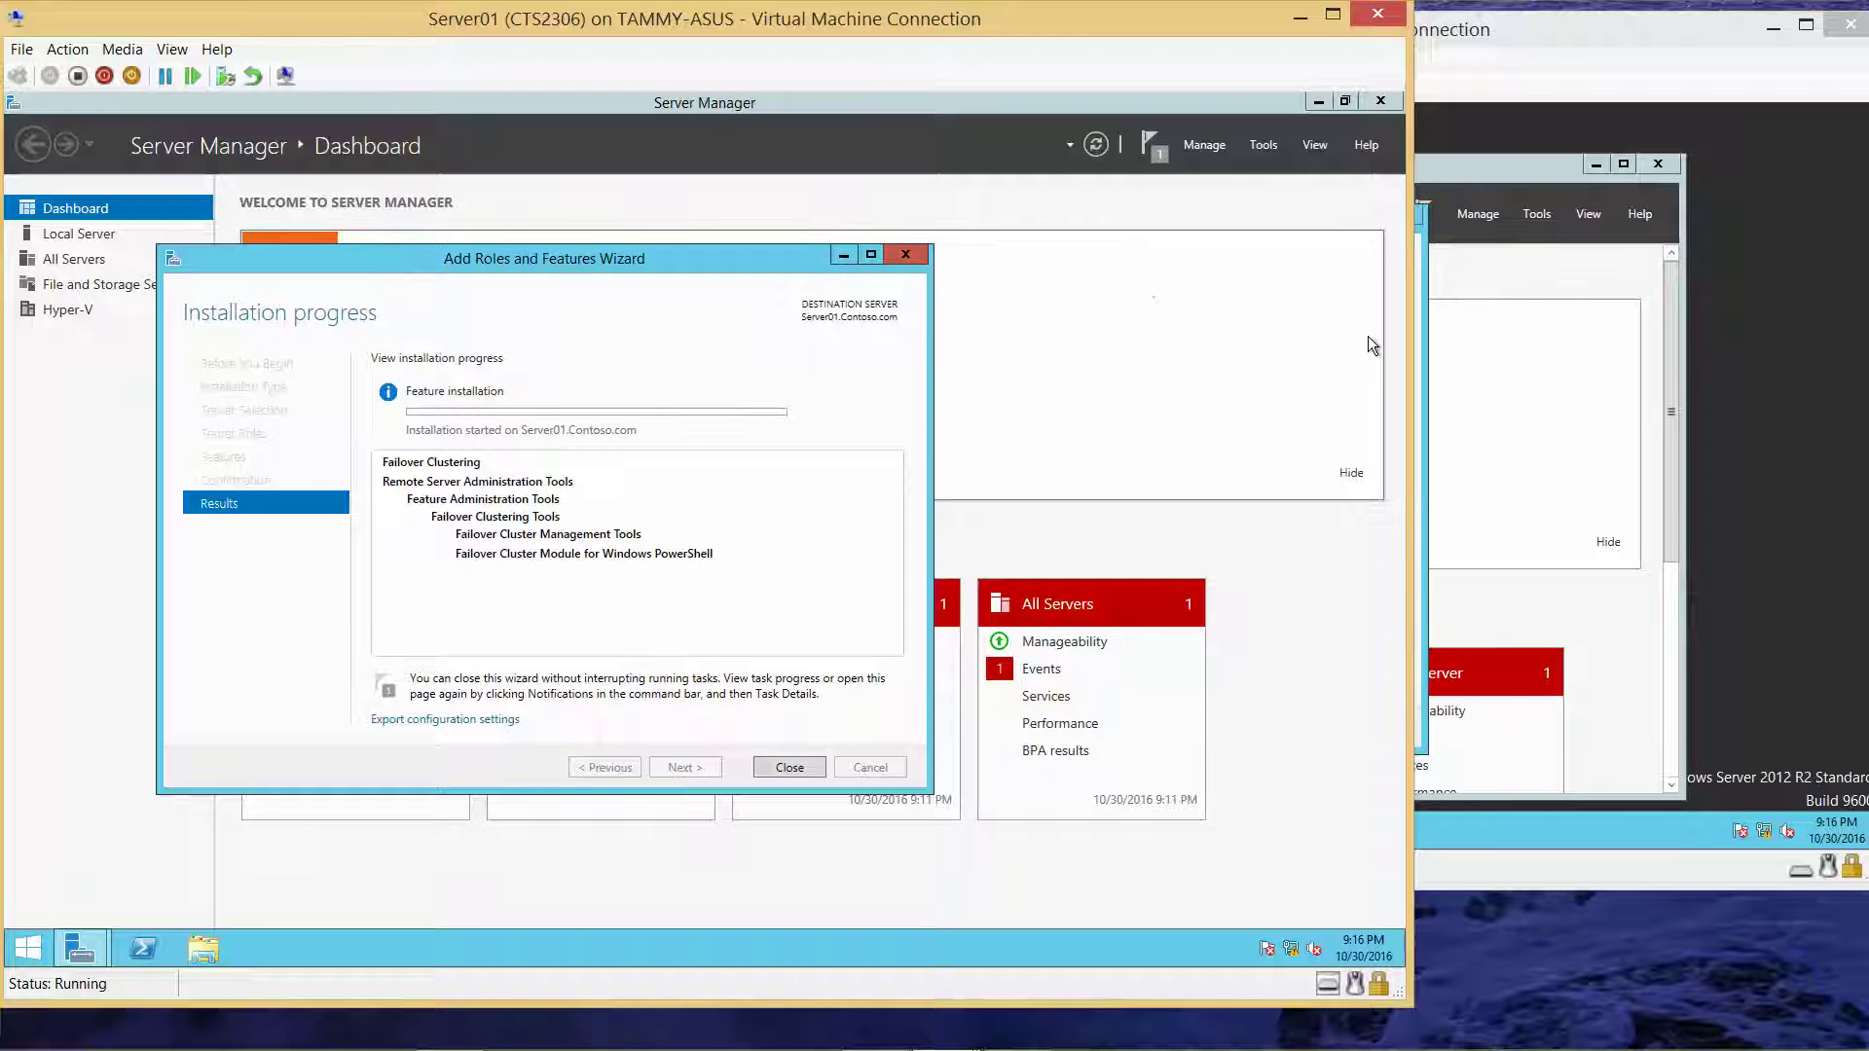
{"action": "left_click", "coordinate": [1427, 356]}
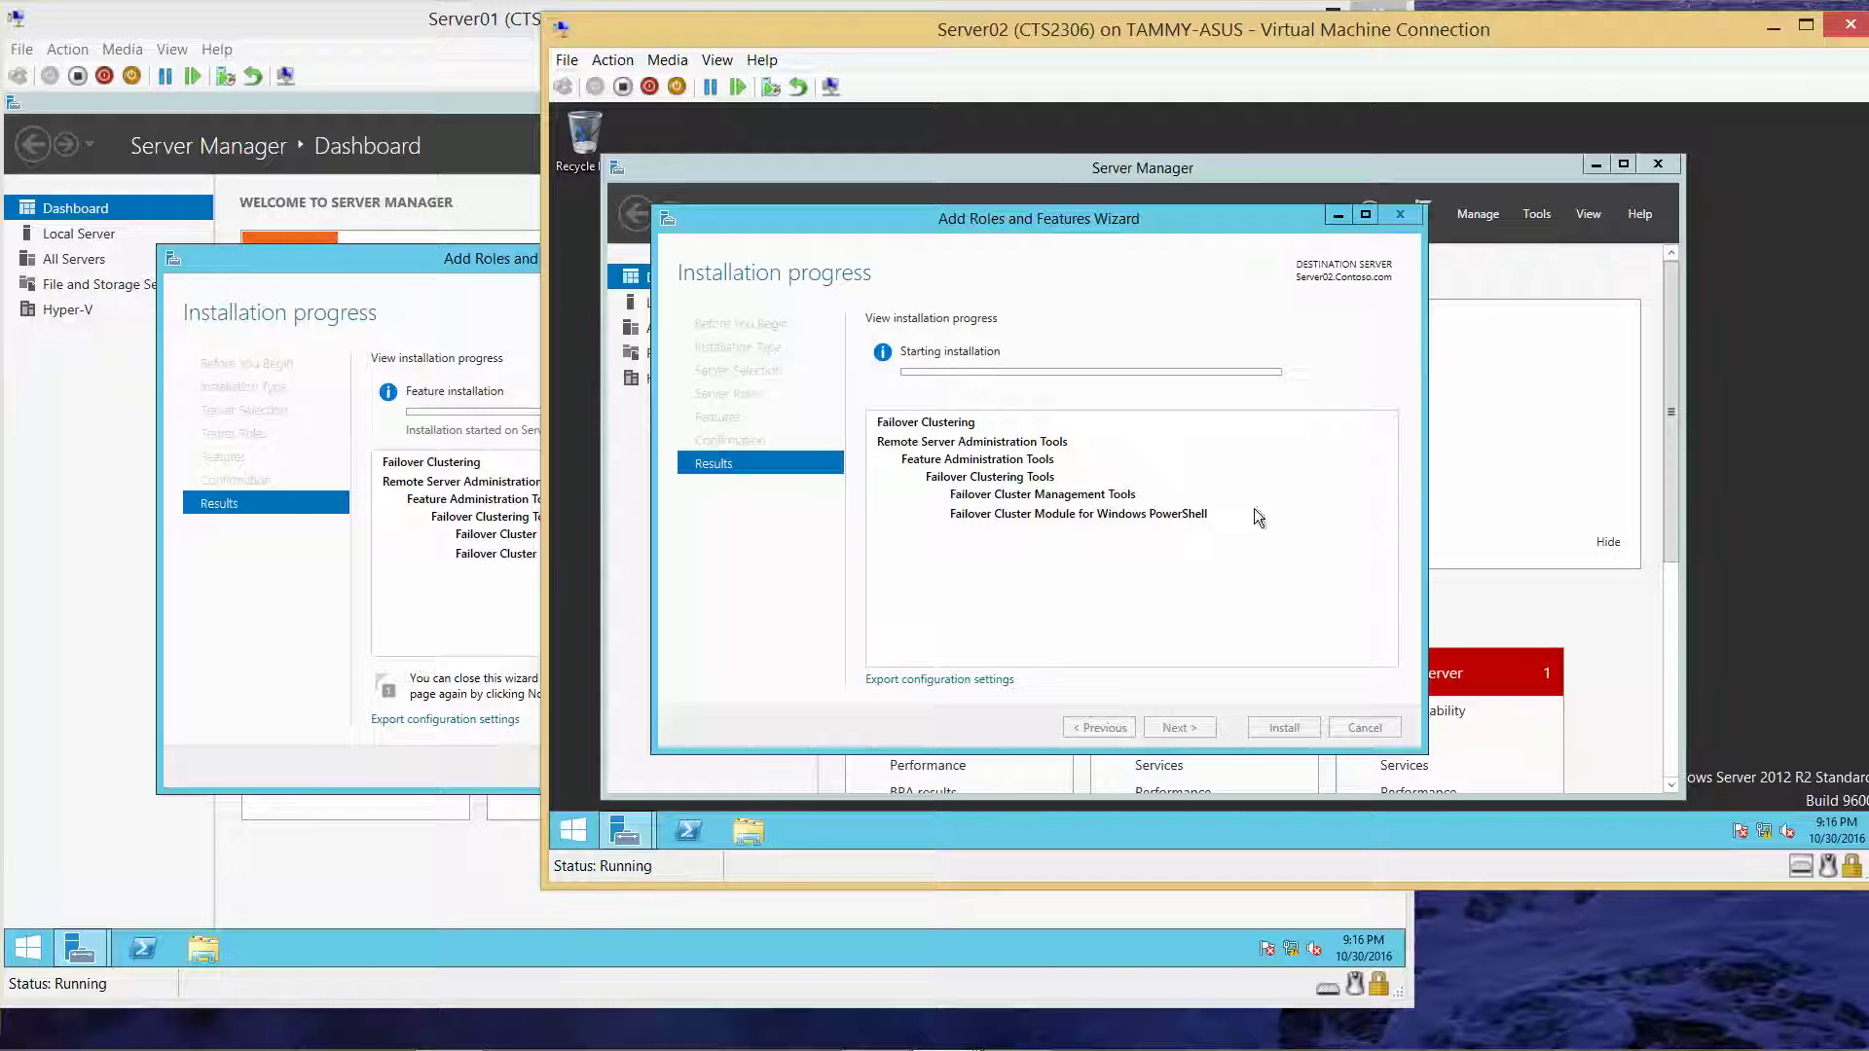
{"action": "mouse_move", "coordinate": [1017, 1048]}
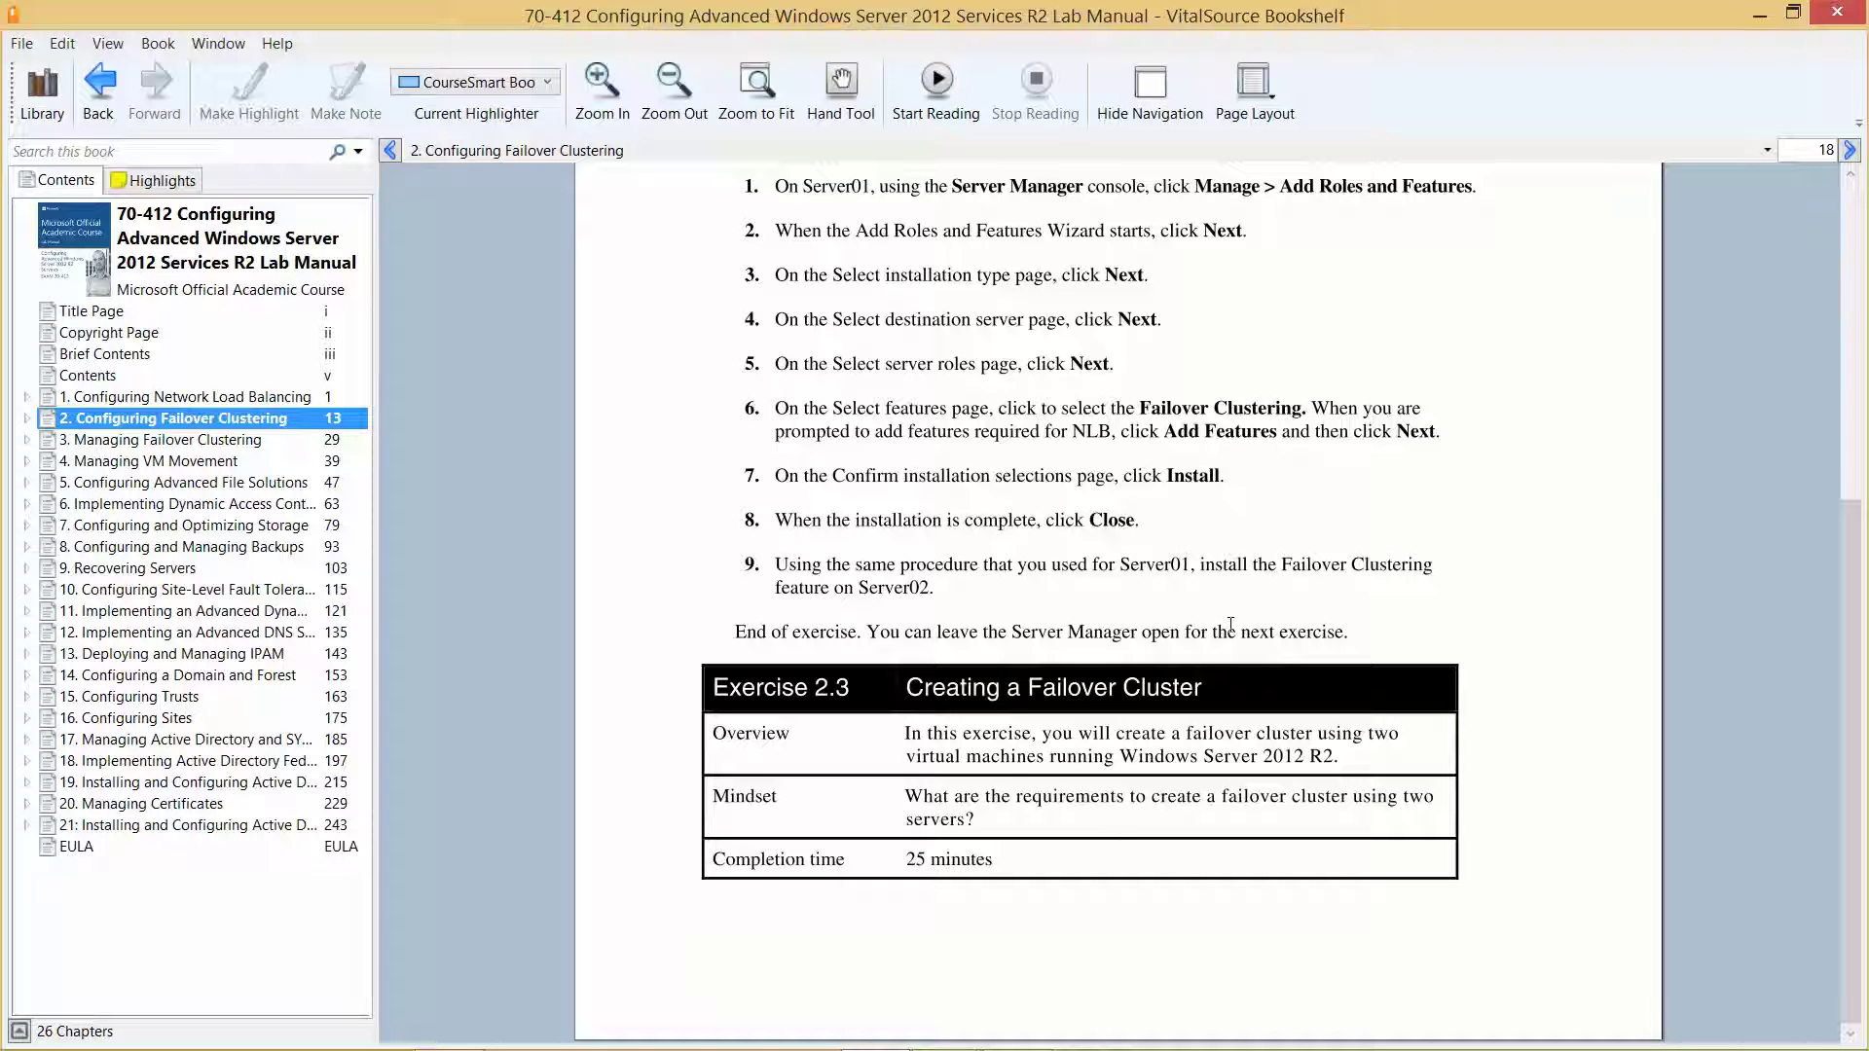
{"action": "left_click", "coordinate": [1851, 150]}
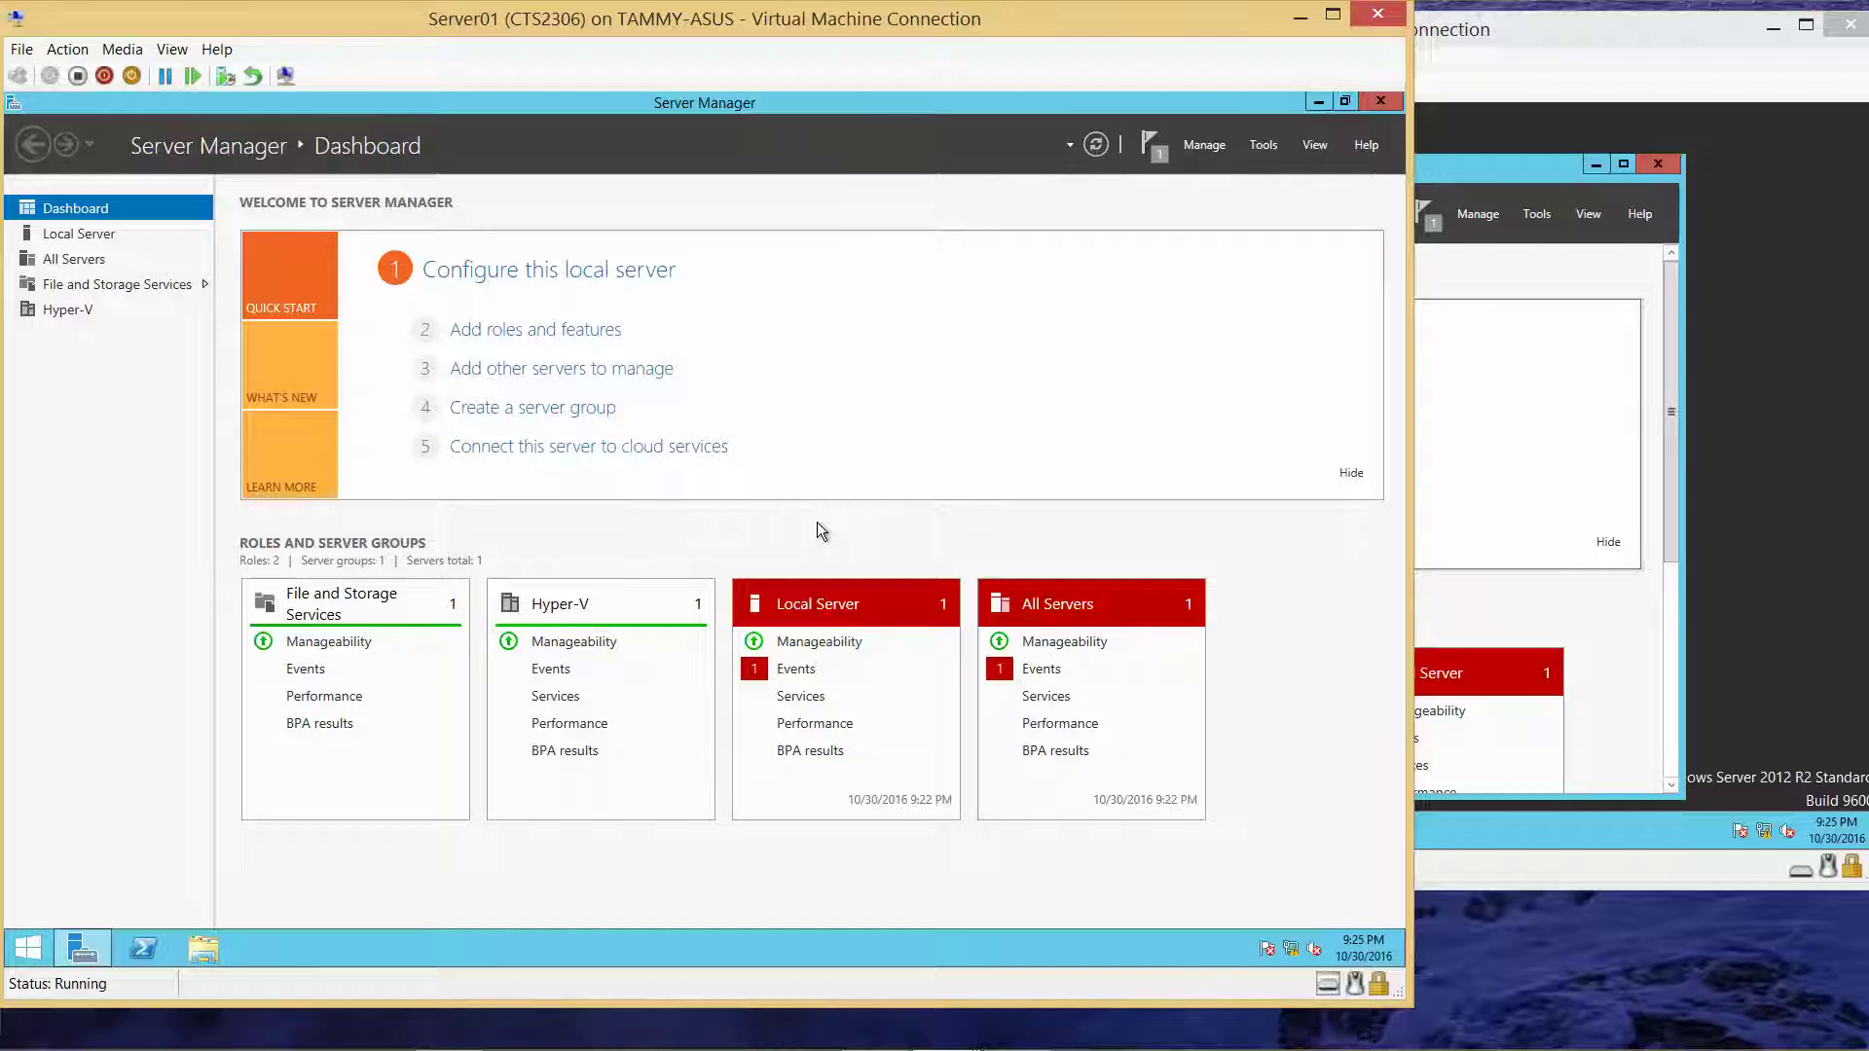
Step: On Server01, open the TCP/IPv4 properties of the Ethernet 2 connection through the Network and Sharing Center
{"action": "left_click", "coordinate": [1292, 951]}
{"action": "right_click", "coordinate": [1292, 951]}
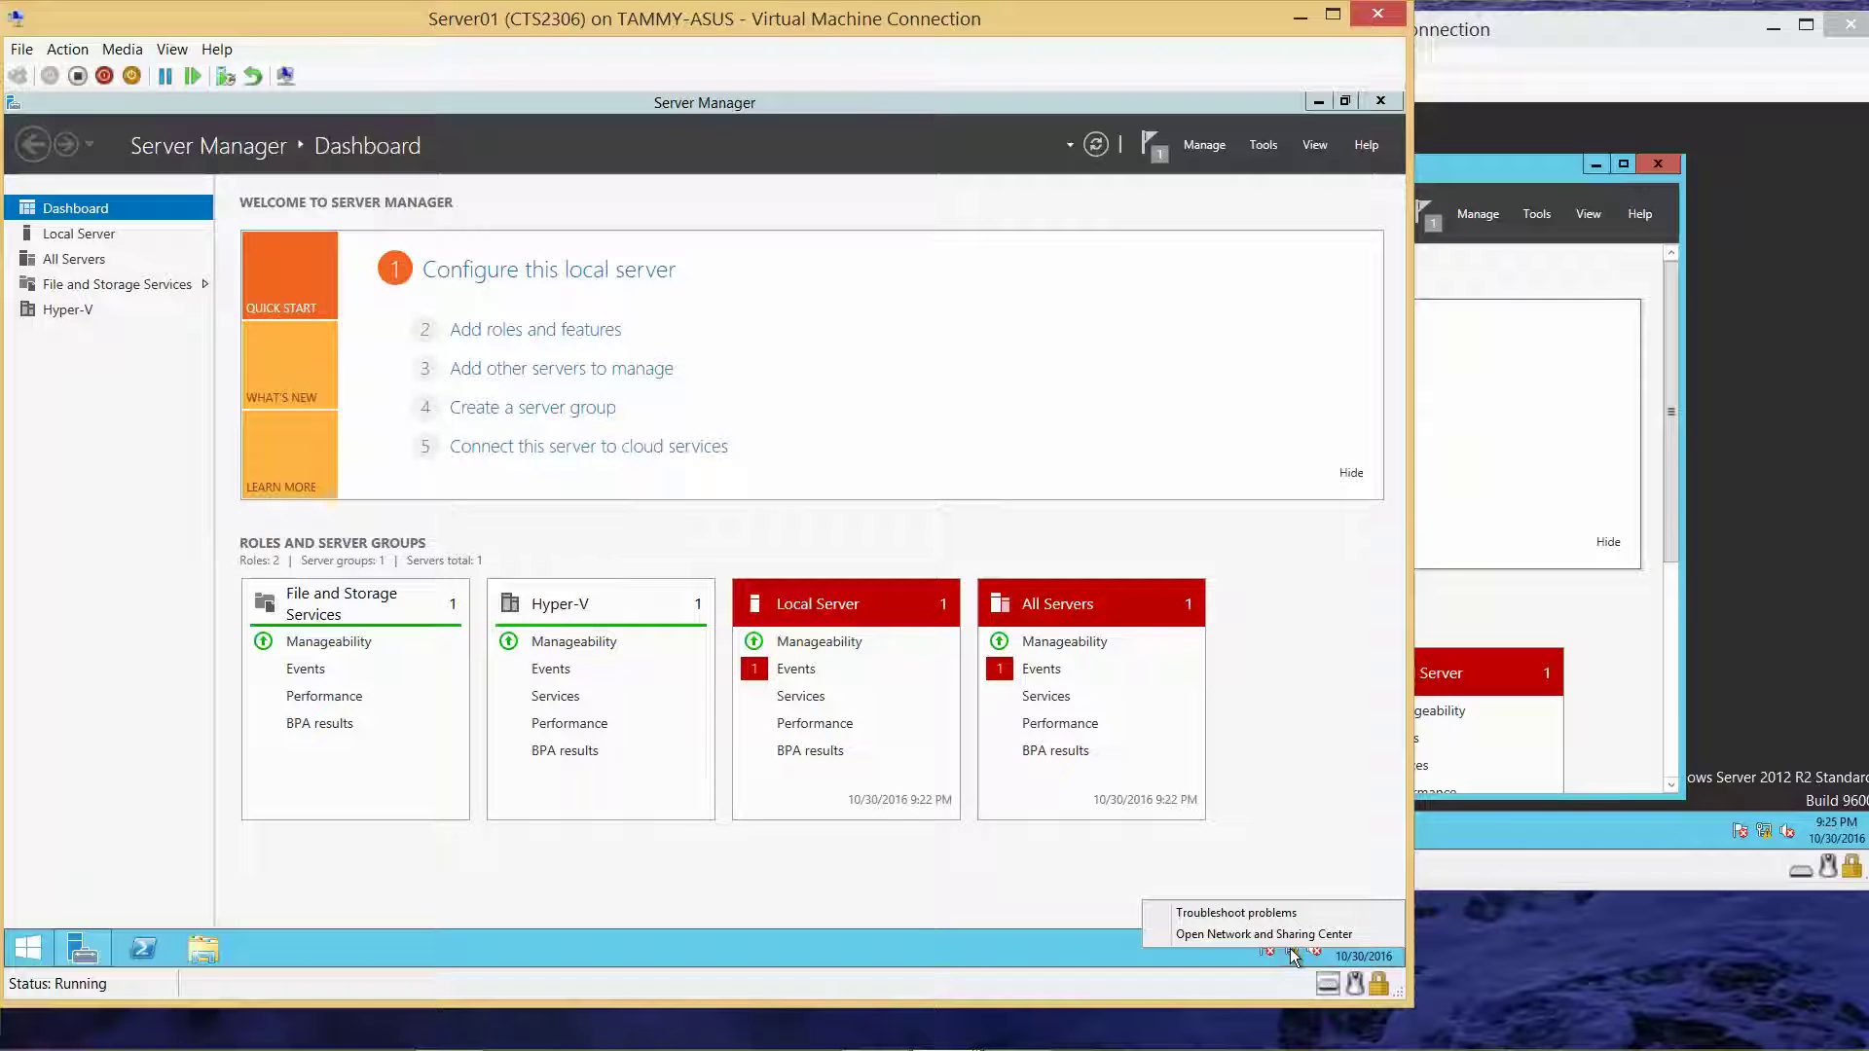
{"action": "left_click", "coordinate": [1291, 936]}
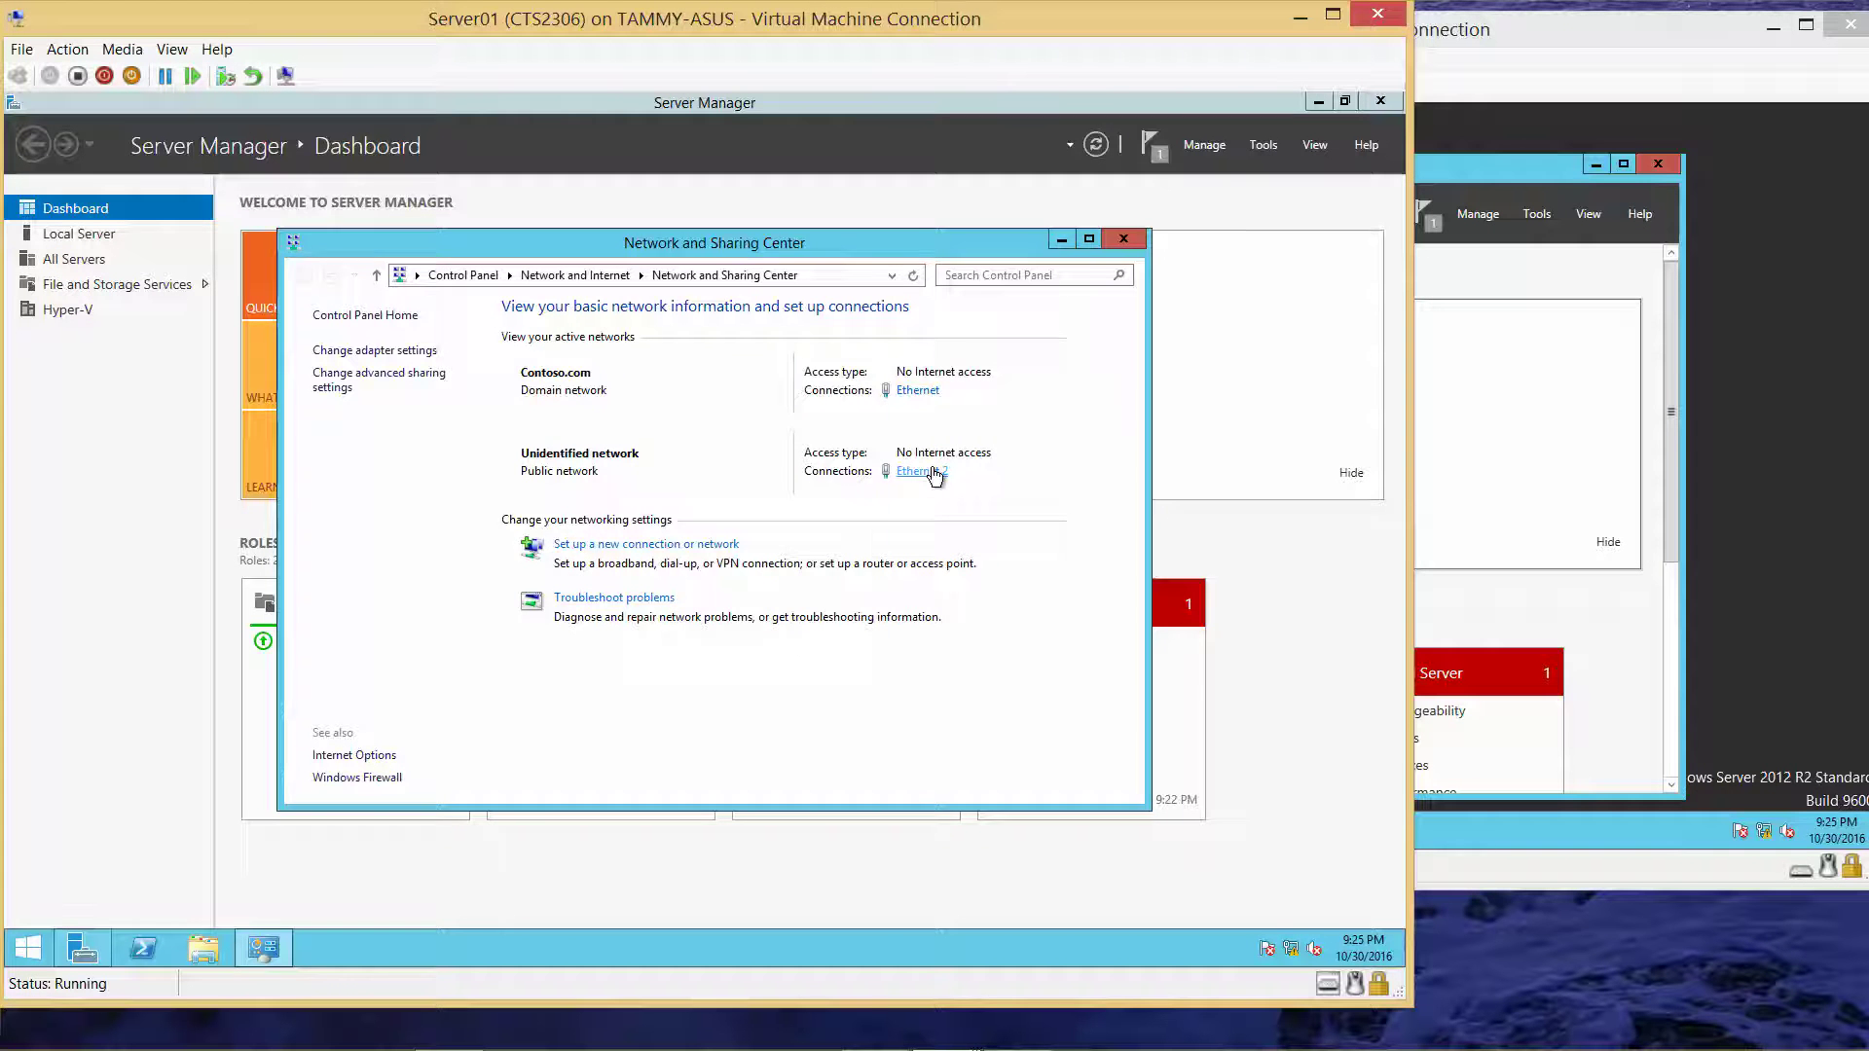
{"action": "left_click", "coordinate": [933, 472]}
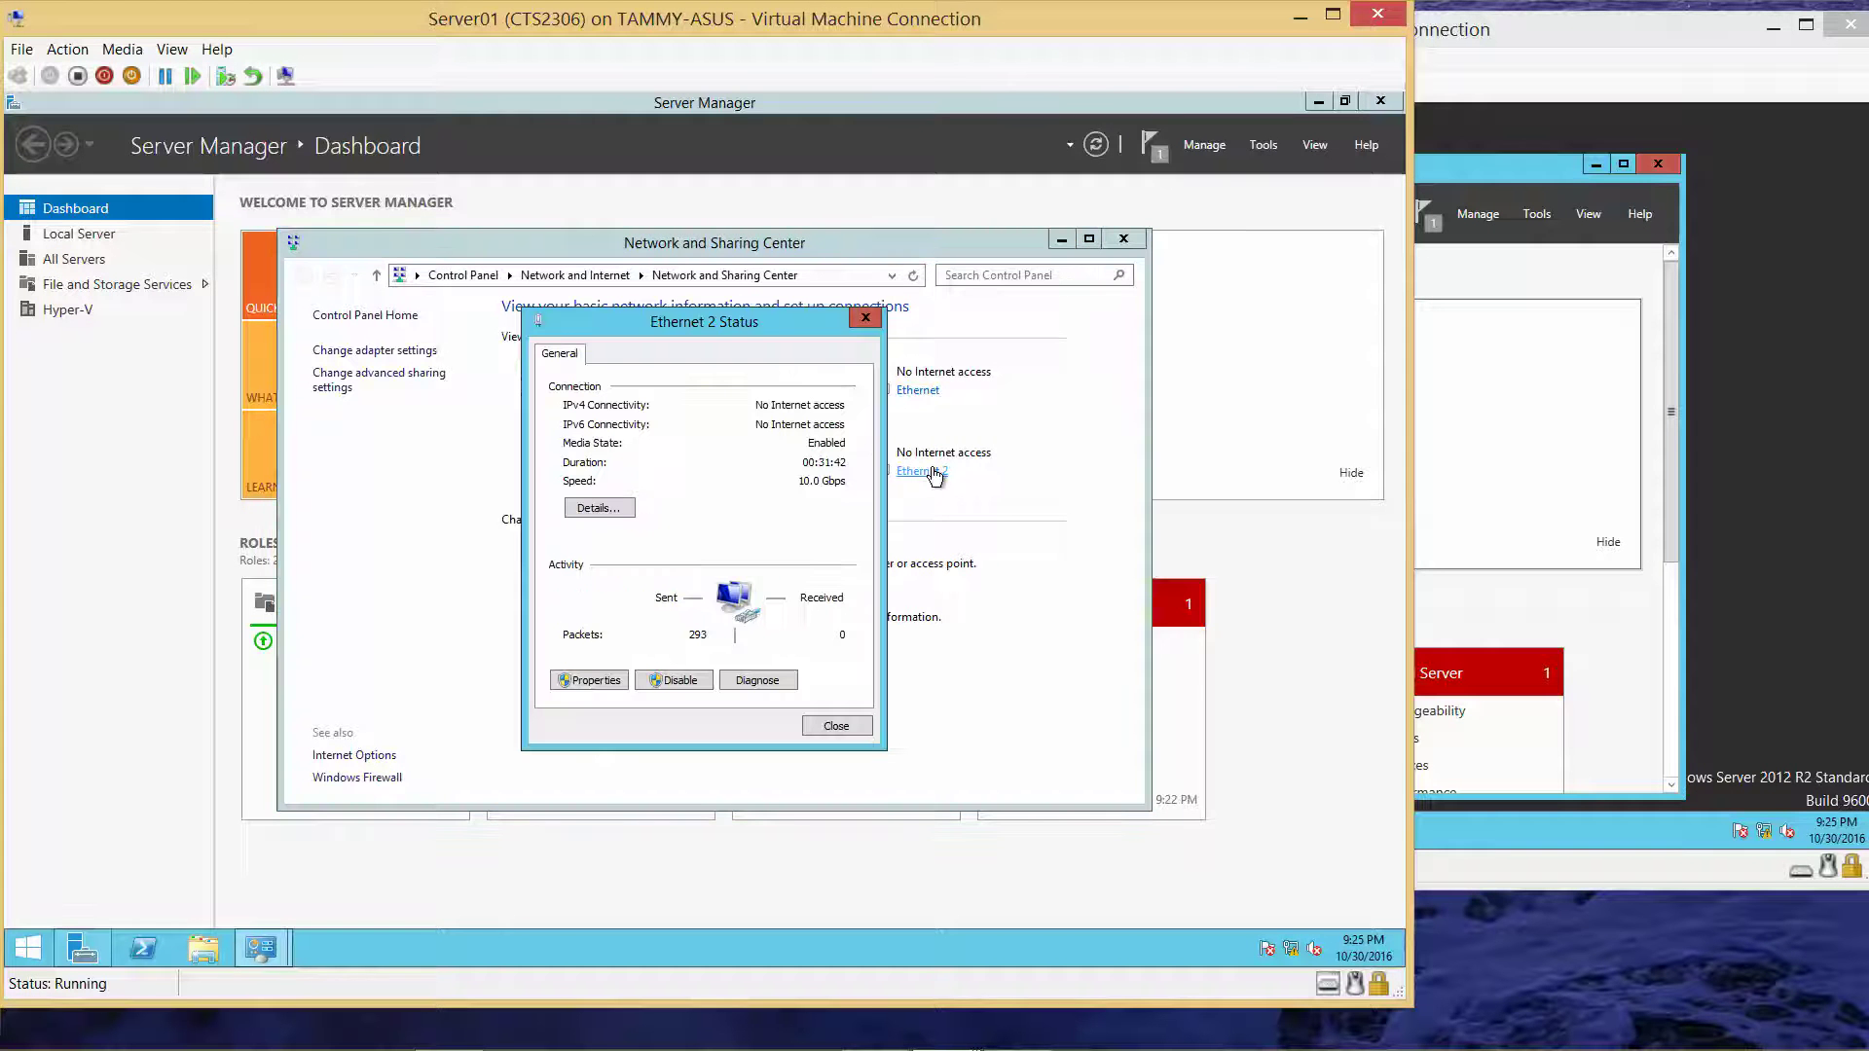
{"action": "left_click", "coordinate": [585, 681]}
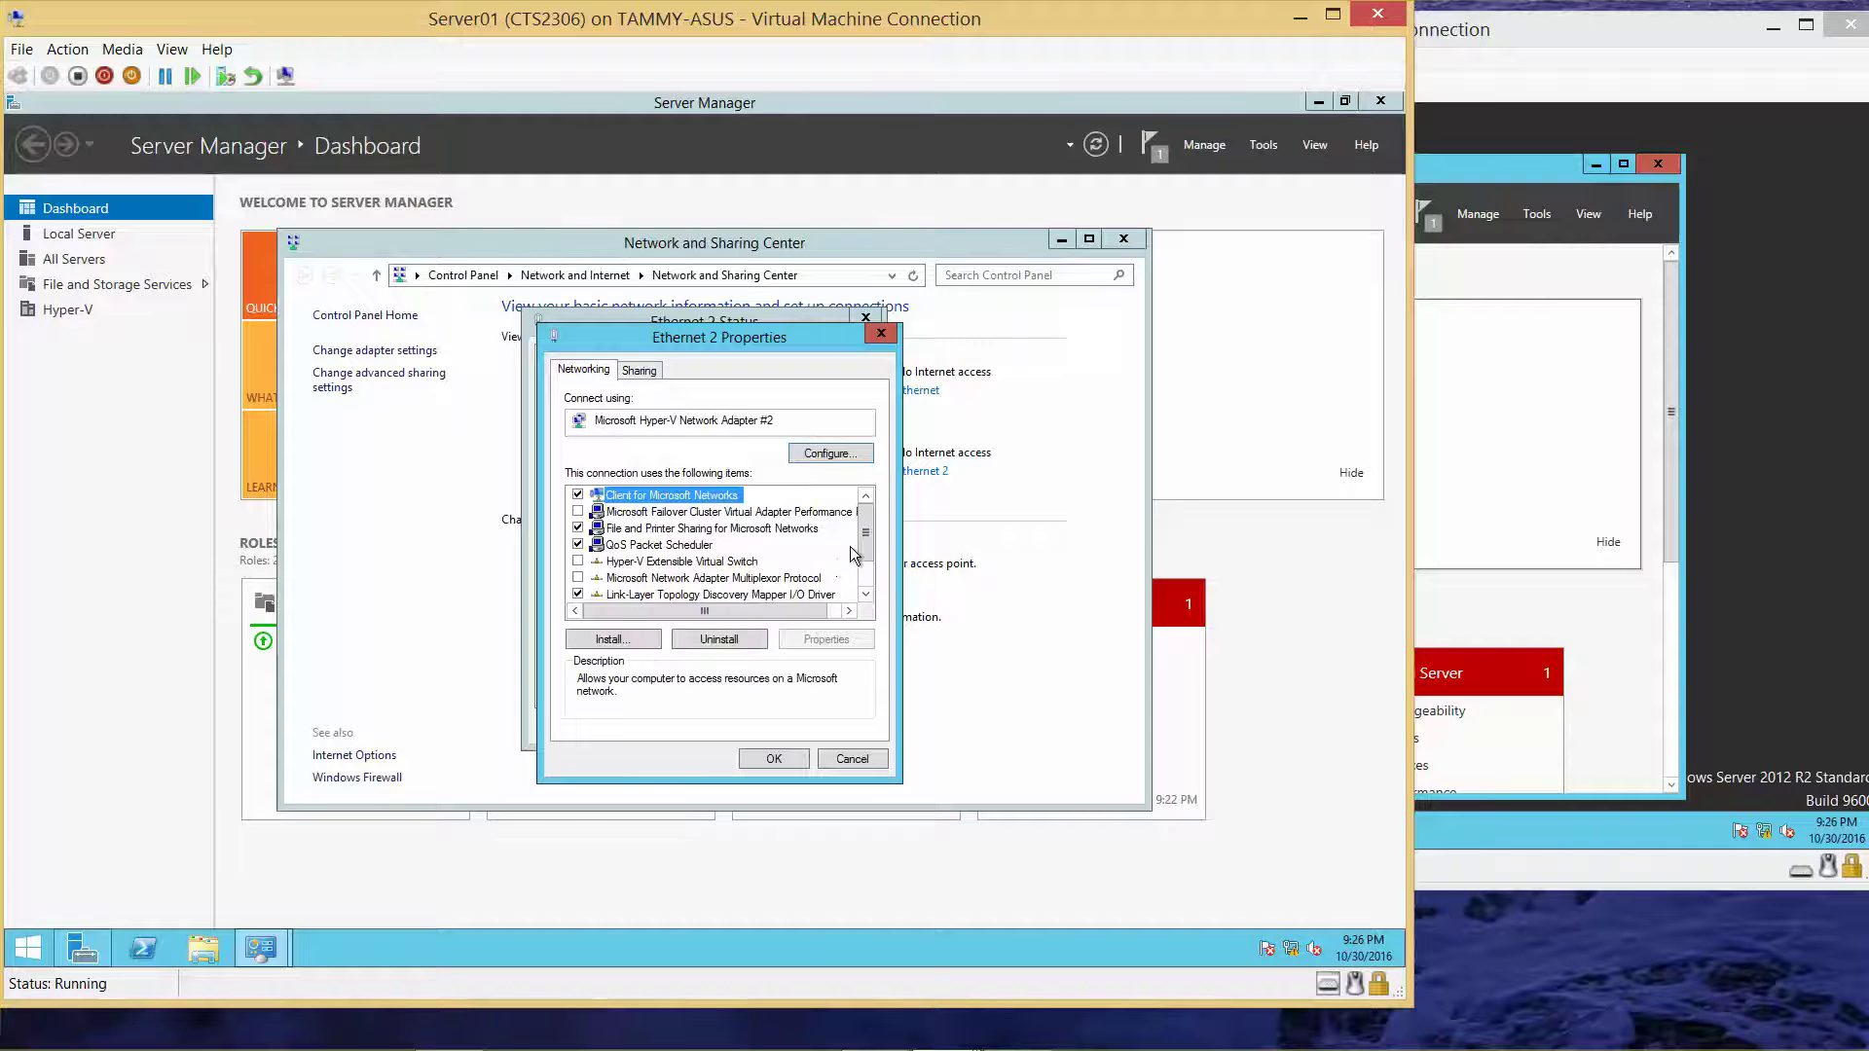
{"action": "scroll", "coordinate": [864, 582], "scroll_direction": "down", "scroll_amount": 1}
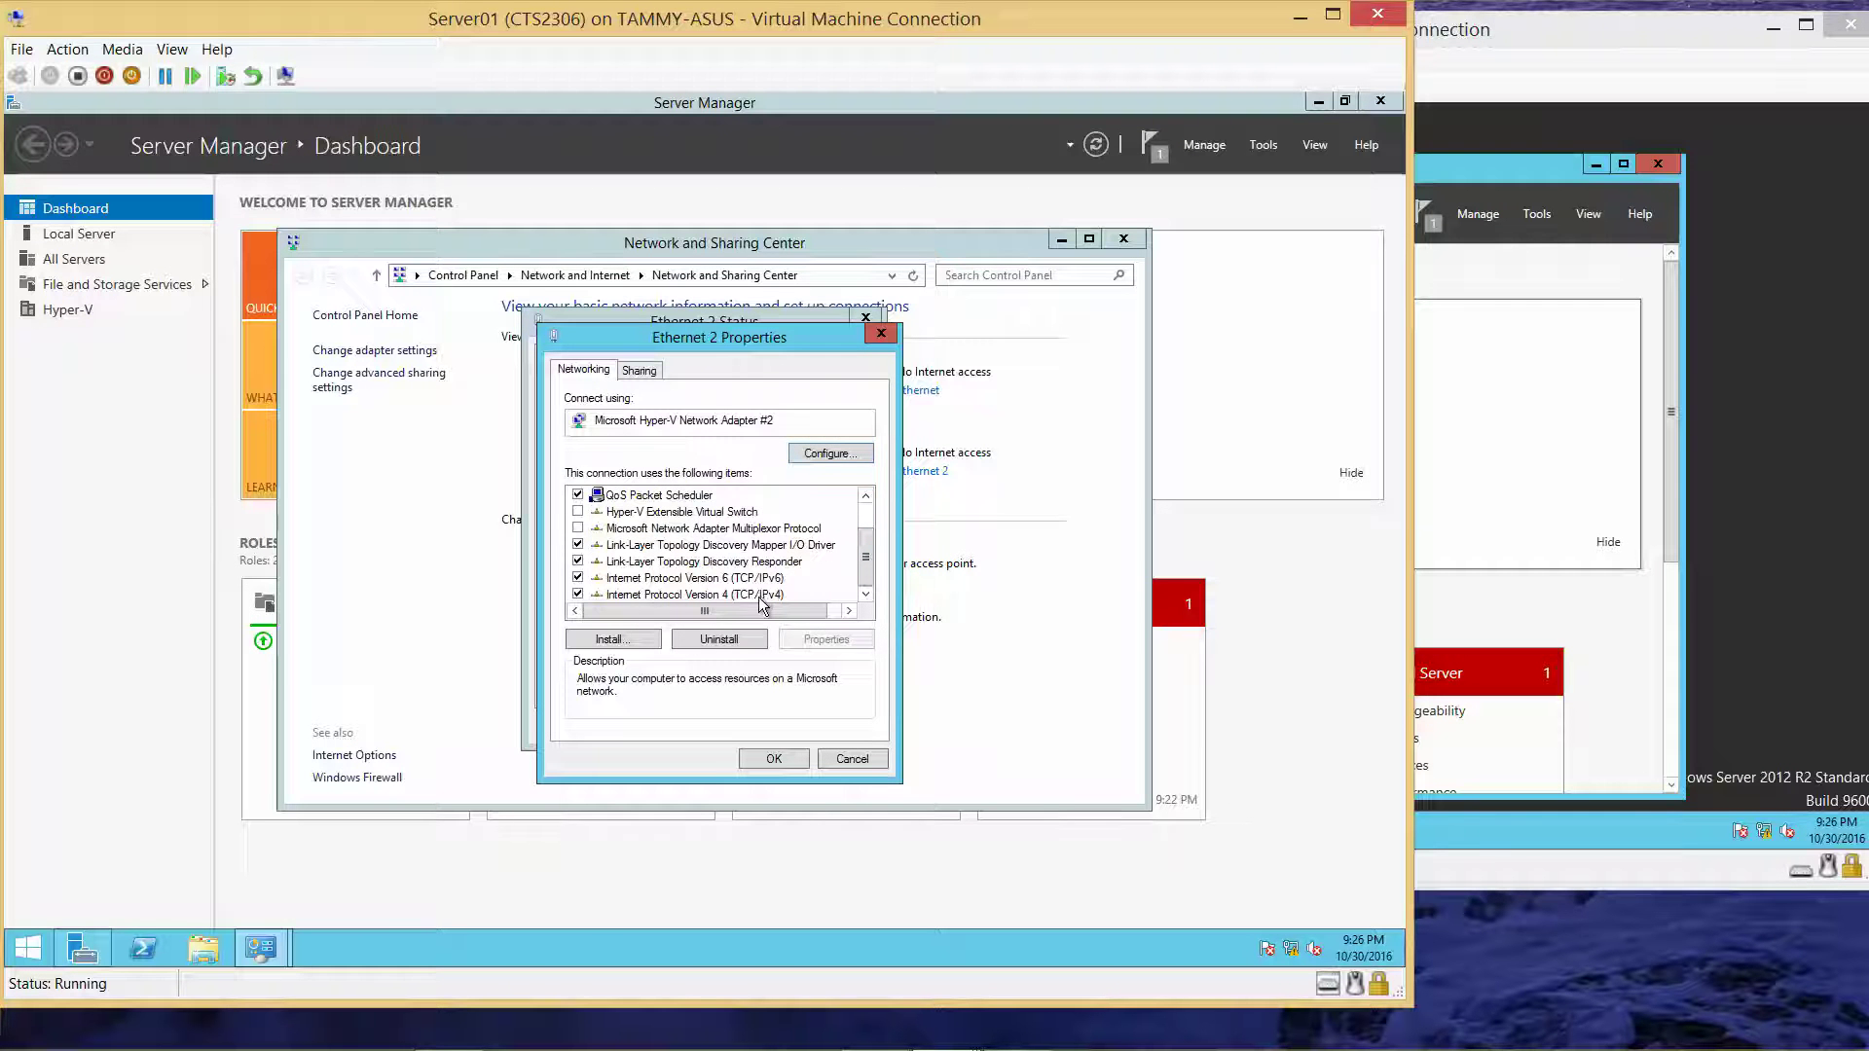
{"action": "left_click", "coordinate": [758, 596]}
{"action": "left_click", "coordinate": [826, 639]}
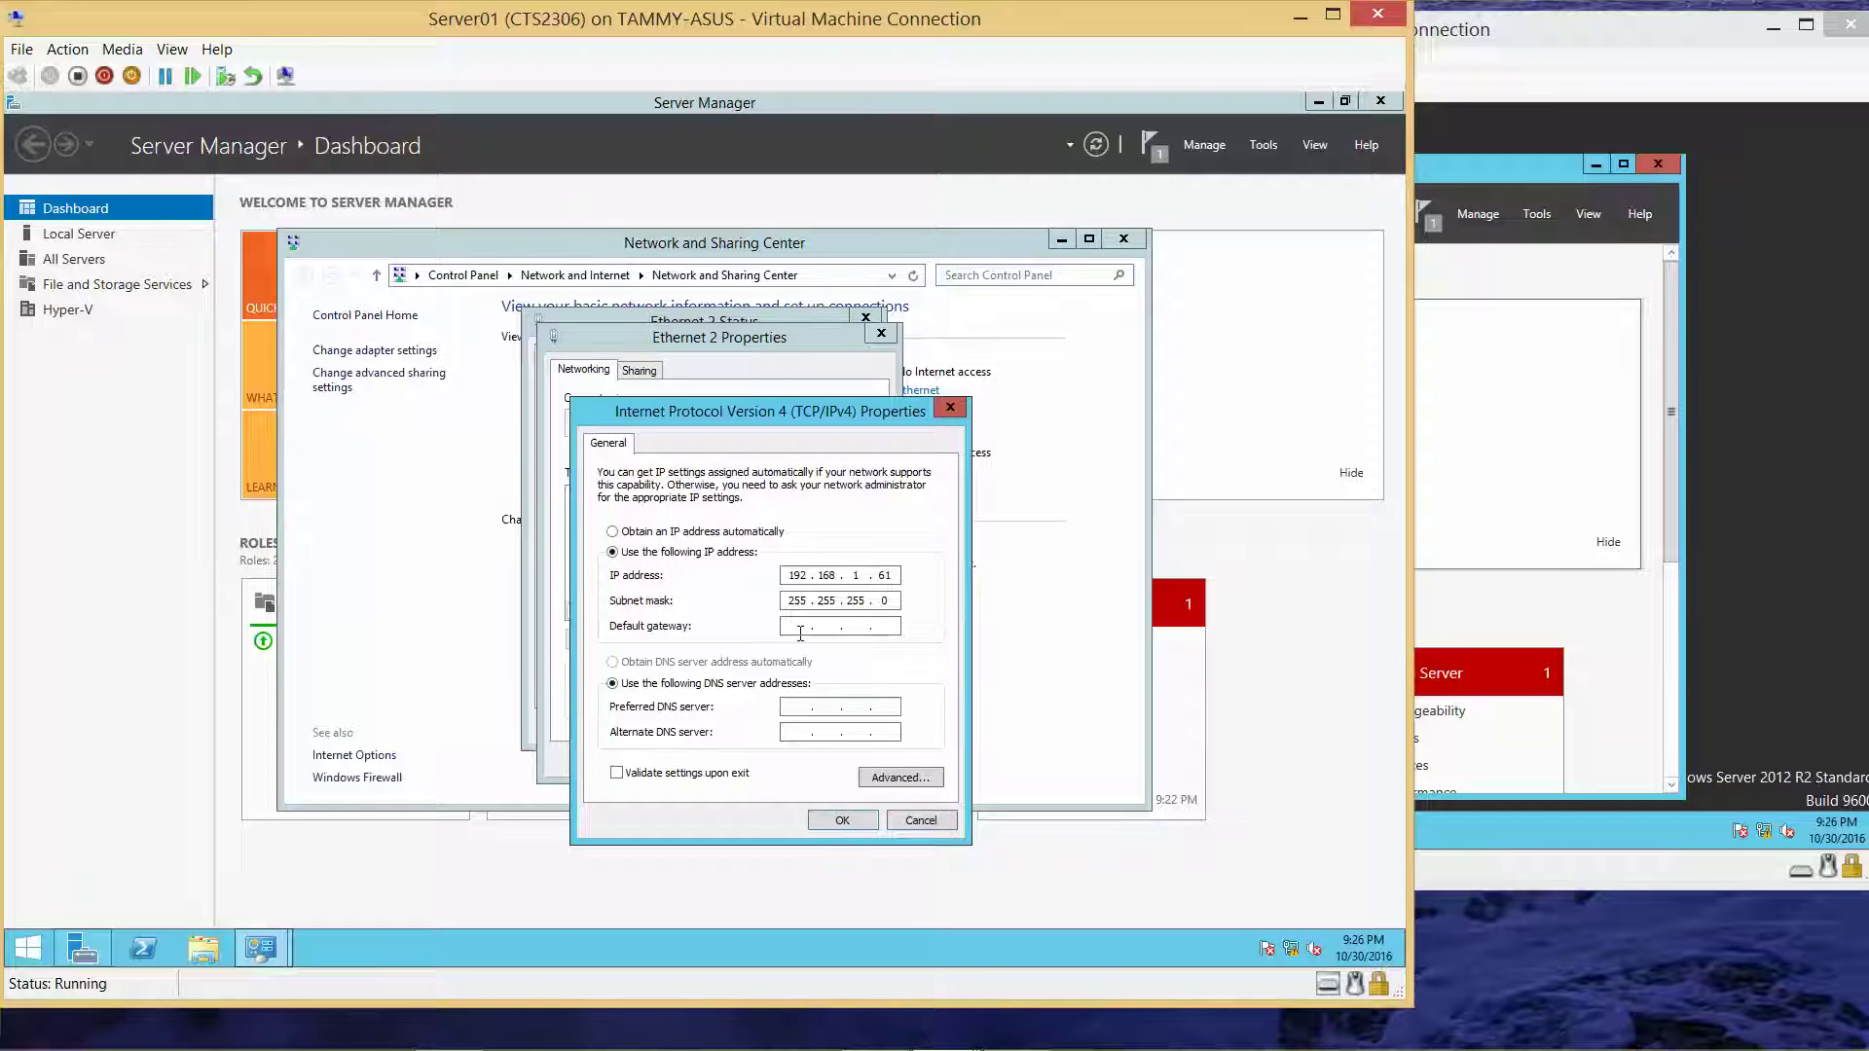
Step: Edit the static IP address of Server01's Ethernet 2 connection, save it, and close the network windows
{"action": "key", "text": "Left"}
{"action": "key", "text": "Left"}
{"action": "key", "text": "Left"}
{"action": "key", "text": "BackSpace"}
{"action": "left_click", "coordinate": [828, 819]}
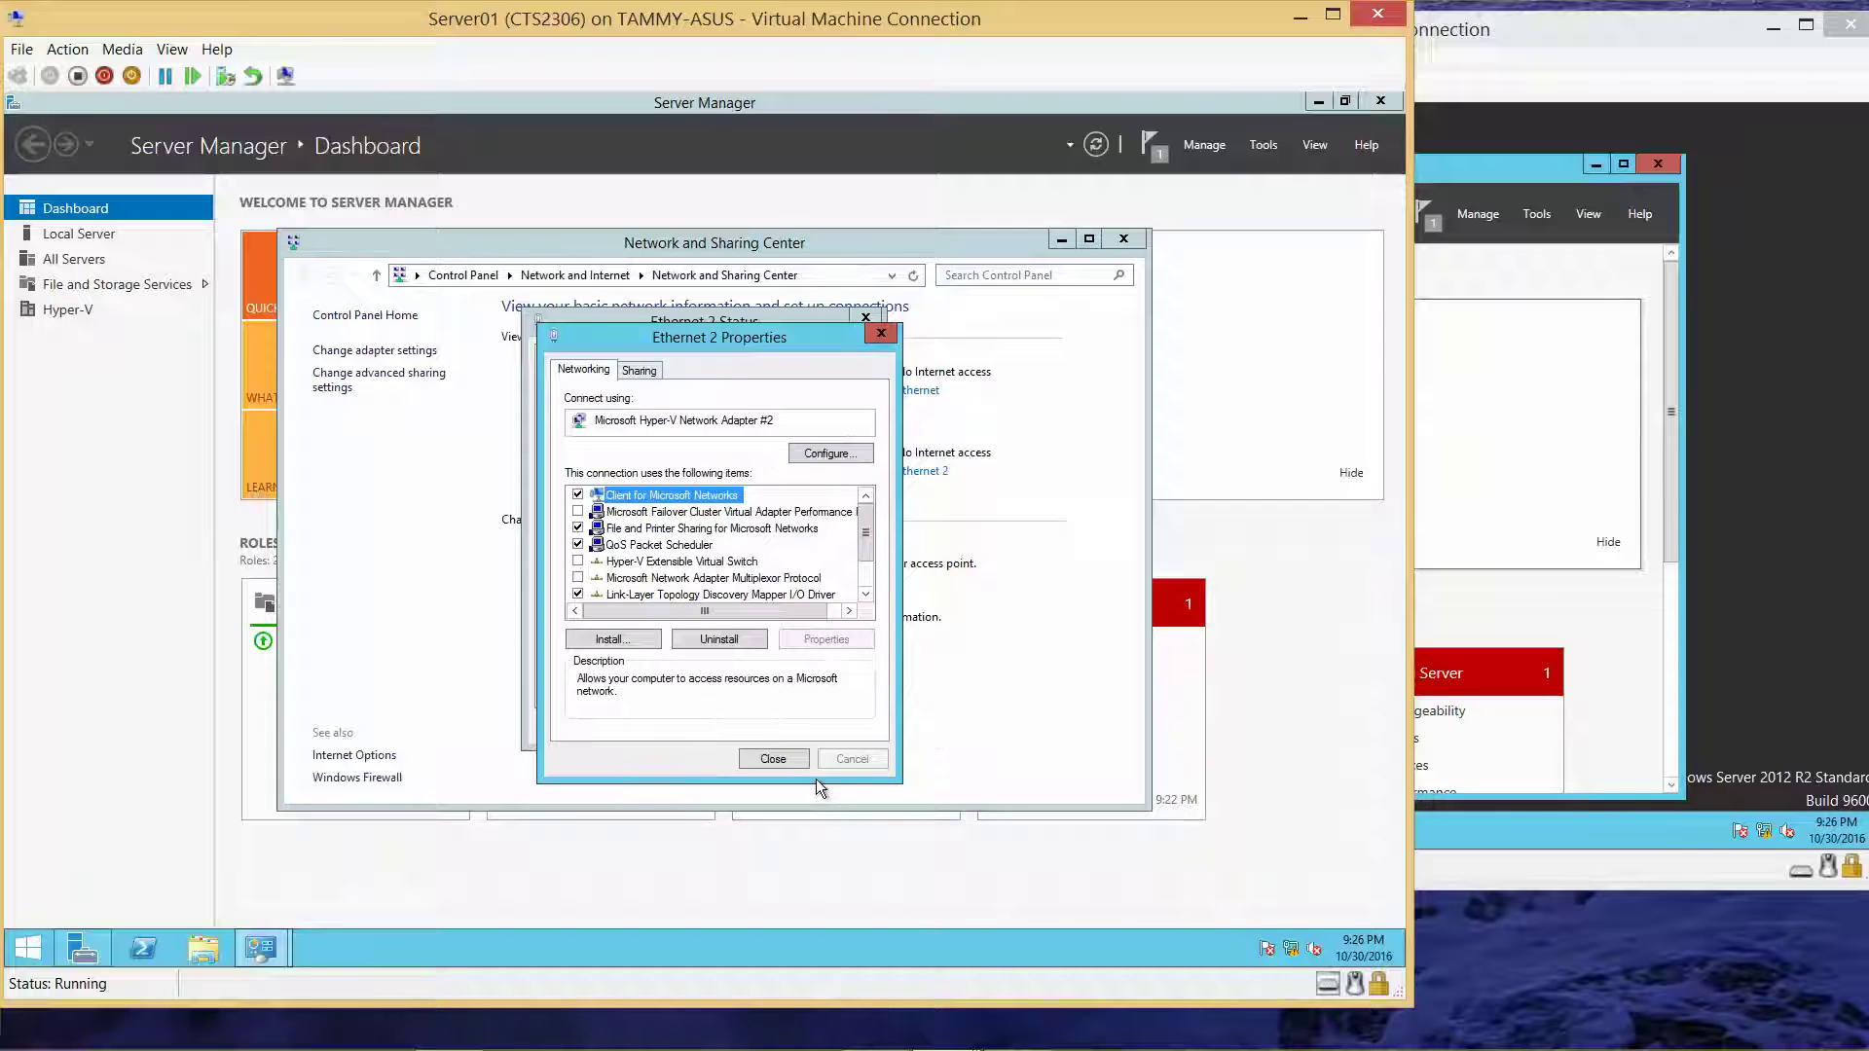
{"action": "left_click", "coordinate": [773, 760]}
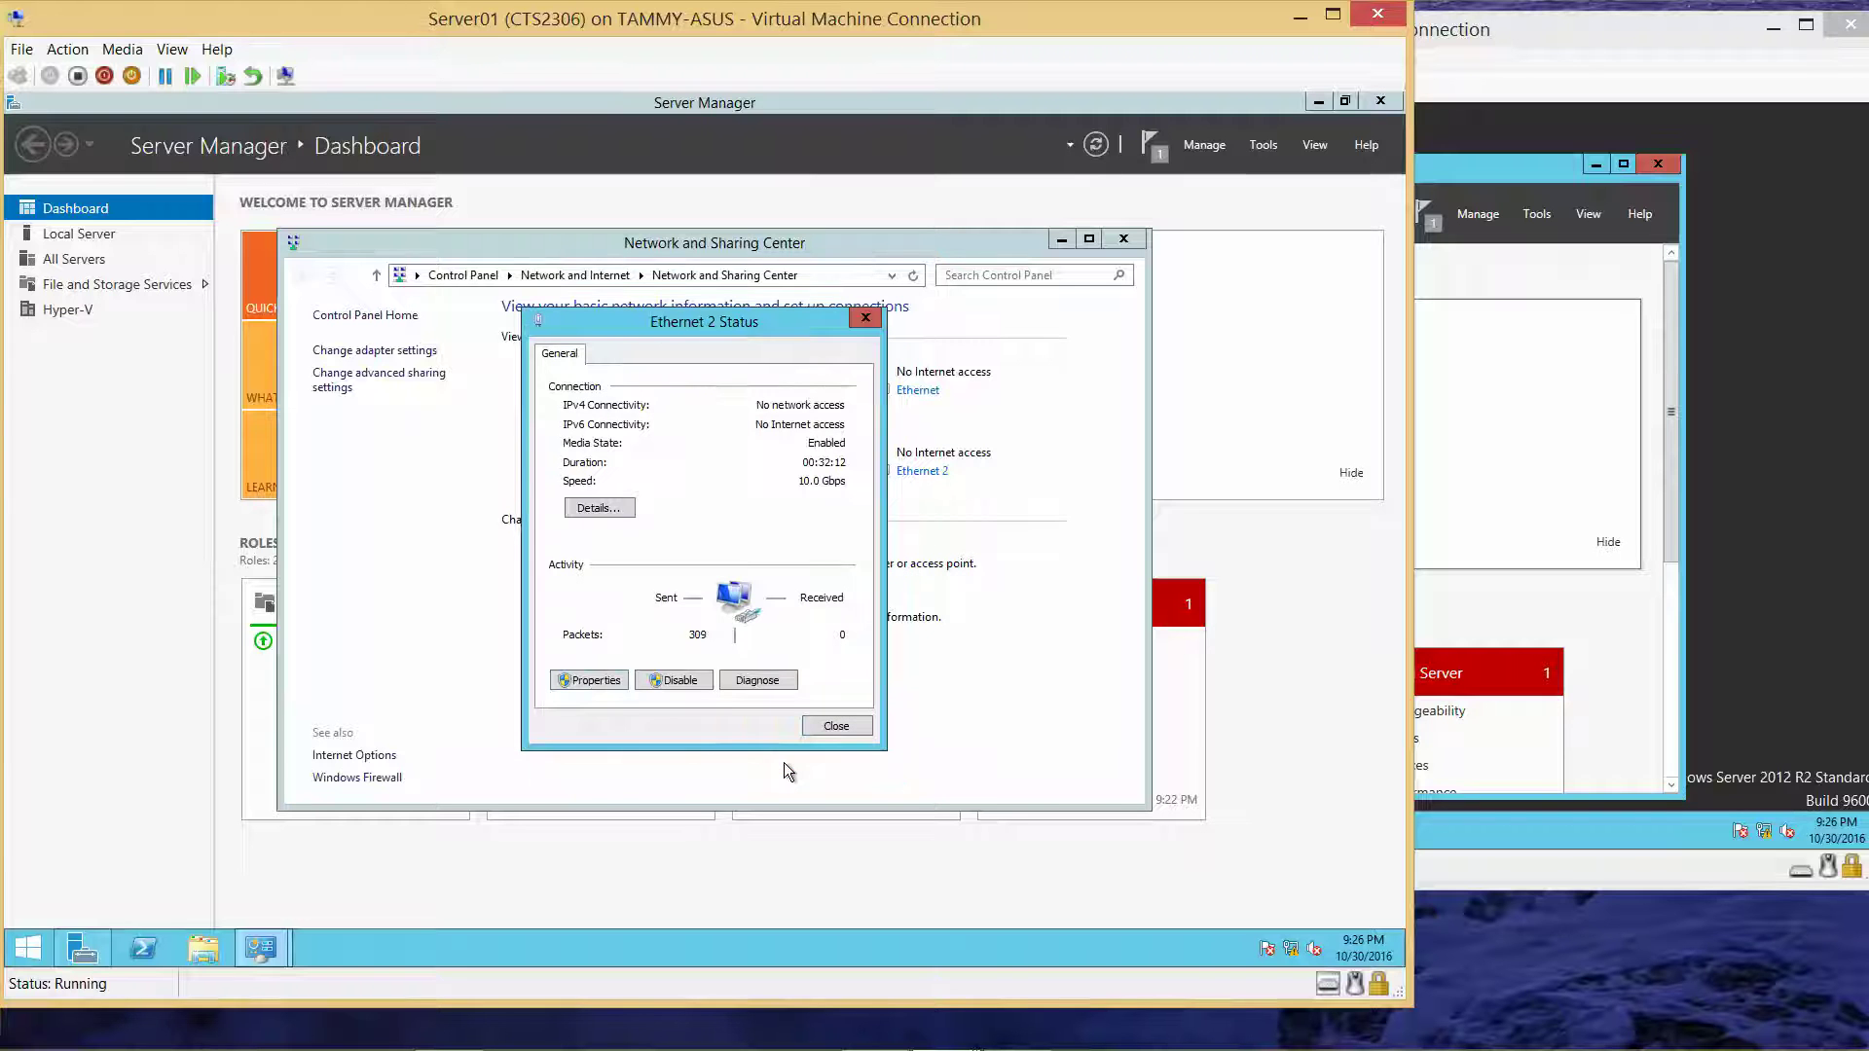
{"action": "left_click", "coordinate": [845, 727]}
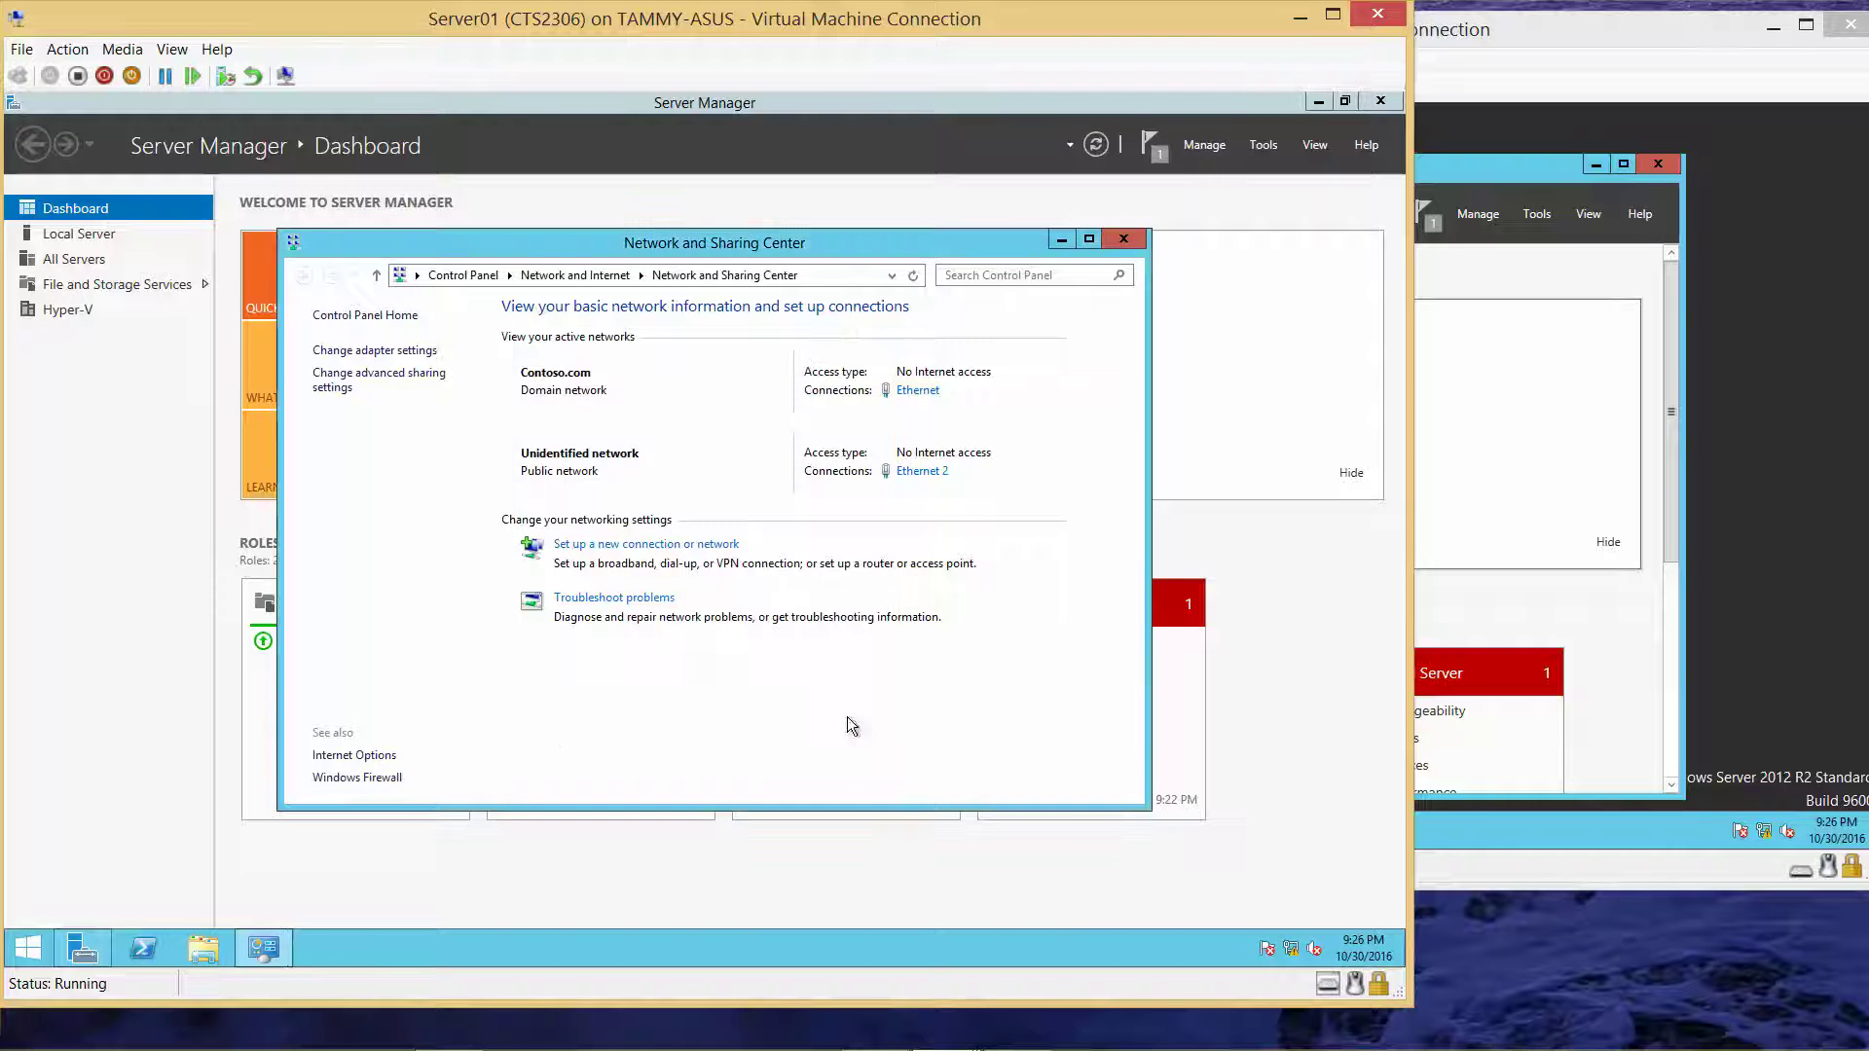
{"action": "left_click", "coordinate": [1132, 238]}
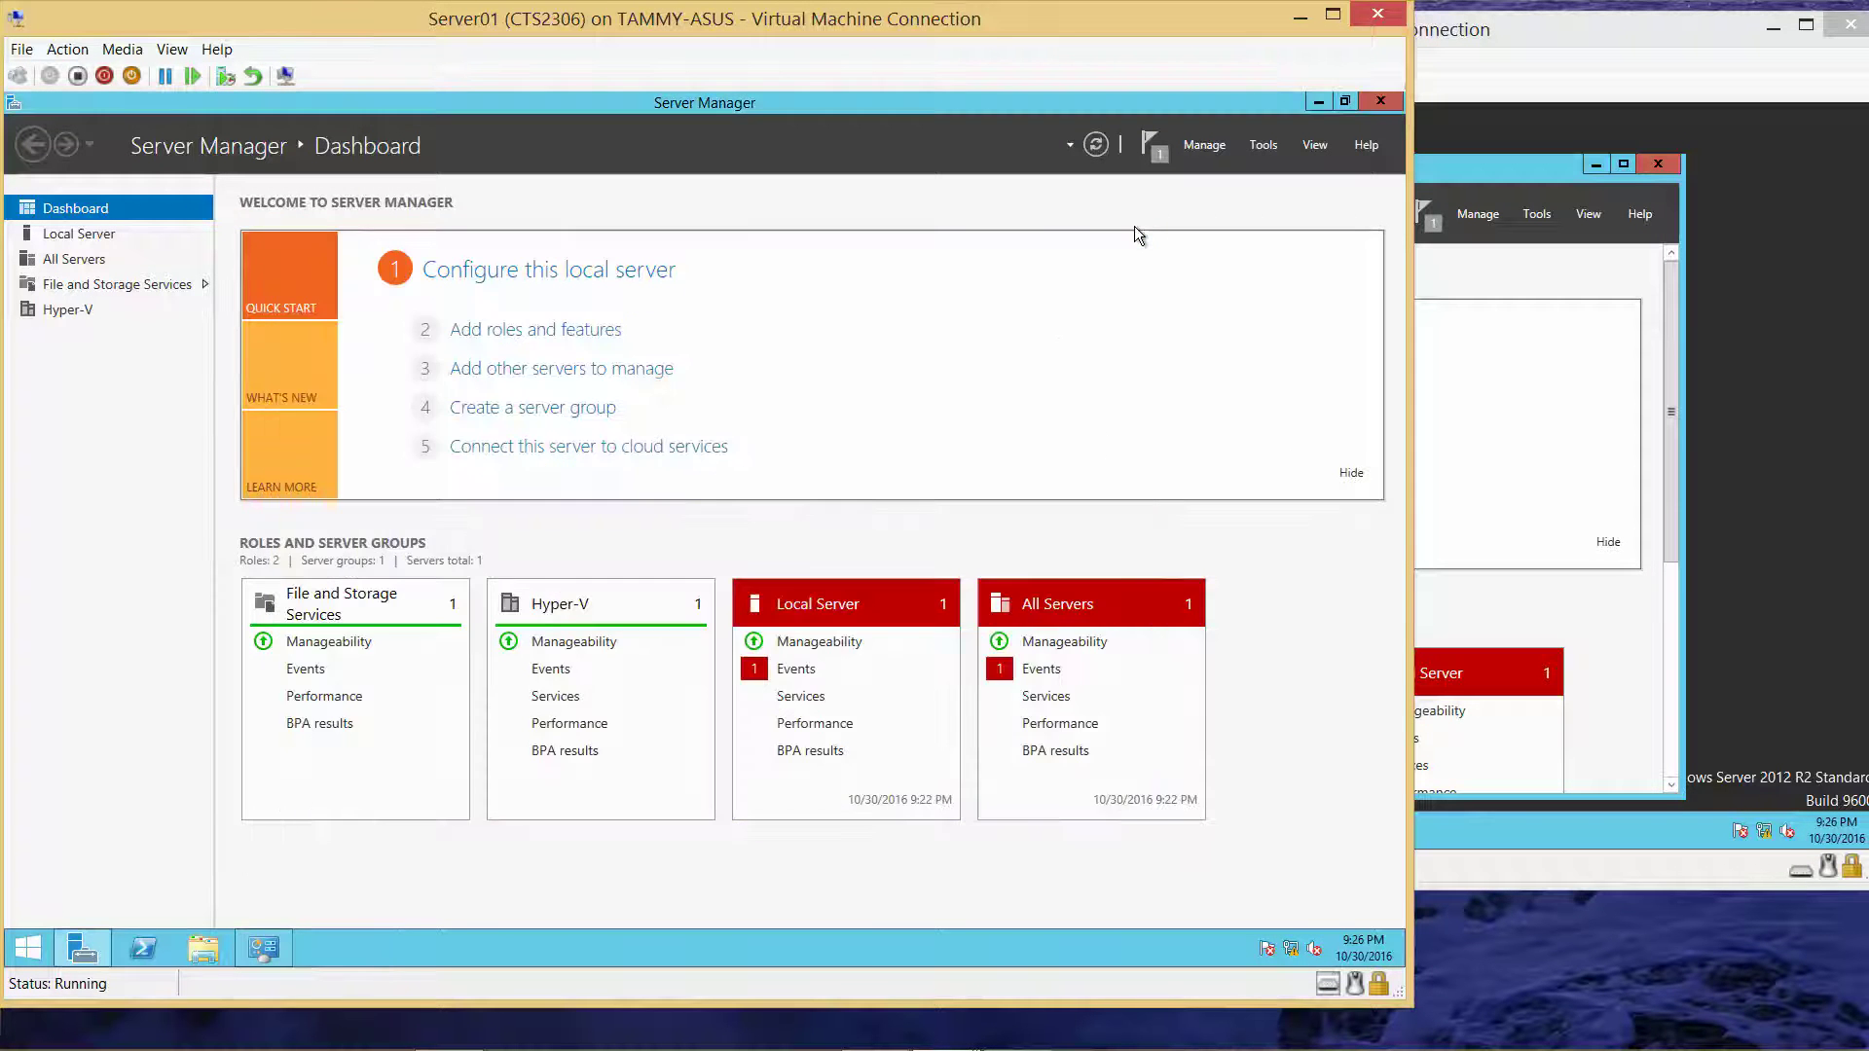
Step: Switch to Server02 and open the TCP/IPv4 properties of its Ethernet 3 connection through the Network and Sharing Center
{"action": "left_click", "coordinate": [1584, 40]}
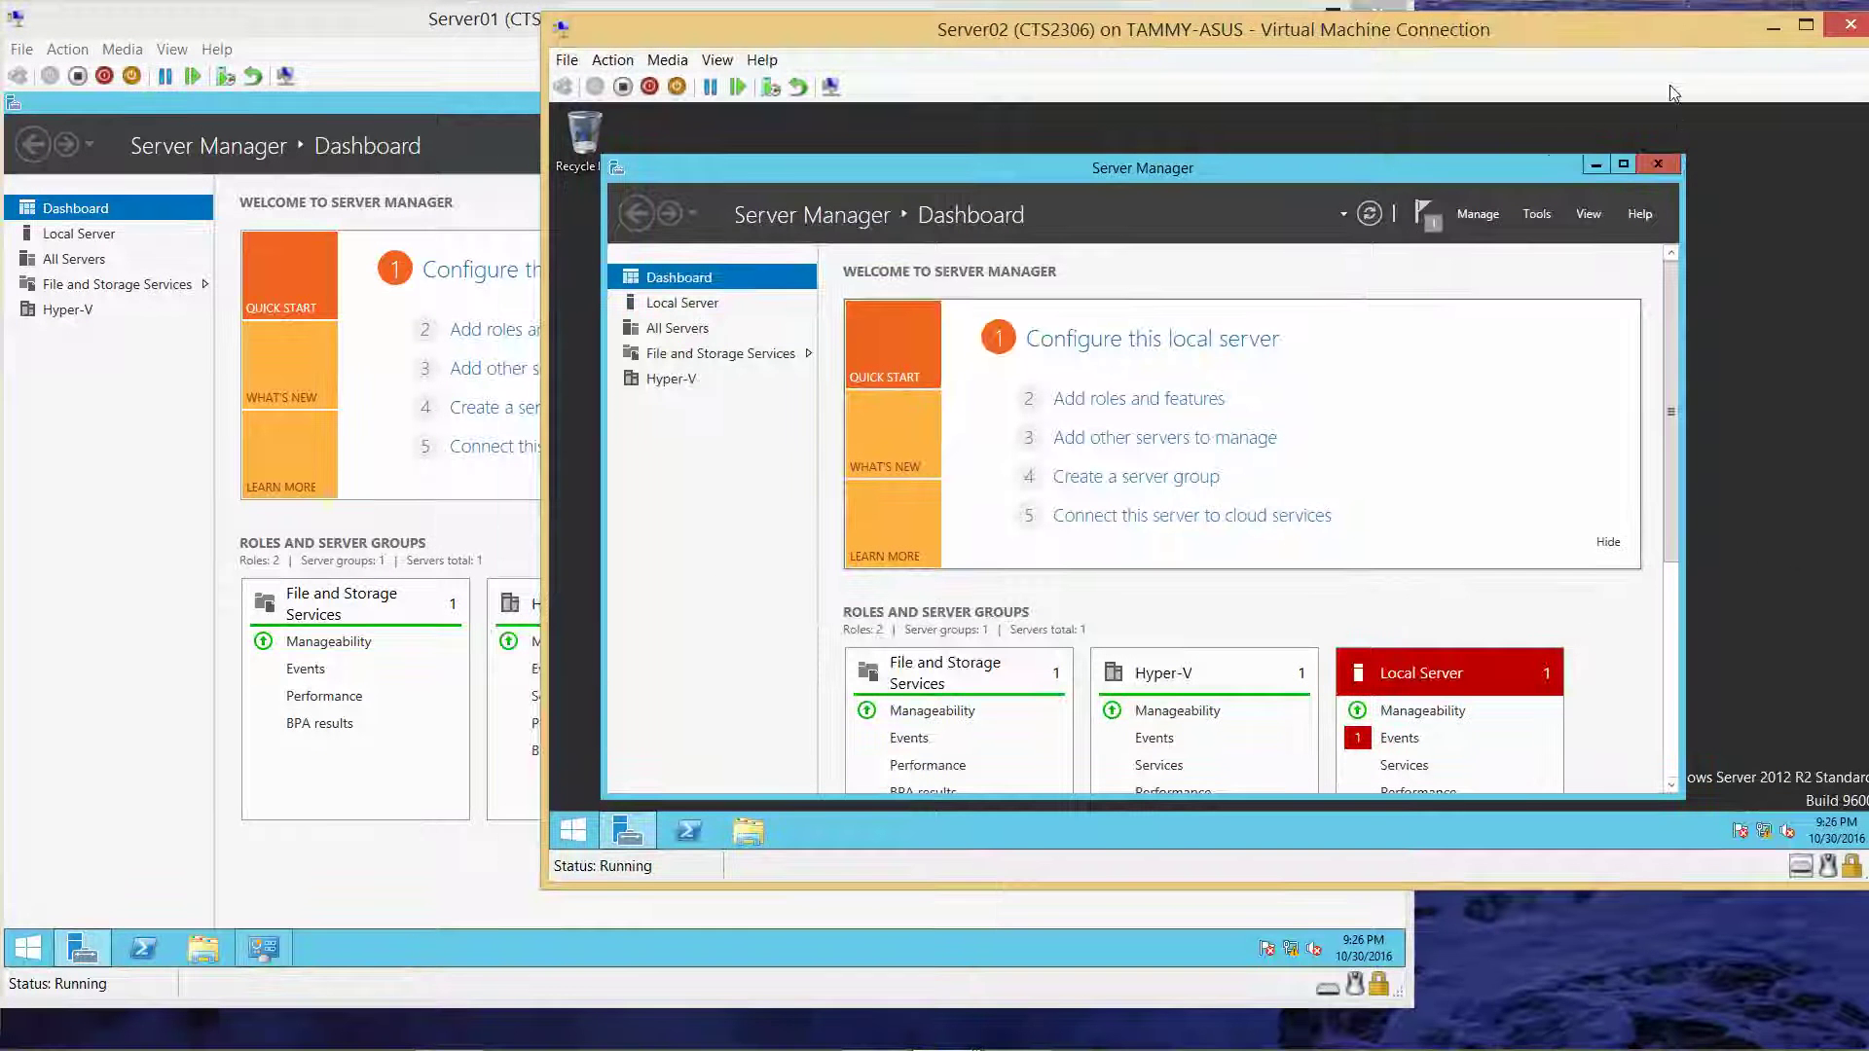
{"action": "mouse_move", "coordinate": [1665, 37]}
{"action": "left_mouse_down"}
{"action": "mouse_move", "coordinate": [1609, 26]}
{"action": "mouse_move", "coordinate": [1629, 32]}
{"action": "left_mouse_up"}
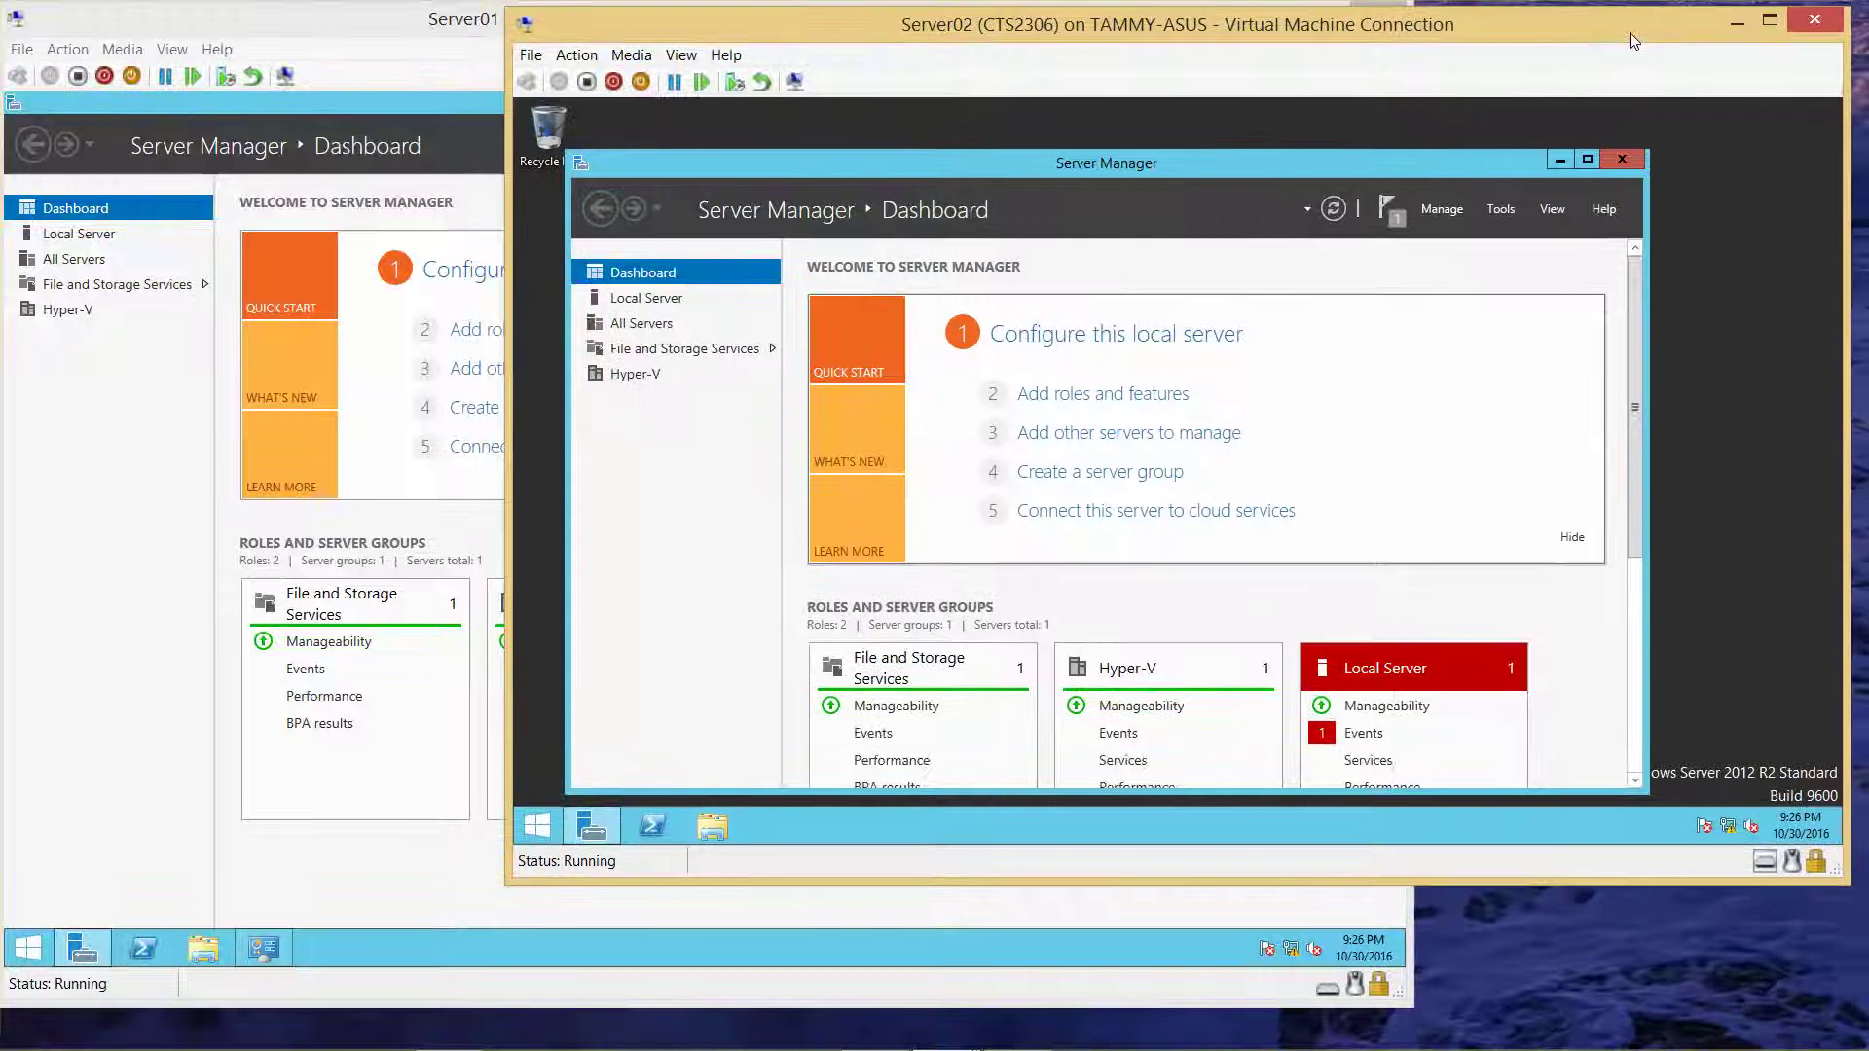
{"action": "right_click", "coordinate": [1729, 827]}
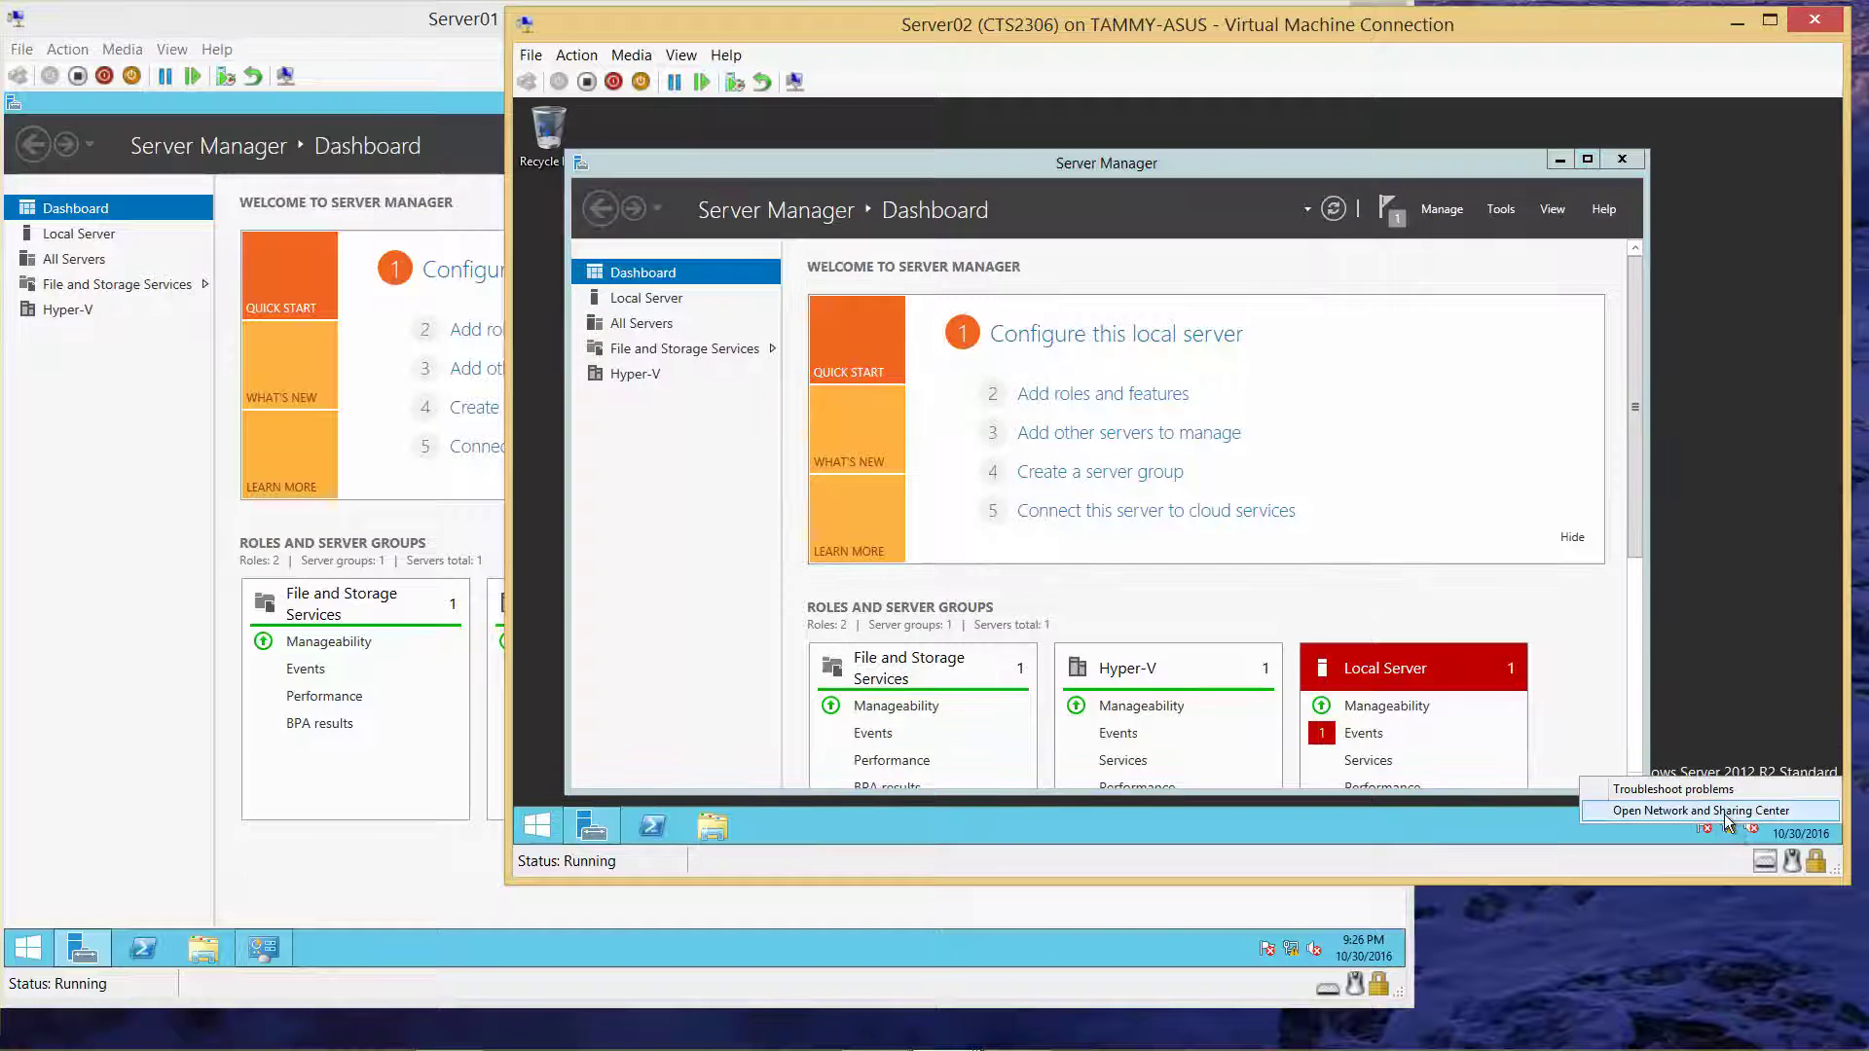
{"action": "left_click", "coordinate": [1700, 809]}
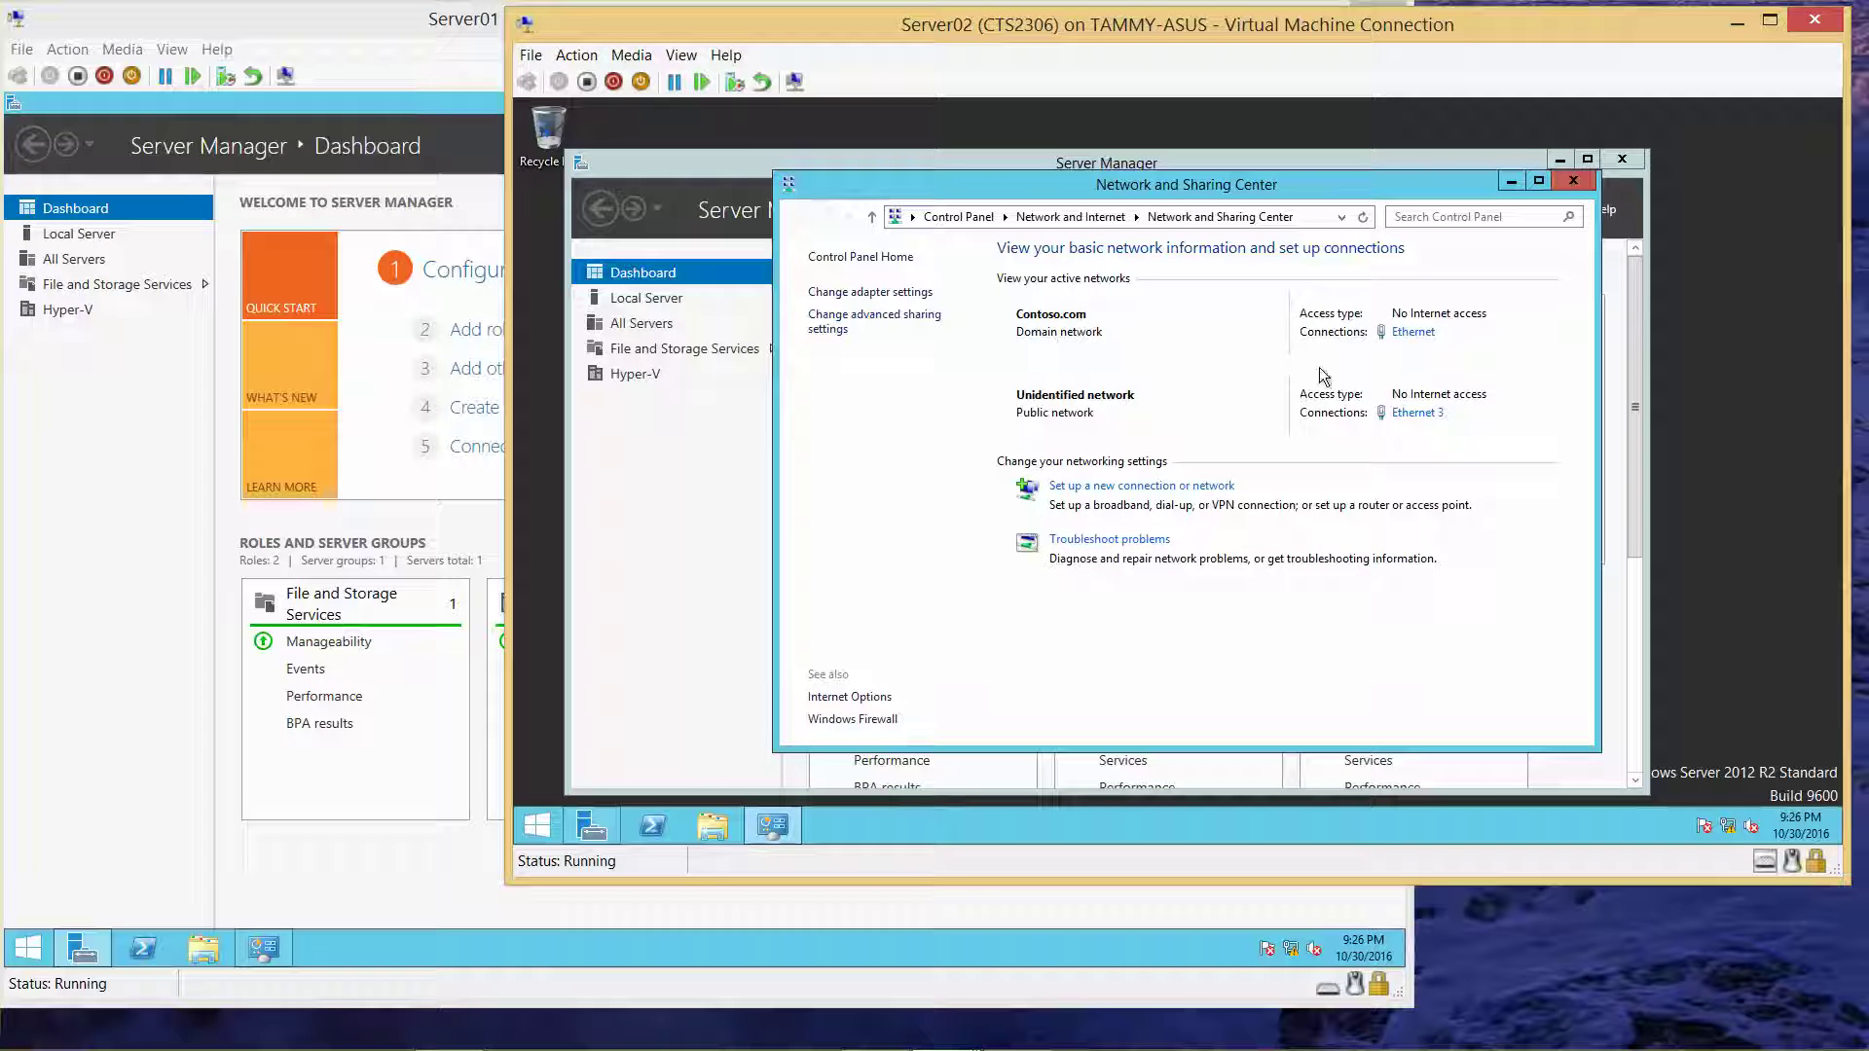
{"action": "left_click", "coordinate": [1416, 413]}
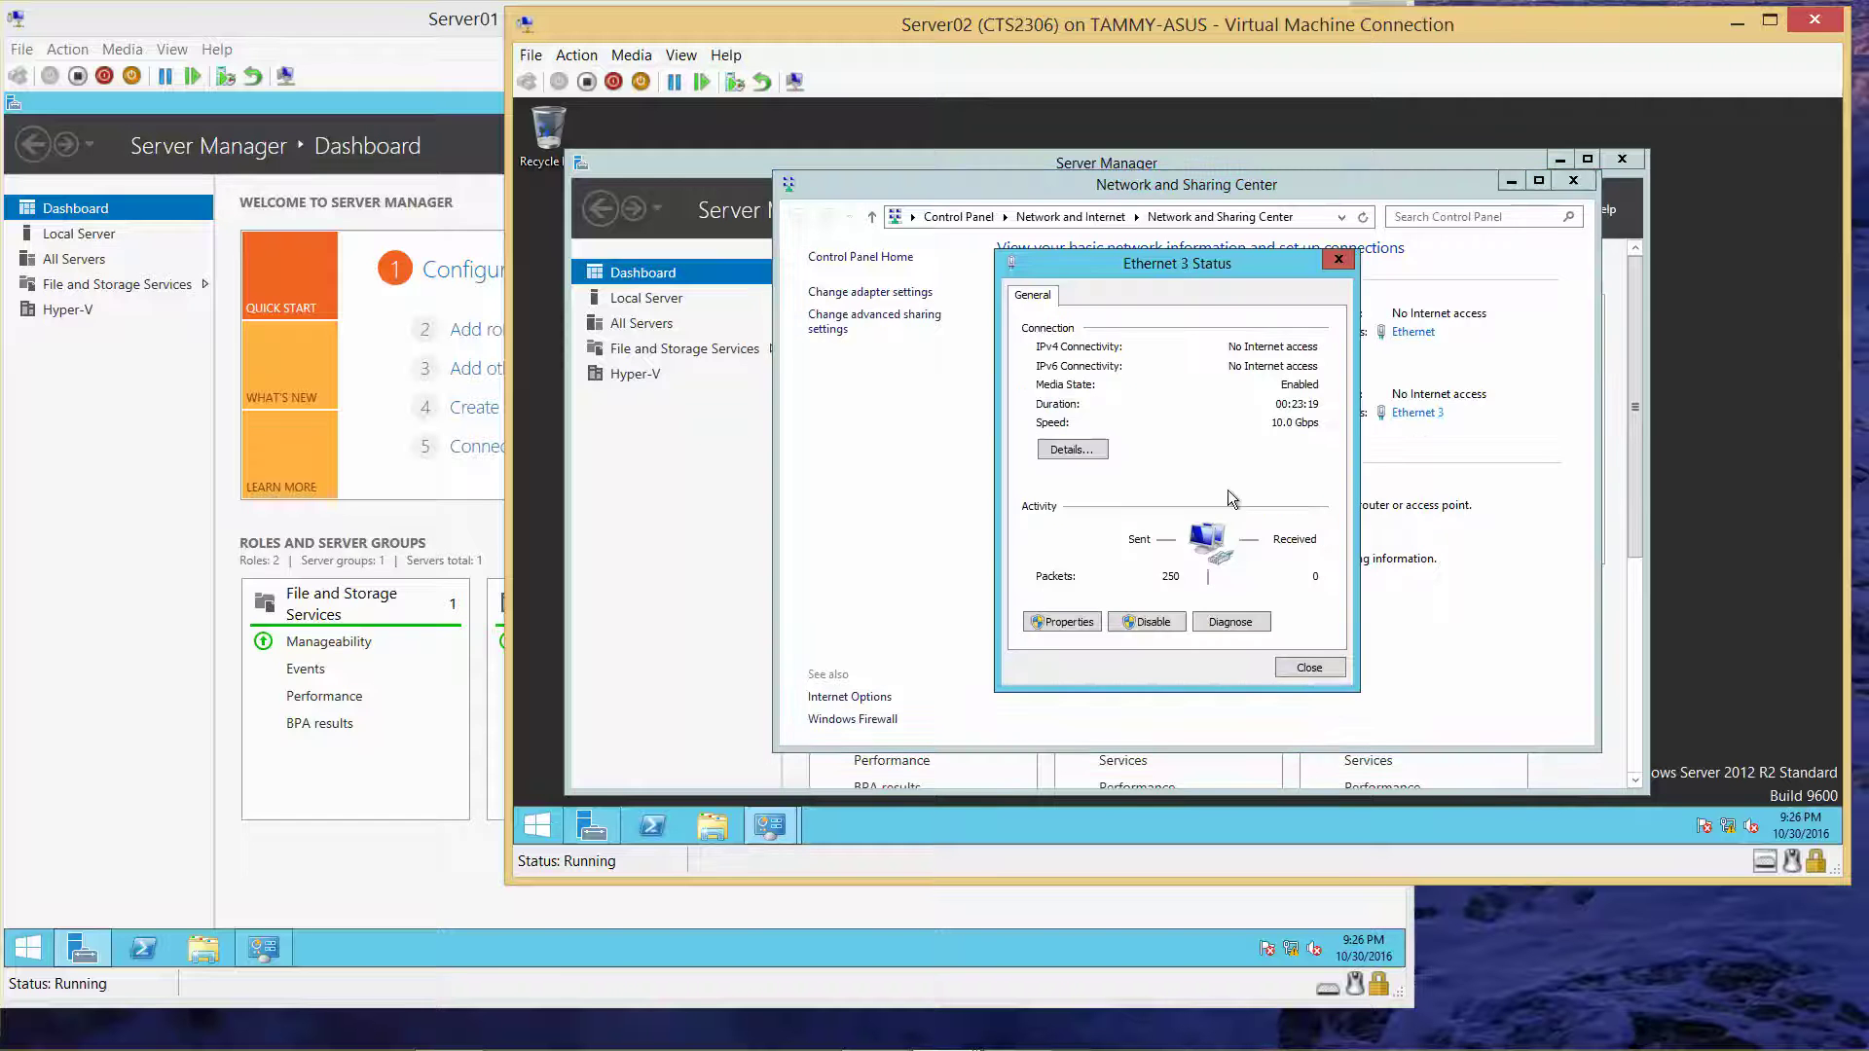
{"action": "left_click", "coordinate": [1063, 622]}
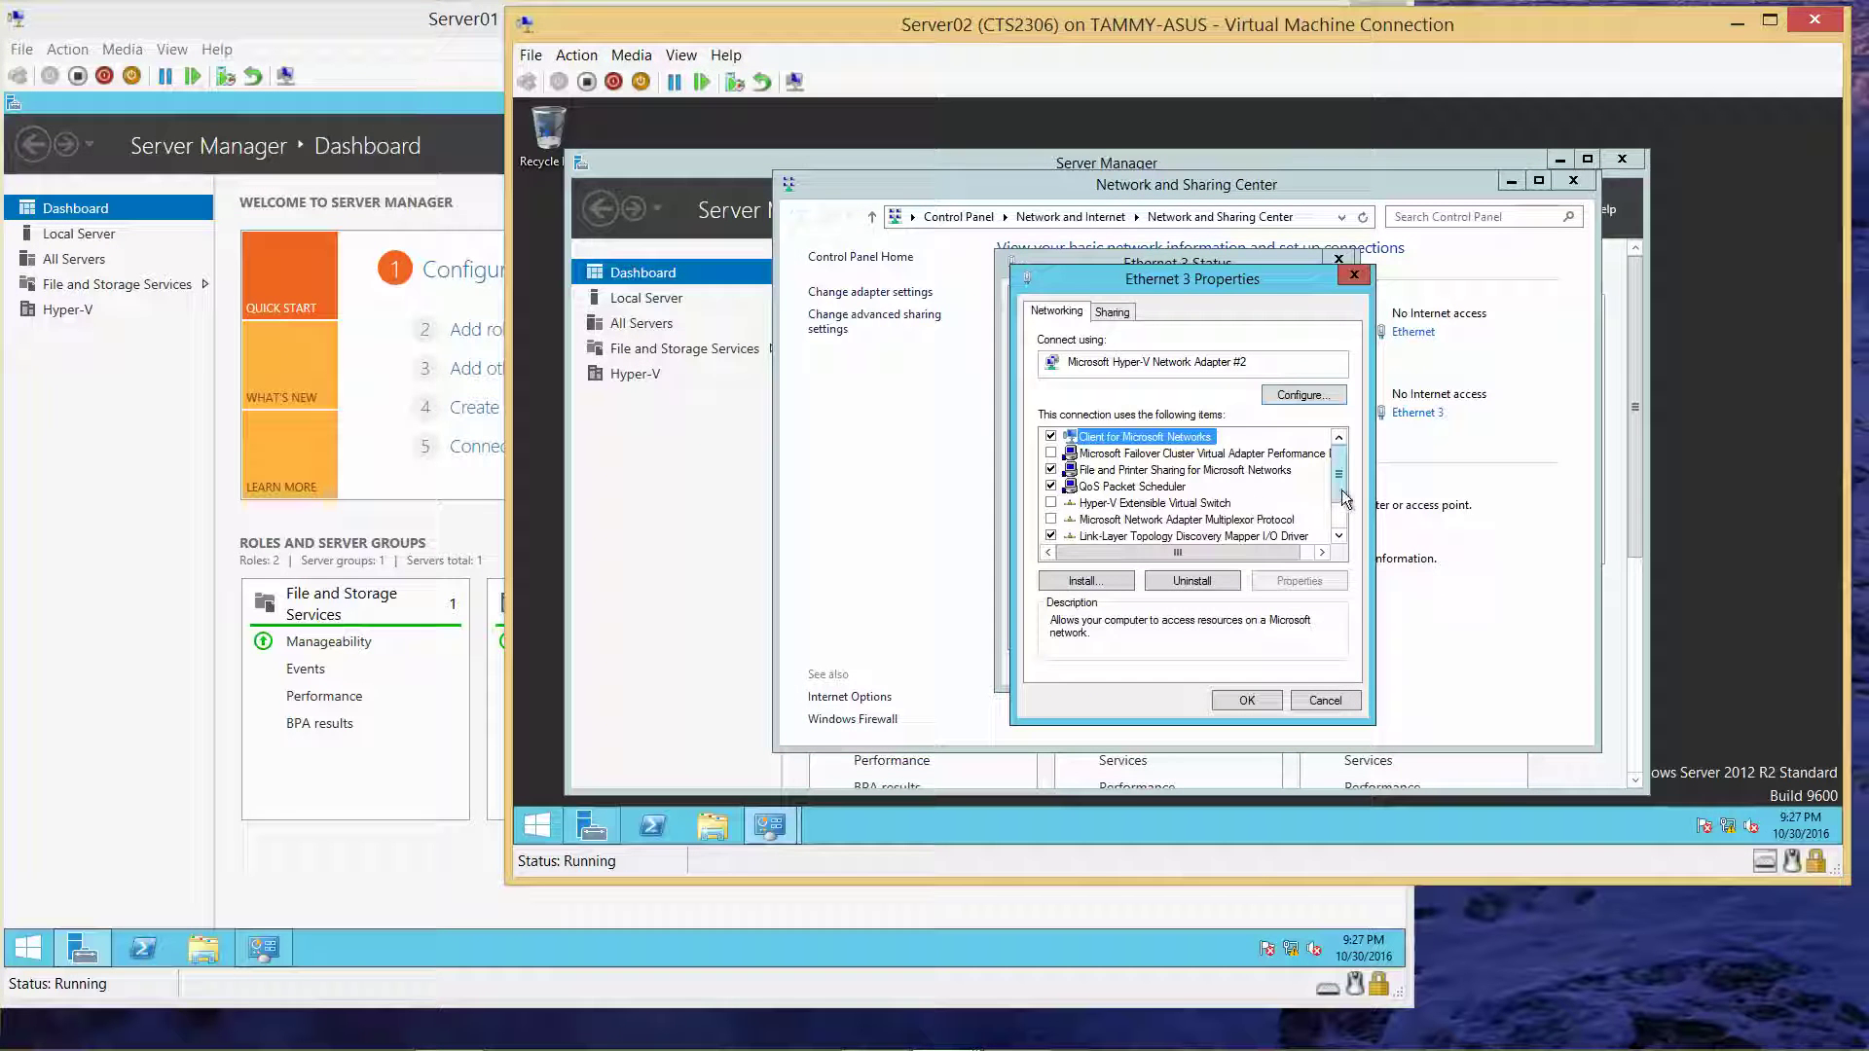
{"action": "left_click_drag", "start_coordinate": [1341, 489], "coordinate": [1341, 522]}
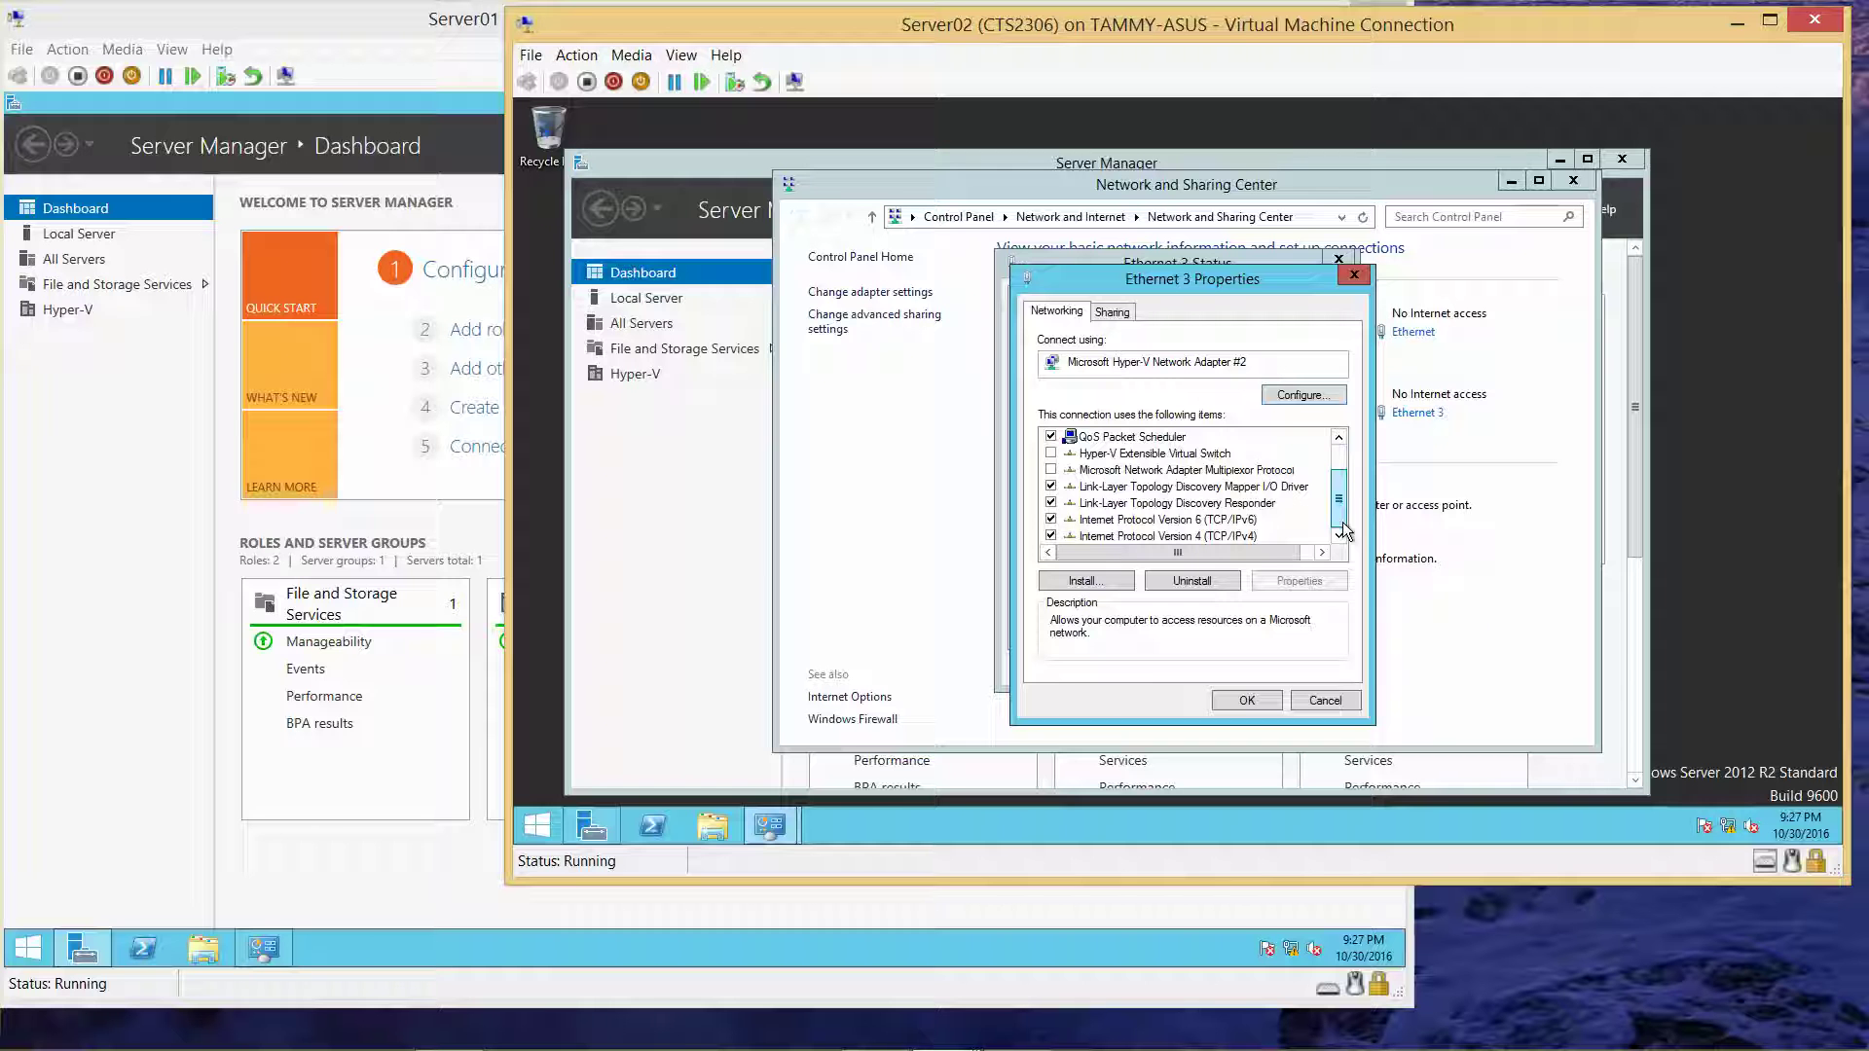
{"action": "left_click", "coordinate": [1256, 536]}
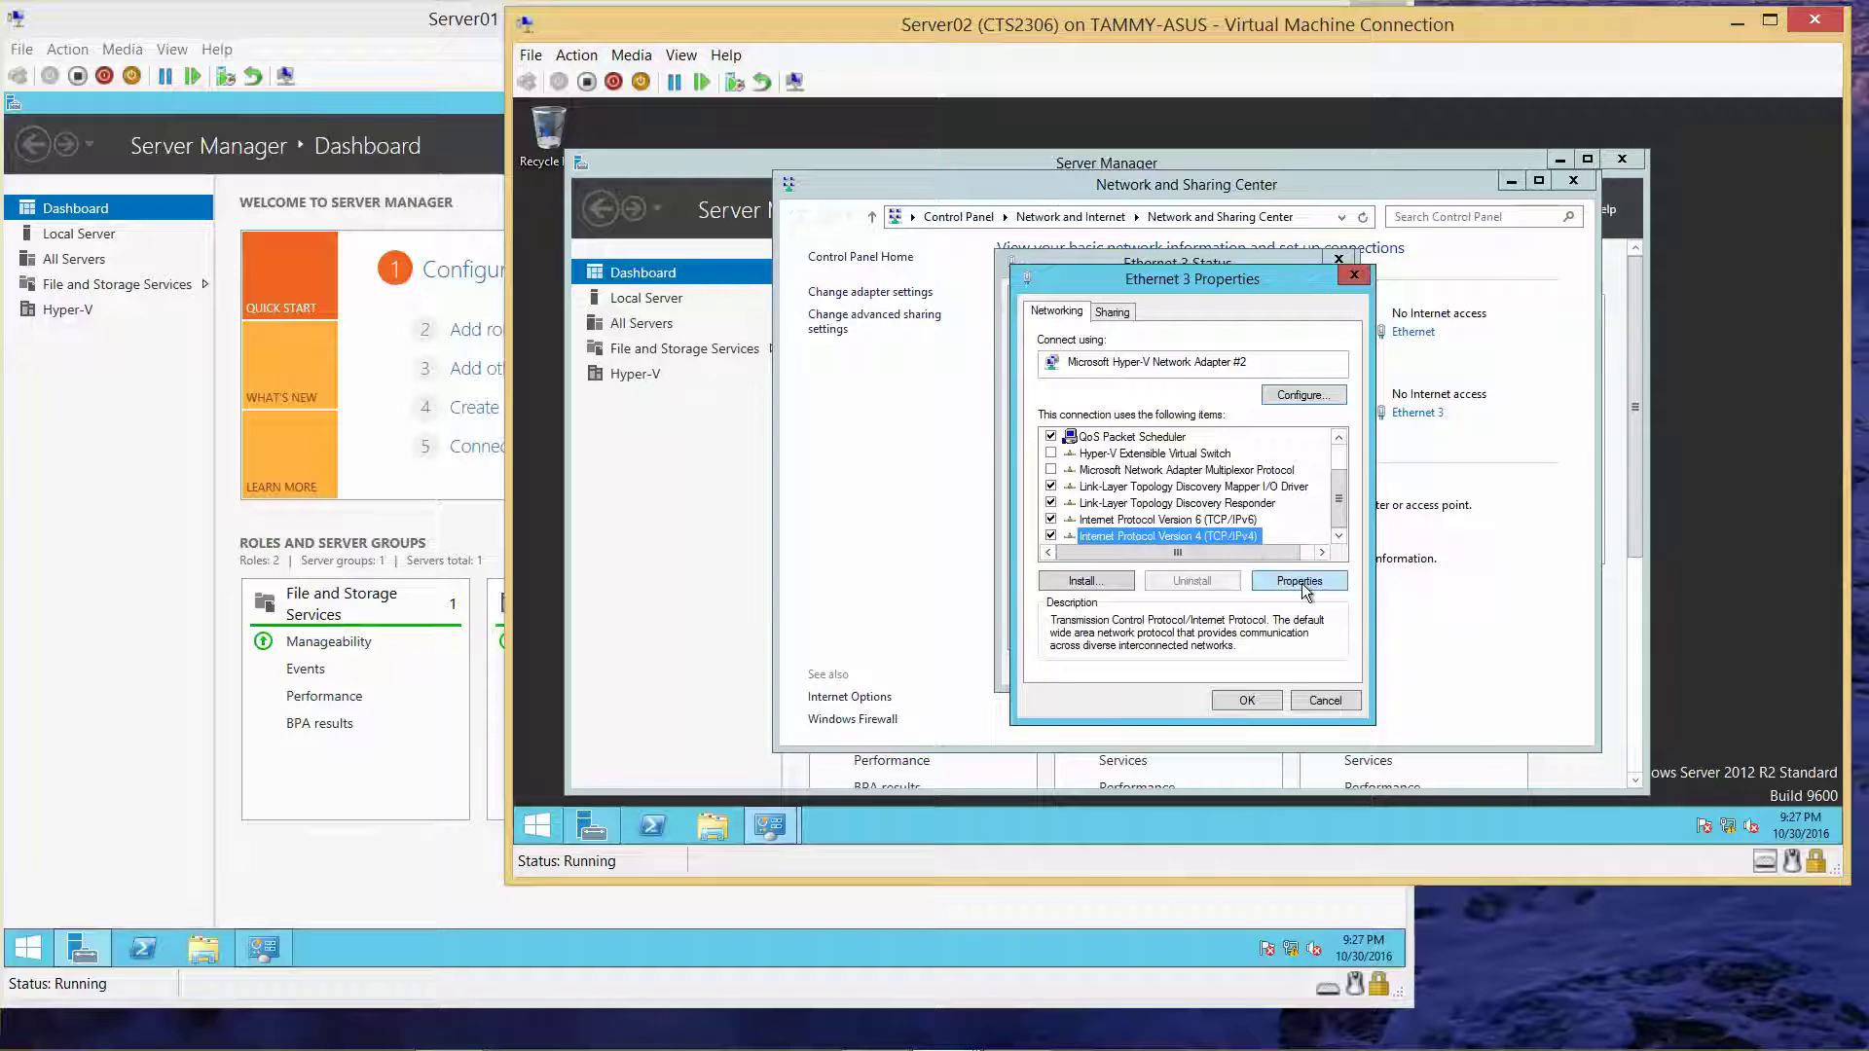
{"action": "left_click", "coordinate": [1300, 581]}
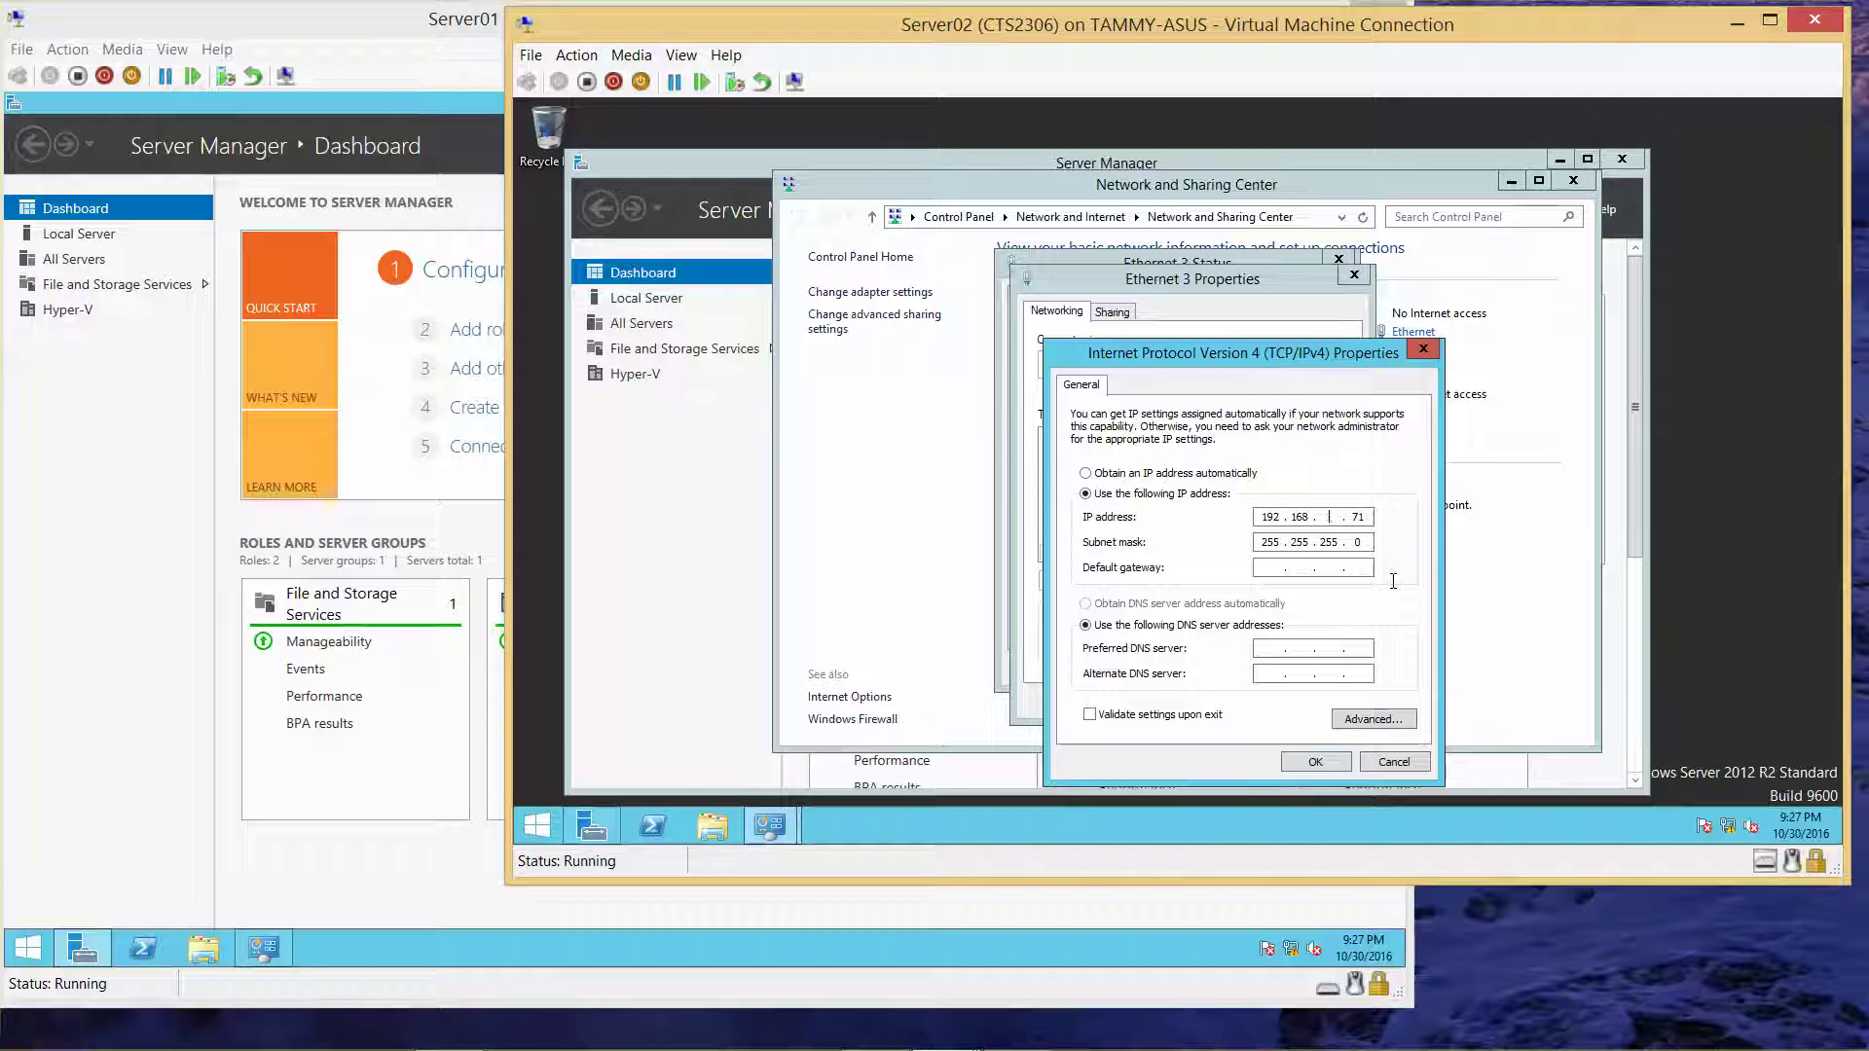
Step: Set the IP address of Server02's Ethernet 3 connection to 192.168.5.2, save it, and close the network windows
{"action": "type", "text": "5"}
{"action": "left_click", "coordinate": [1352, 517]}
{"action": "key", "text": "BackSpace"}
{"action": "key", "text": "BackSpace"}
{"action": "type", "text": "5"}
{"action": "key", "text": "BackSpace"}
{"action": "type", "text": "2"}
{"action": "left_click", "coordinate": [1336, 761]}
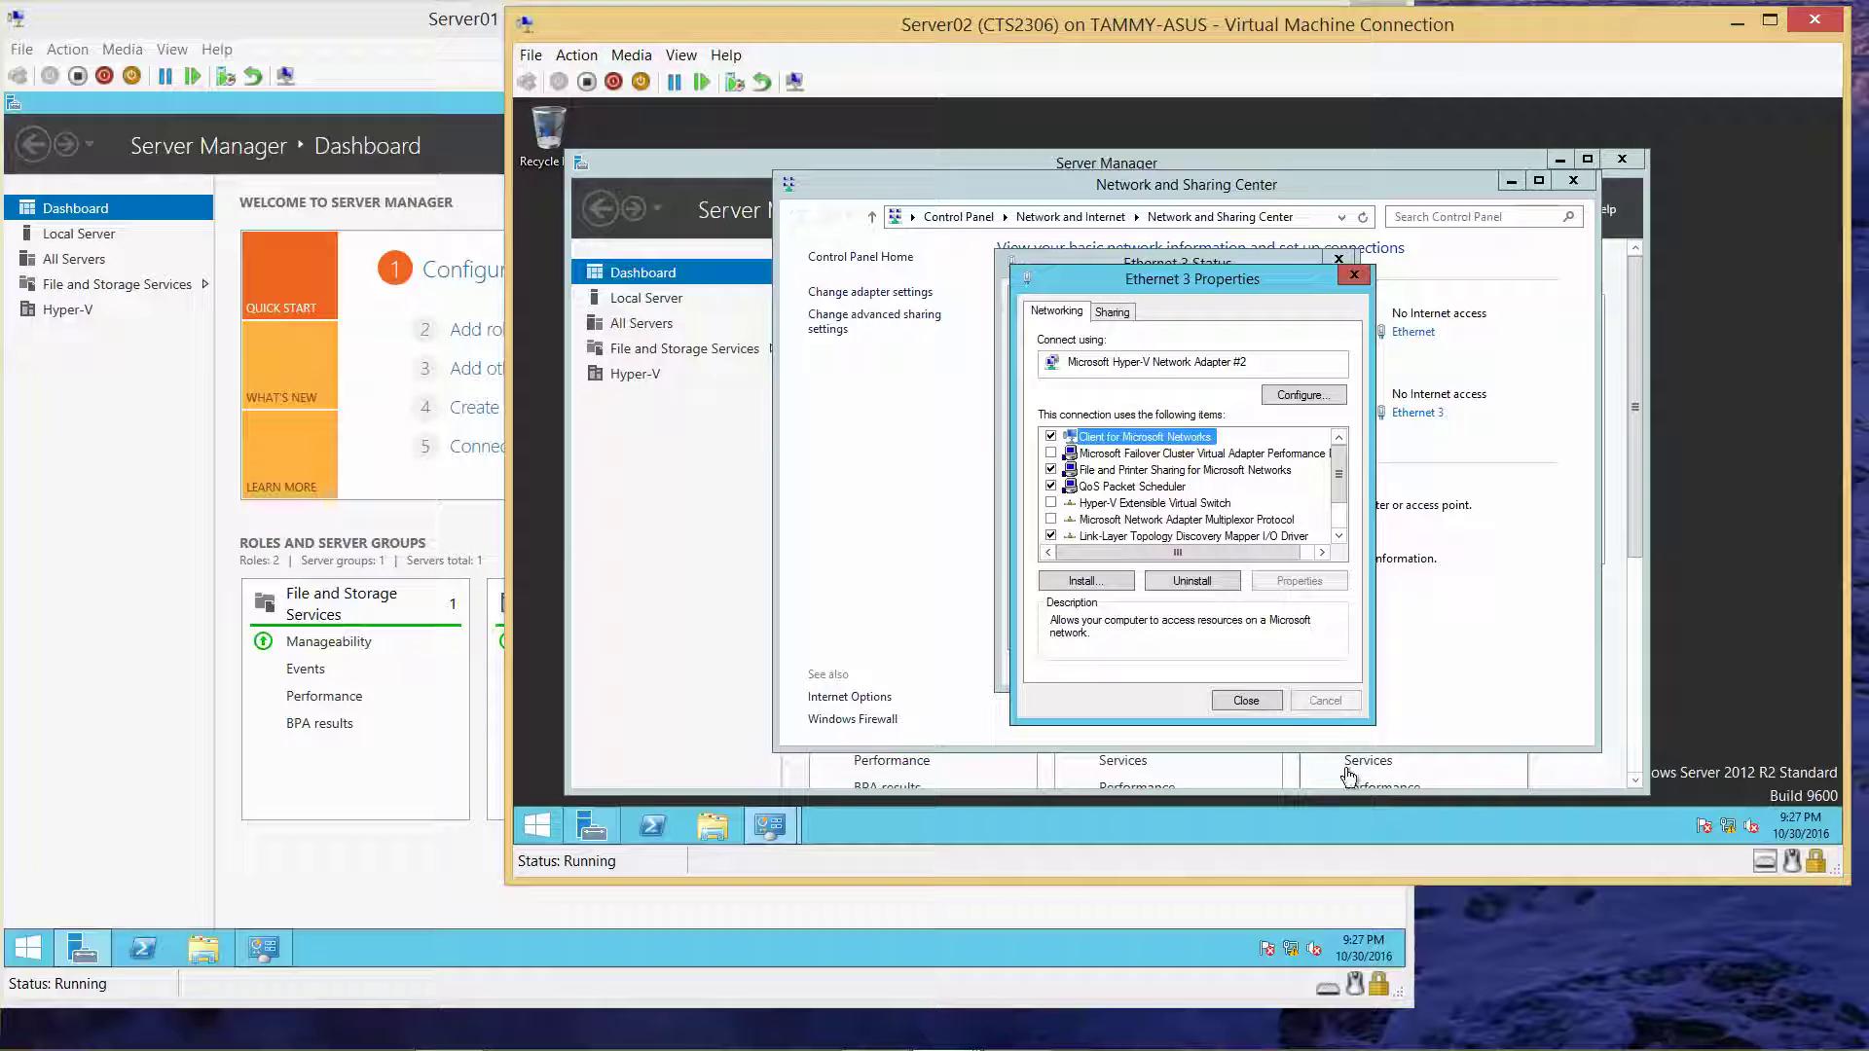
{"action": "left_click", "coordinate": [1247, 700]}
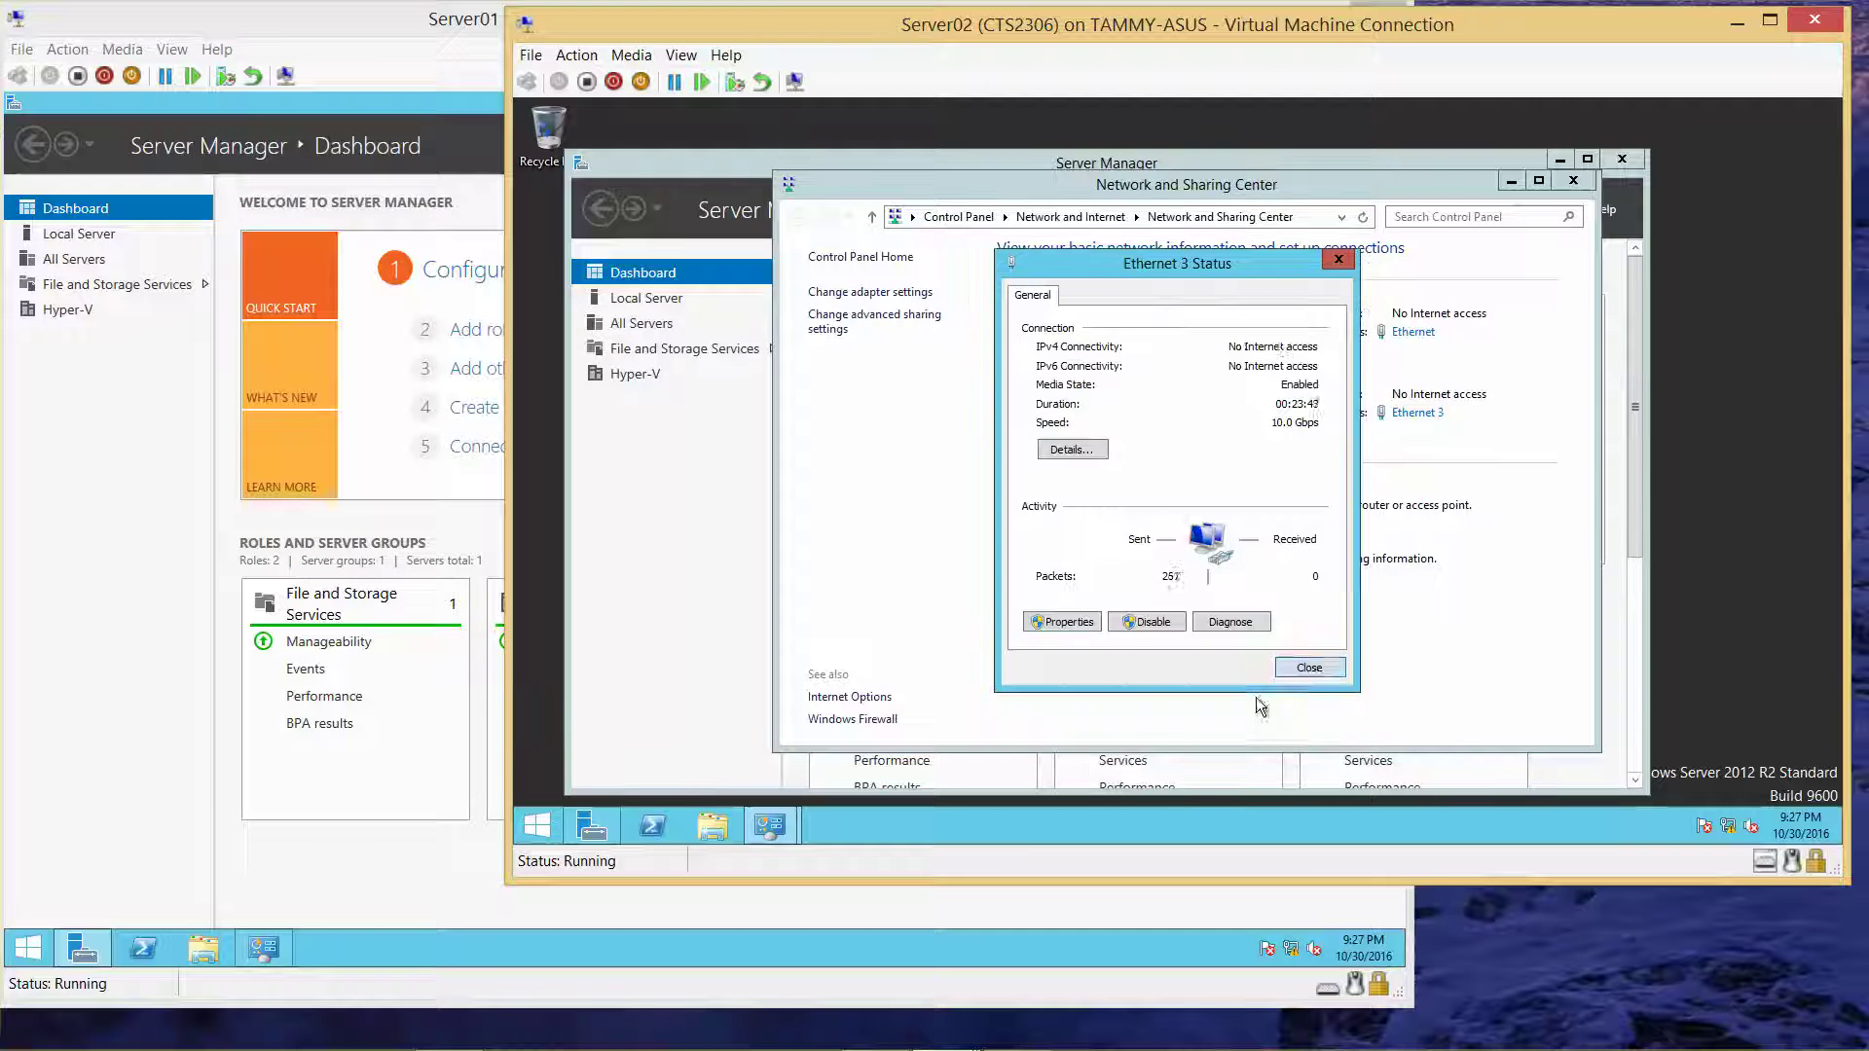
{"action": "left_click", "coordinate": [1314, 670]}
{"action": "left_click", "coordinate": [1583, 181]}
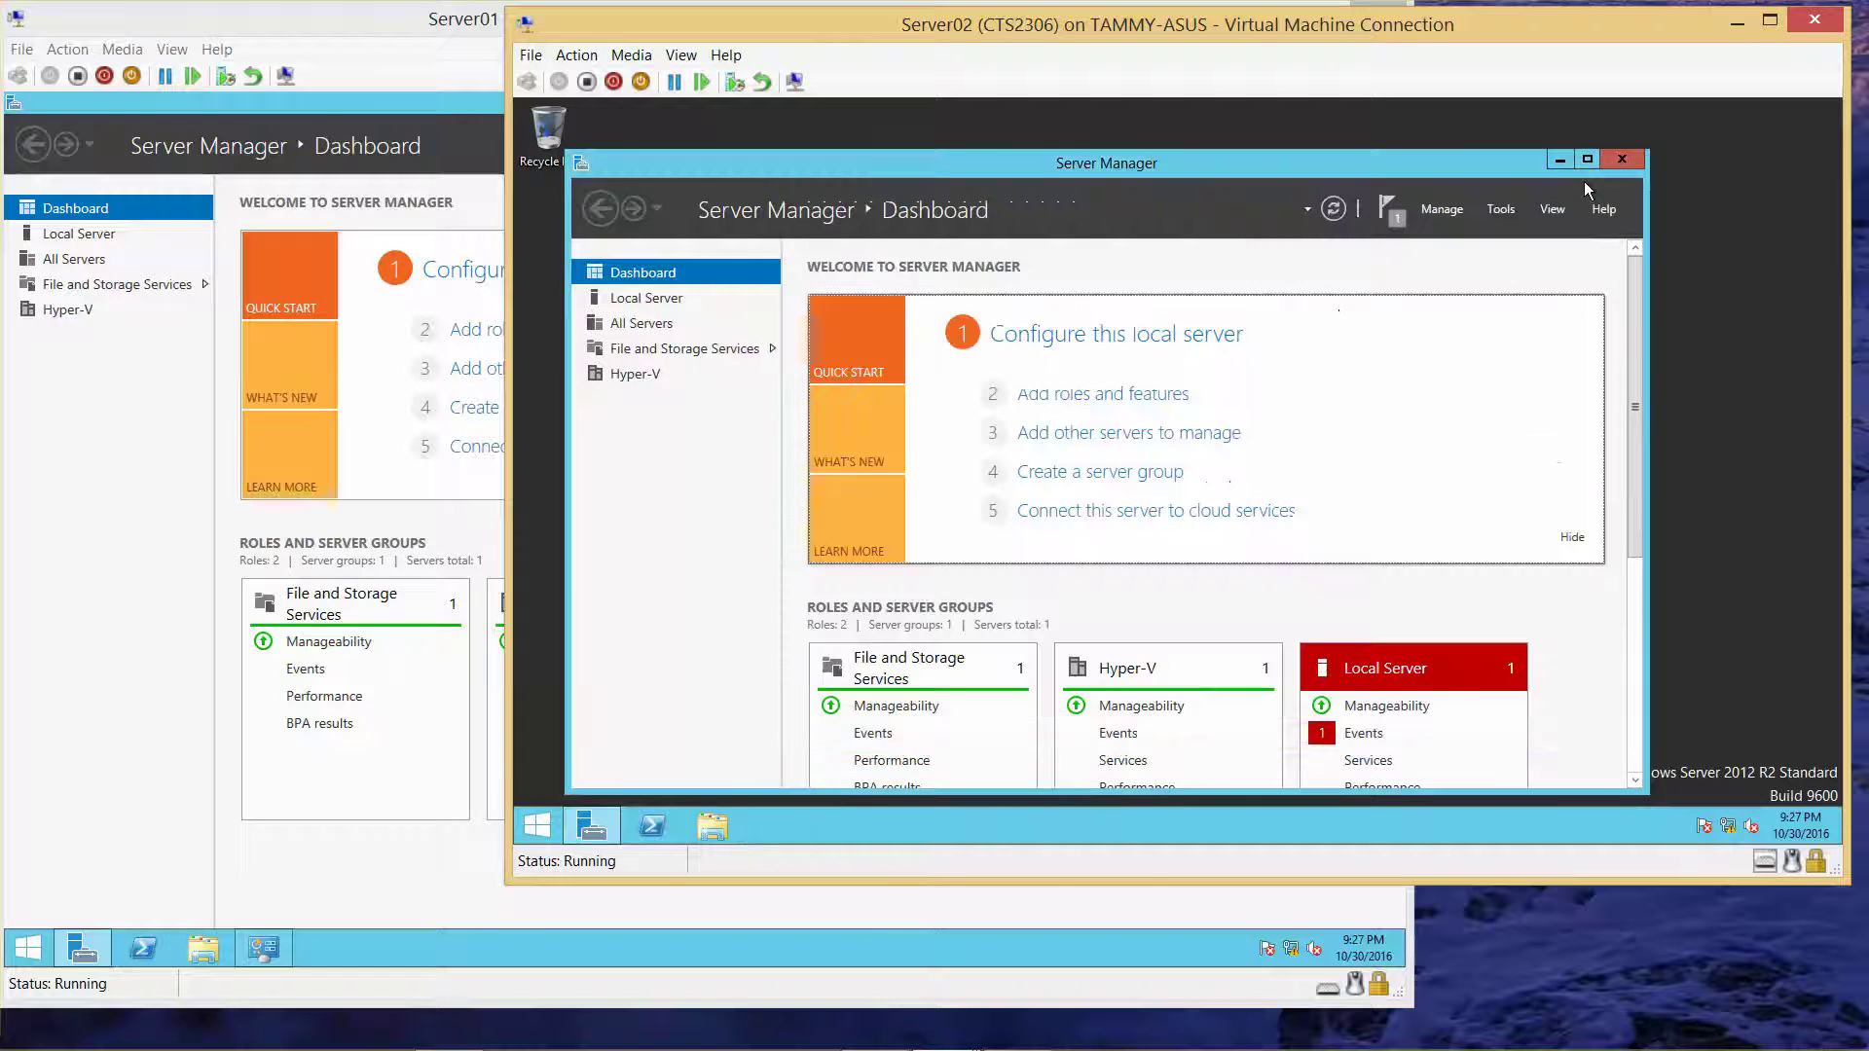
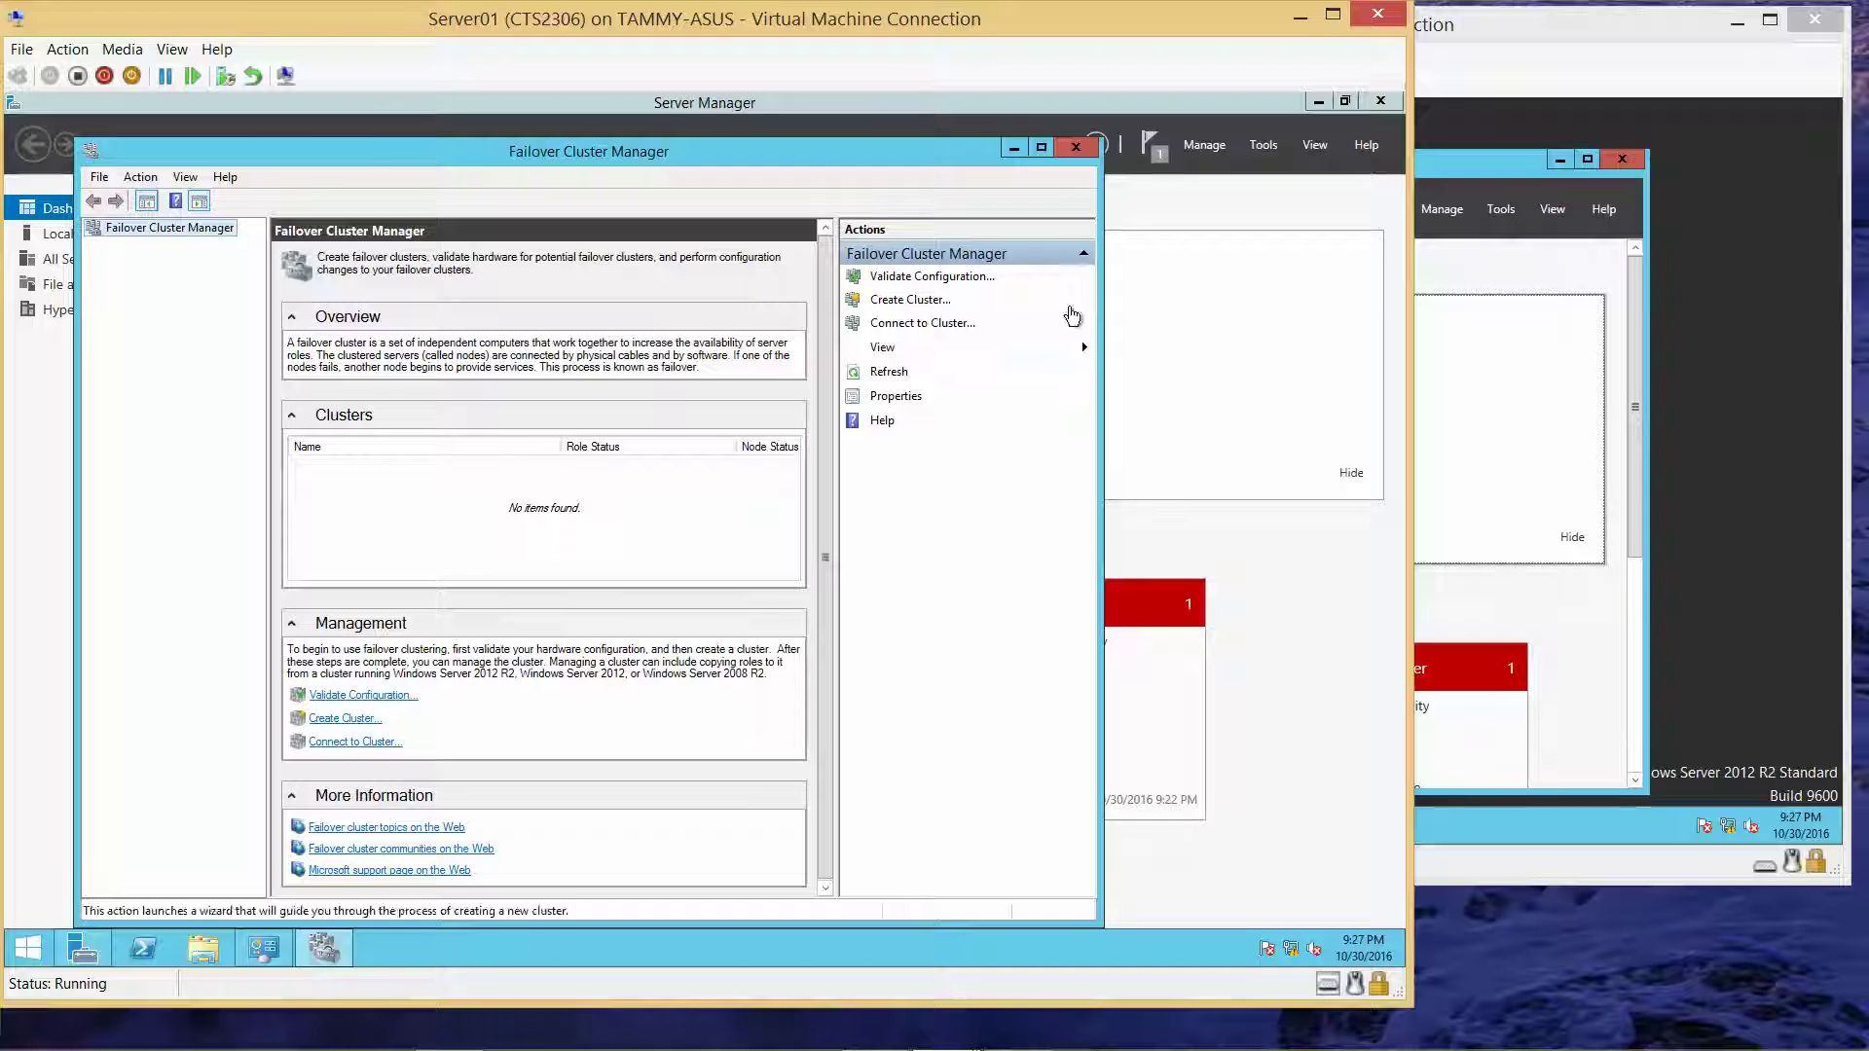
Step: In Failover Cluster Manager on Server01, start validating a configuration and add Server01 and Server02 as the servers to test
{"action": "left_click", "coordinate": [904, 277]}
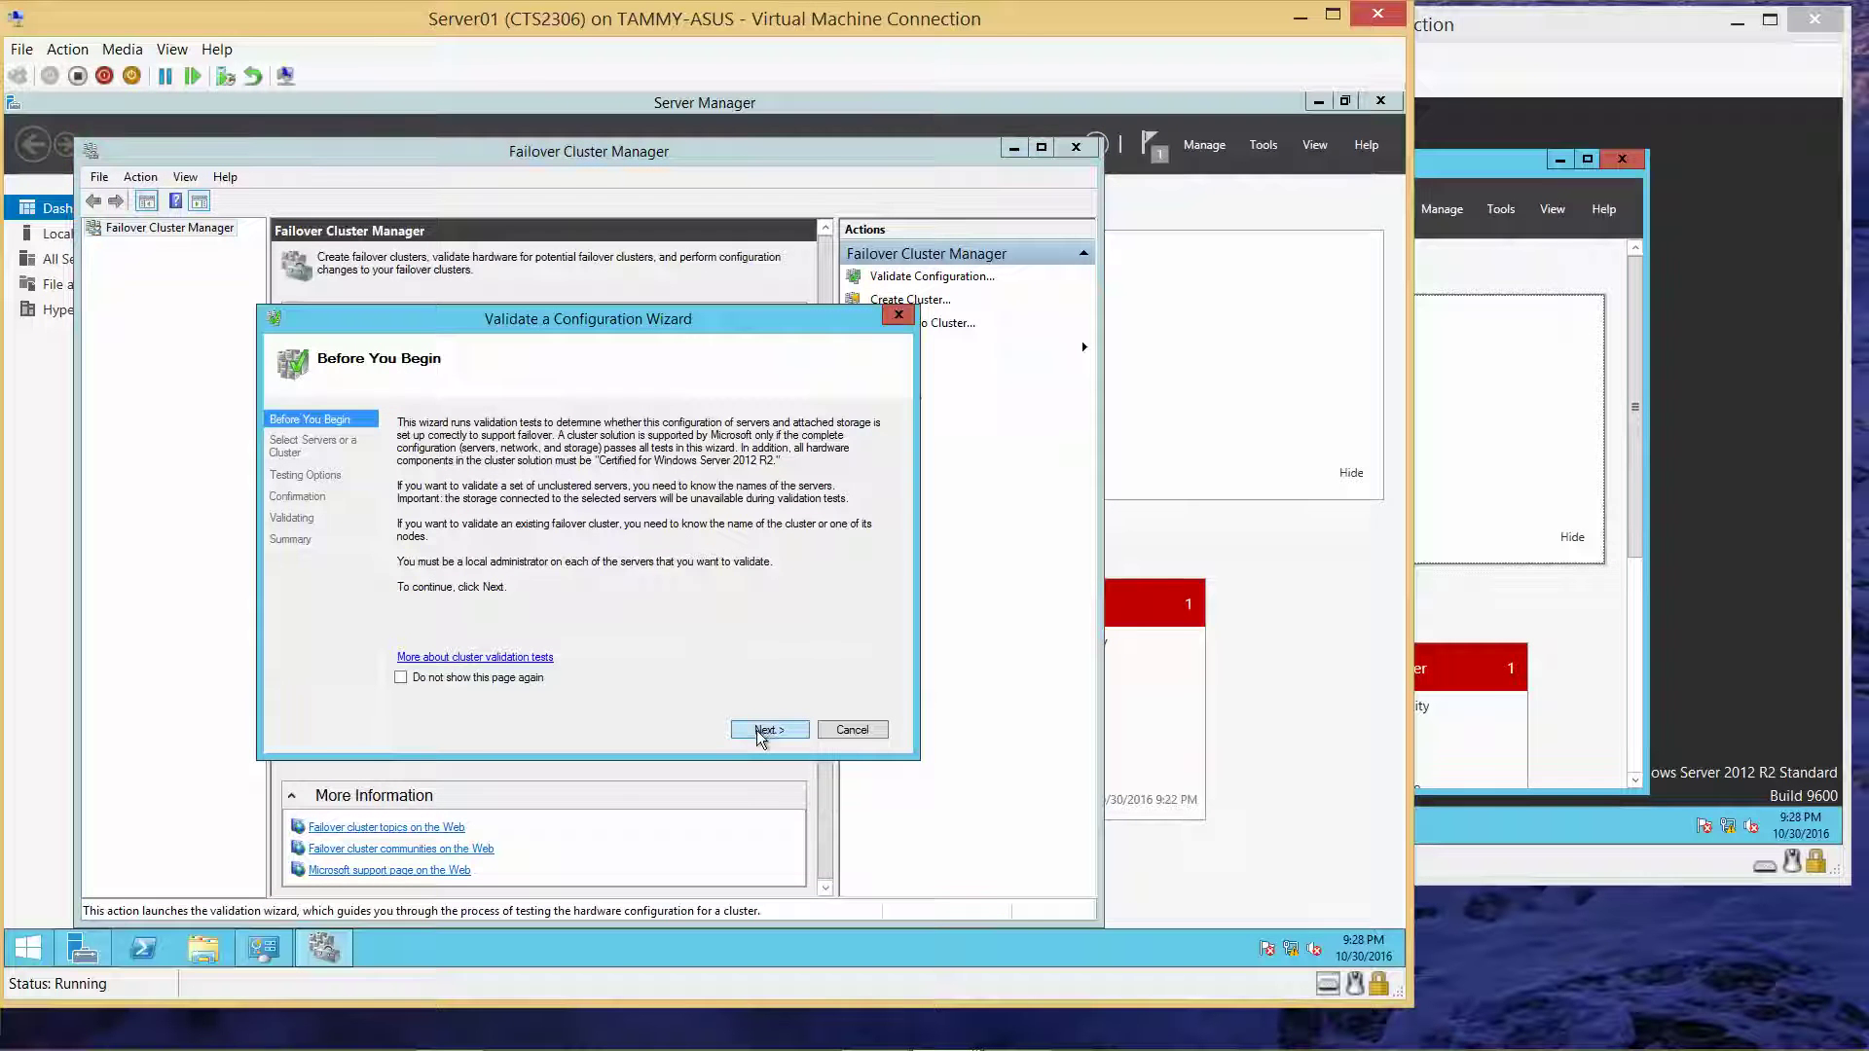
{"action": "left_click", "coordinate": [756, 730]}
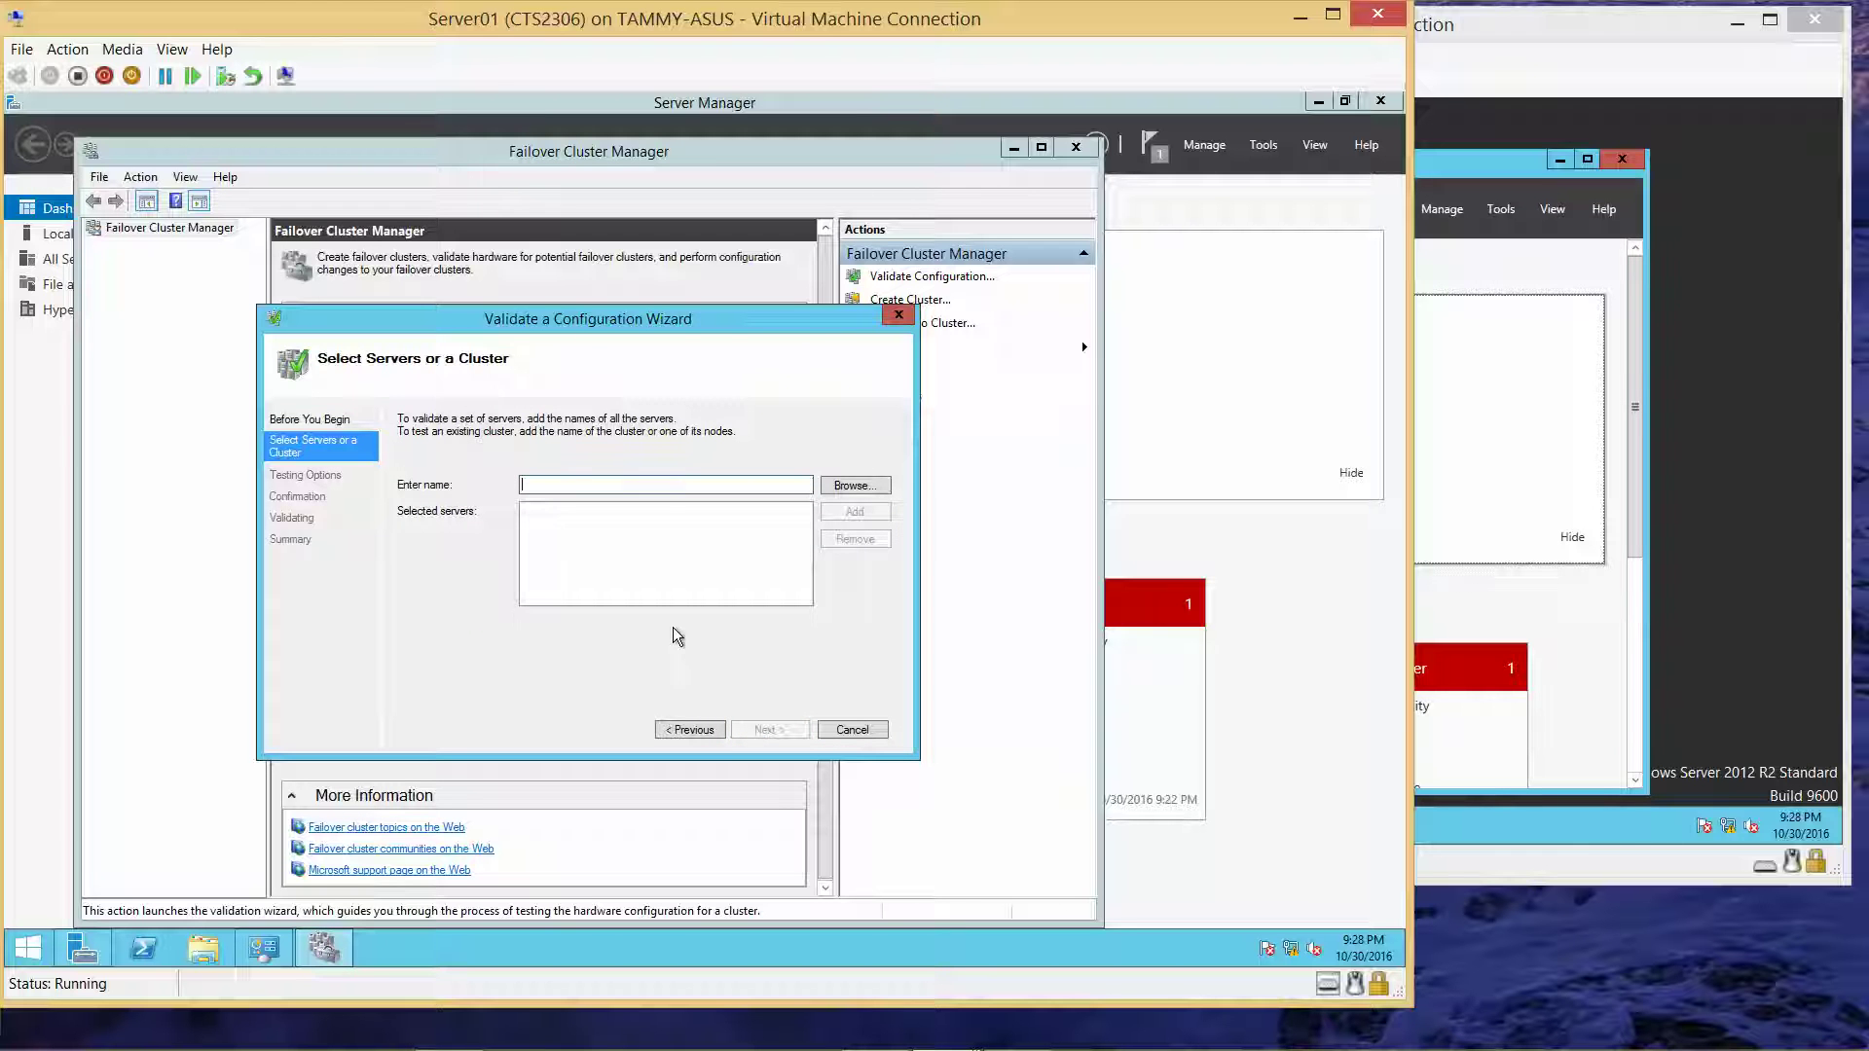
{"action": "type", "text": "Server"}
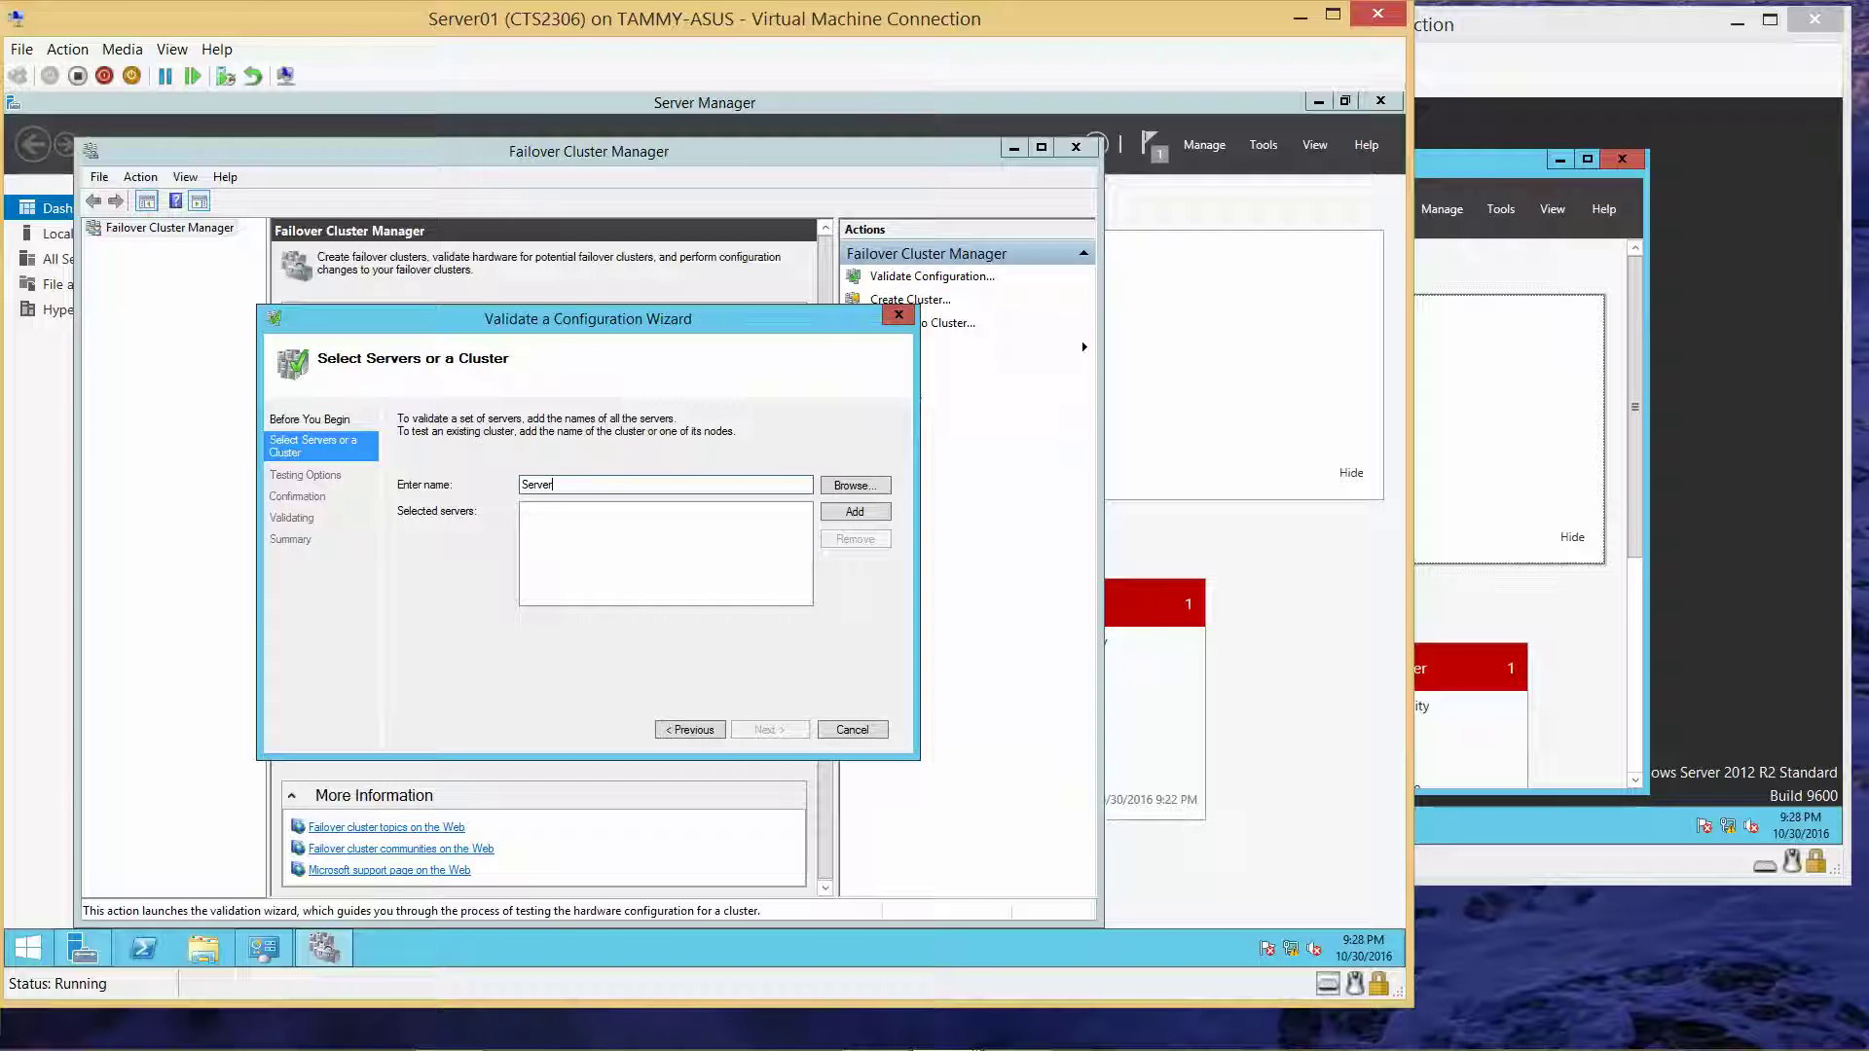
{"action": "type", "text": "01"}
{"action": "left_click", "coordinate": [839, 505]}
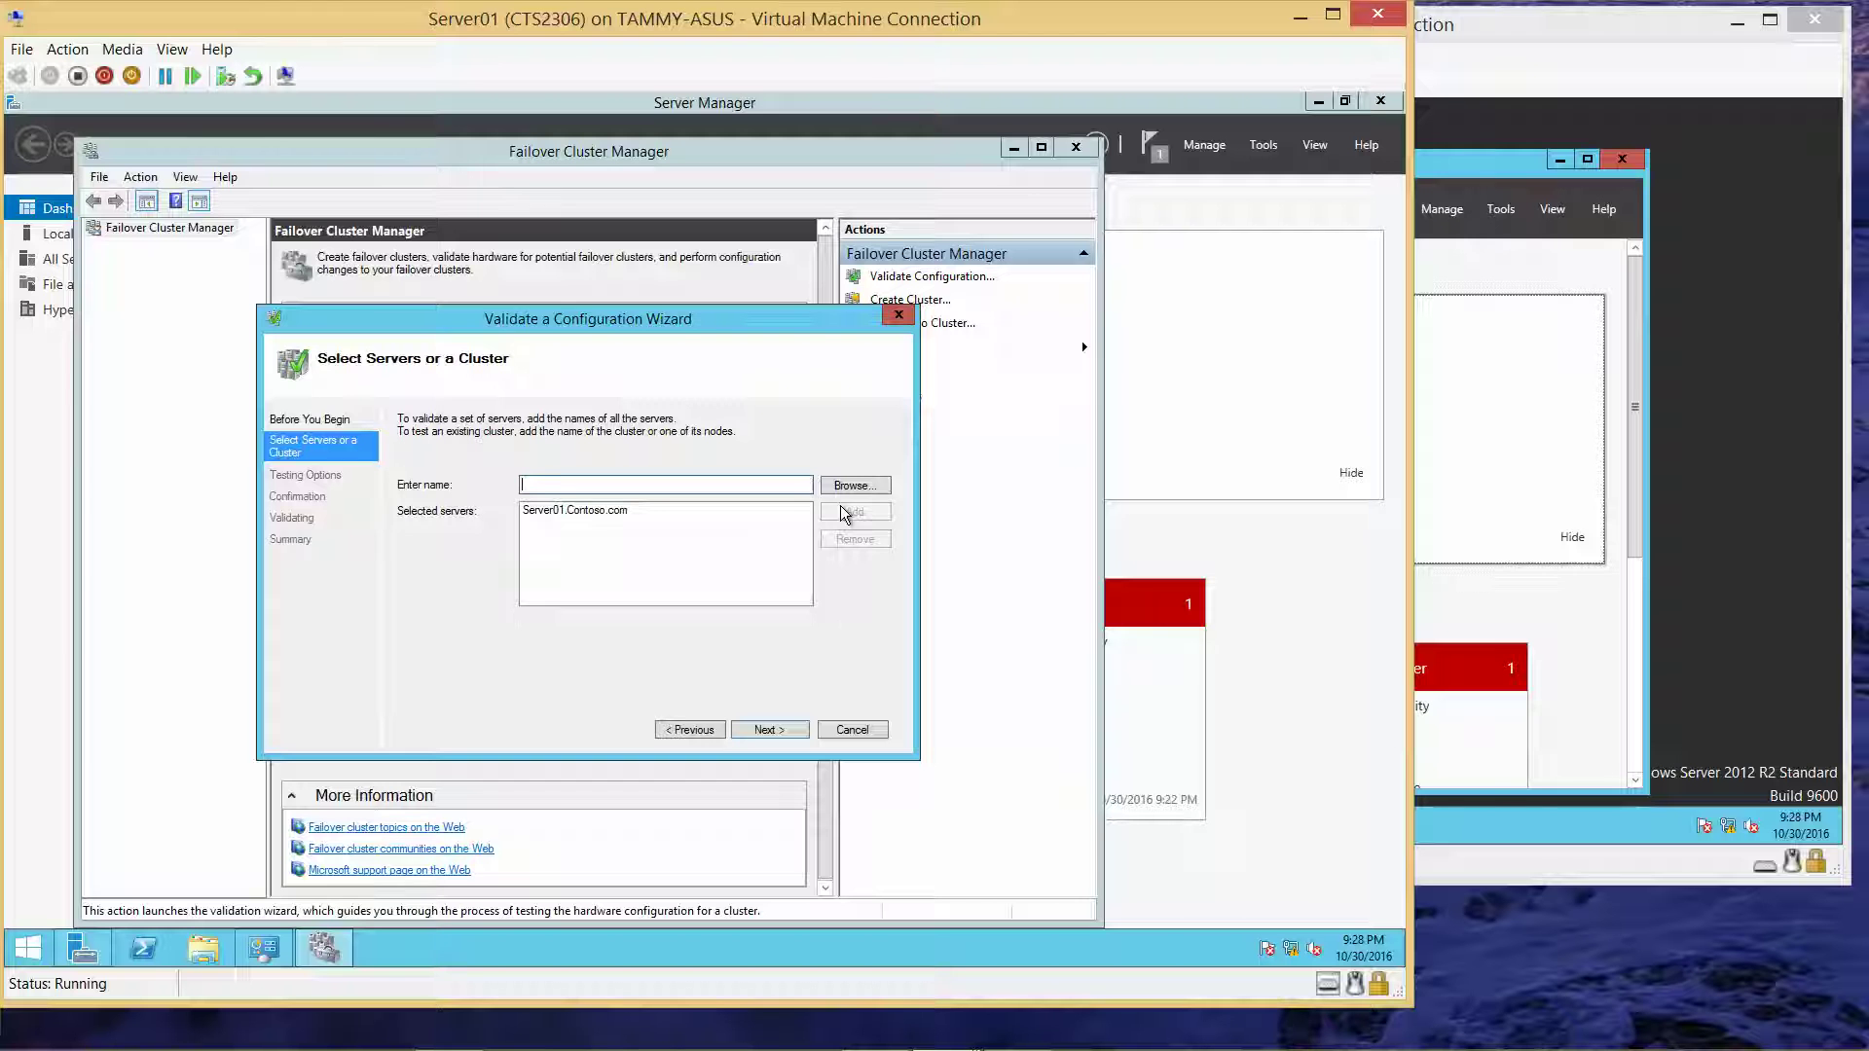
{"action": "type", "text": "Server"}
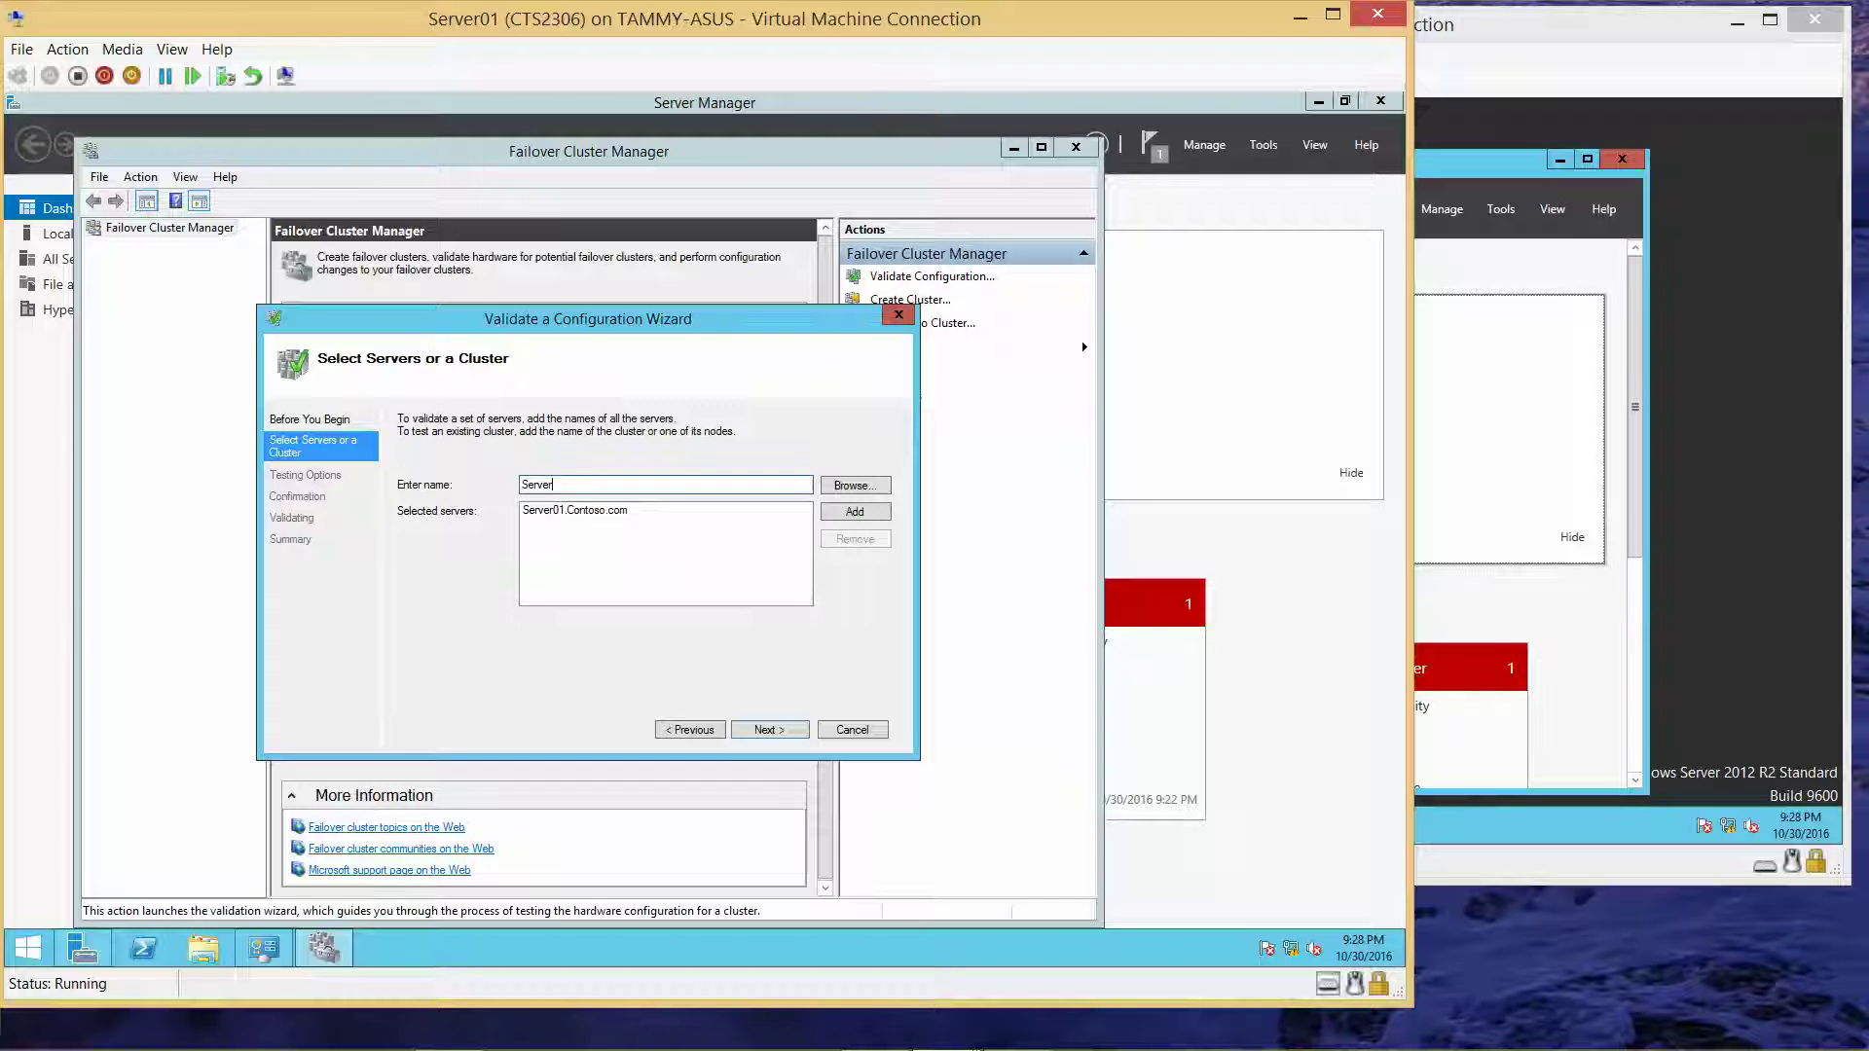
{"action": "type", "text": "02"}
{"action": "left_click", "coordinate": [857, 511]}
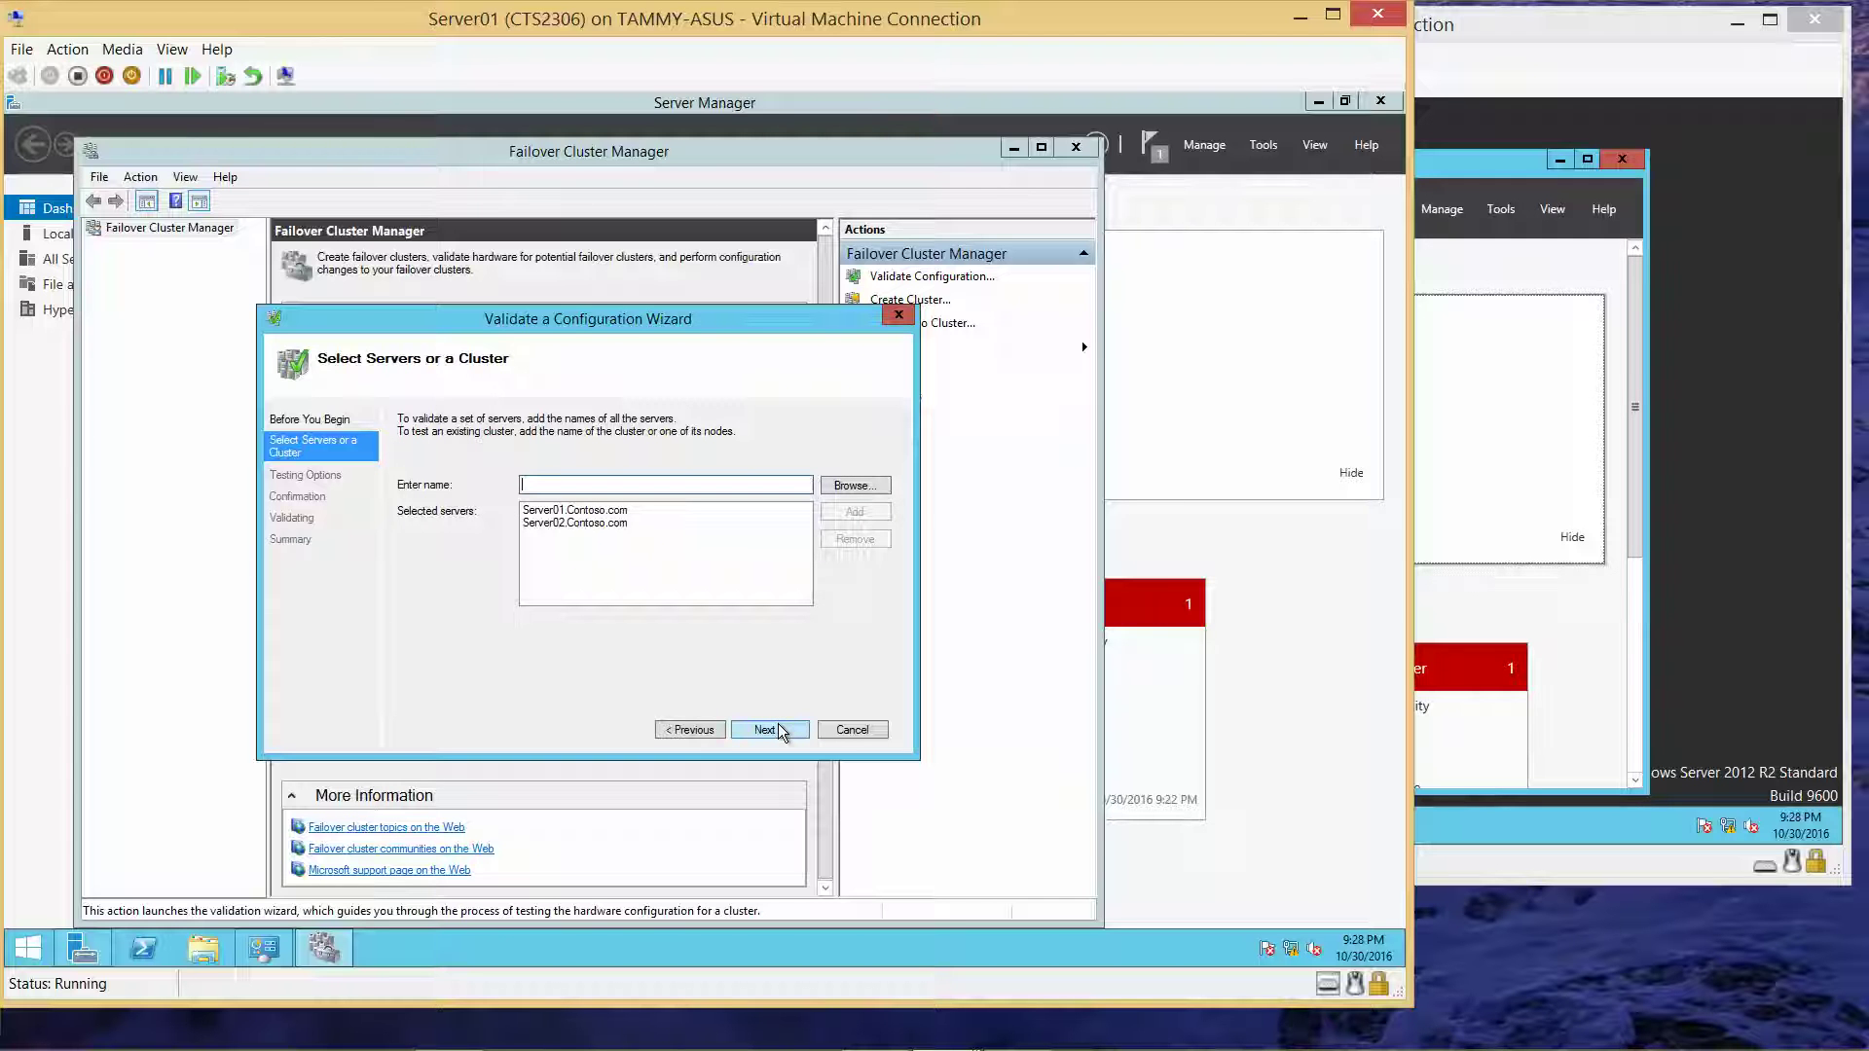
{"action": "left_click", "coordinate": [779, 723]}
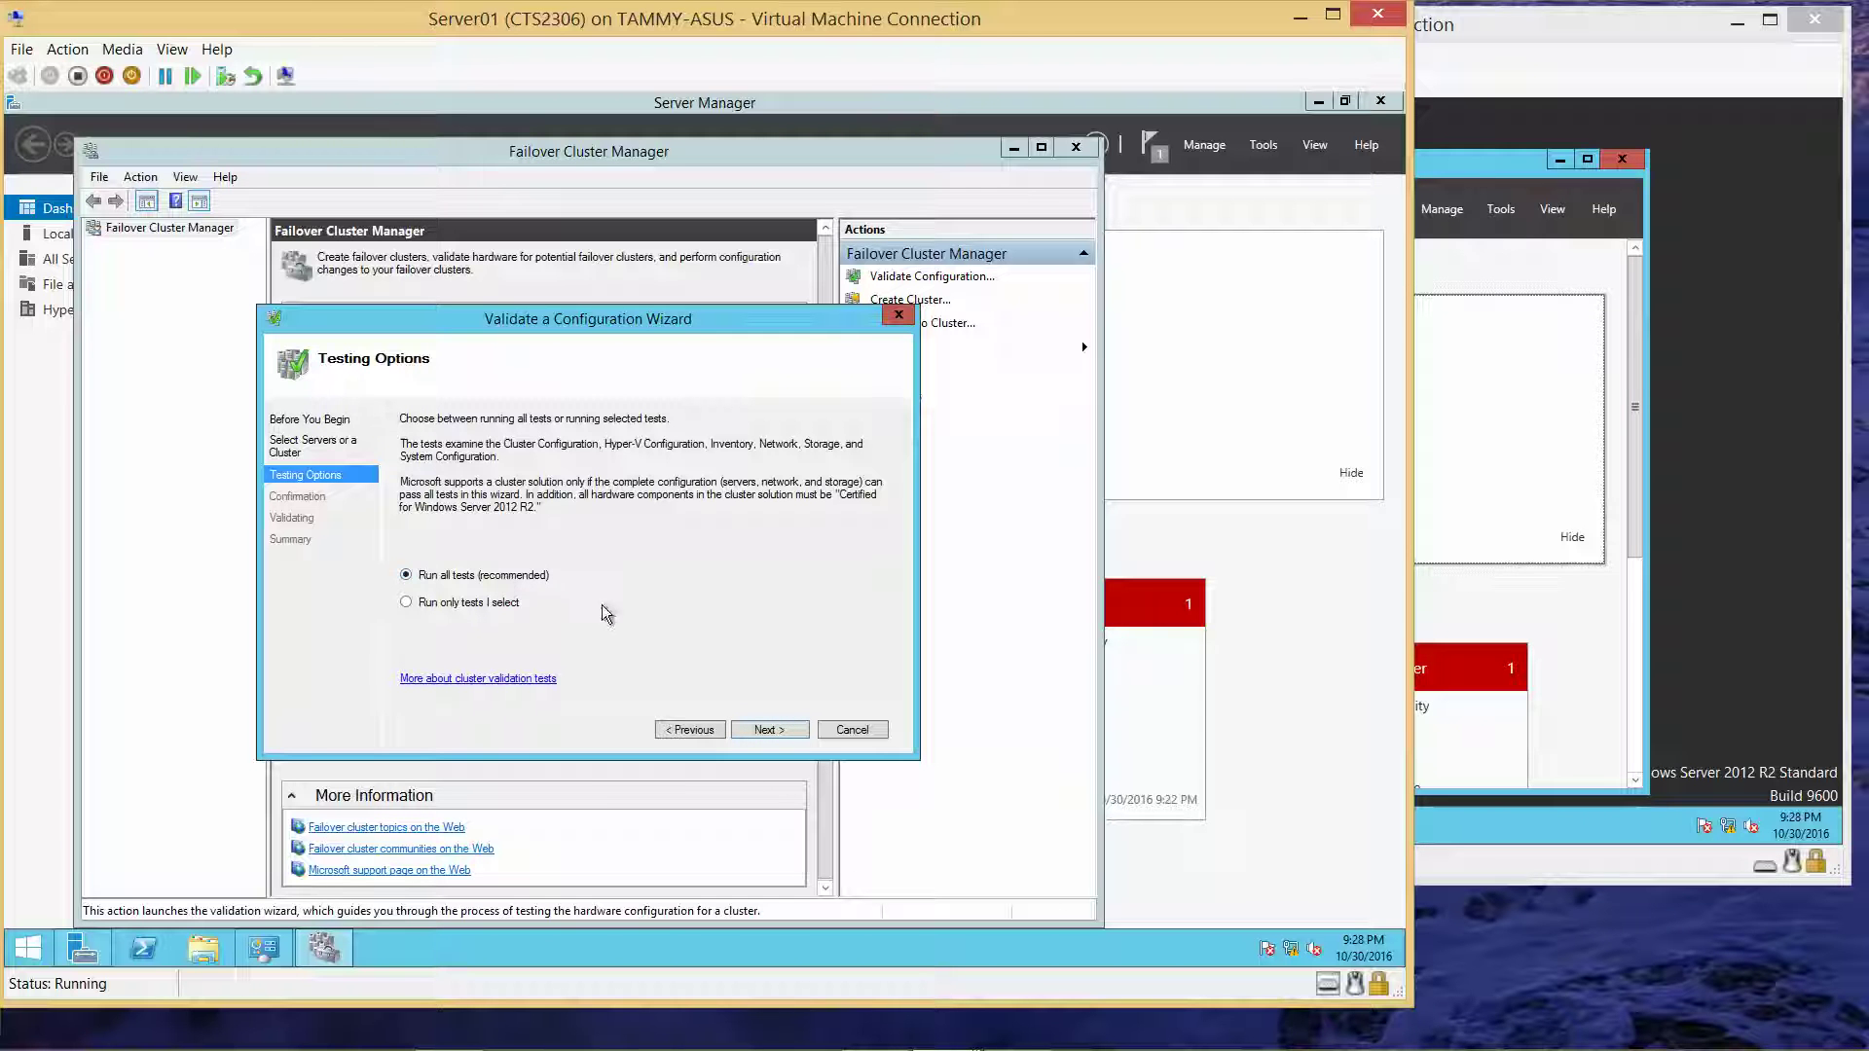
Step: Run all recommended validation tests on both servers, then finish with the option to create the cluster now using the validated nodes
{"action": "left_click", "coordinate": [769, 729]}
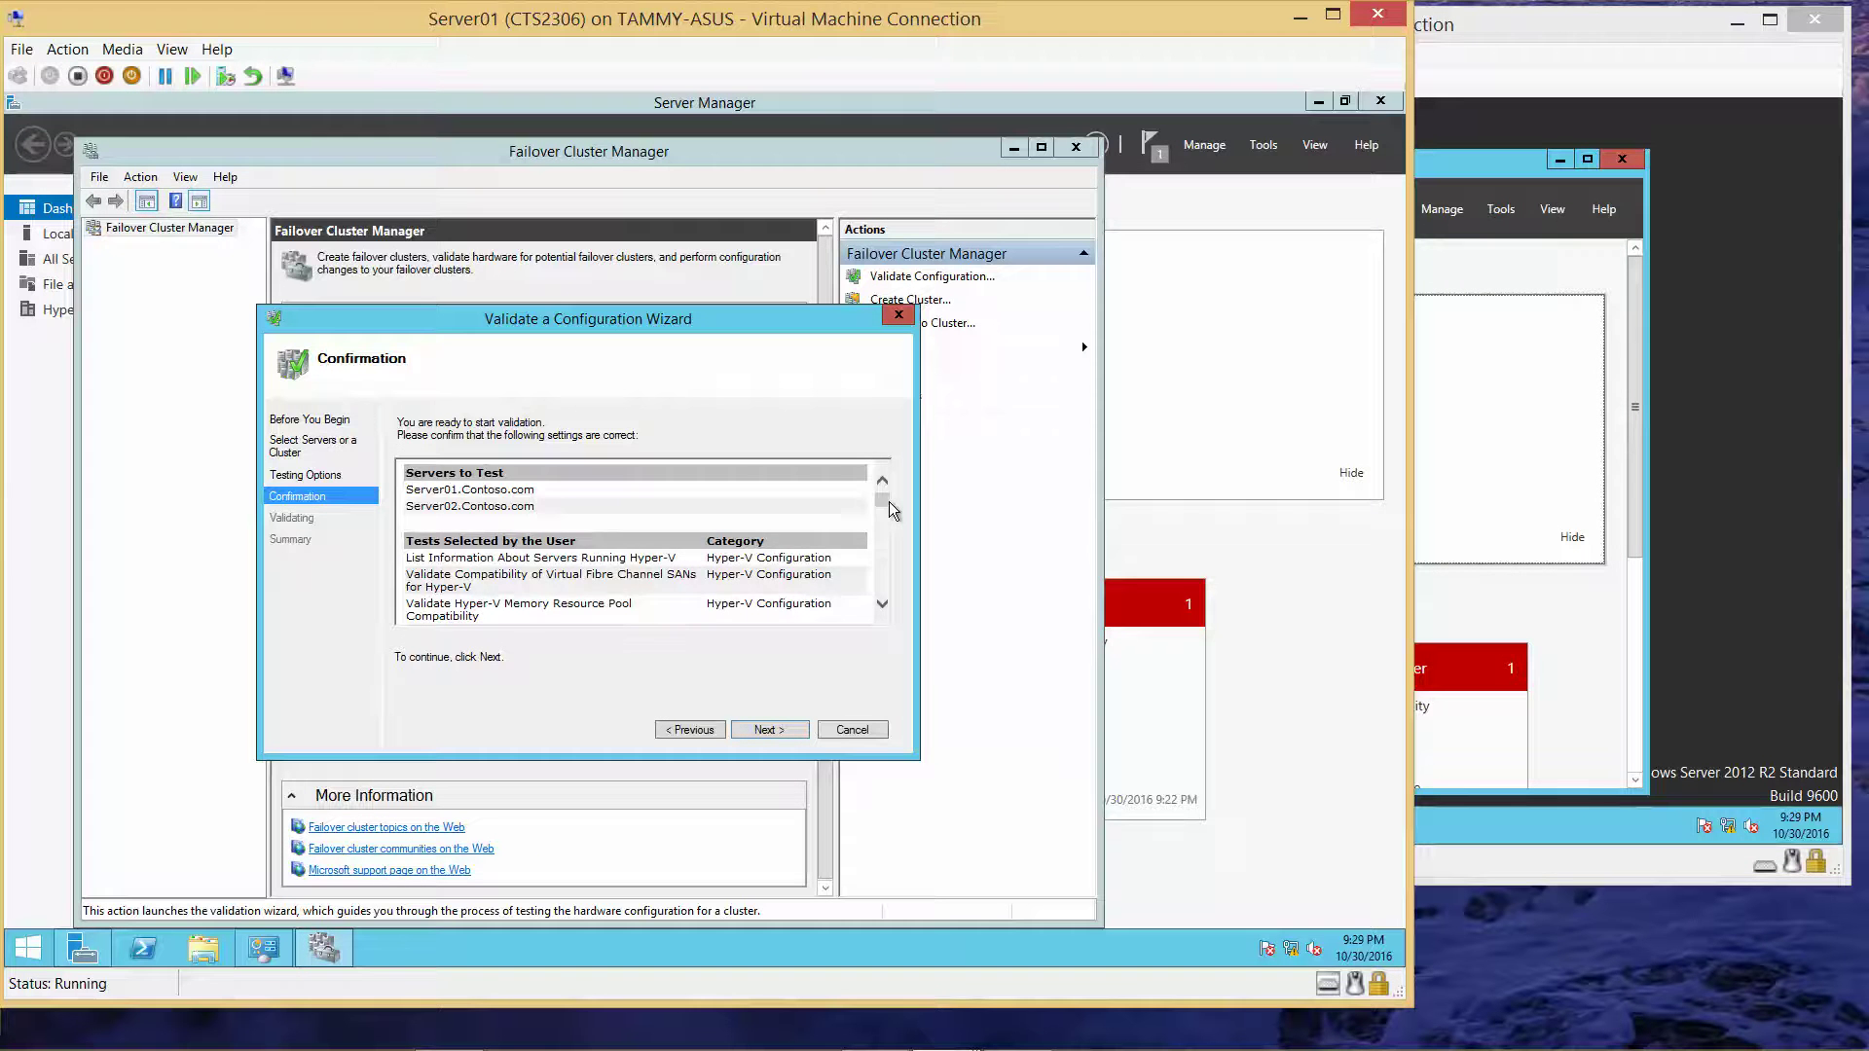
{"action": "left_click_drag", "start_coordinate": [890, 500], "coordinate": [891, 606]}
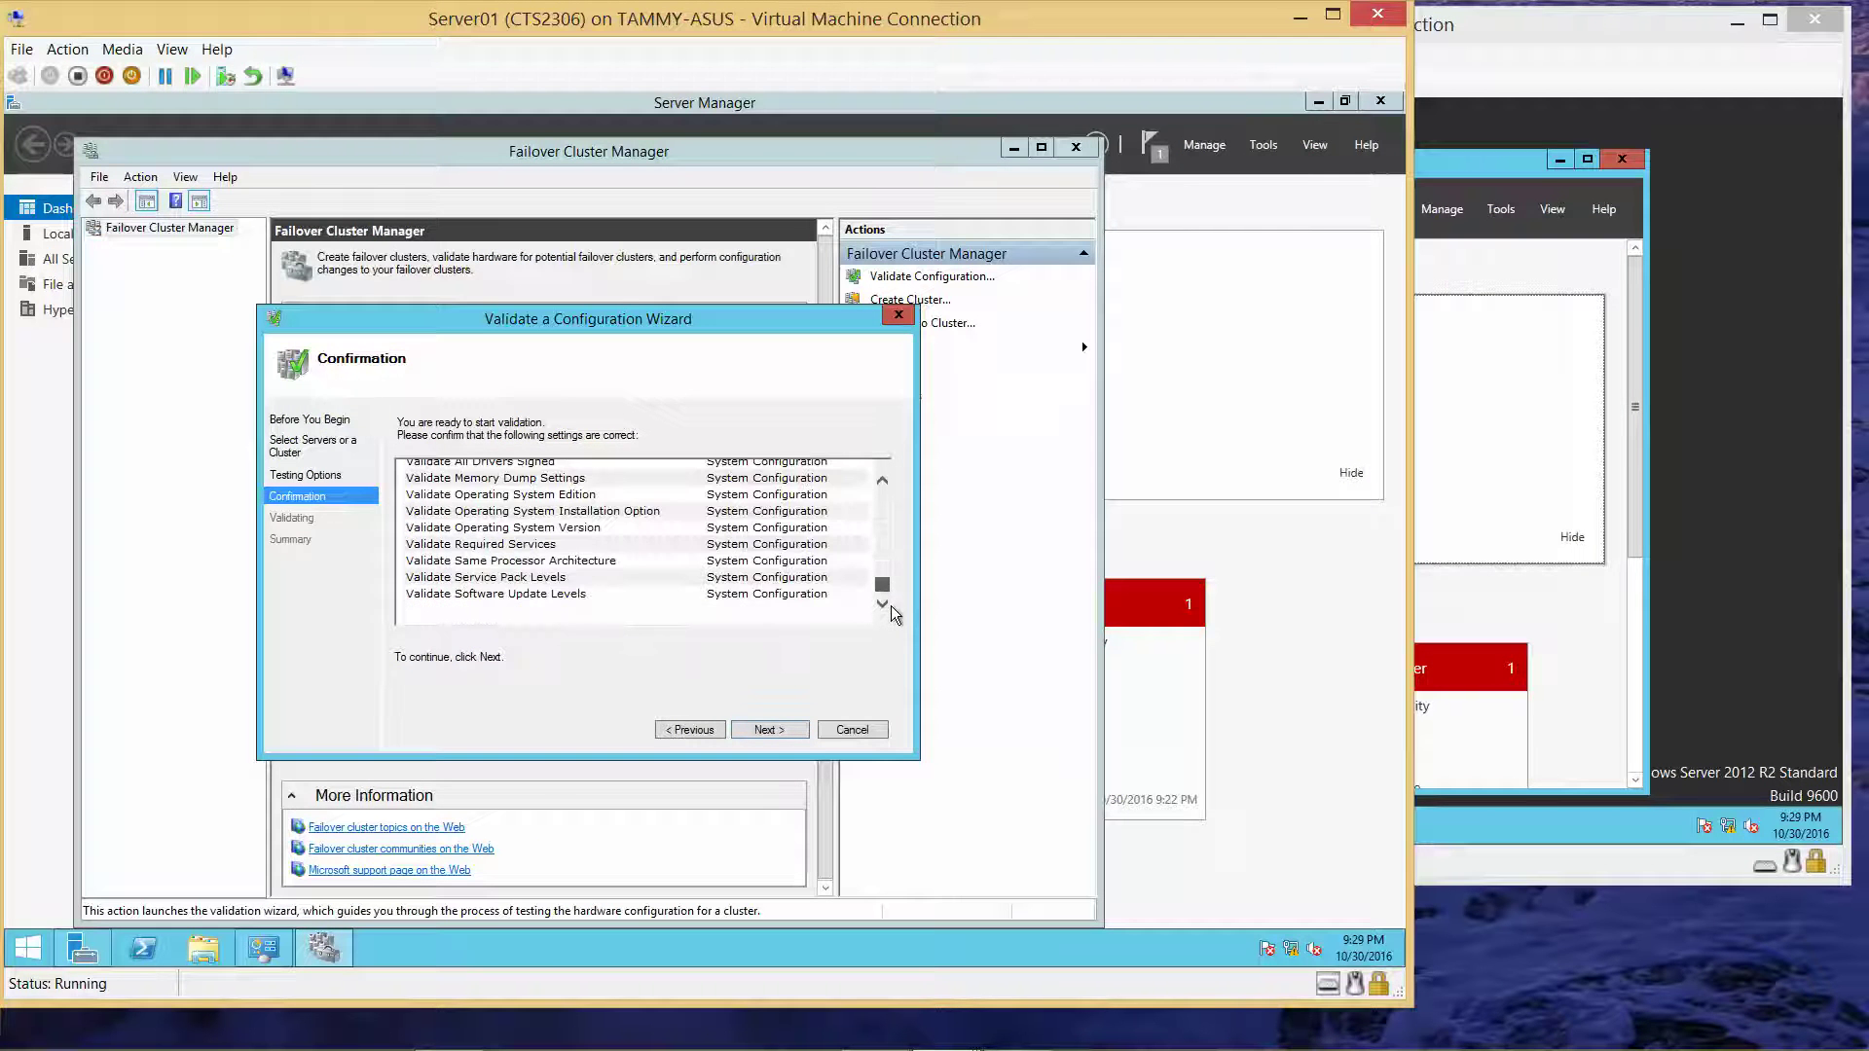
{"action": "left_click", "coordinate": [773, 732]}
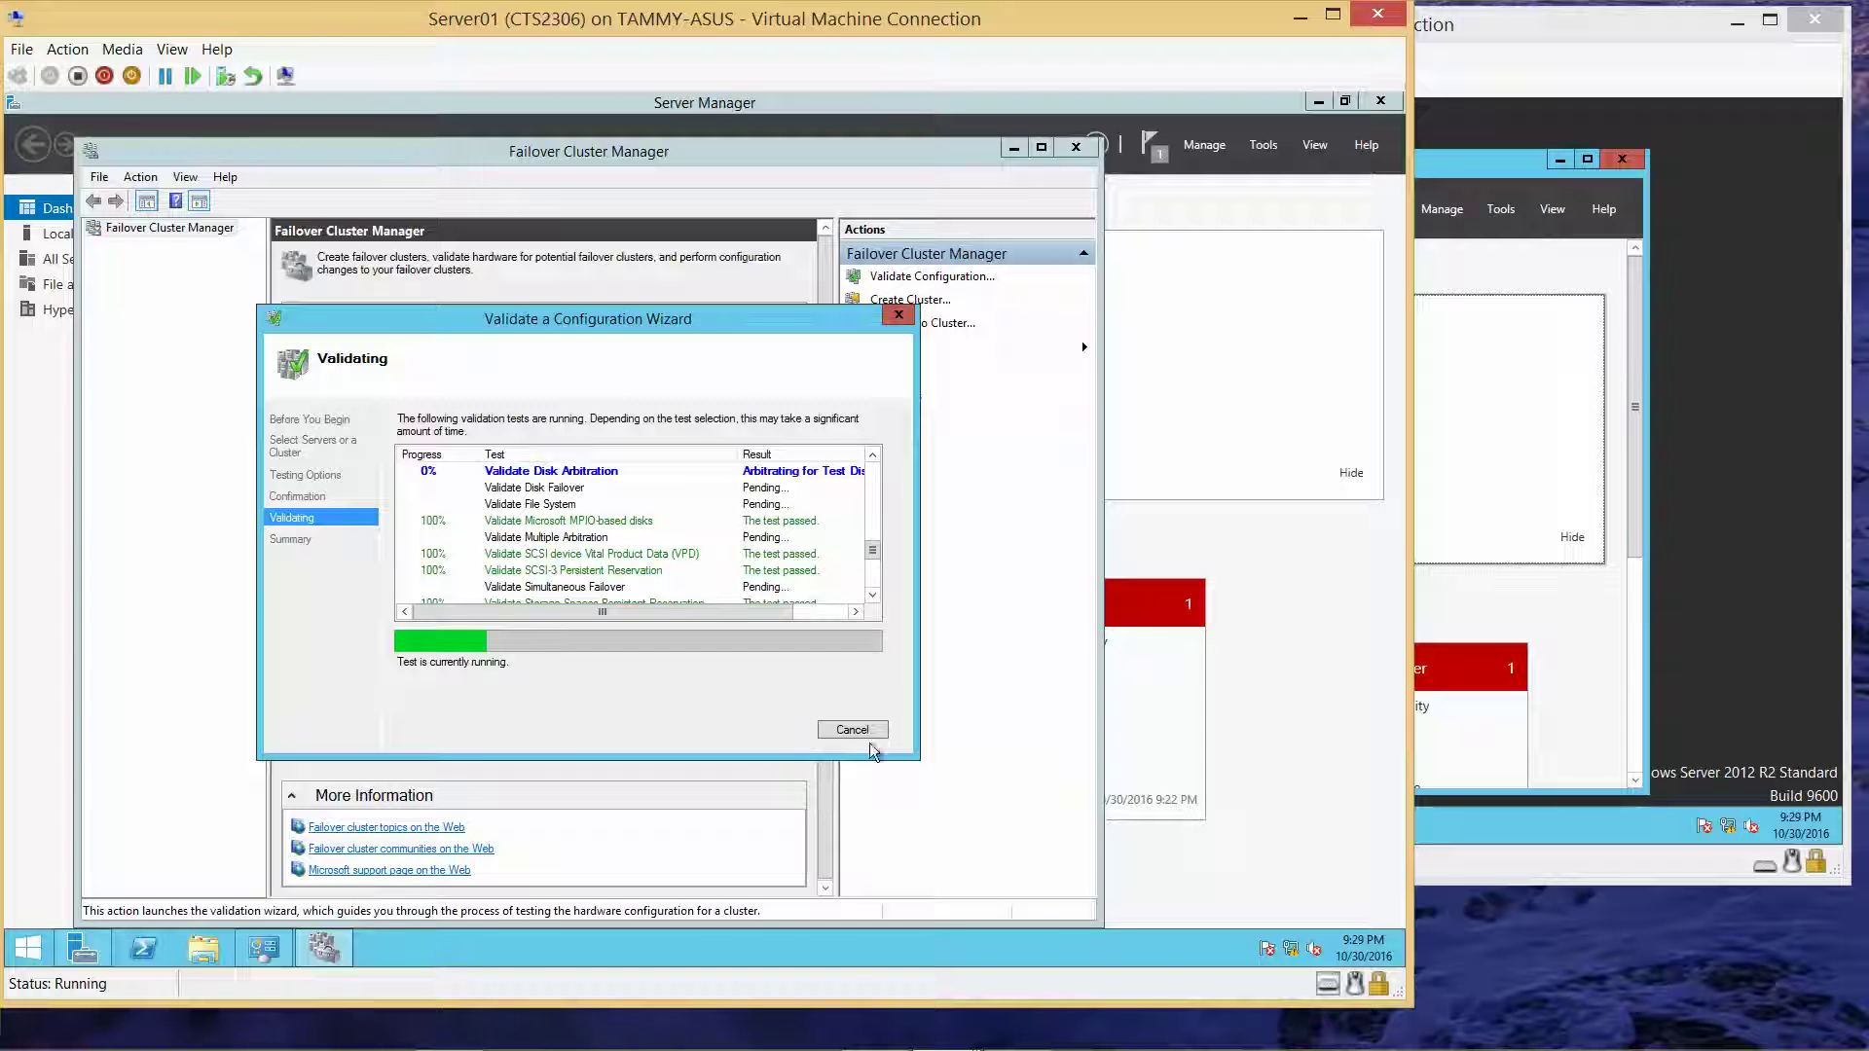
{"action": "mouse_move", "coordinate": [1109, 1046]}
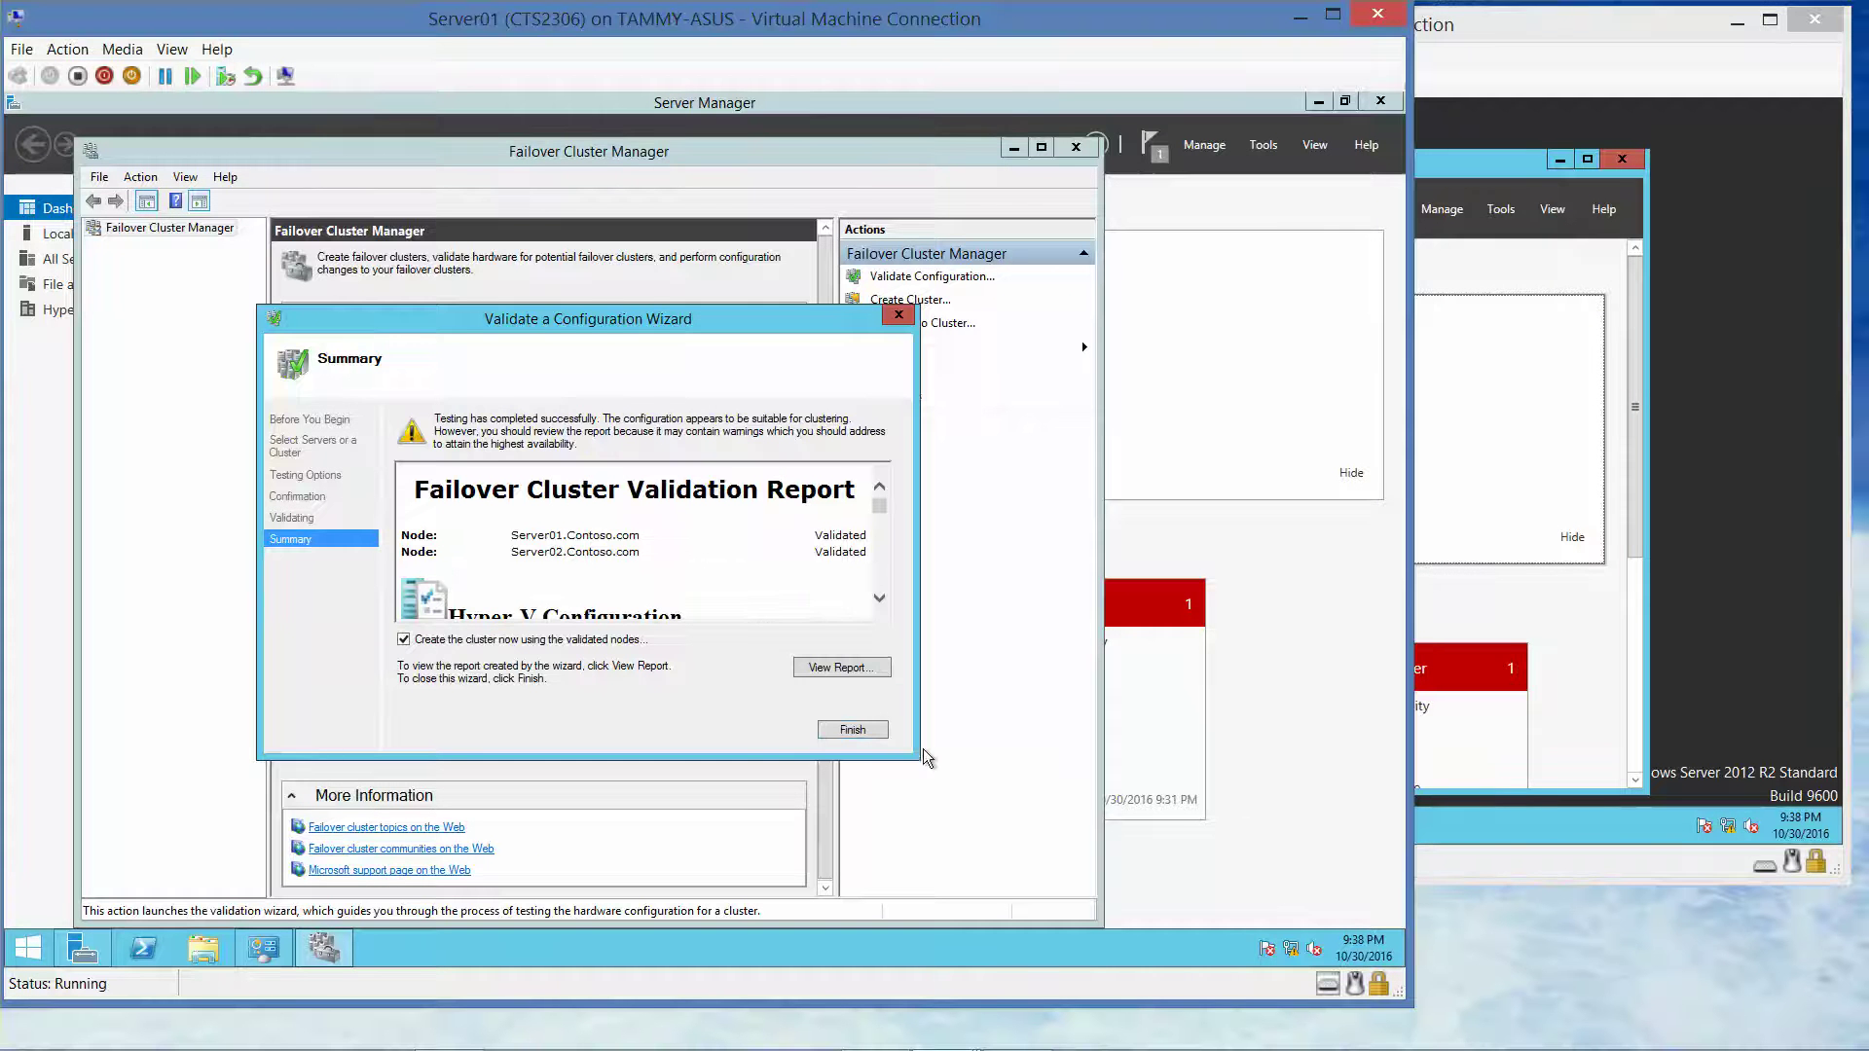
{"action": "left_click", "coordinate": [853, 729]}
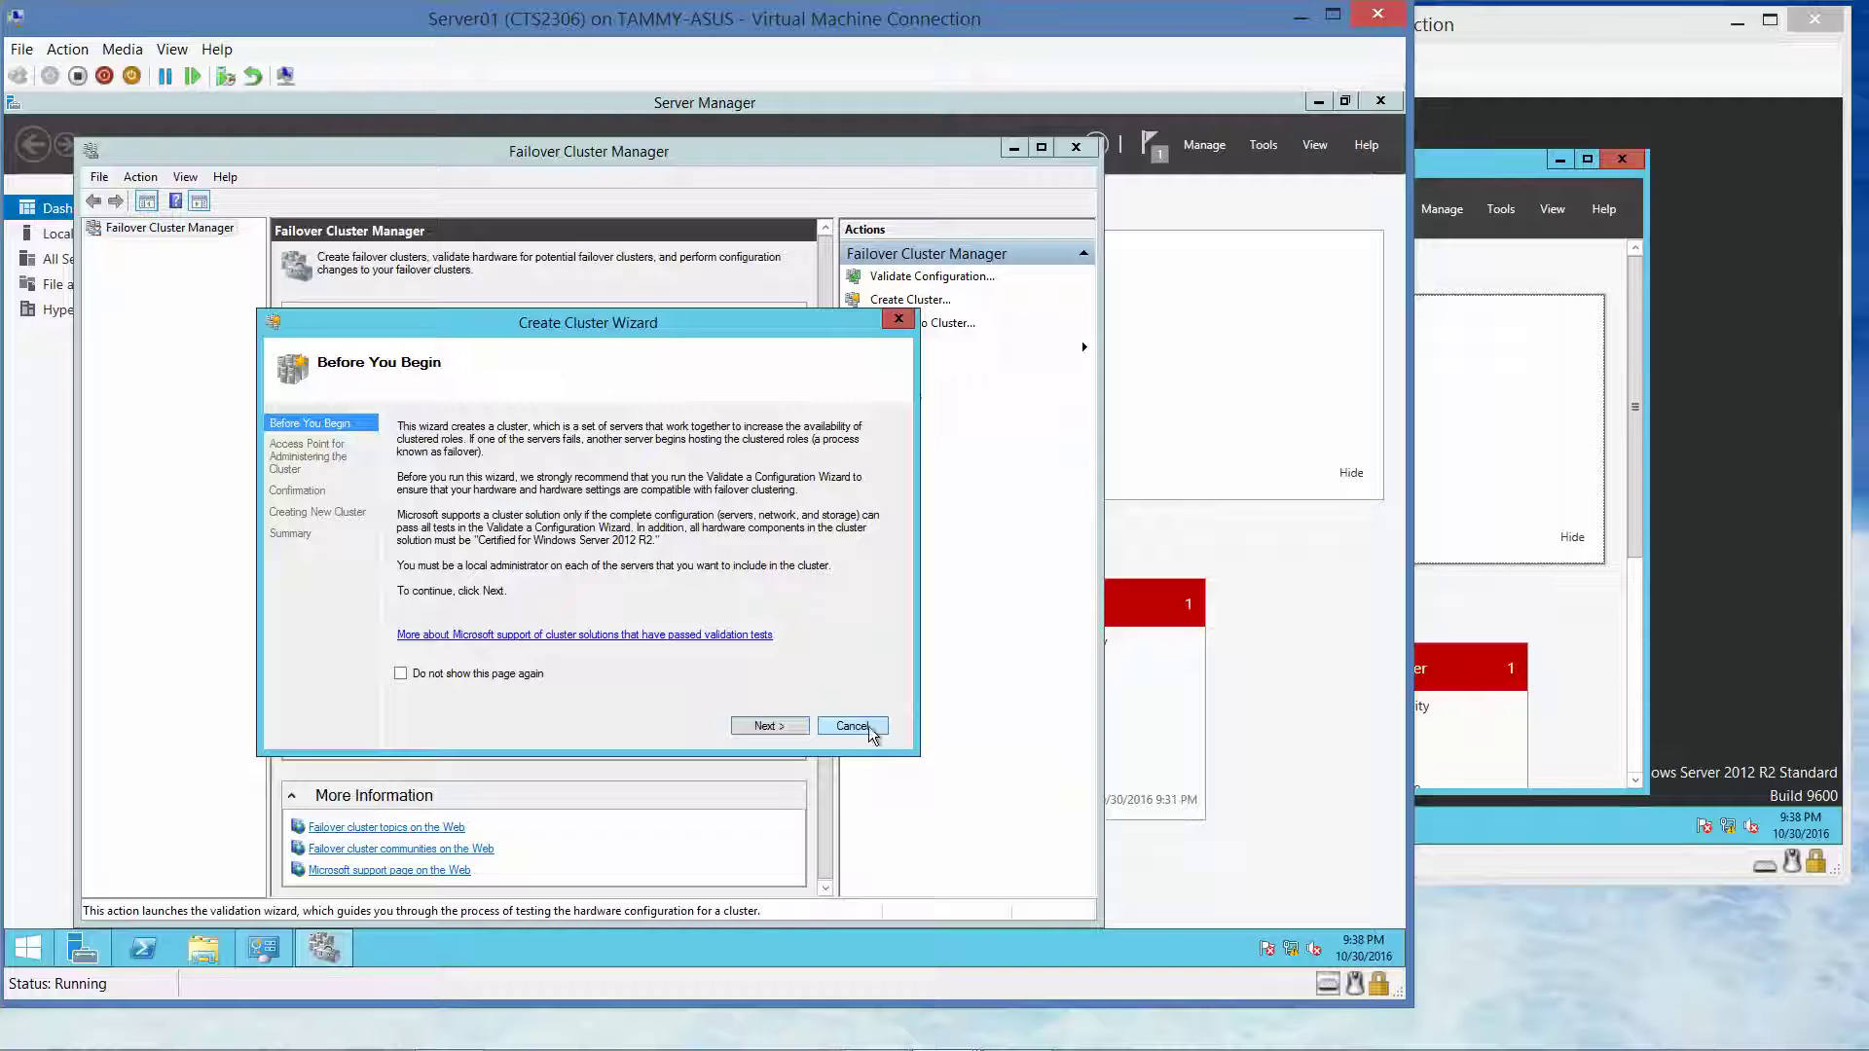
{"action": "left_click", "coordinate": [787, 726]}
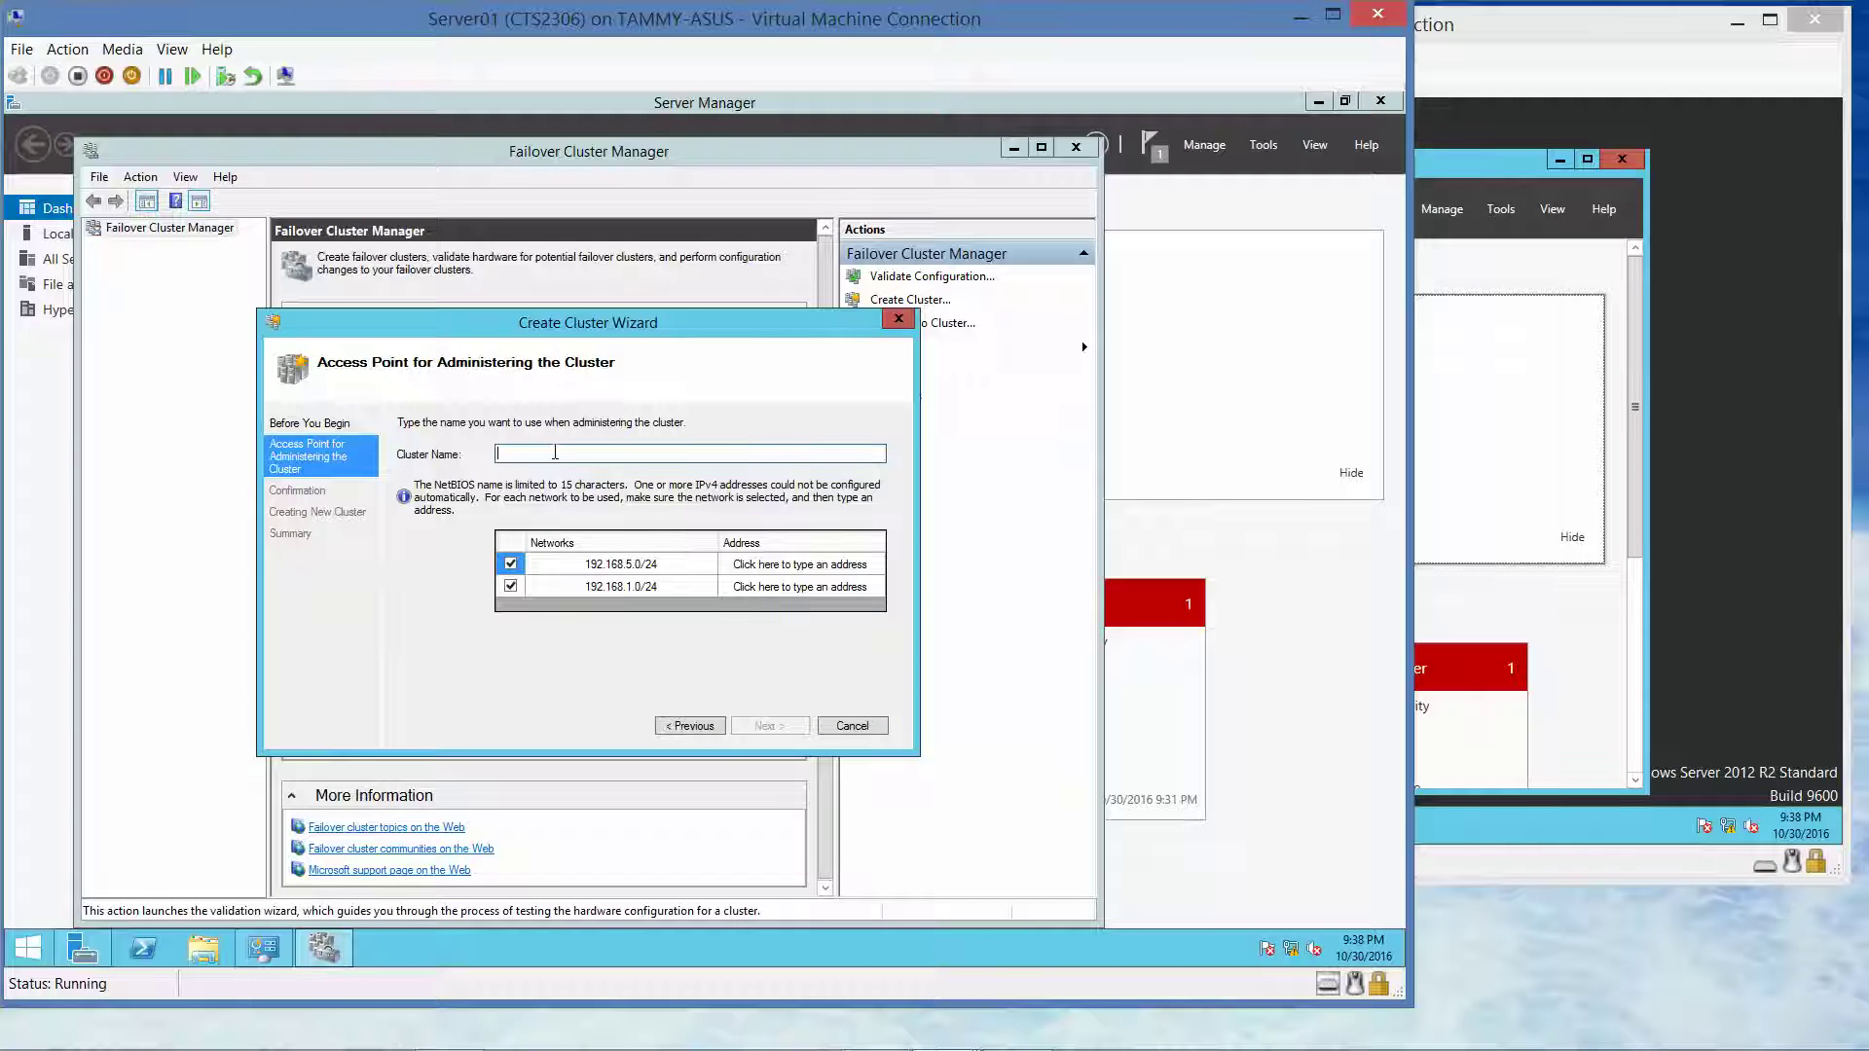
{"action": "type", "text": "Cluster1"}
{"action": "left_click", "coordinate": [512, 564]}
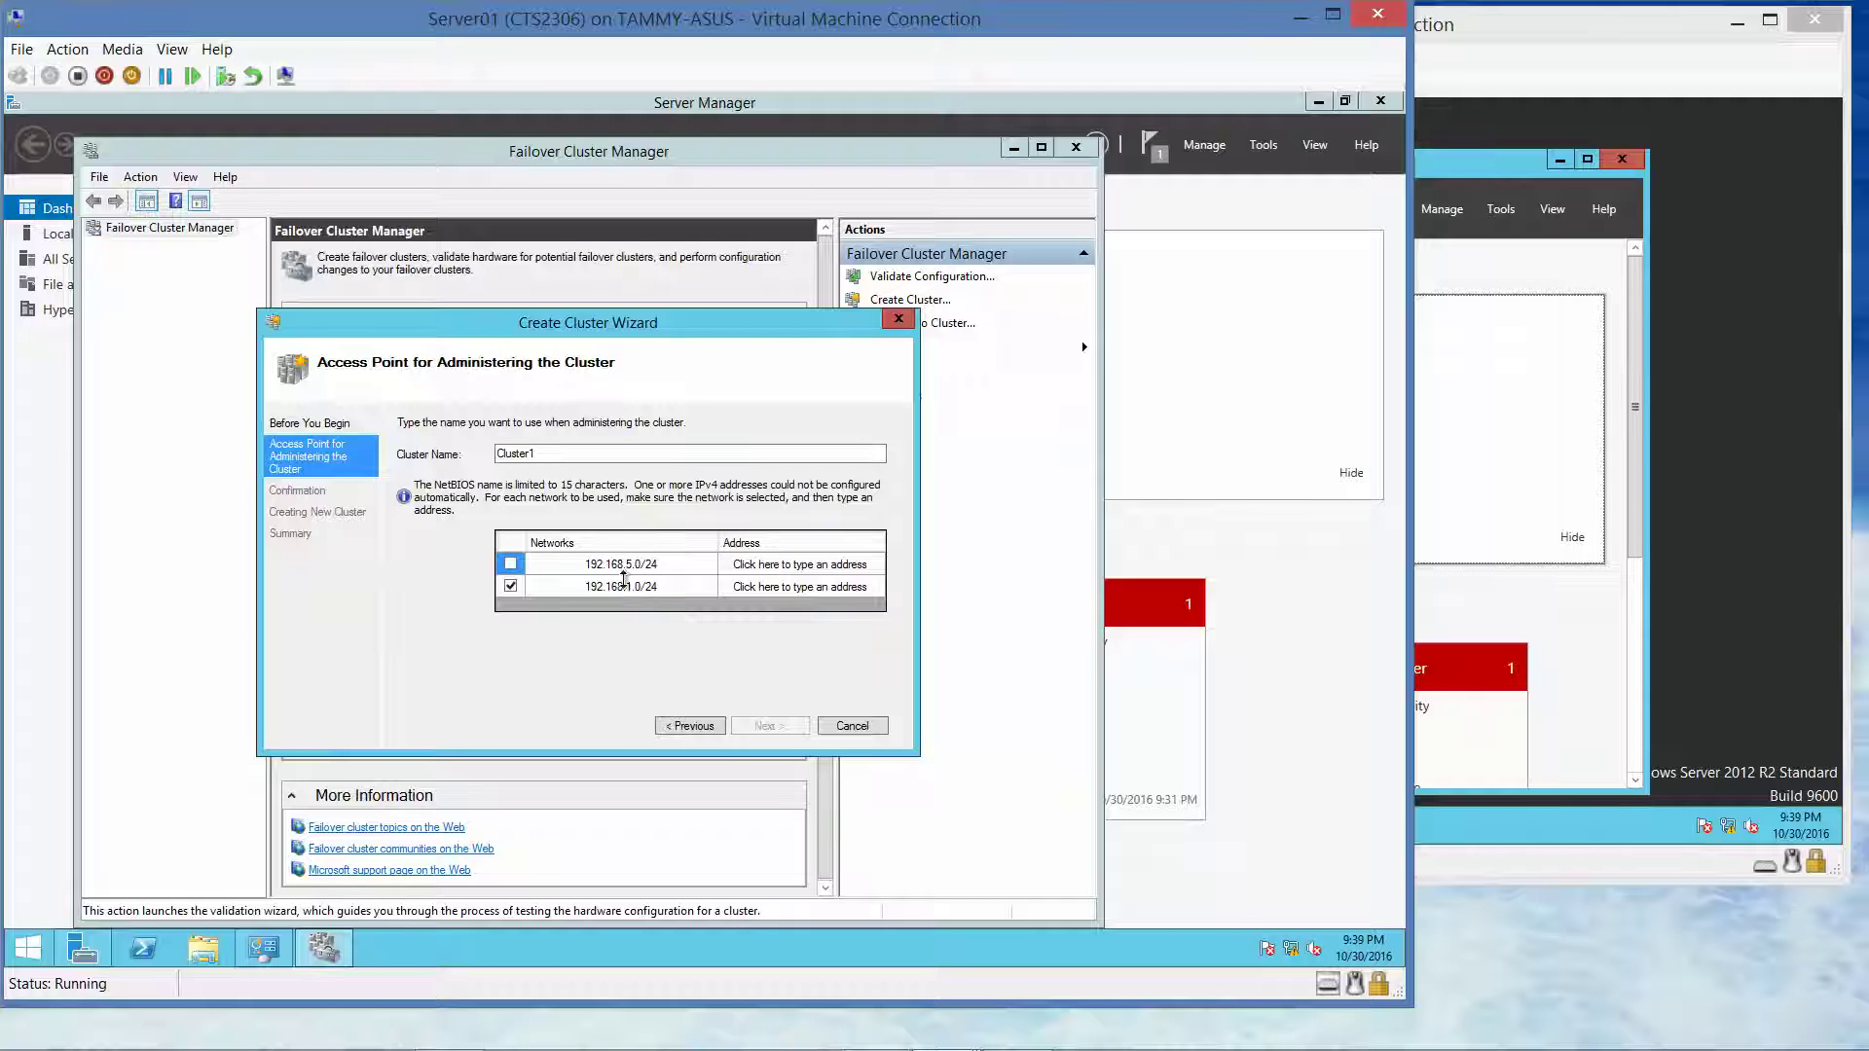
{"action": "left_click", "coordinate": [511, 564]}
{"action": "left_click", "coordinate": [772, 568]}
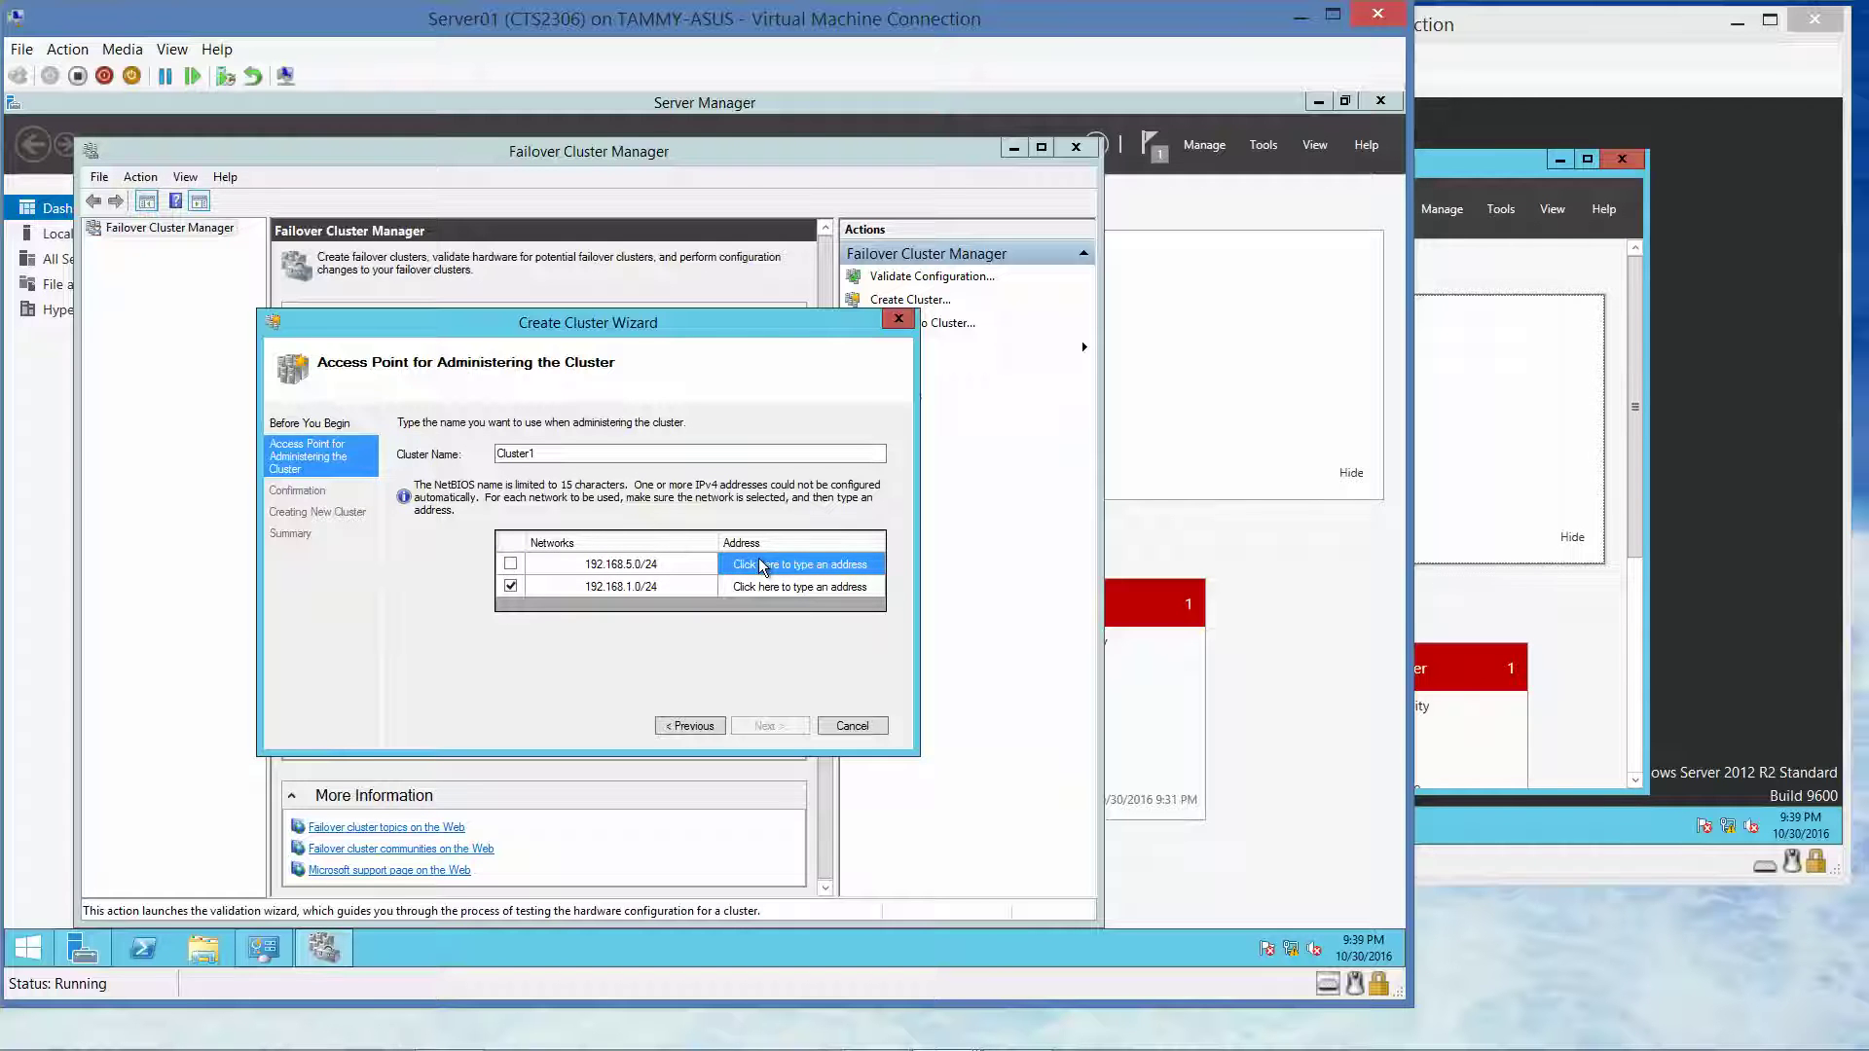
{"action": "left_click", "coordinate": [650, 564]}
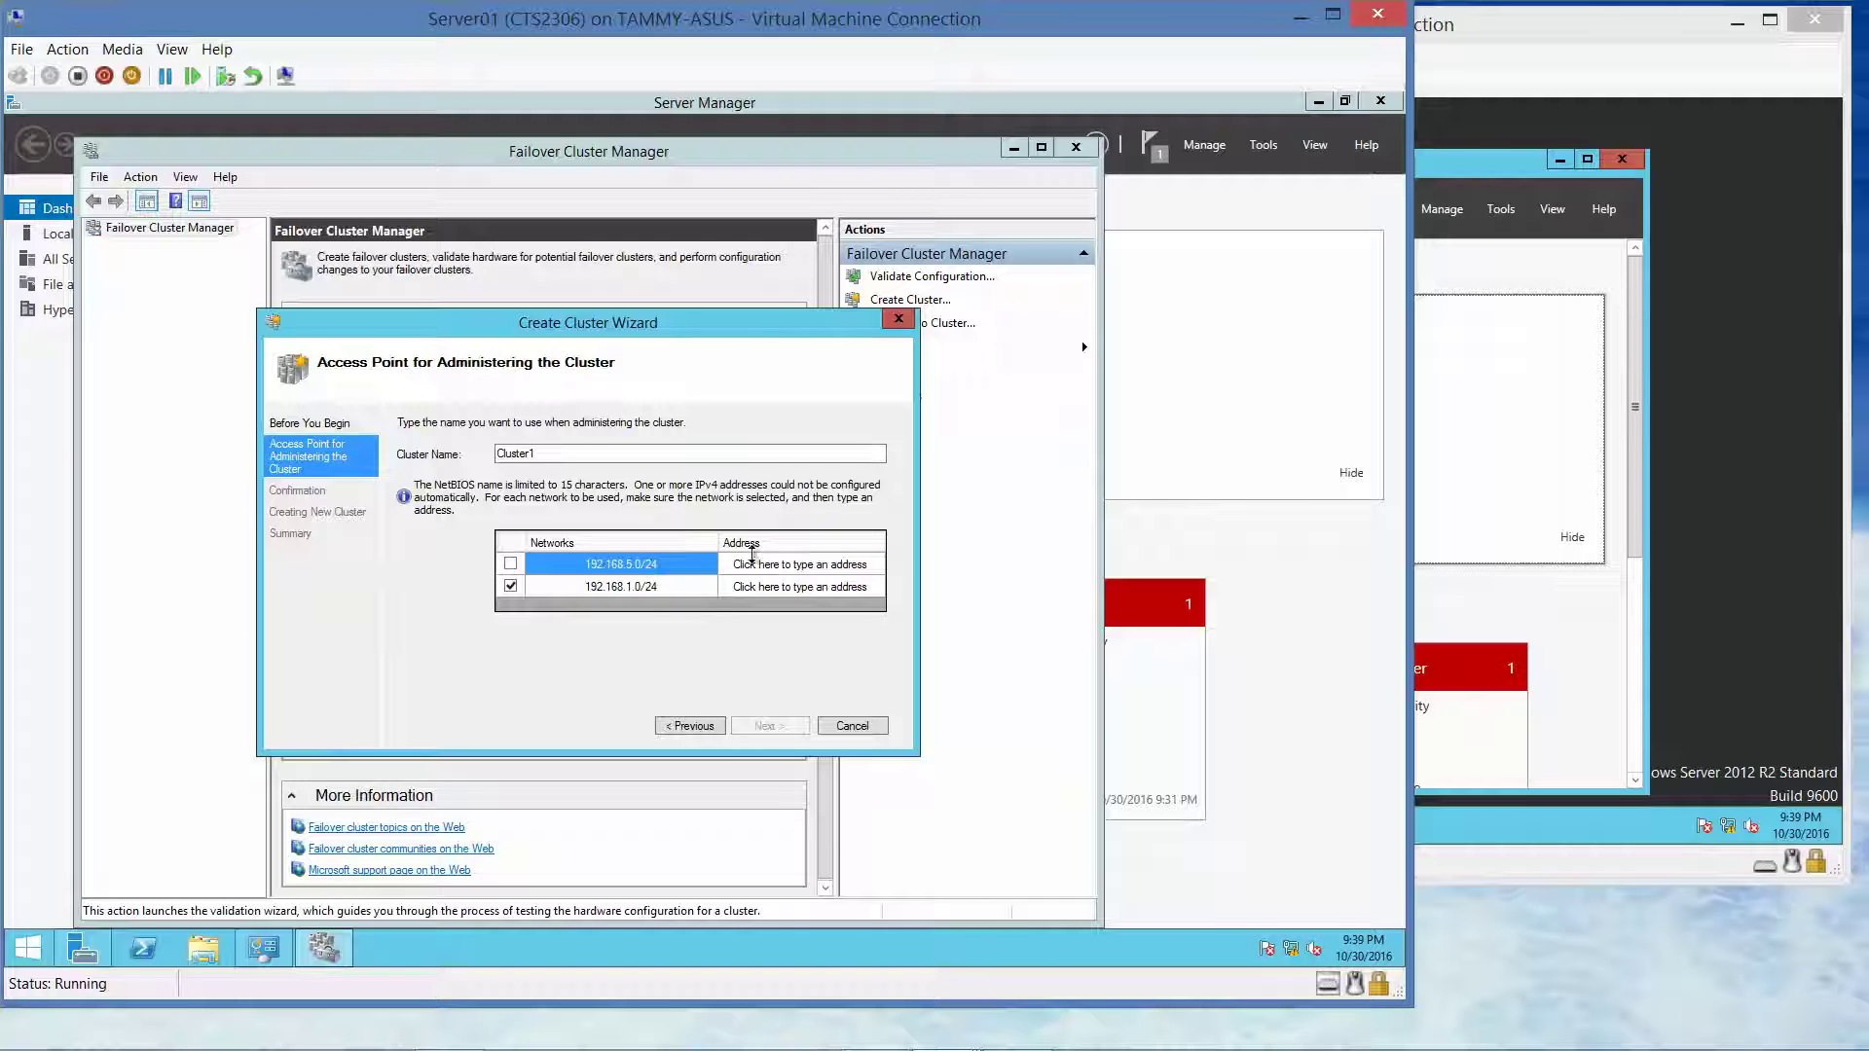
{"action": "left_click", "coordinate": [816, 569]}
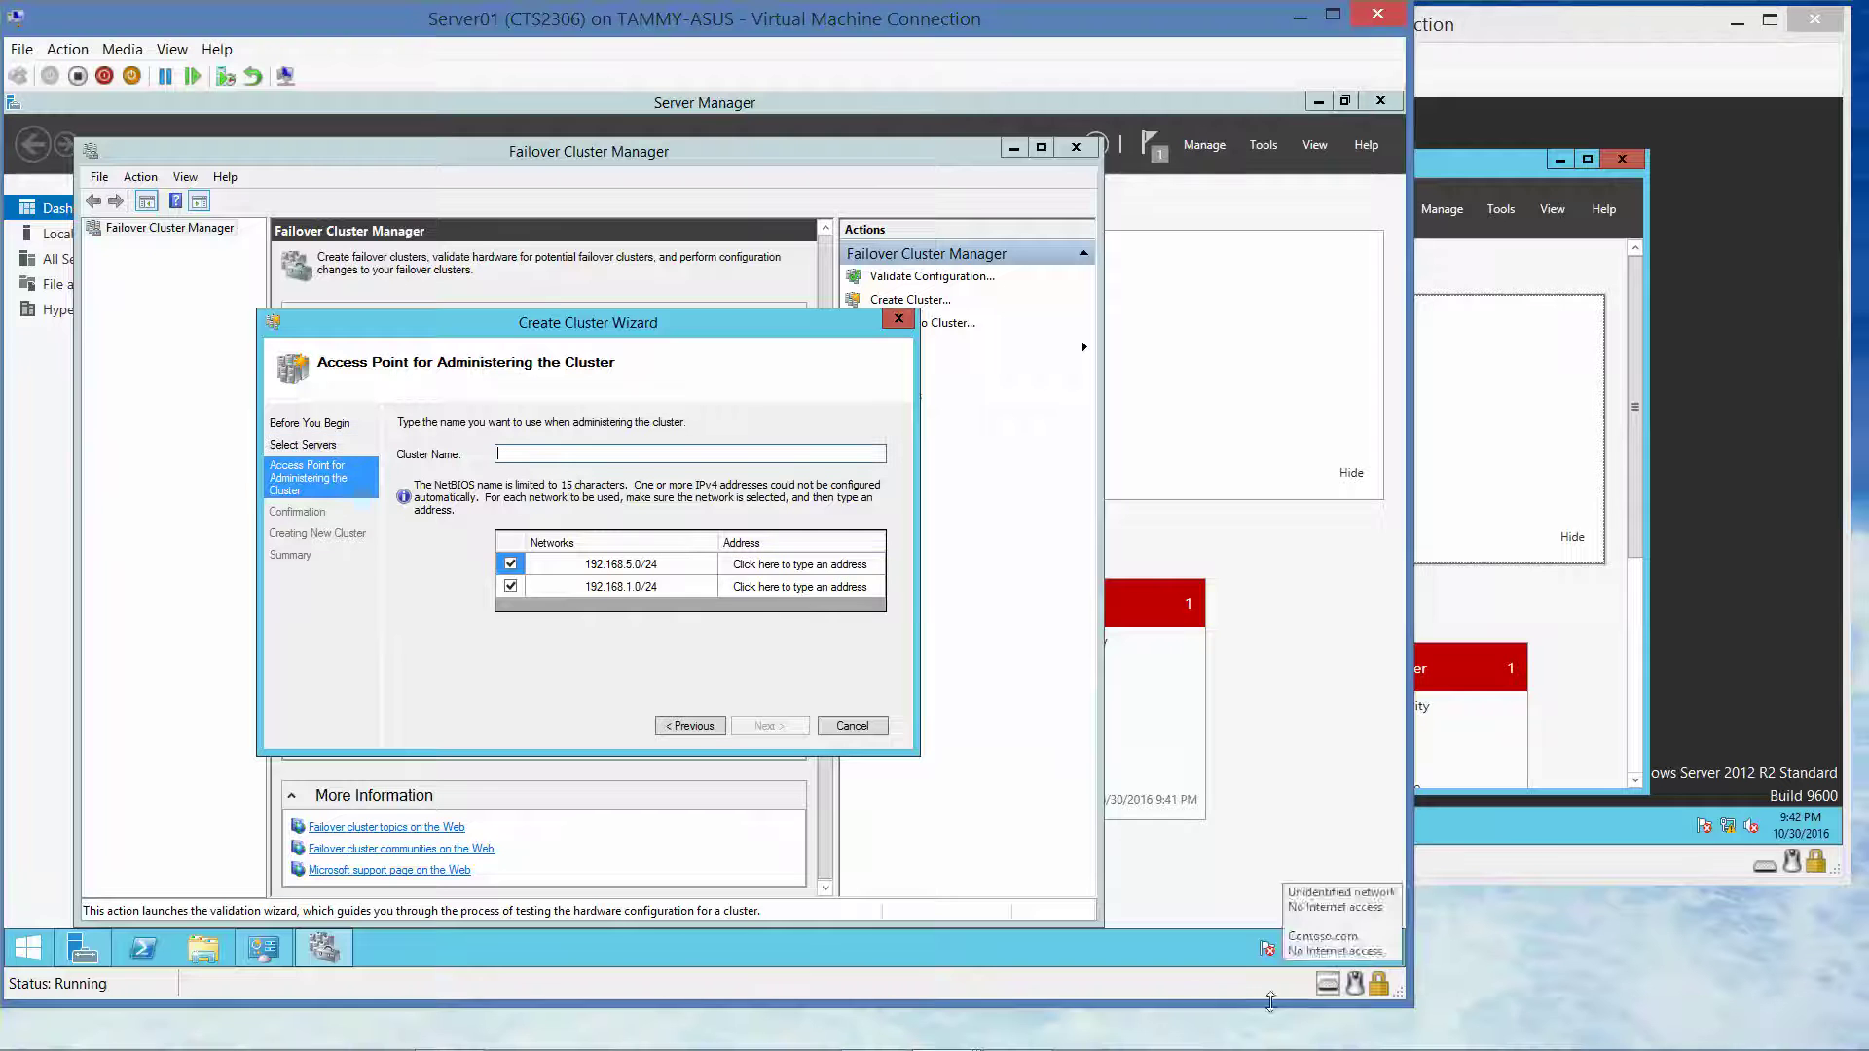
Step: Deselect the 192.168.5.0/24 and 192.168.1.0/24 networks for the access point and name the cluster Cluster1
{"action": "left_click", "coordinate": [510, 564]}
{"action": "left_click", "coordinate": [510, 586]}
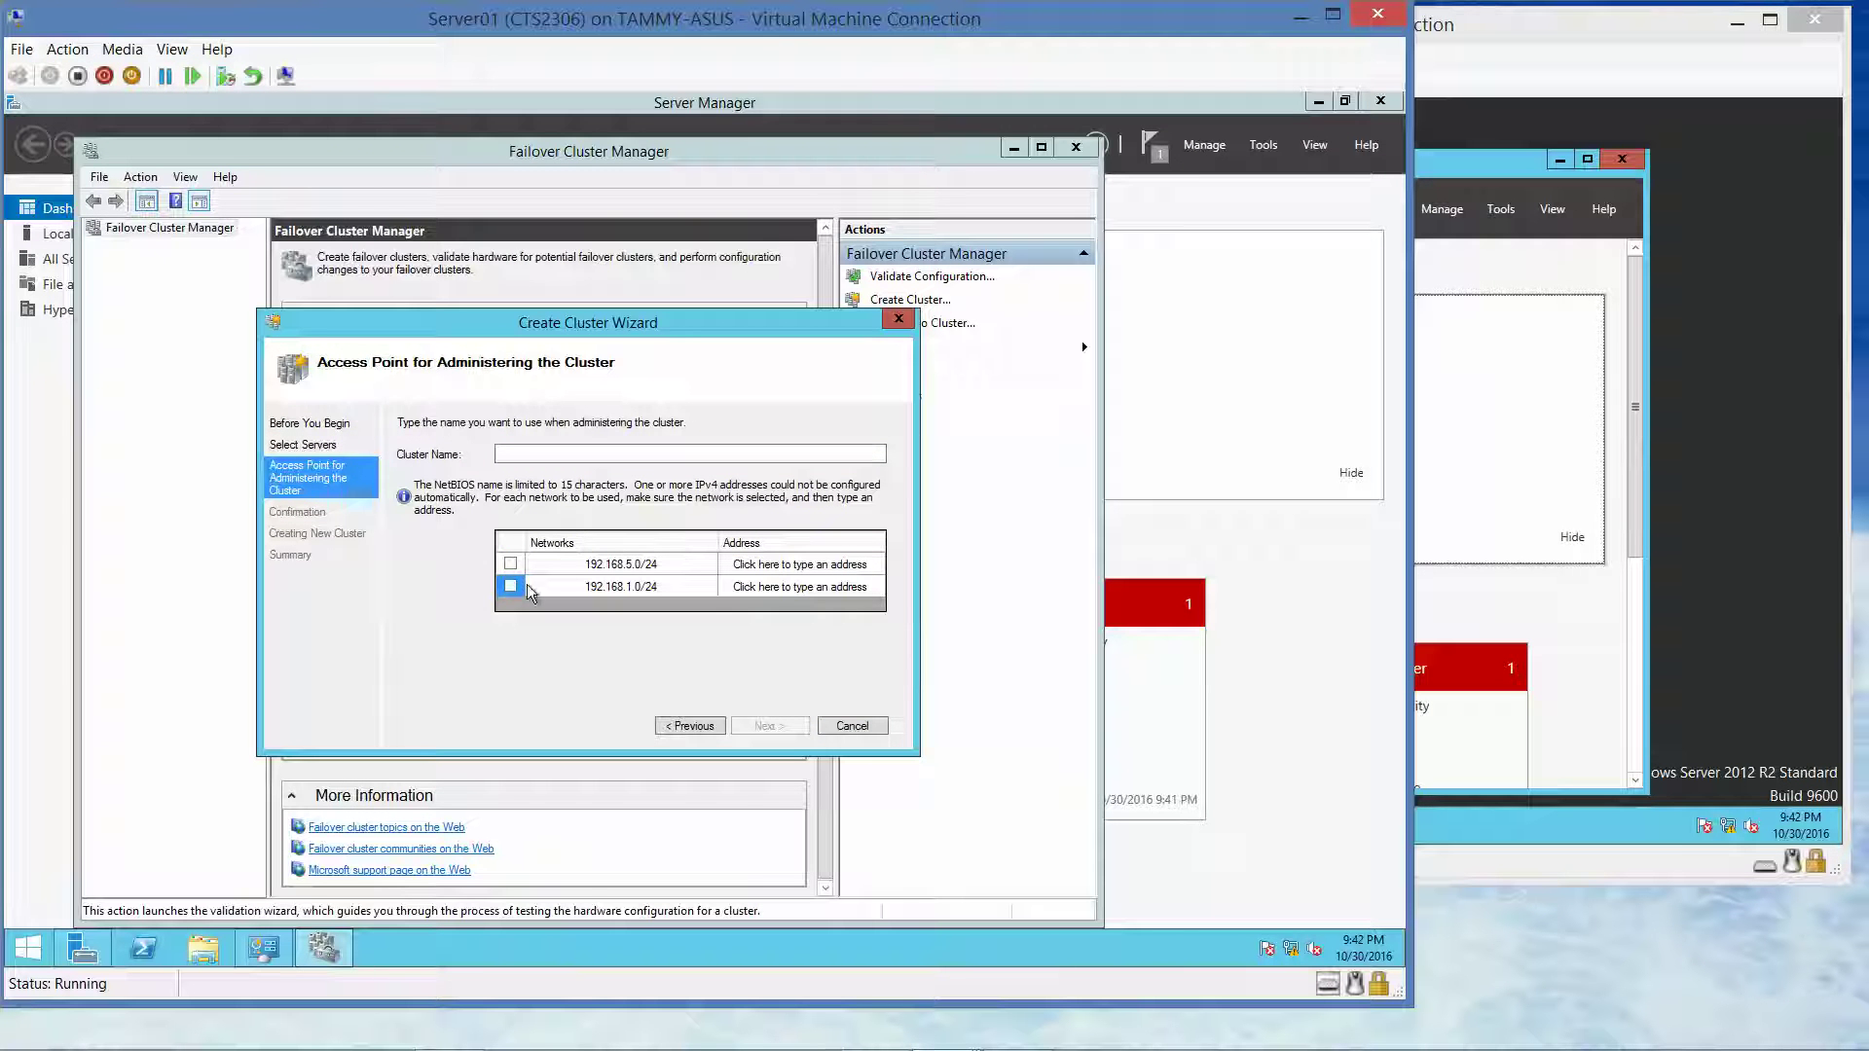
{"action": "left_click", "coordinate": [633, 588]}
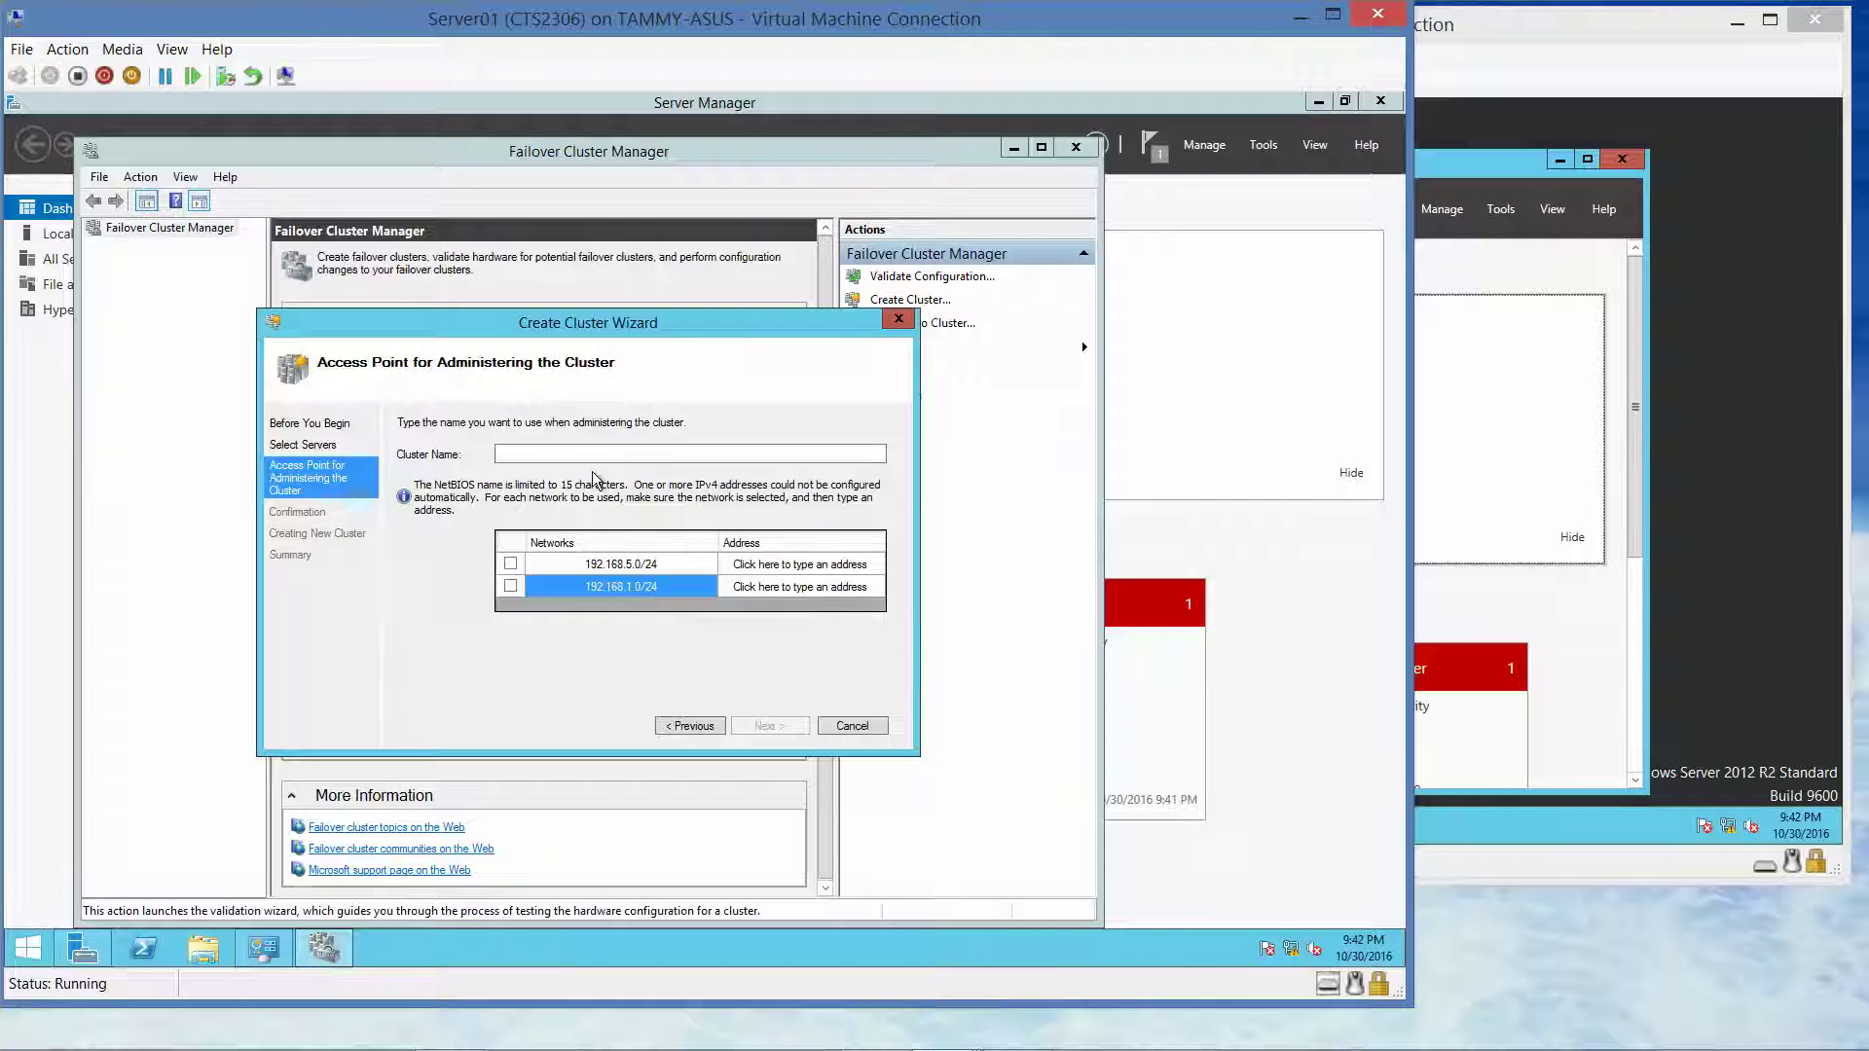
{"action": "left_click", "coordinate": [564, 454]}
{"action": "type", "text": "Cl"}
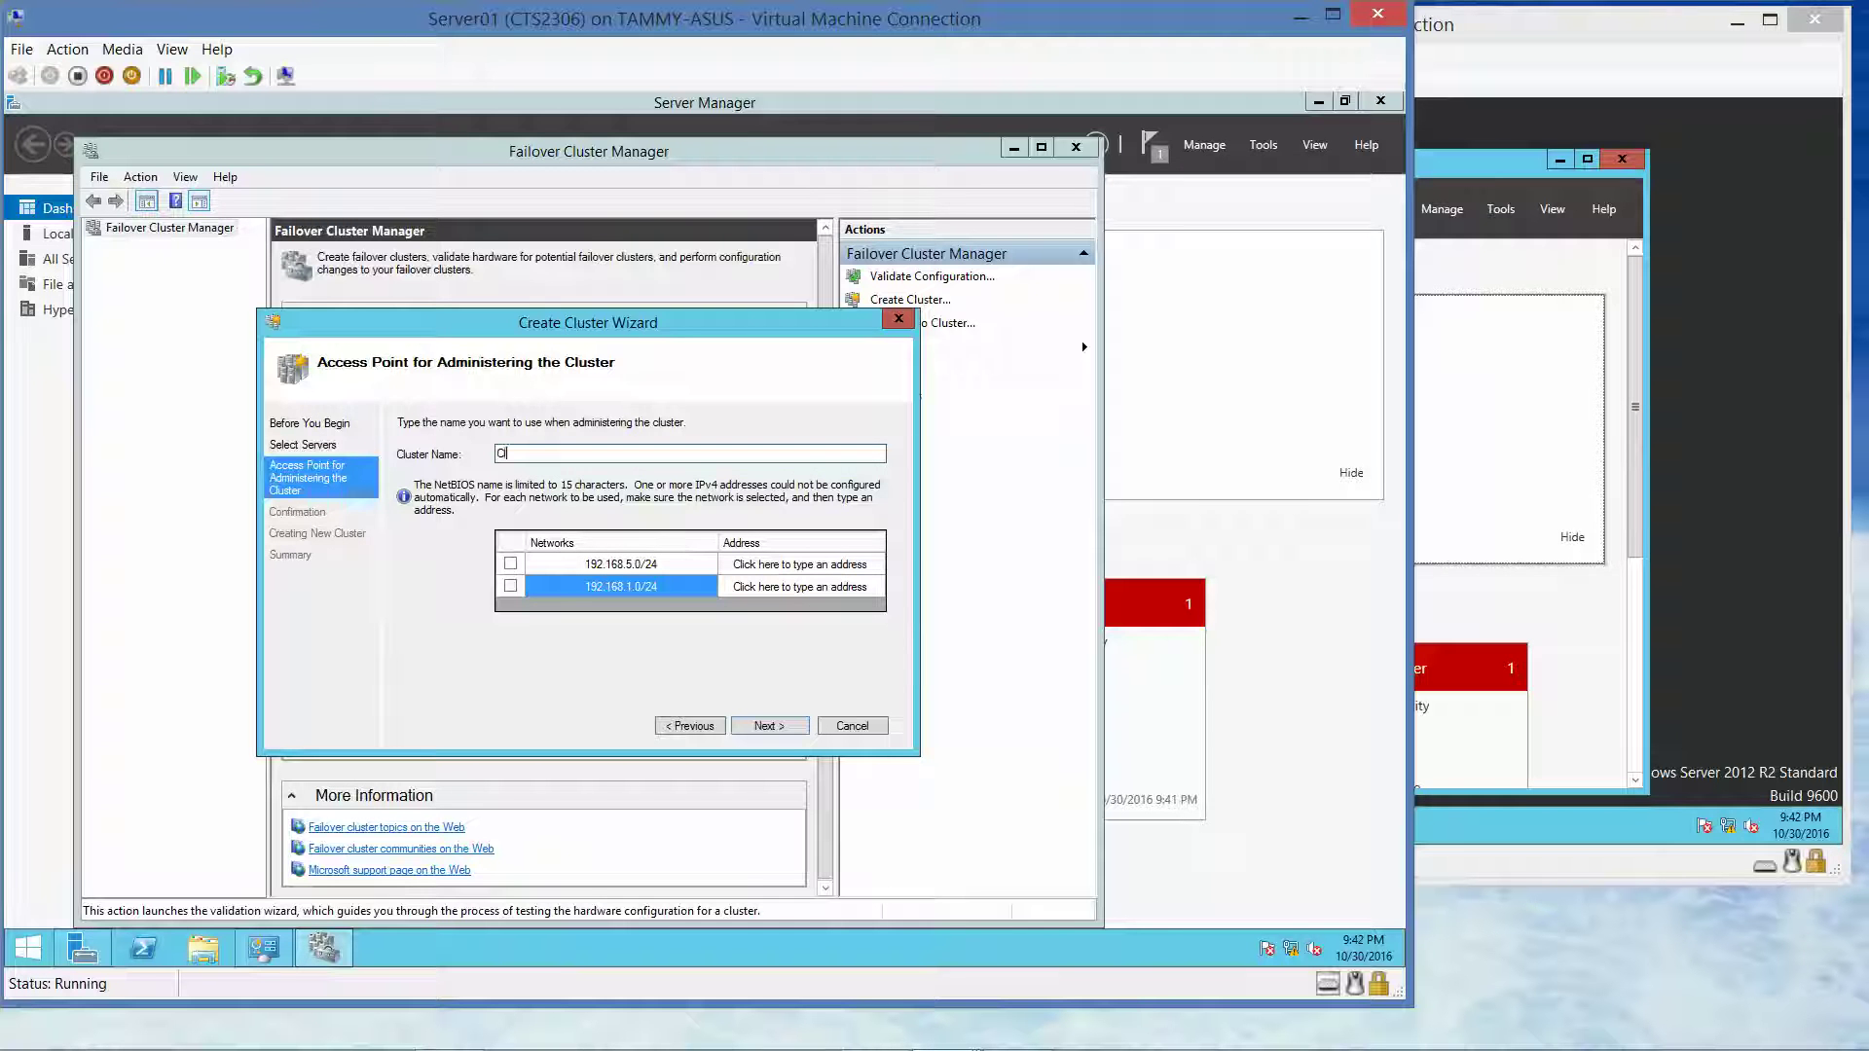
{"action": "type", "text": "uster1"}
{"action": "key", "text": "BackSpace"}
{"action": "key", "text": "BackSpace"}
{"action": "type", "text": "er1"}
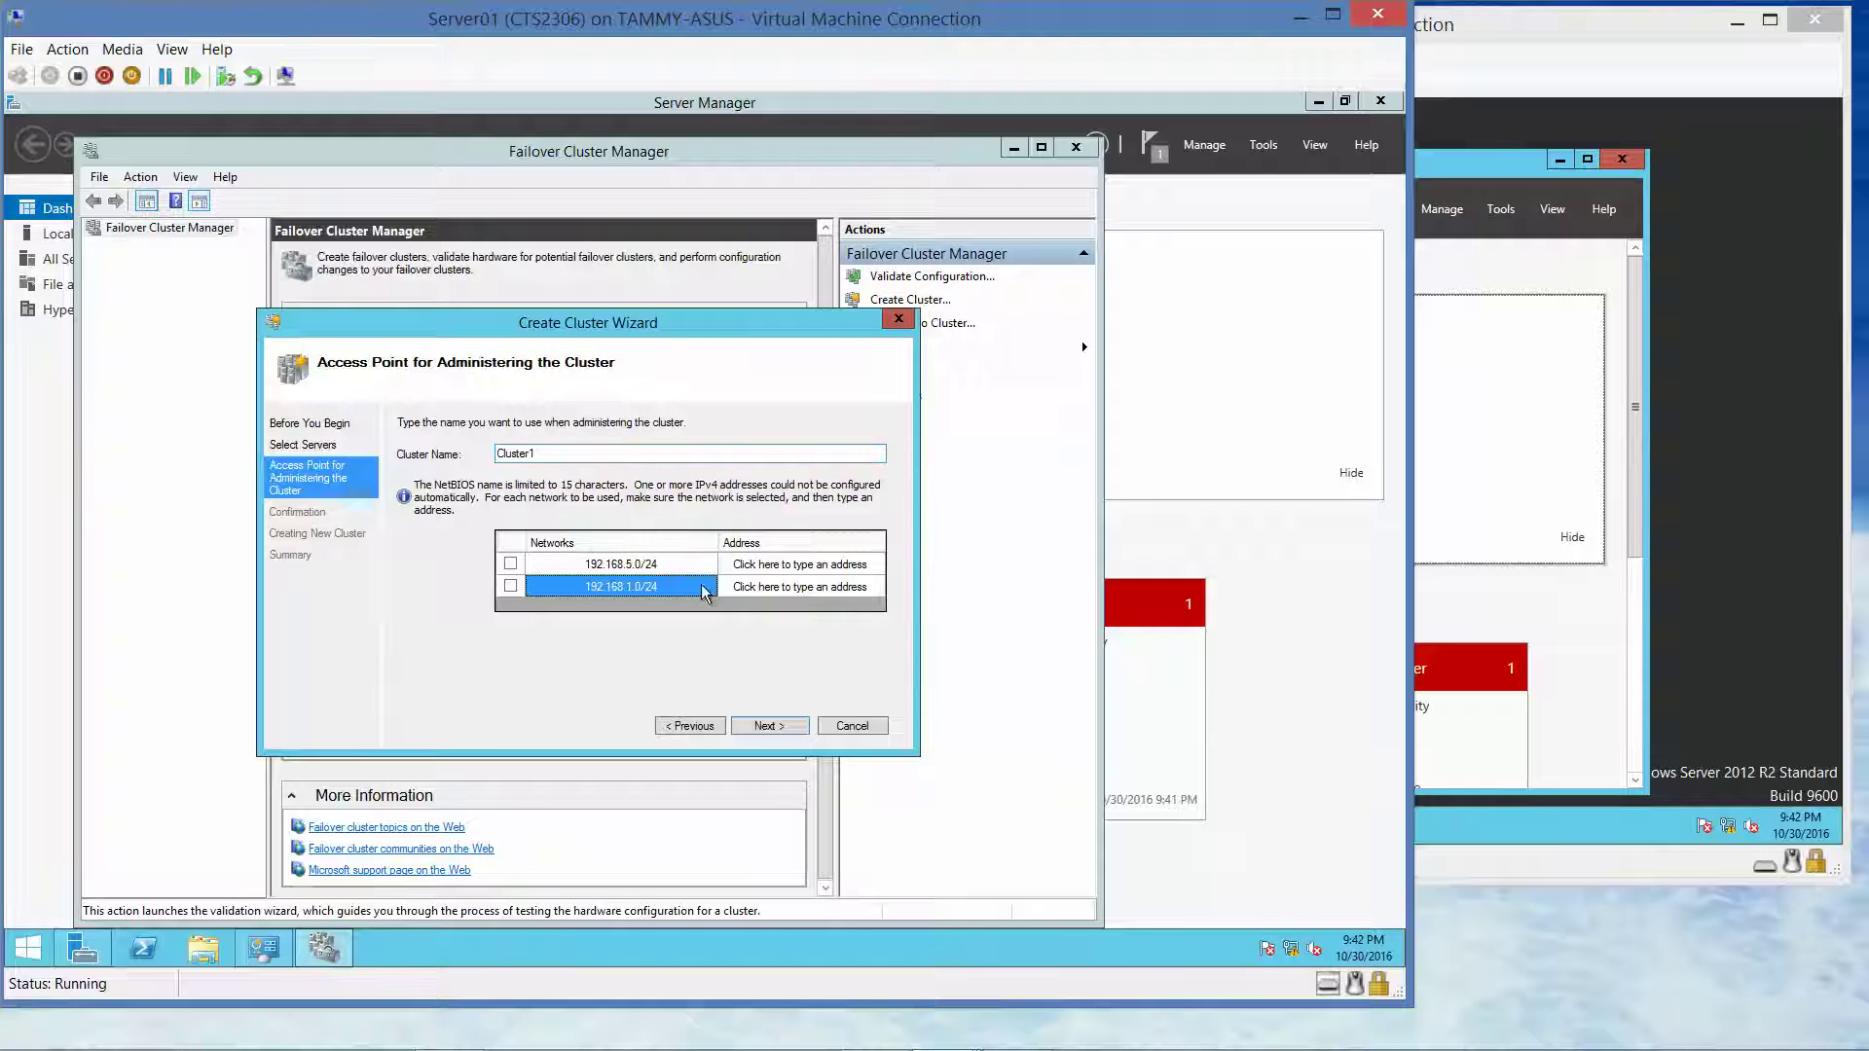
Step: Try enabling the 192.168.1.0/24 network with the address 192.168.3.0, and deselect the network again
{"action": "left_click", "coordinate": [769, 588]}
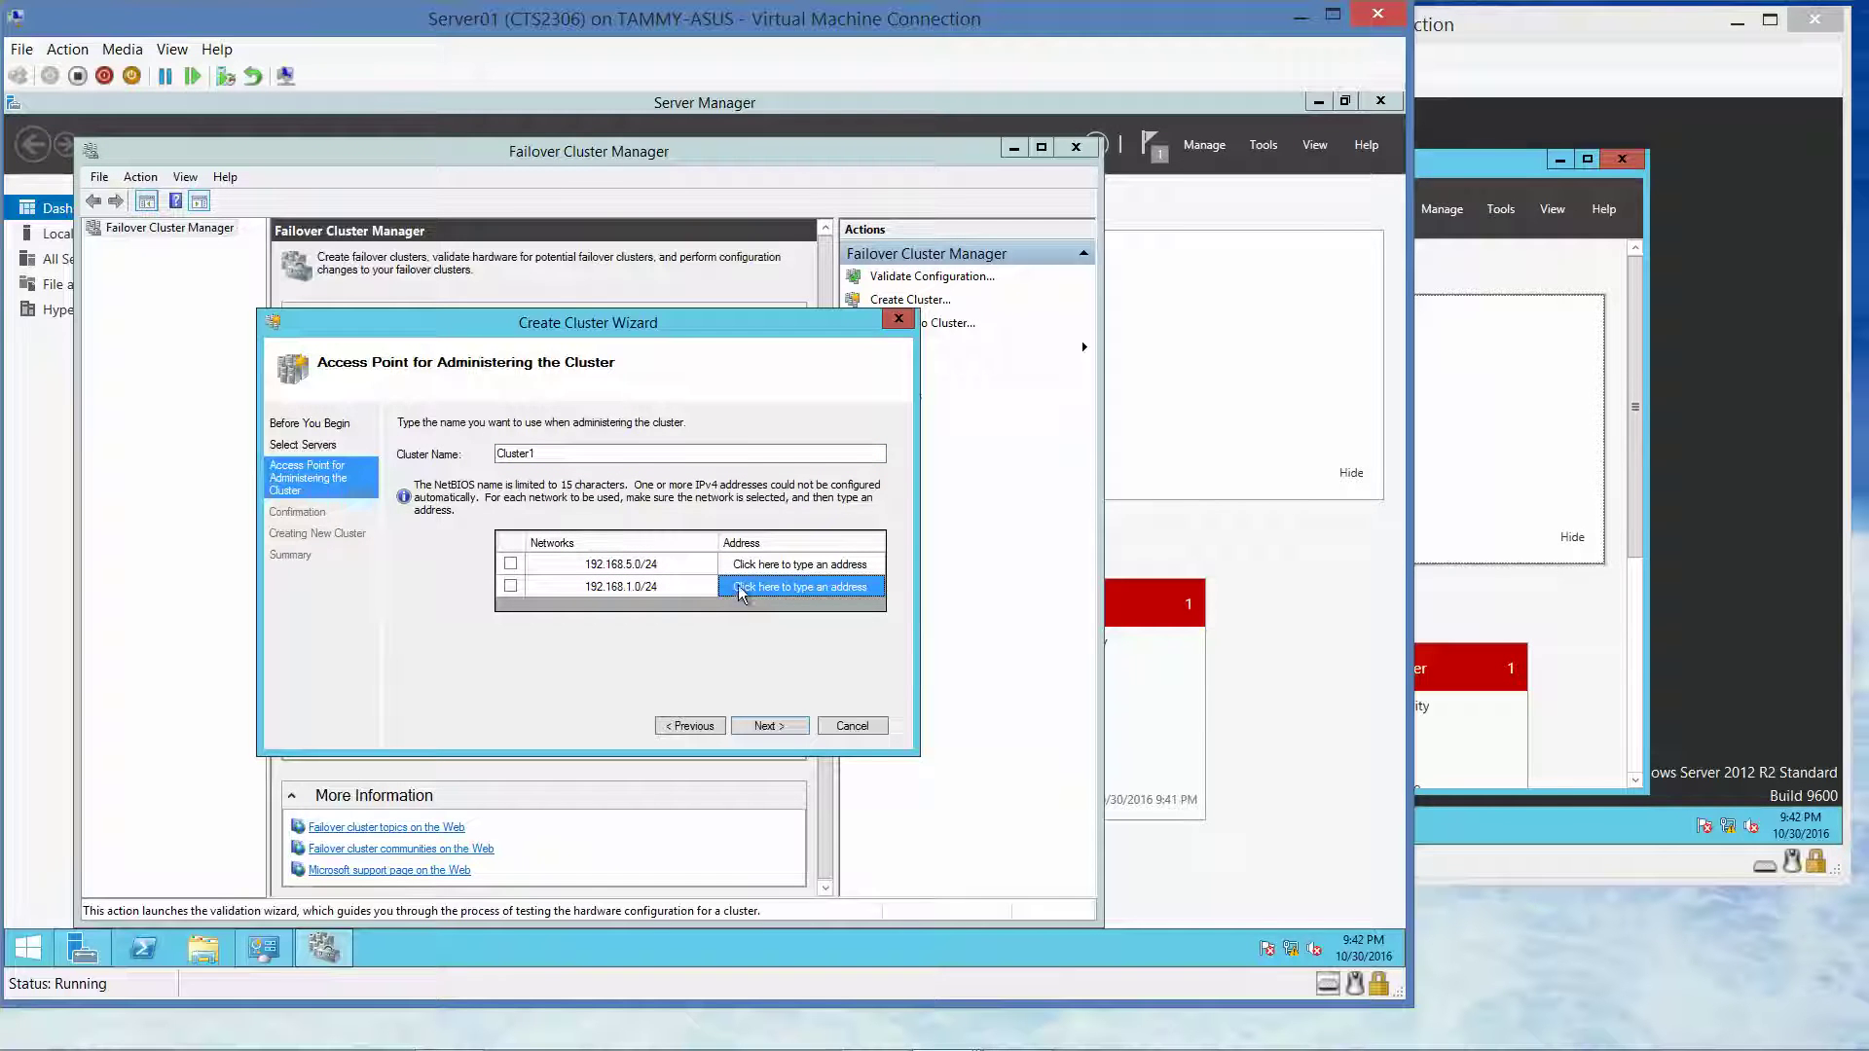
{"action": "left_click", "coordinate": [604, 588]}
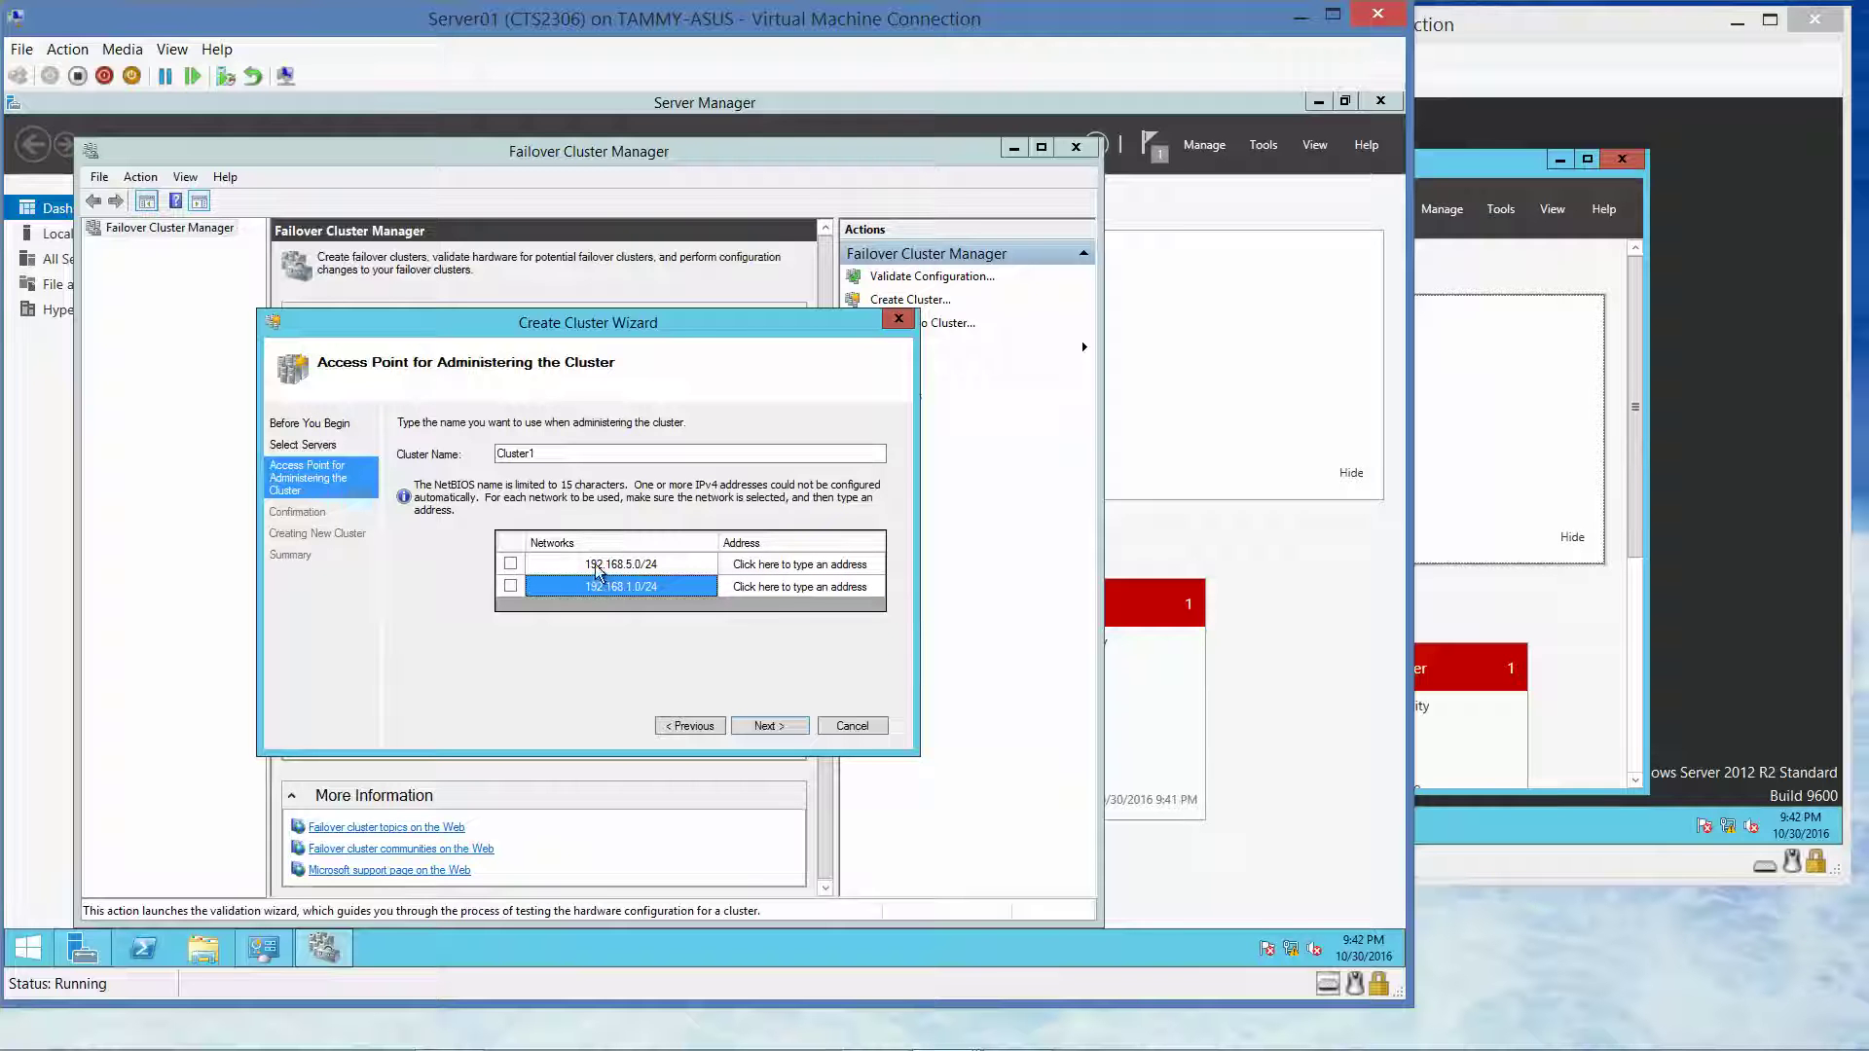
{"action": "left_click", "coordinate": [510, 585]}
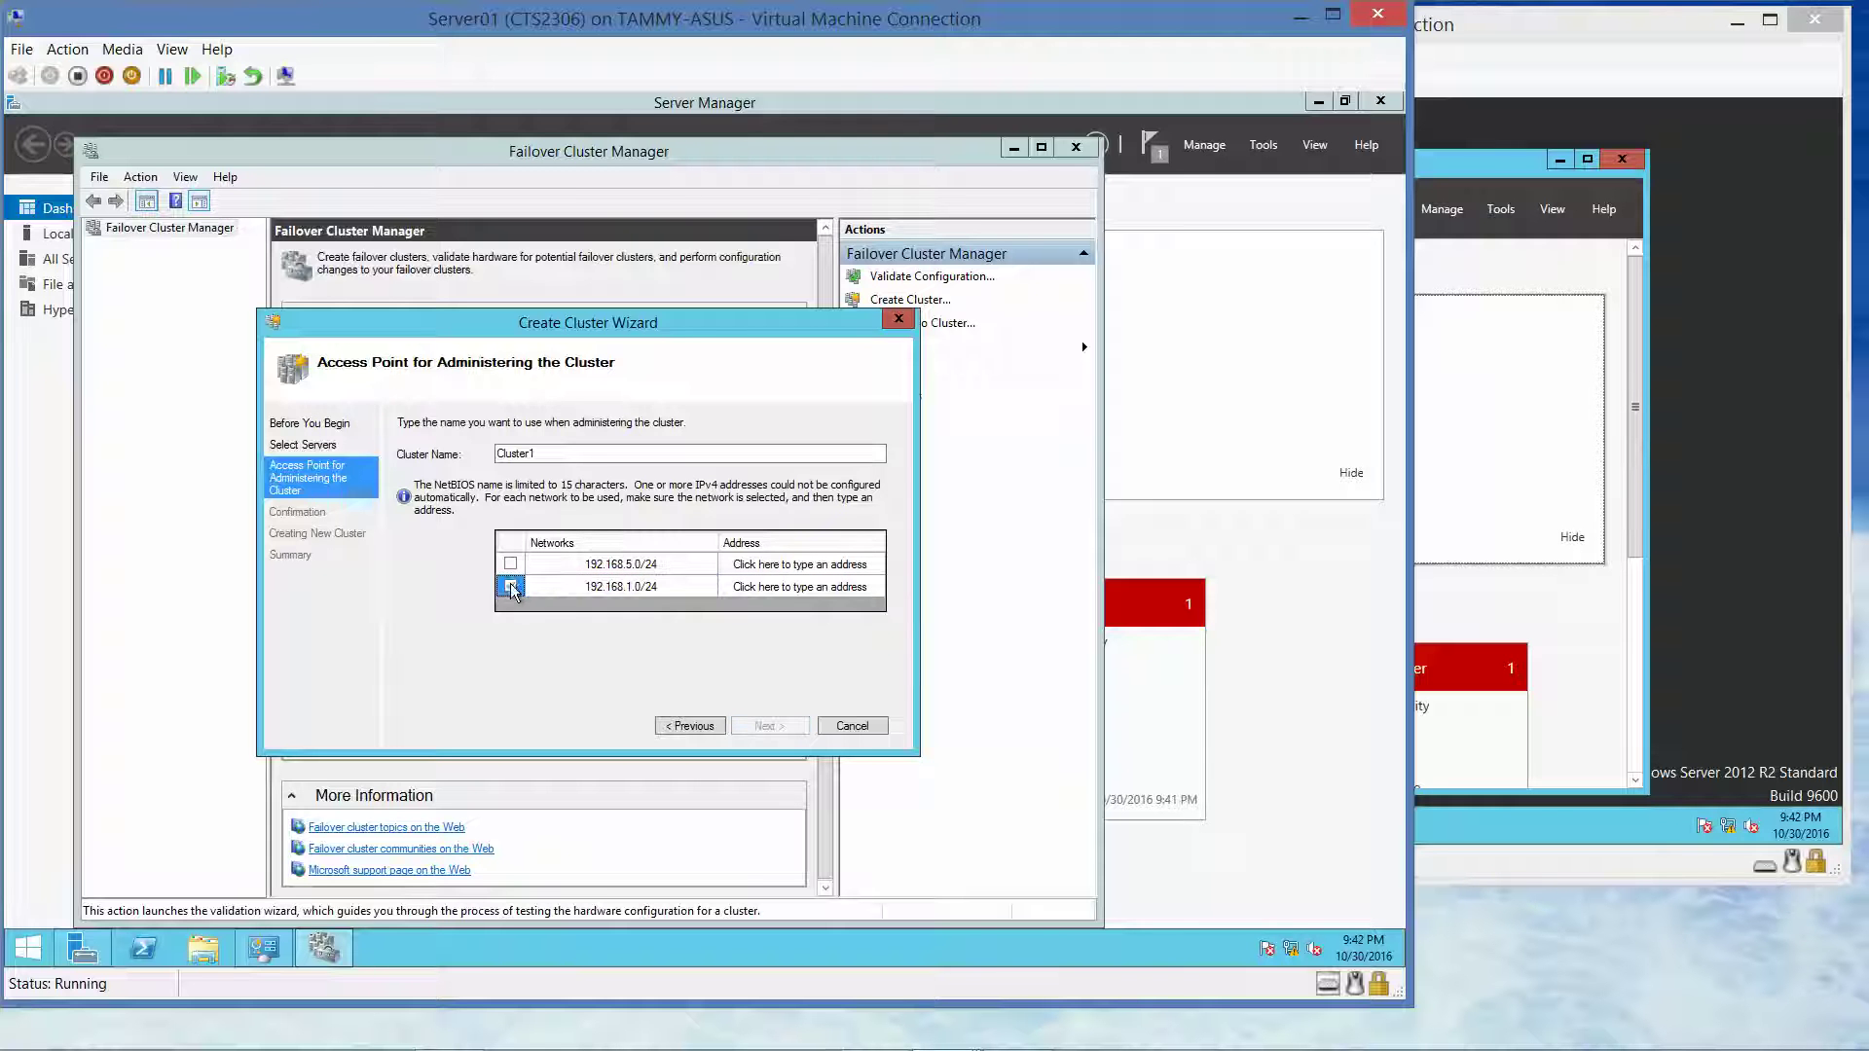
{"action": "left_click", "coordinate": [599, 583]}
{"action": "left_click", "coordinate": [747, 587]}
{"action": "left_click", "coordinate": [830, 584]}
{"action": "key", "text": "BackSpace"}
{"action": "type", "text": "3"}
{"action": "key", "text": "Tab"}
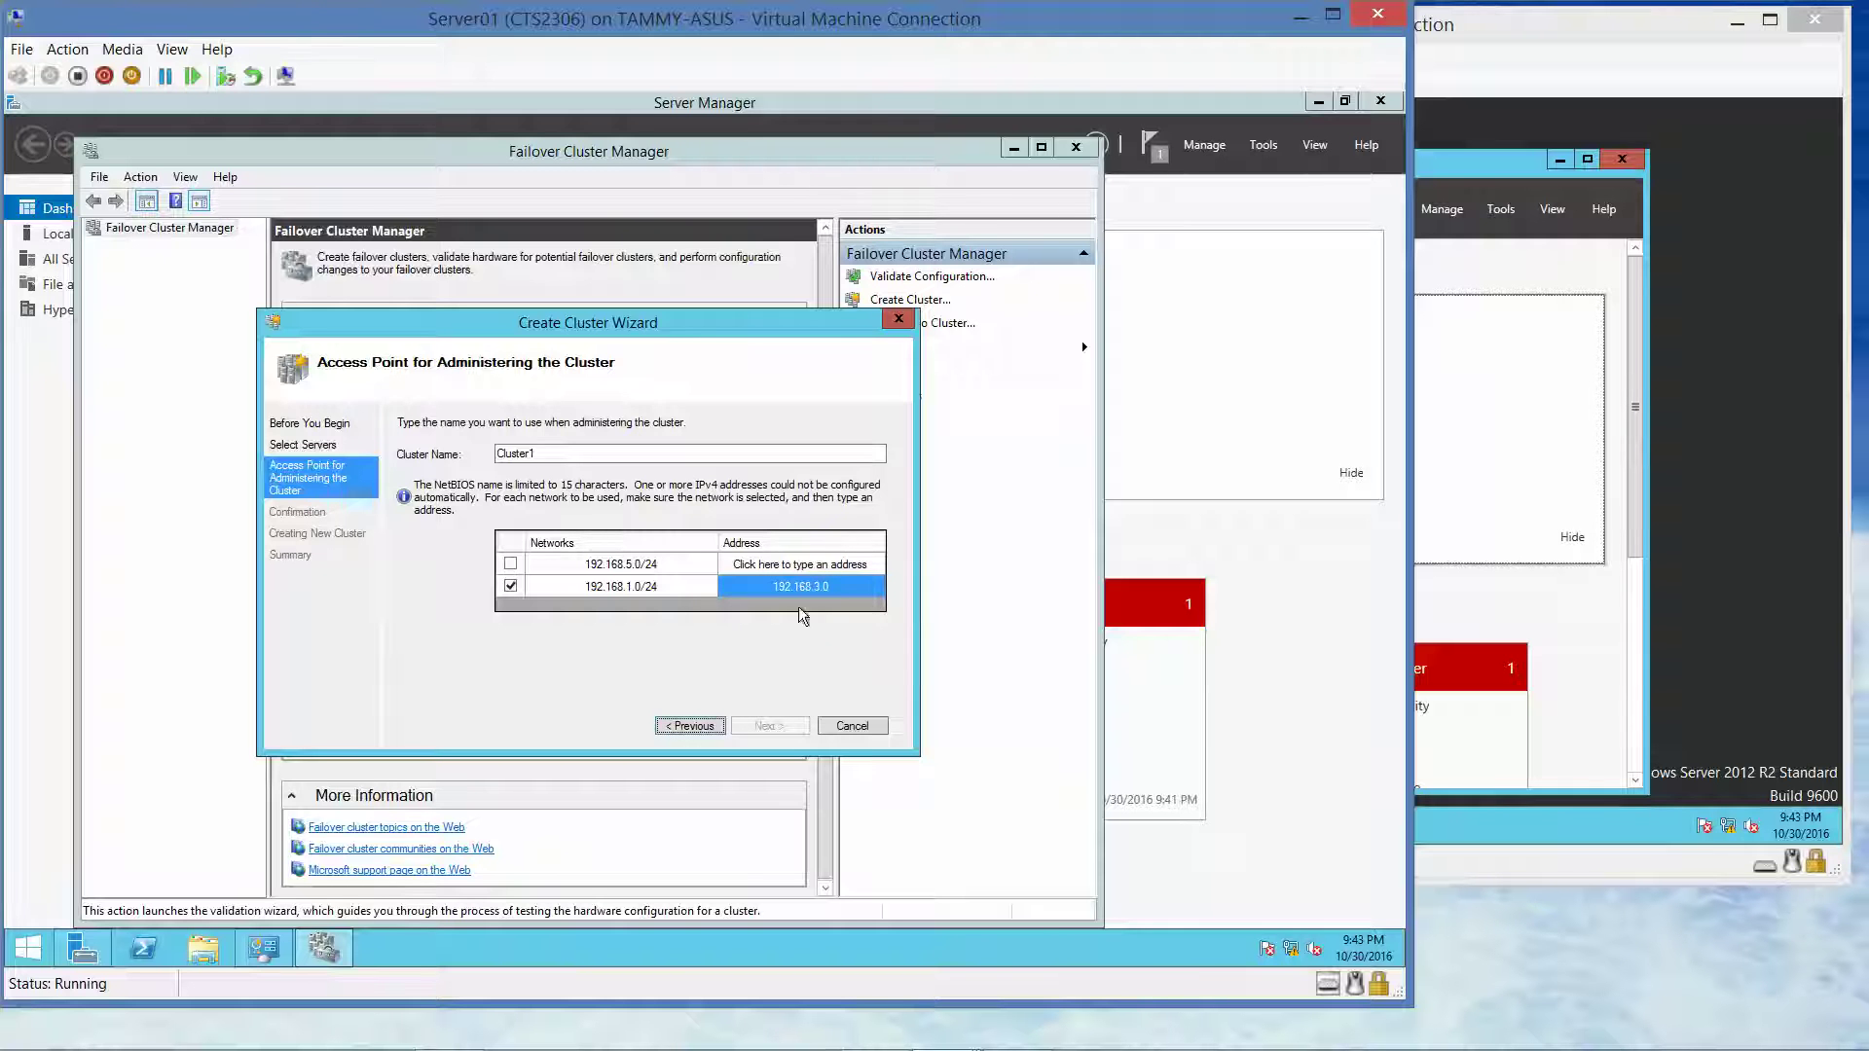
{"action": "left_click", "coordinate": [640, 587]}
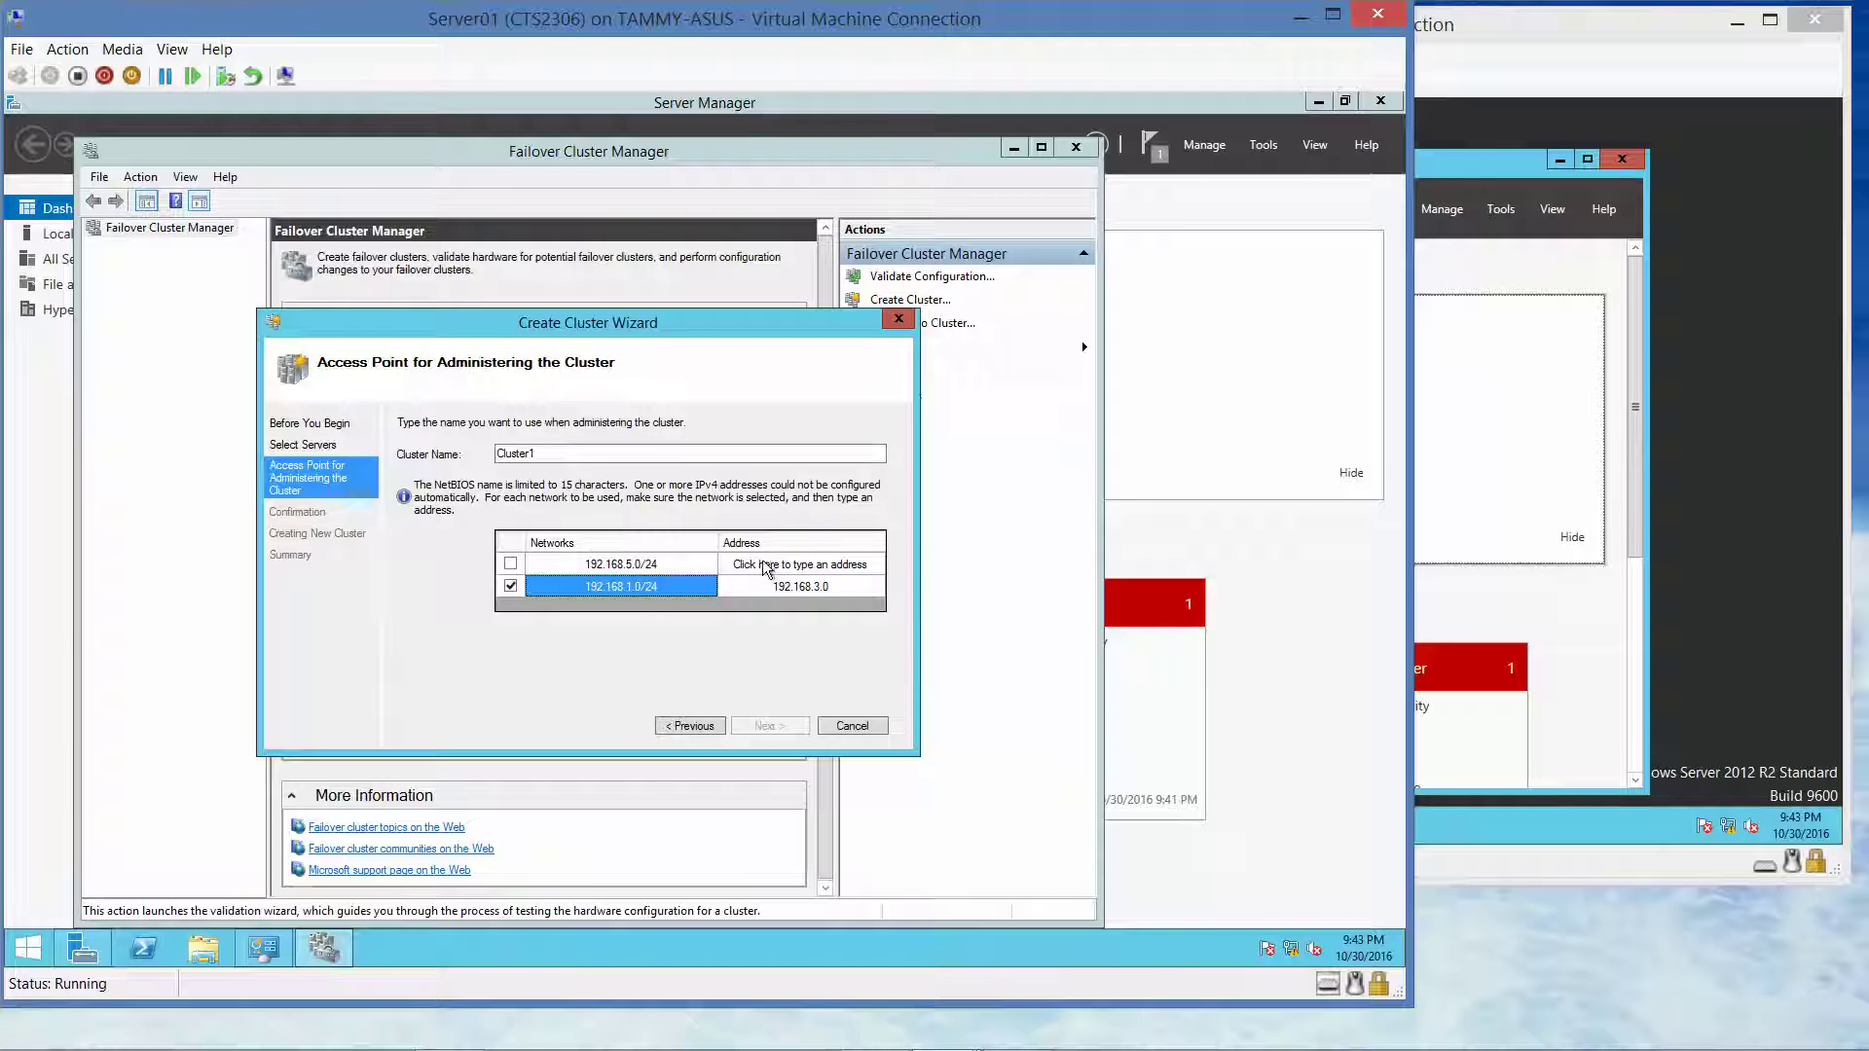
{"action": "left_click", "coordinate": [516, 588]}
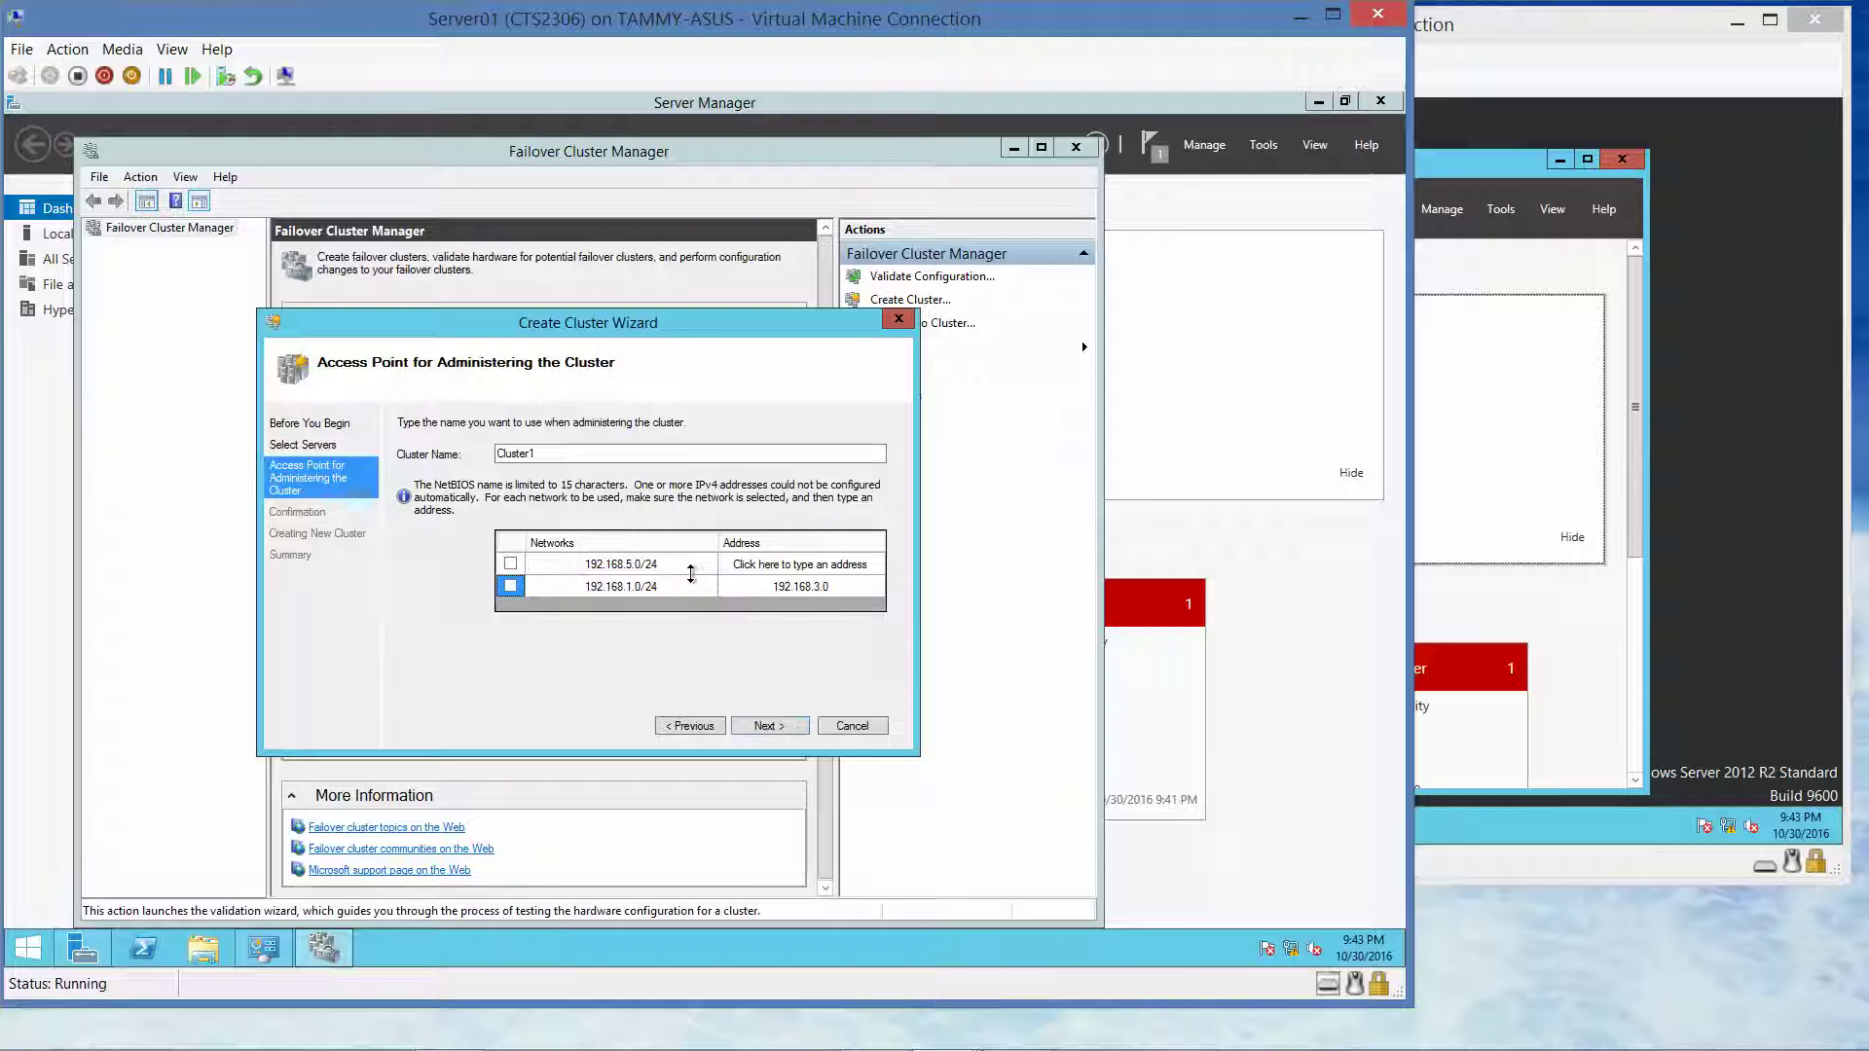
Step: Try enabling the 192.168.5.0/24 network, clear its address to 0.0.0.0, and leave both networks deselected
{"action": "left_click", "coordinate": [763, 565]}
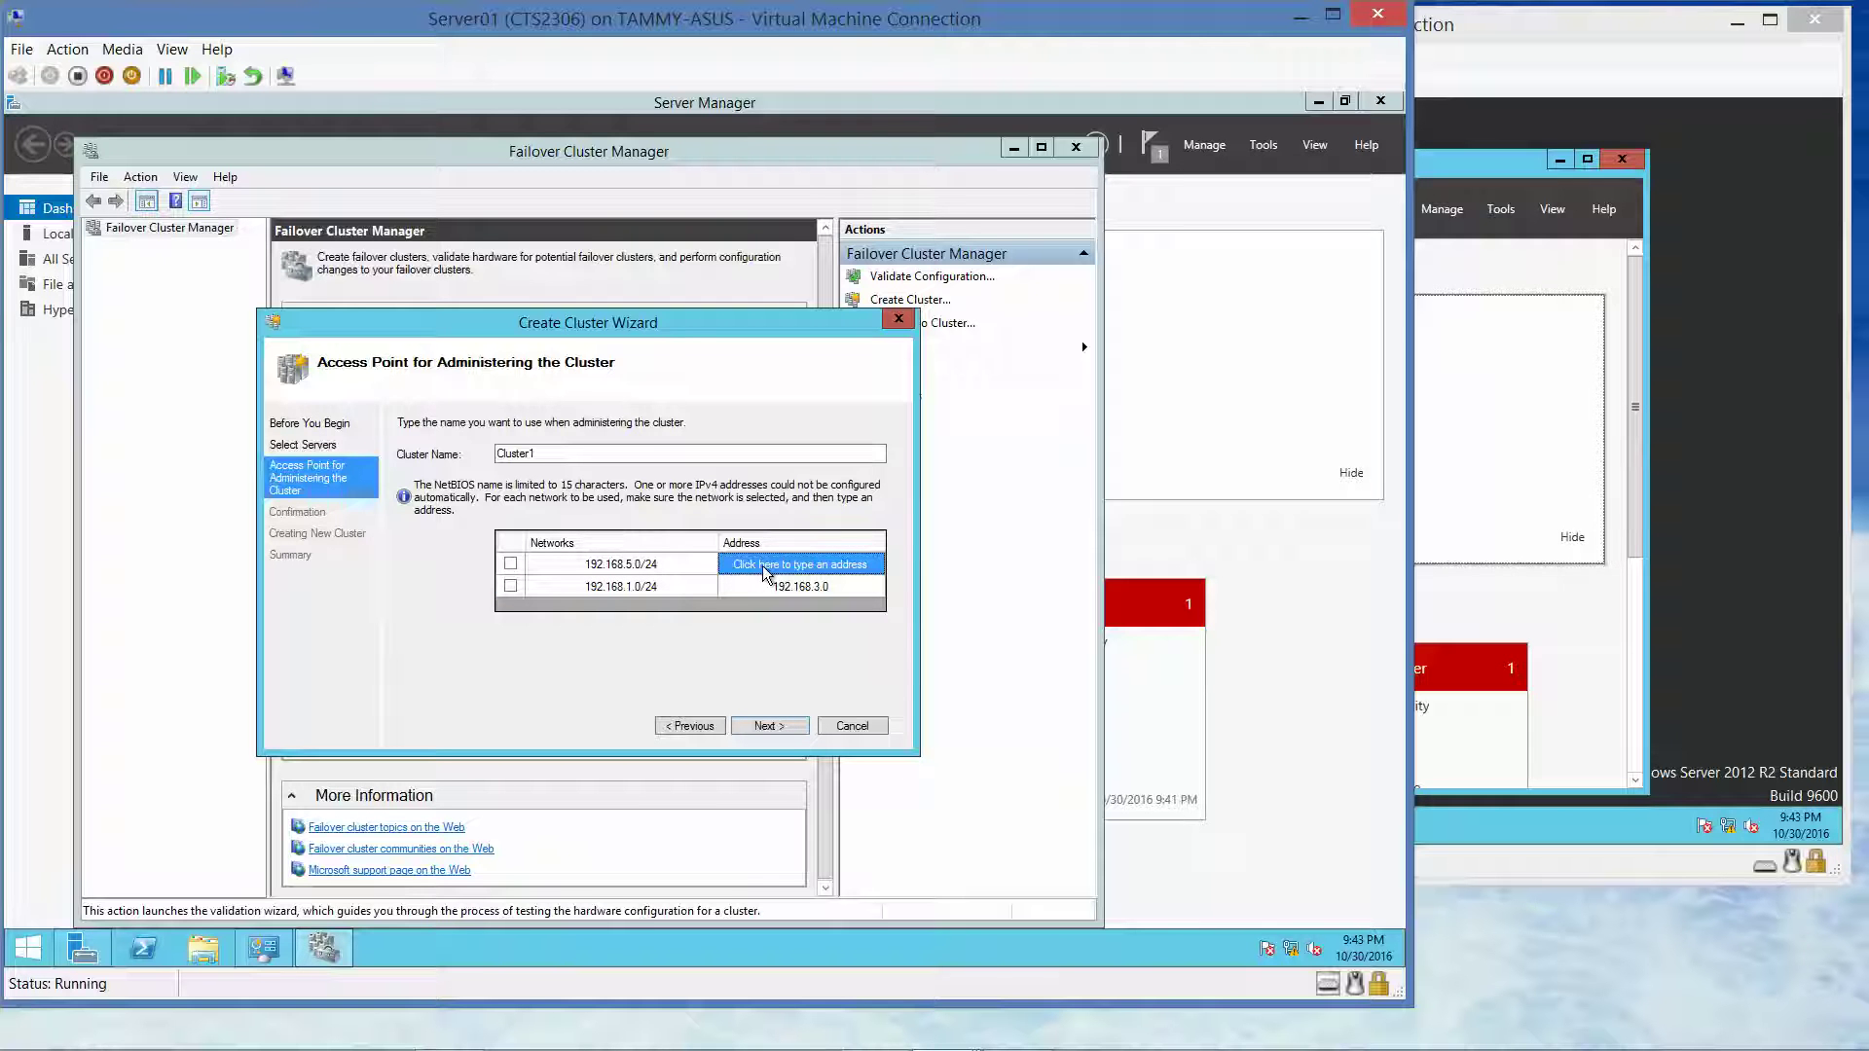
{"action": "left_click", "coordinate": [510, 562]}
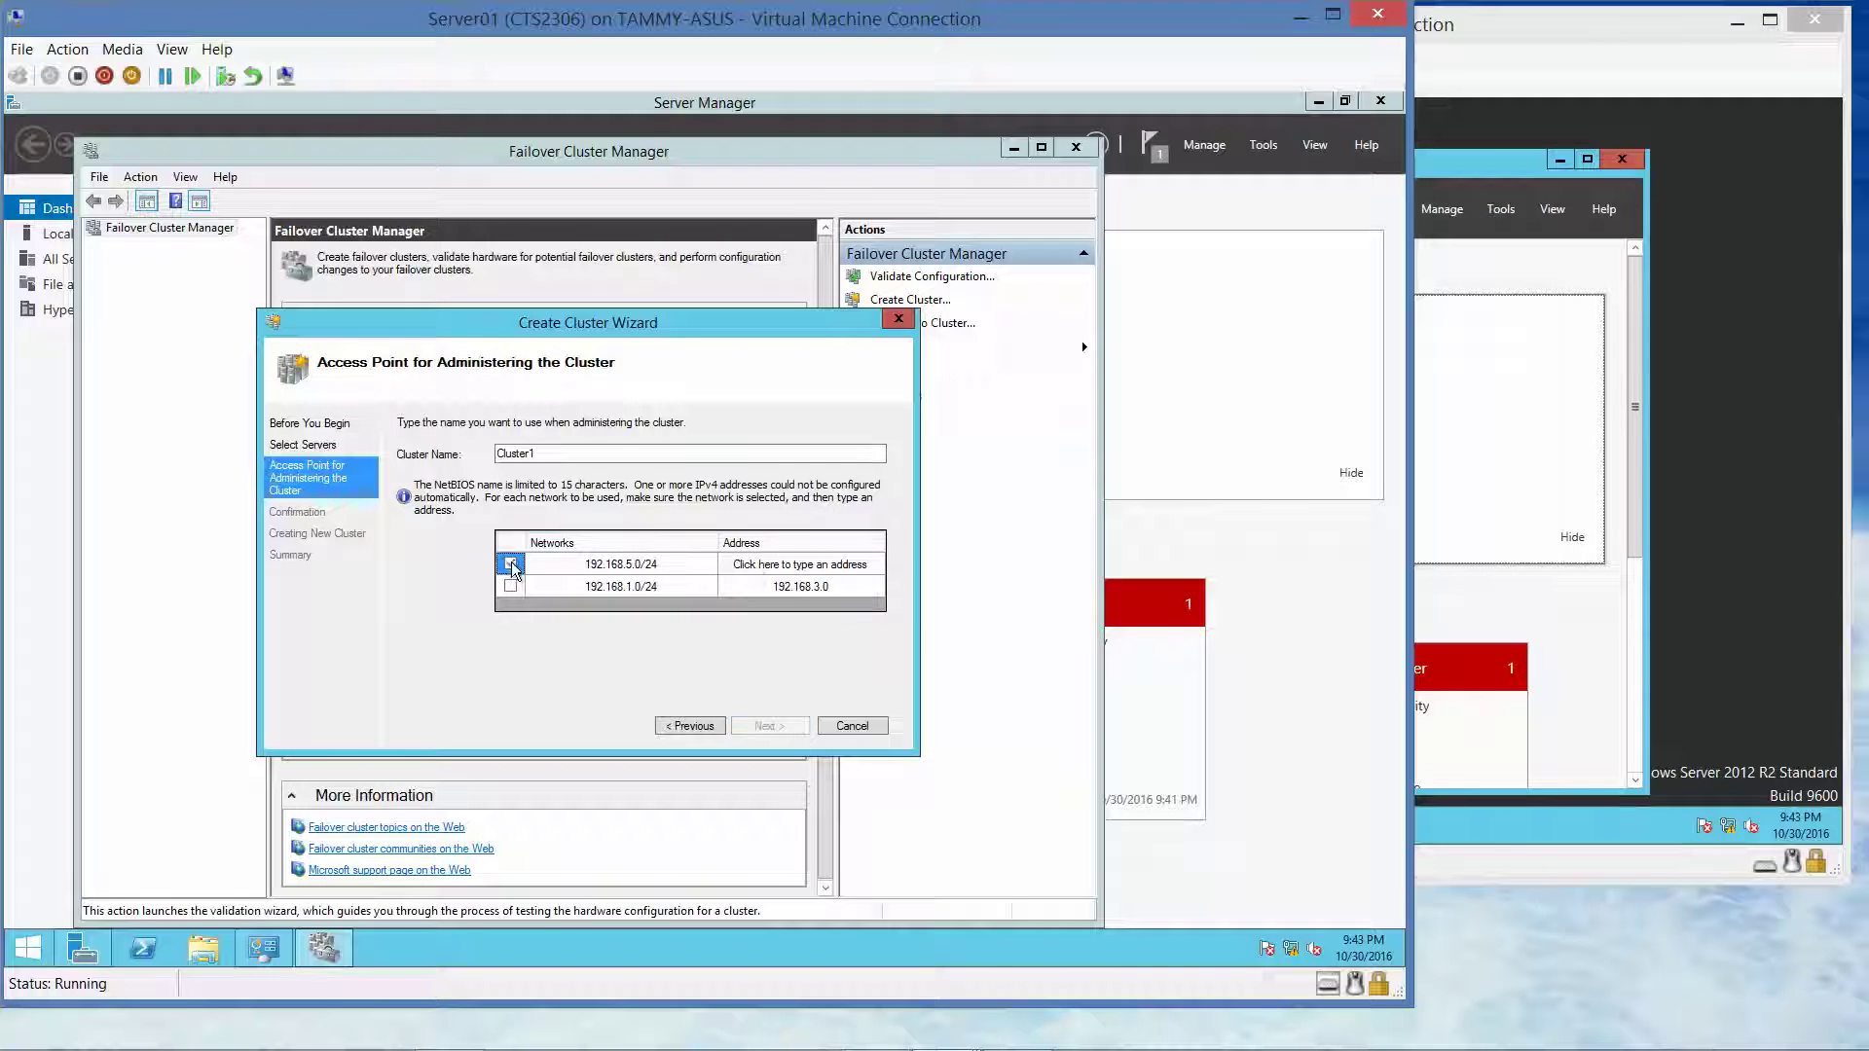
{"action": "left_click", "coordinate": [776, 564]}
{"action": "type", "text": "0"}
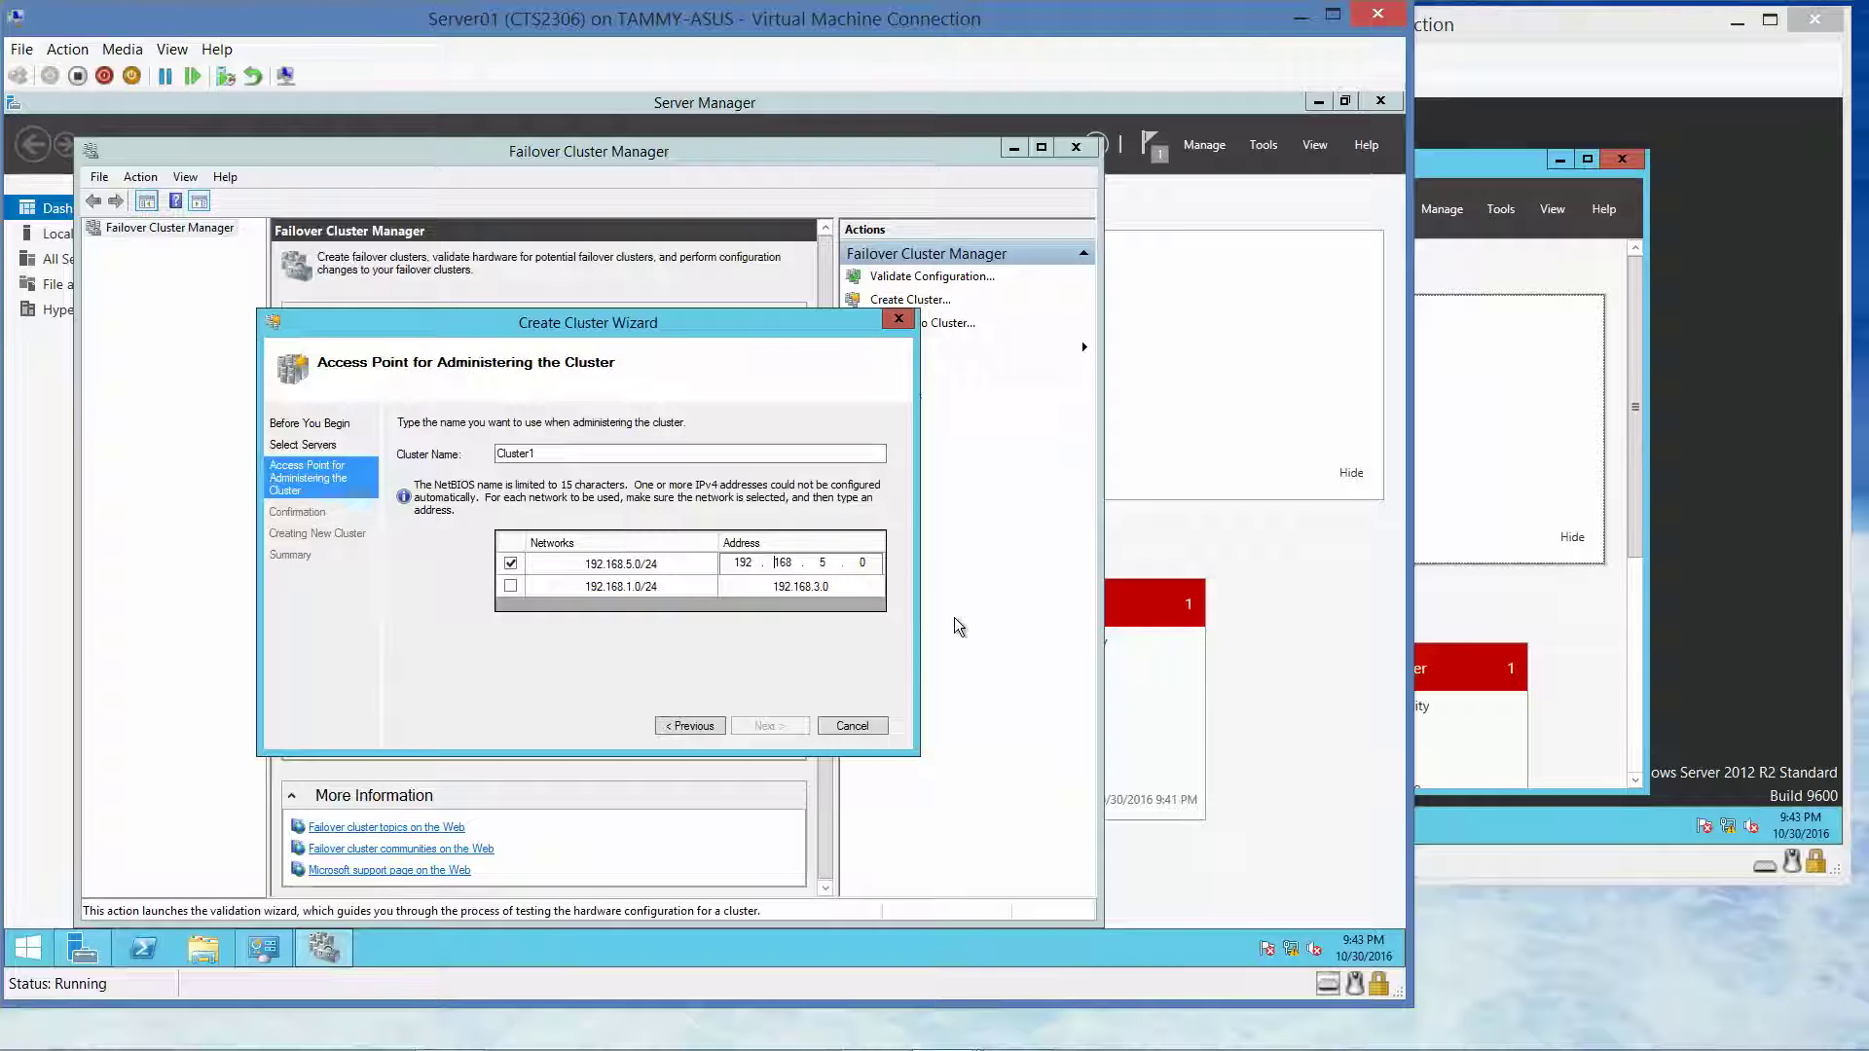
{"action": "key", "text": "Right"}
{"action": "key", "text": "Right"}
{"action": "key", "text": "BackSpace"}
{"action": "key", "text": "BackSpace"}
{"action": "key", "text": "BackSpace"}
{"action": "key", "text": "BackSpace"}
{"action": "key", "text": "BackSpace"}
{"action": "key", "text": "BackSpace"}
{"action": "key", "text": "BackSpace"}
{"action": "key", "text": "BackSpace"}
{"action": "left_click", "coordinate": [749, 586]}
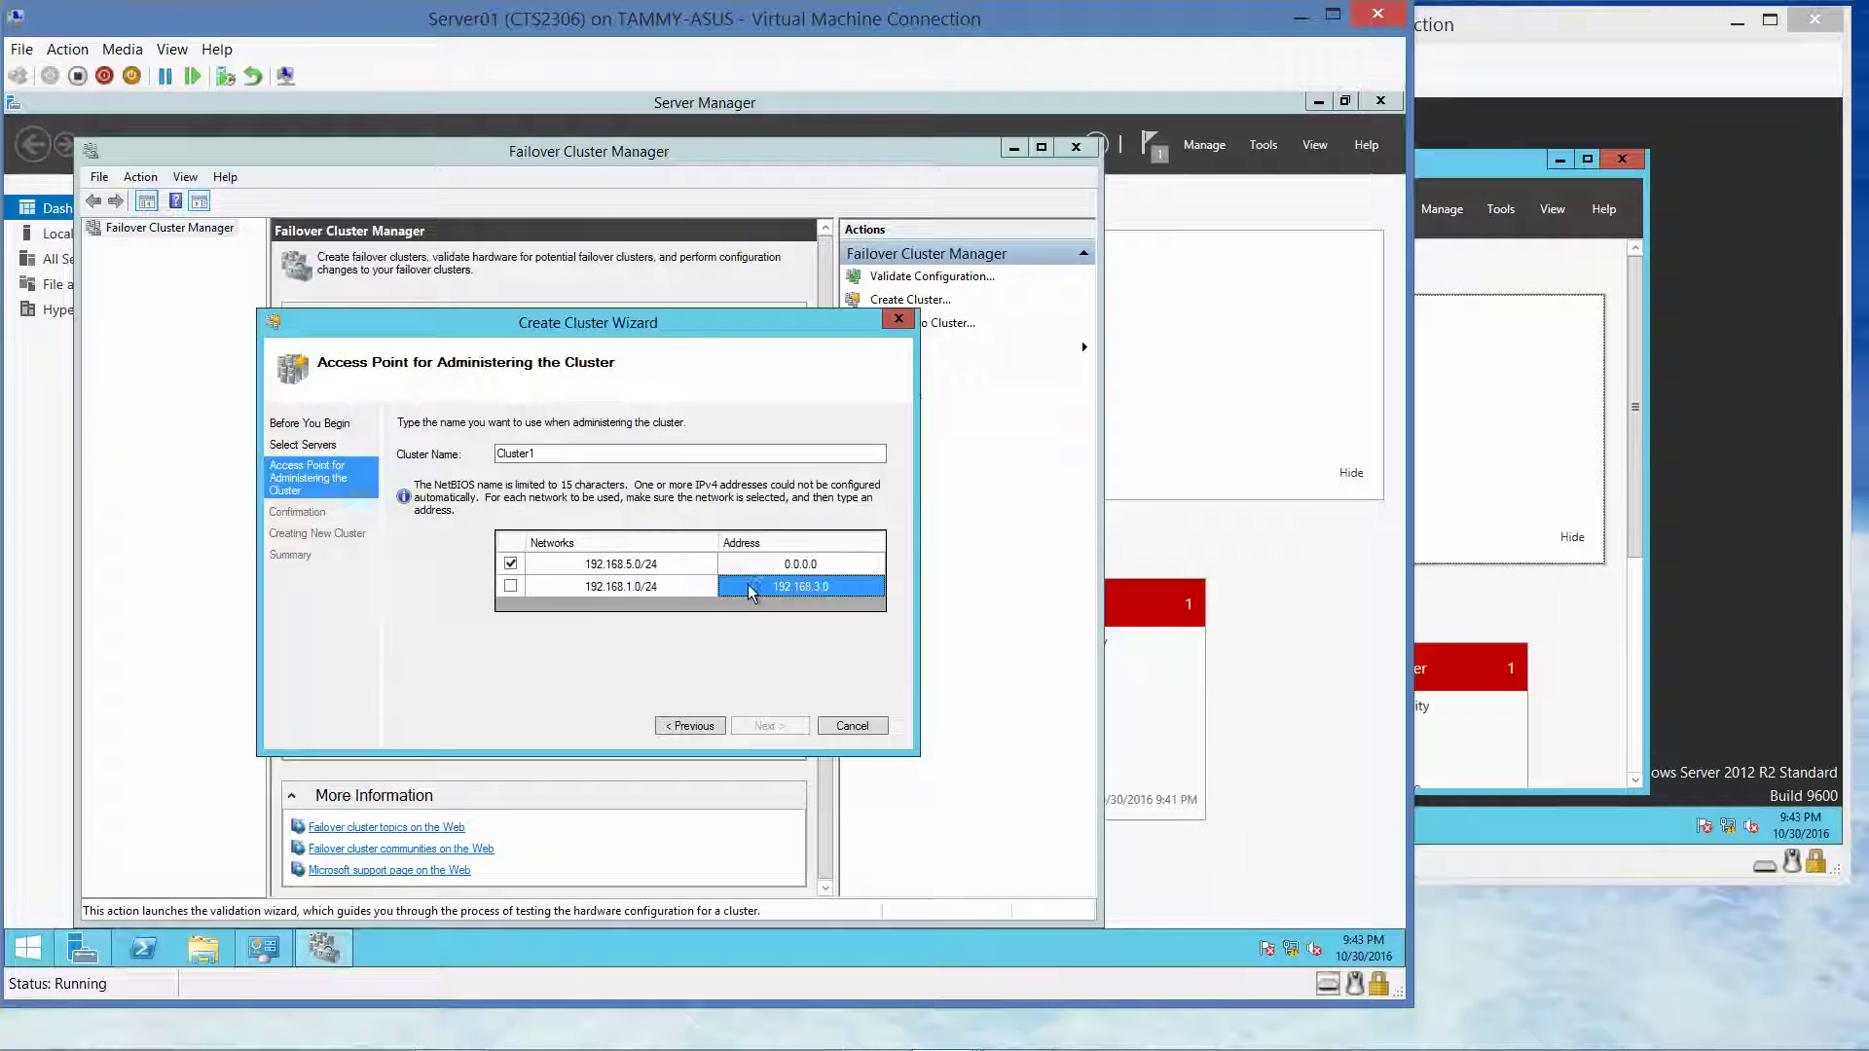
{"action": "left_click", "coordinate": [511, 586]}
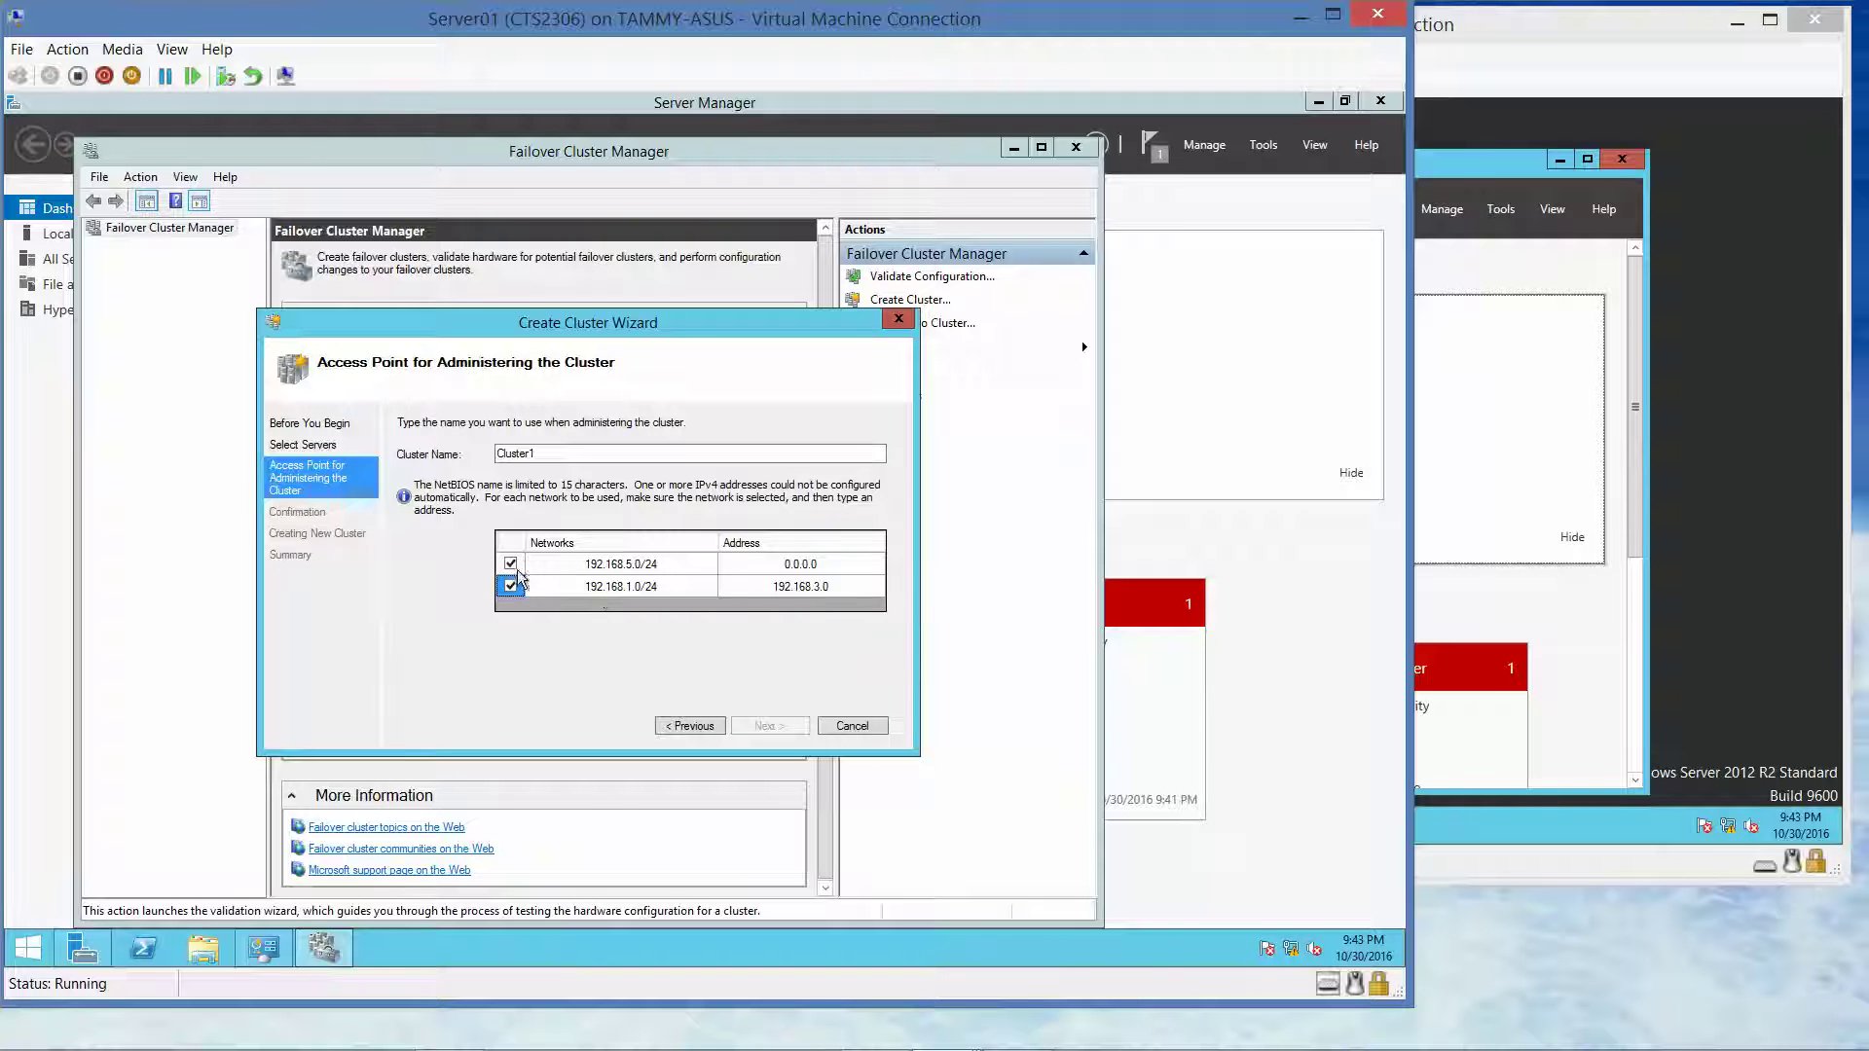
{"action": "left_click", "coordinate": [510, 563]}
{"action": "left_click", "coordinate": [510, 586]}
{"action": "left_click", "coordinate": [510, 586]}
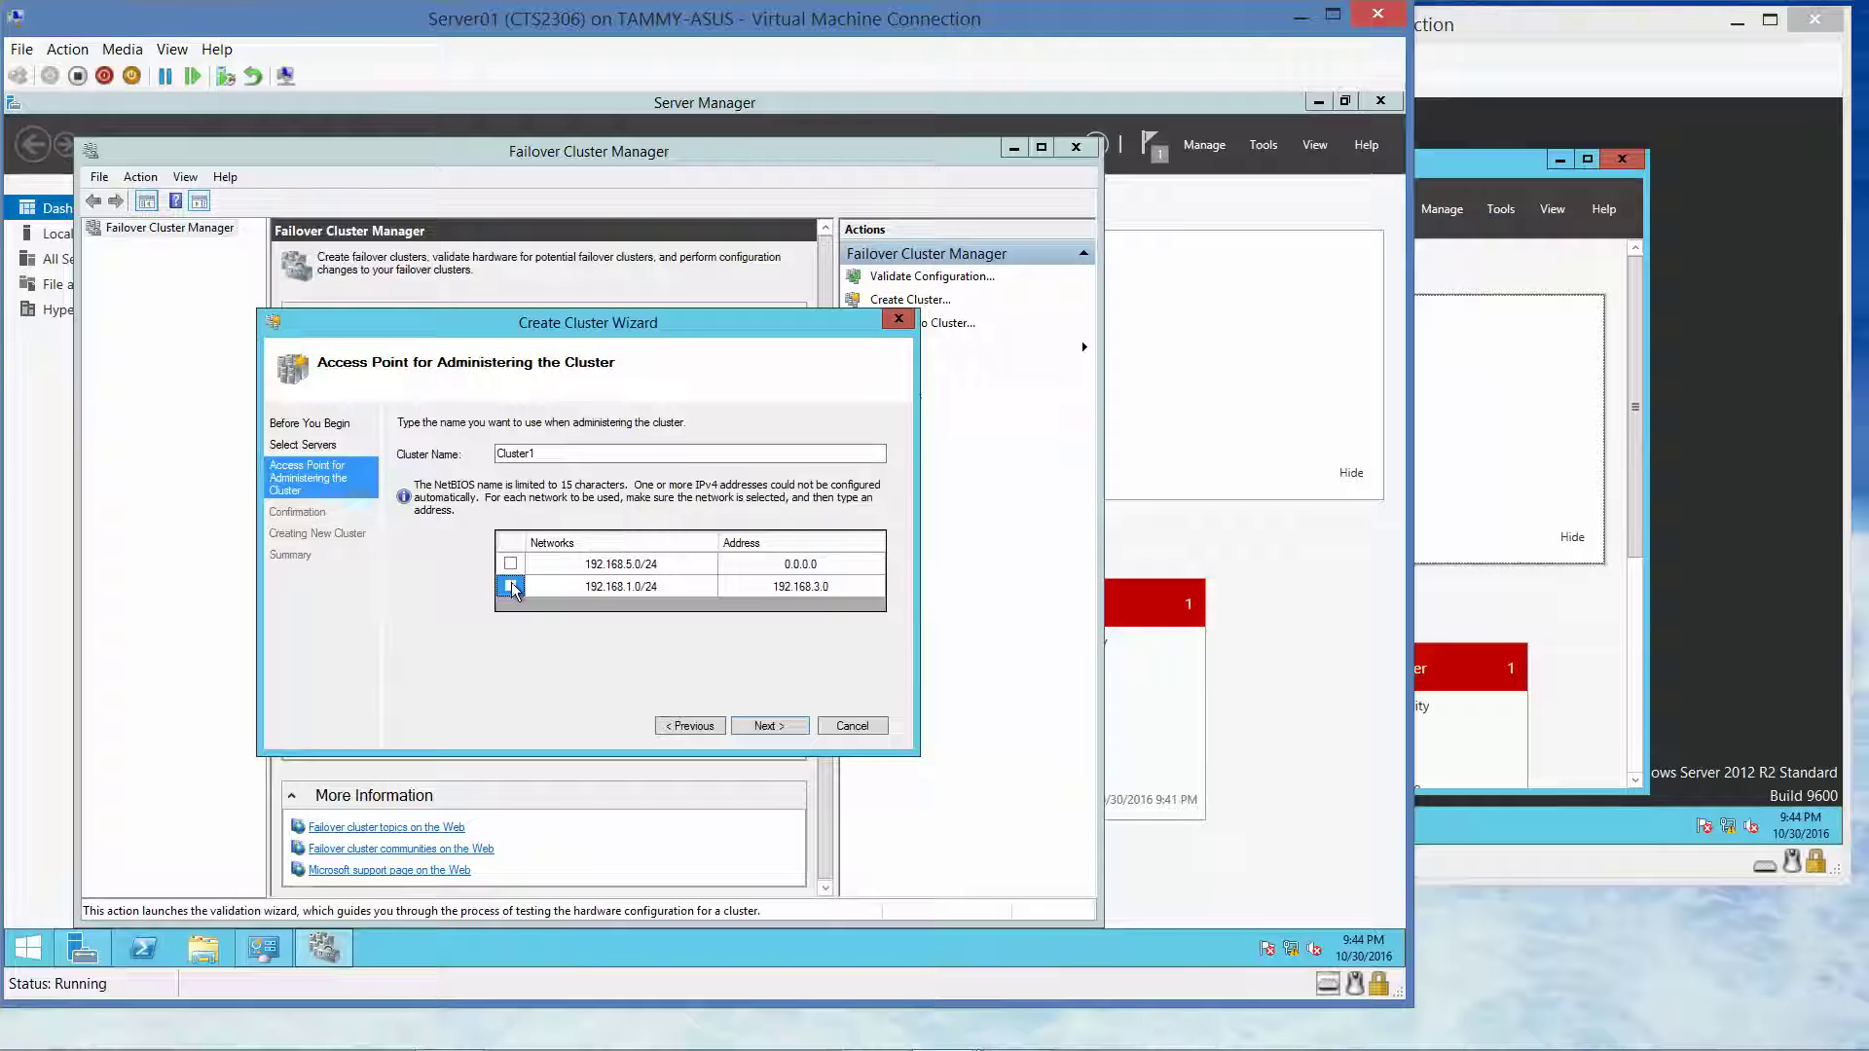
Step: Enable the 192.168.1.0/24 network for the cluster access point and set its address to 192.168.1.52
{"action": "left_click", "coordinate": [510, 586]}
{"action": "left_click", "coordinate": [596, 582]}
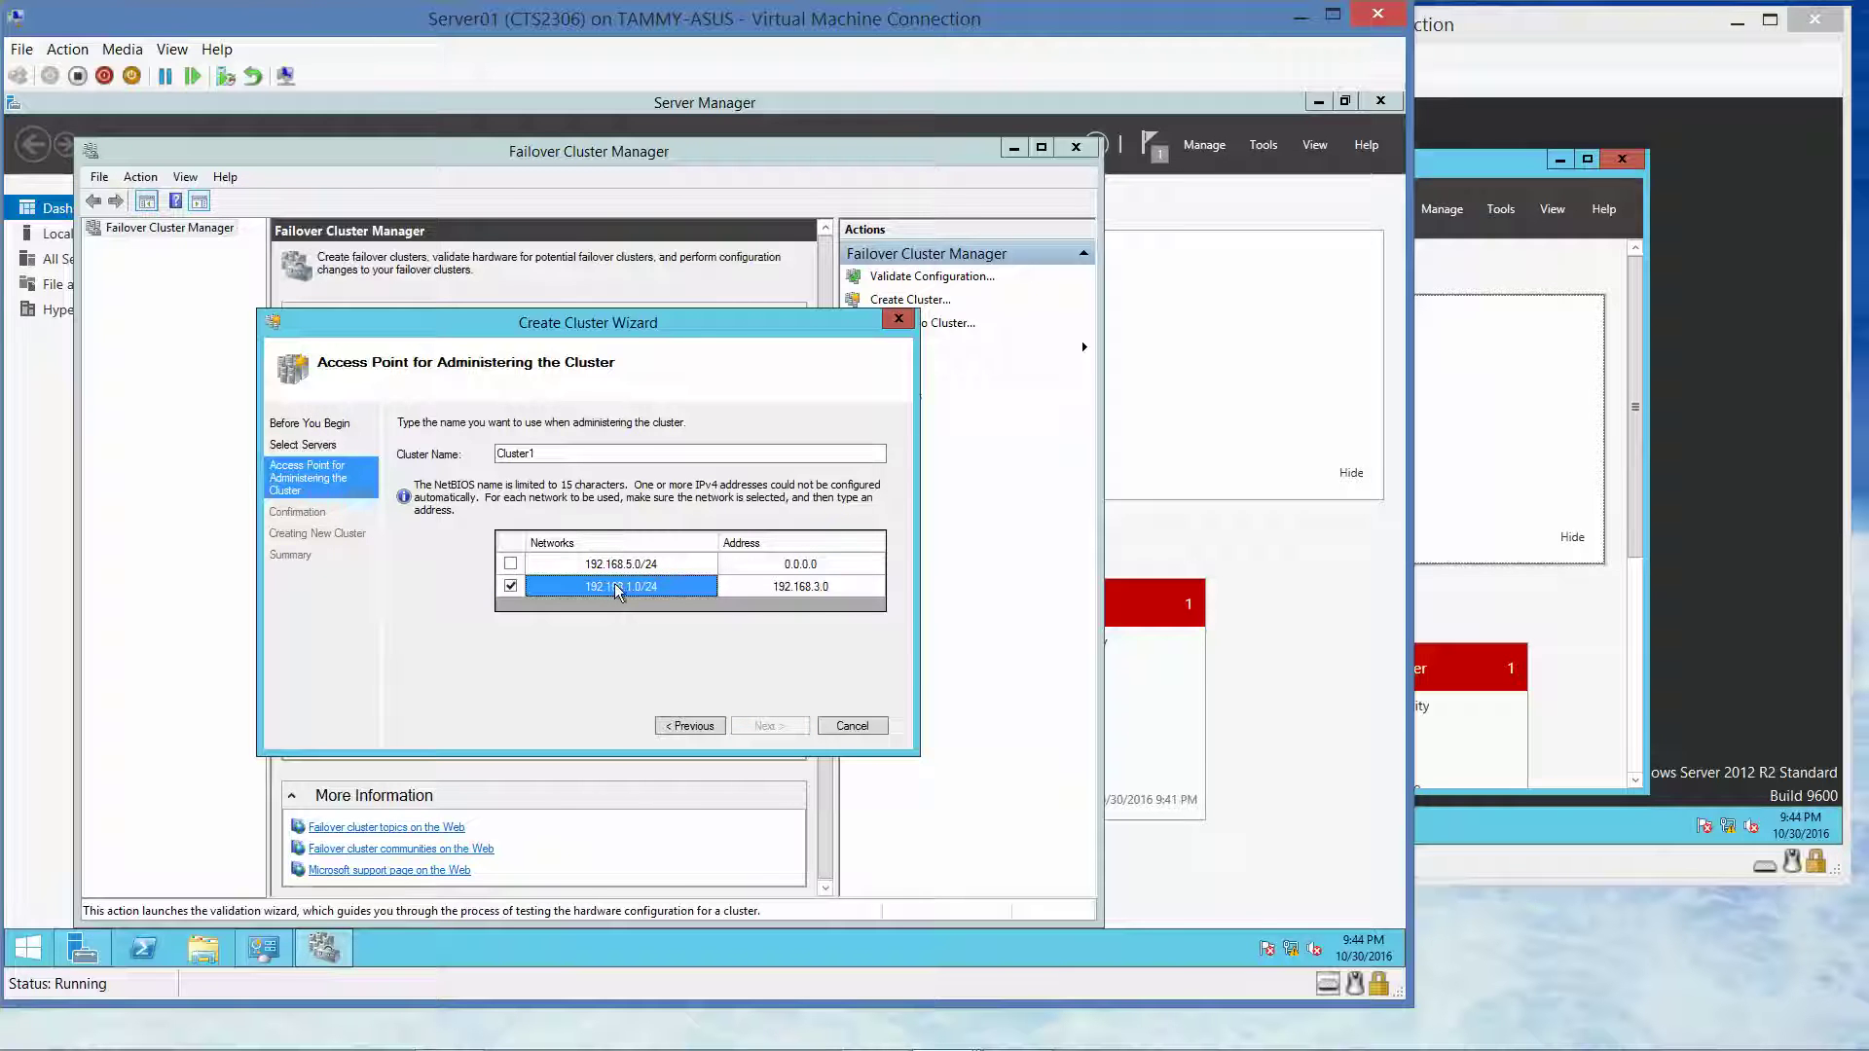
{"action": "key", "text": "BackSpace"}
{"action": "left_click", "coordinate": [820, 587]}
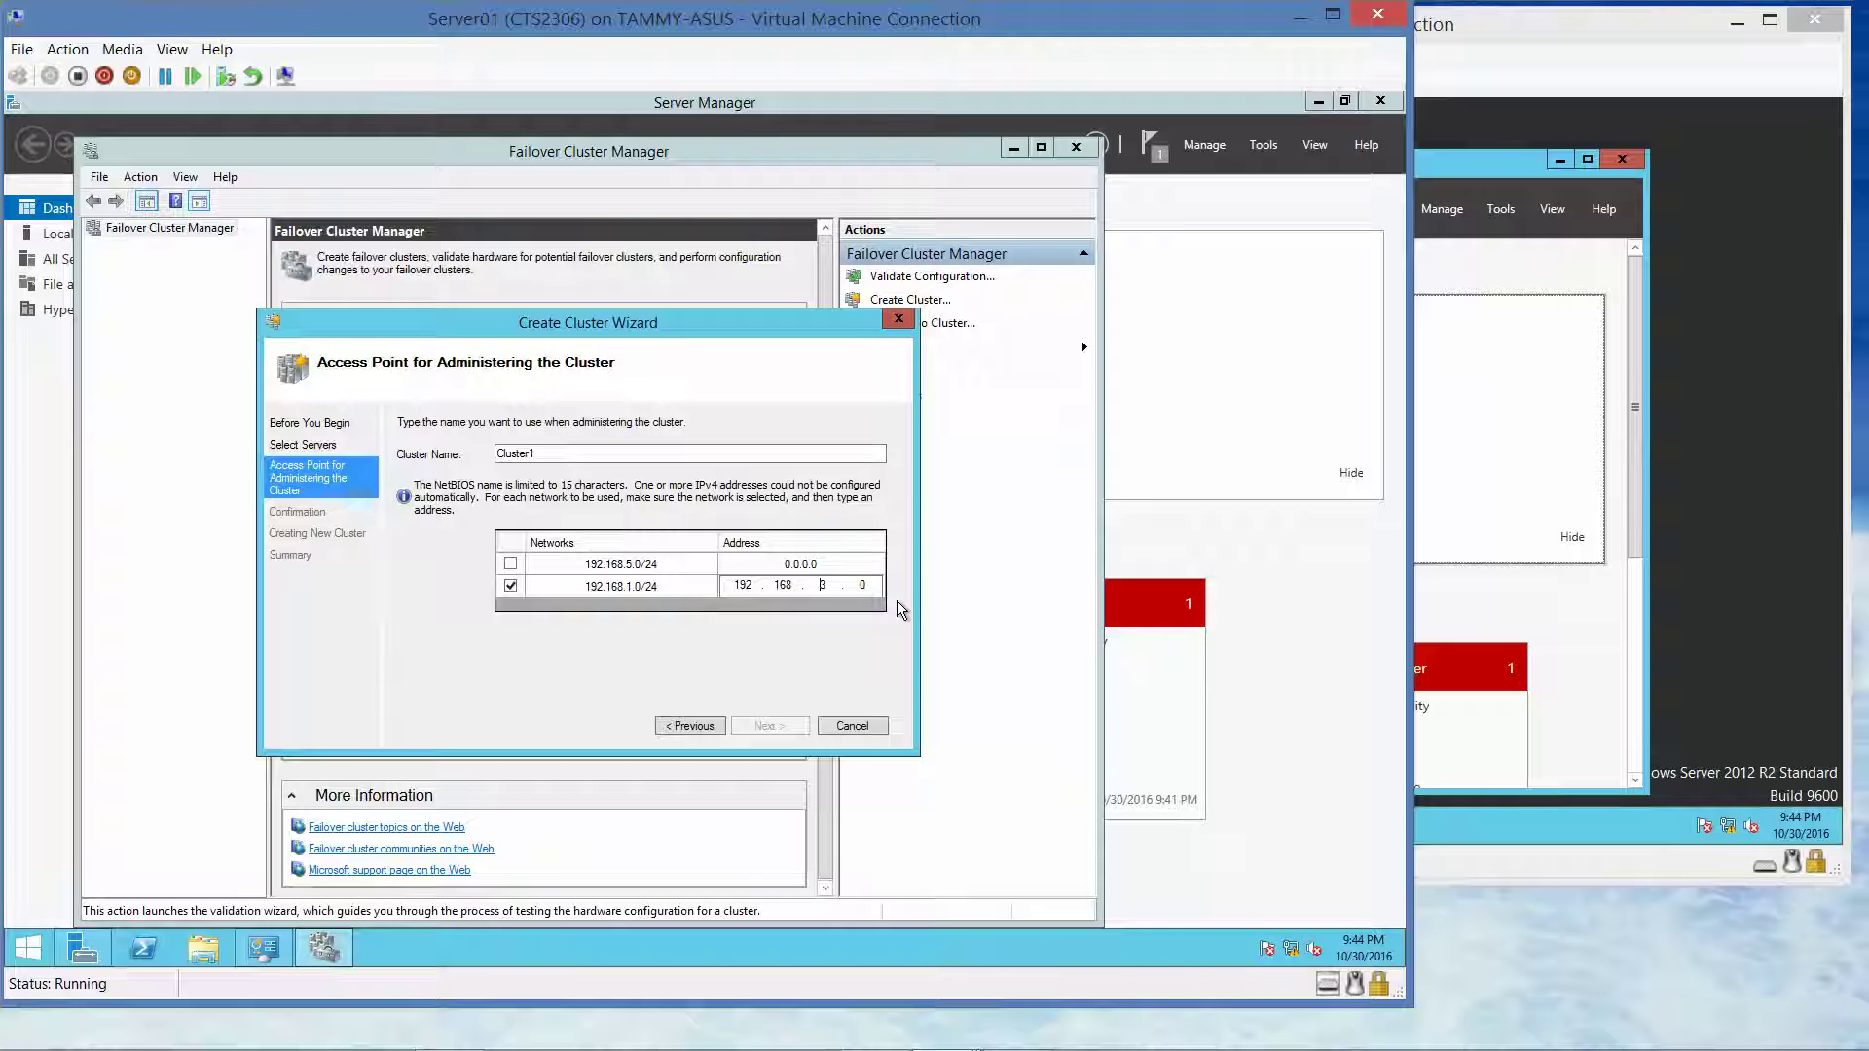
{"action": "key", "text": "Right"}
{"action": "type", "text": "1"}
{"action": "key", "text": "Right"}
{"action": "key", "text": "Delete"}
{"action": "type", "text": "5"}
{"action": "left_click", "coordinate": [822, 561]}
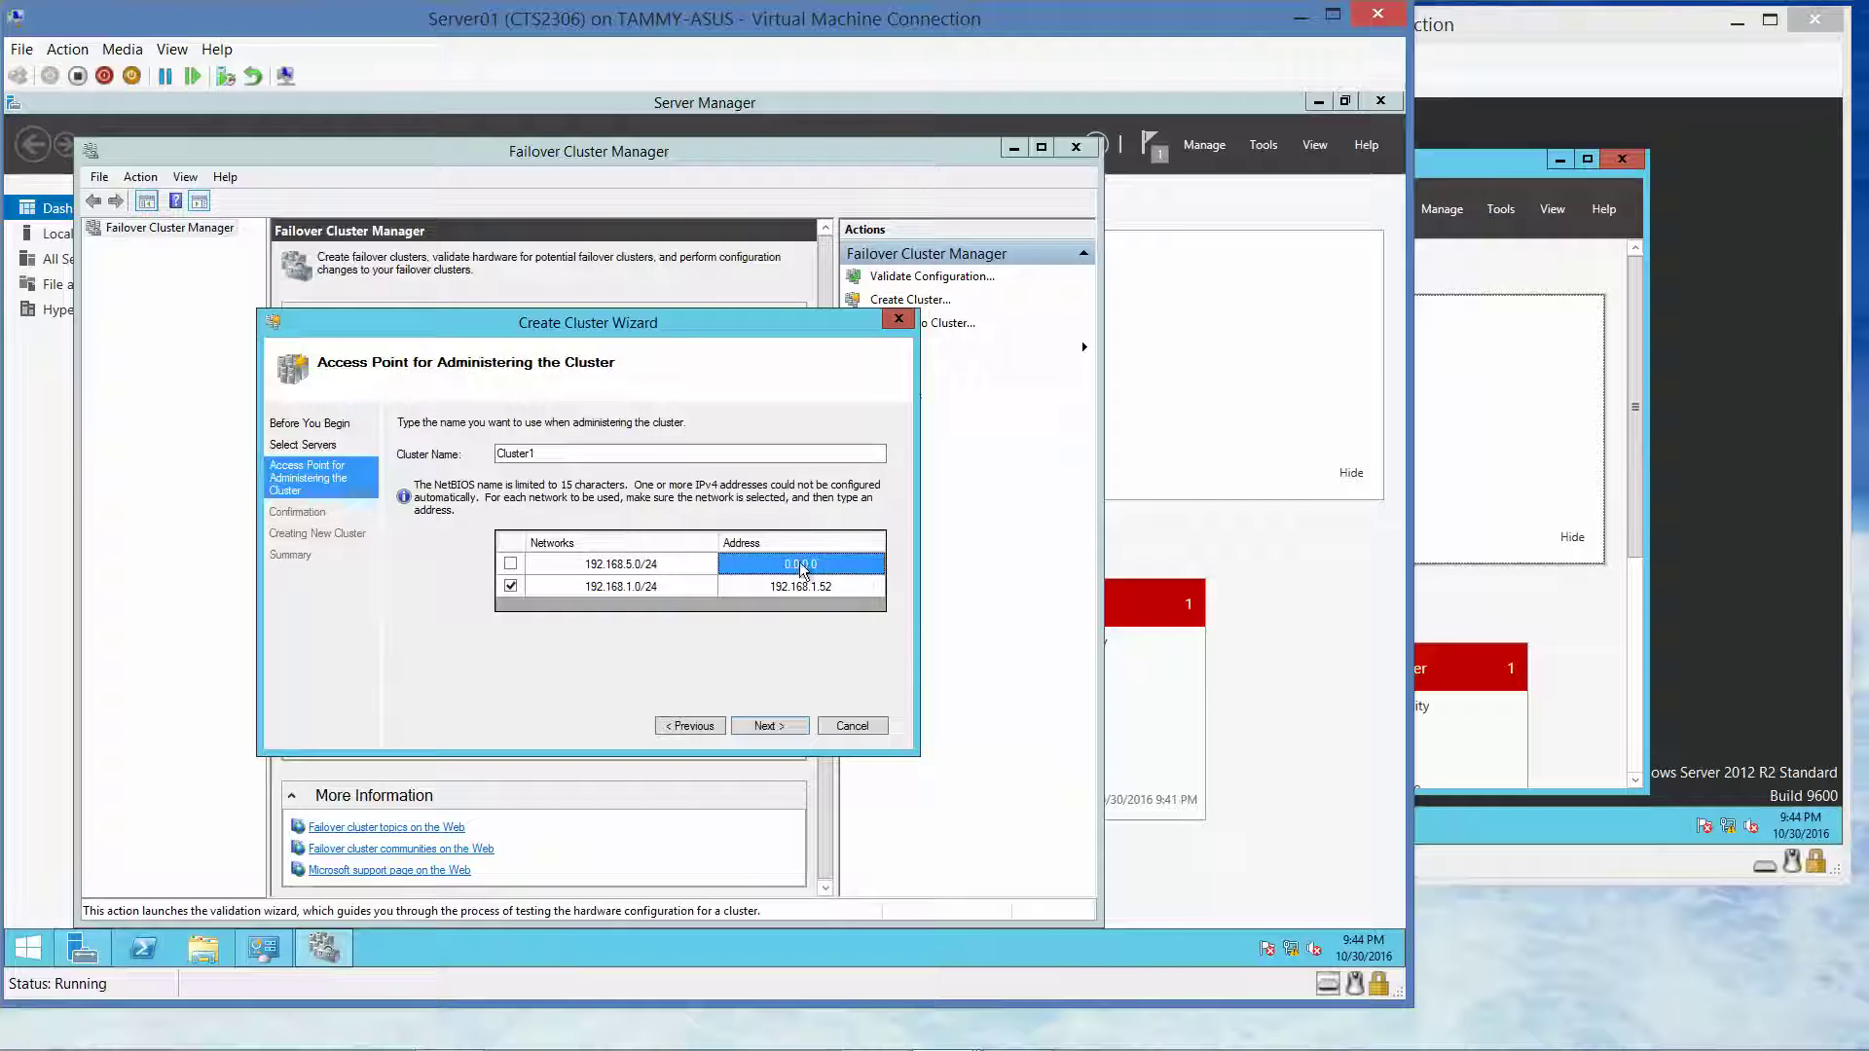
Step: Try enabling the 192.168.5.0/24 network with the address 192.168.3.0, and deselect that network again
{"action": "left_click", "coordinate": [510, 586]}
{"action": "left_click", "coordinate": [510, 564]}
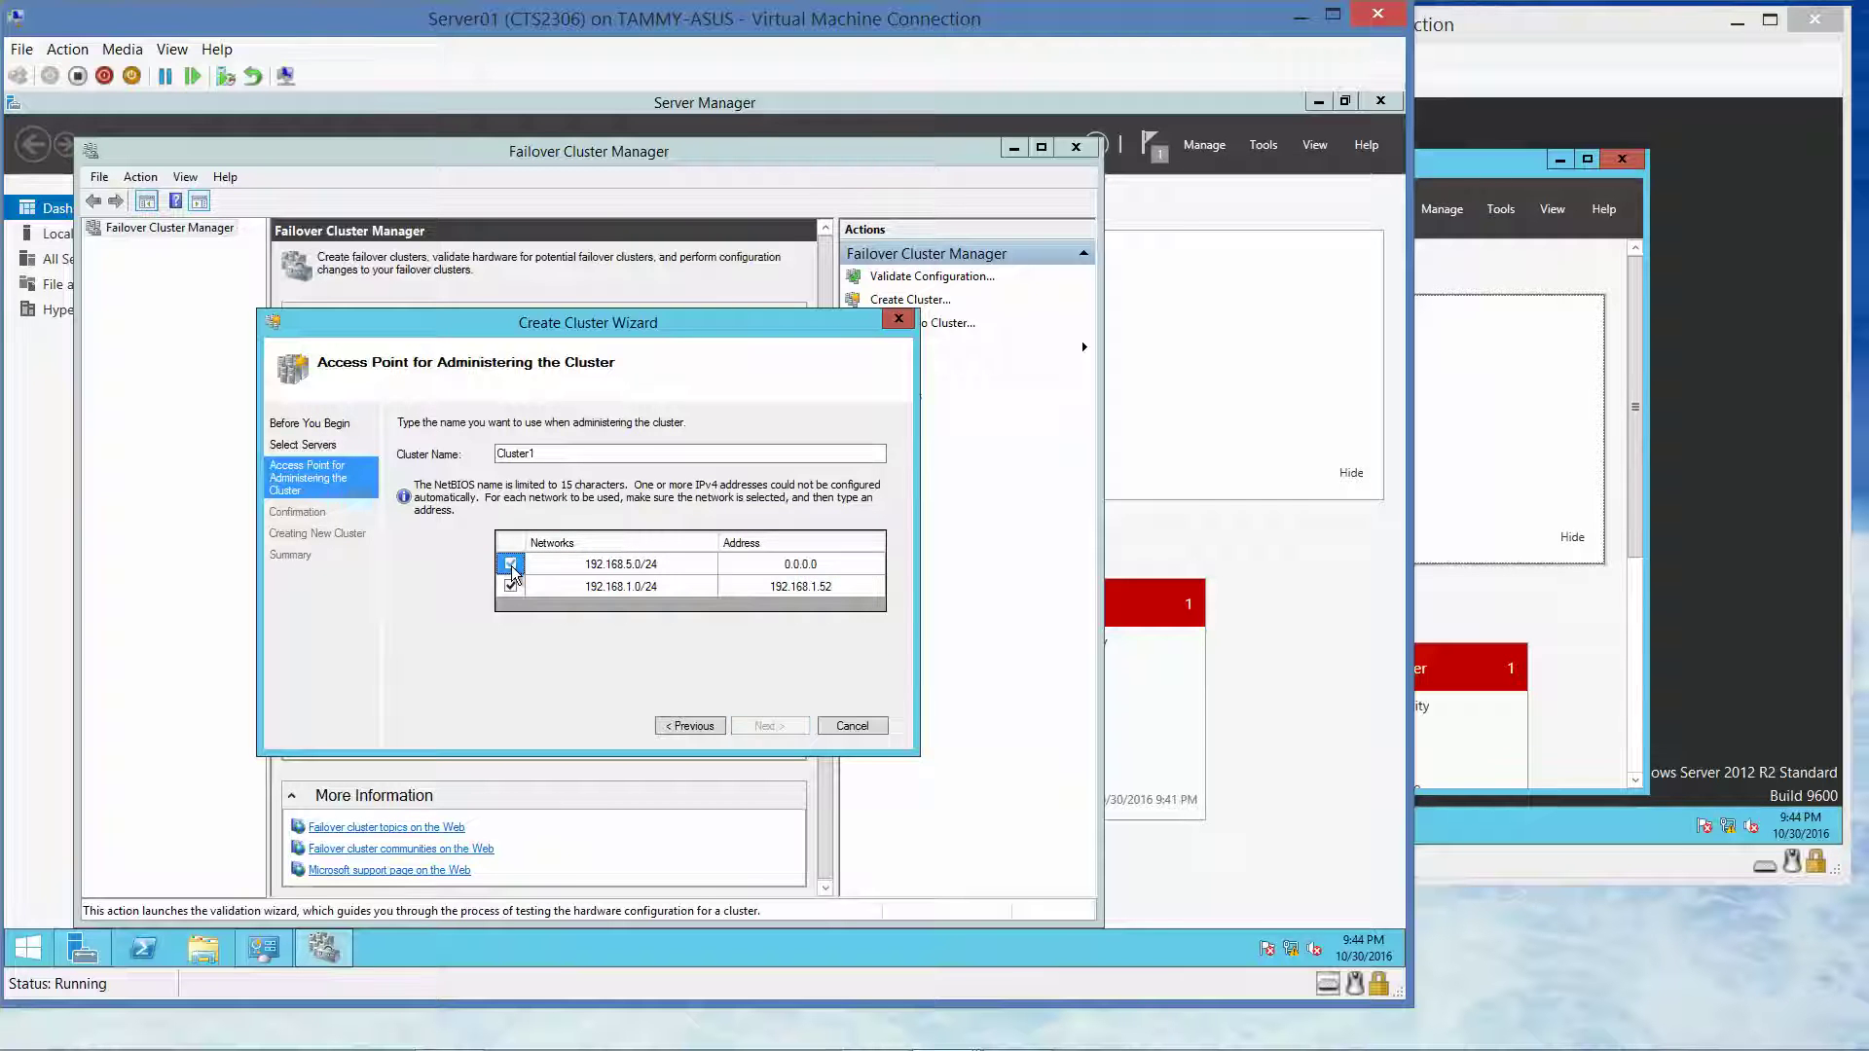
{"action": "left_click", "coordinate": [822, 565]}
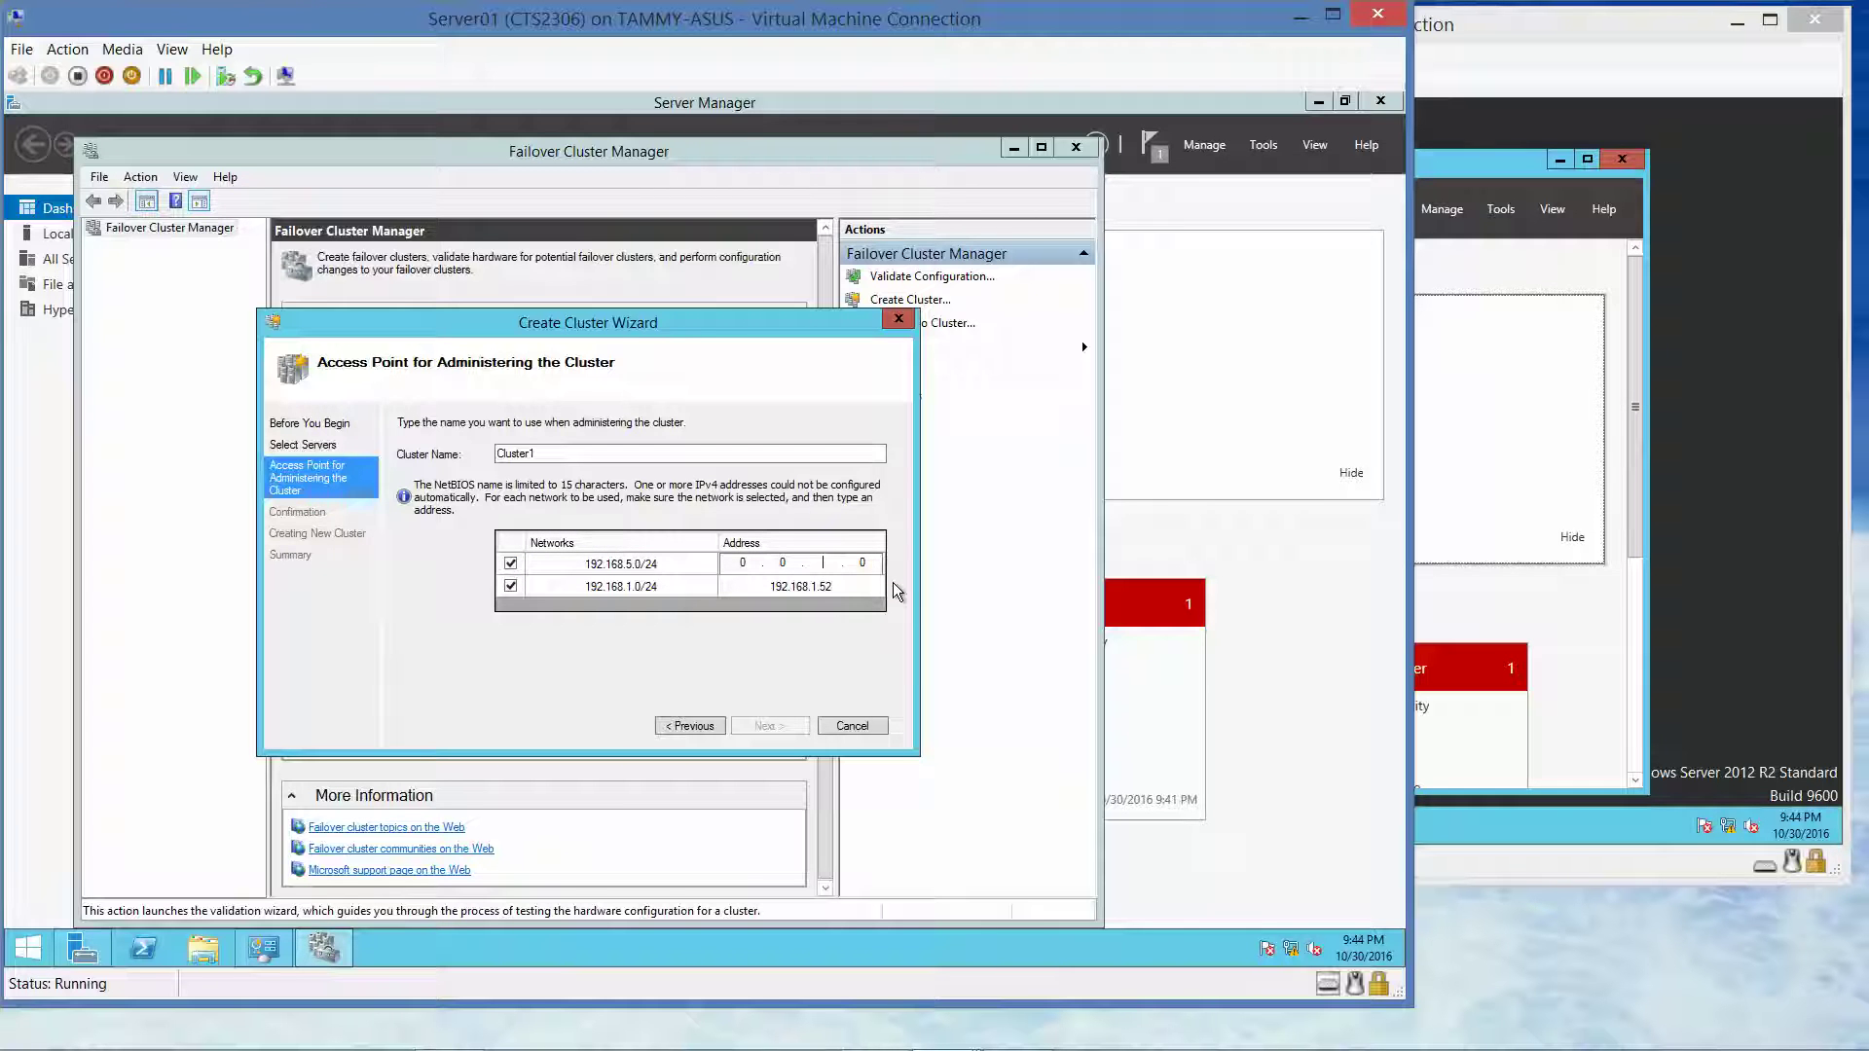
{"action": "key", "text": "BackSpace"}
{"action": "key", "text": "BackSpace"}
{"action": "key", "text": "BackSpace"}
{"action": "key", "text": "BackSpace"}
{"action": "key", "text": "BackSpace"}
{"action": "type", "text": "192 . "}
{"action": "type", "text": "19"}
{"action": "key", "text": "BackSpace"}
{"action": "type", "text": "68"}
{"action": "key", "text": "Tab"}
{"action": "left_click", "coordinate": [511, 564]}
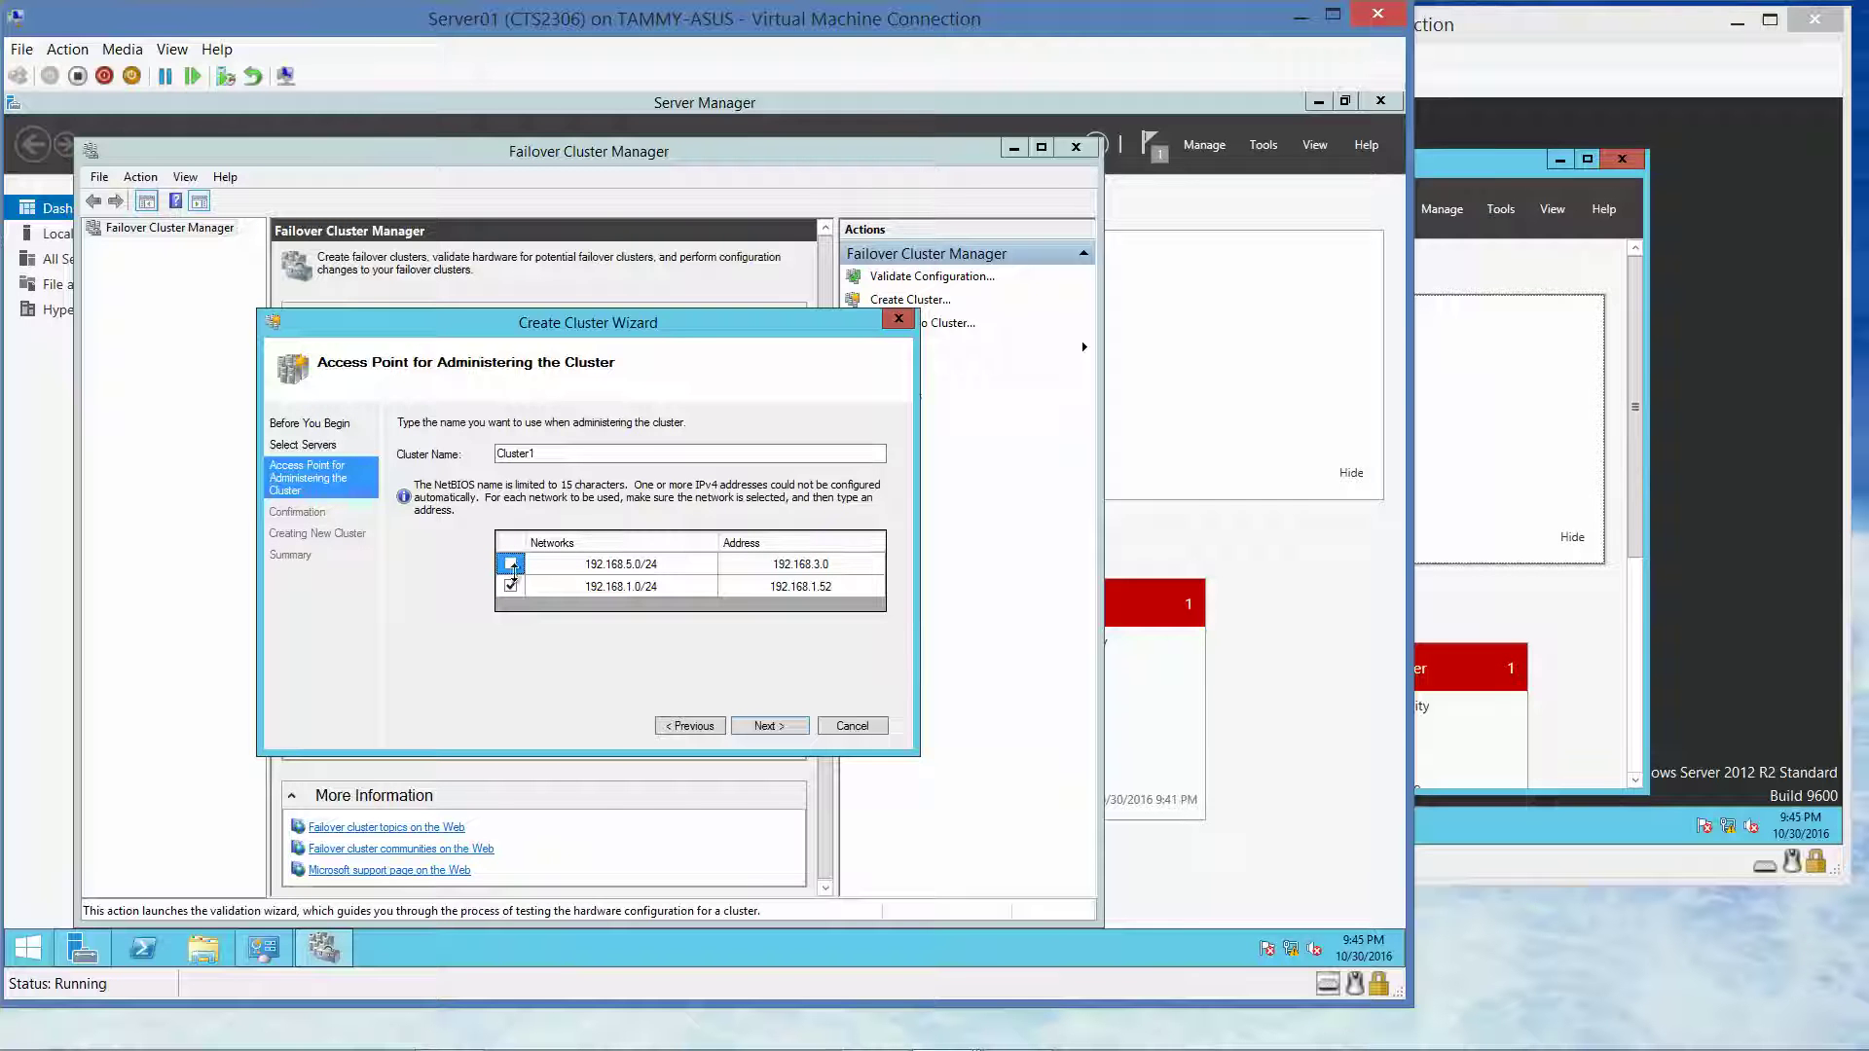
Step: Create Cluster1 with all eligible storage added, minimizing the Server02 connection window while it forms, and finish the wizard
{"action": "left_click", "coordinate": [765, 726]}
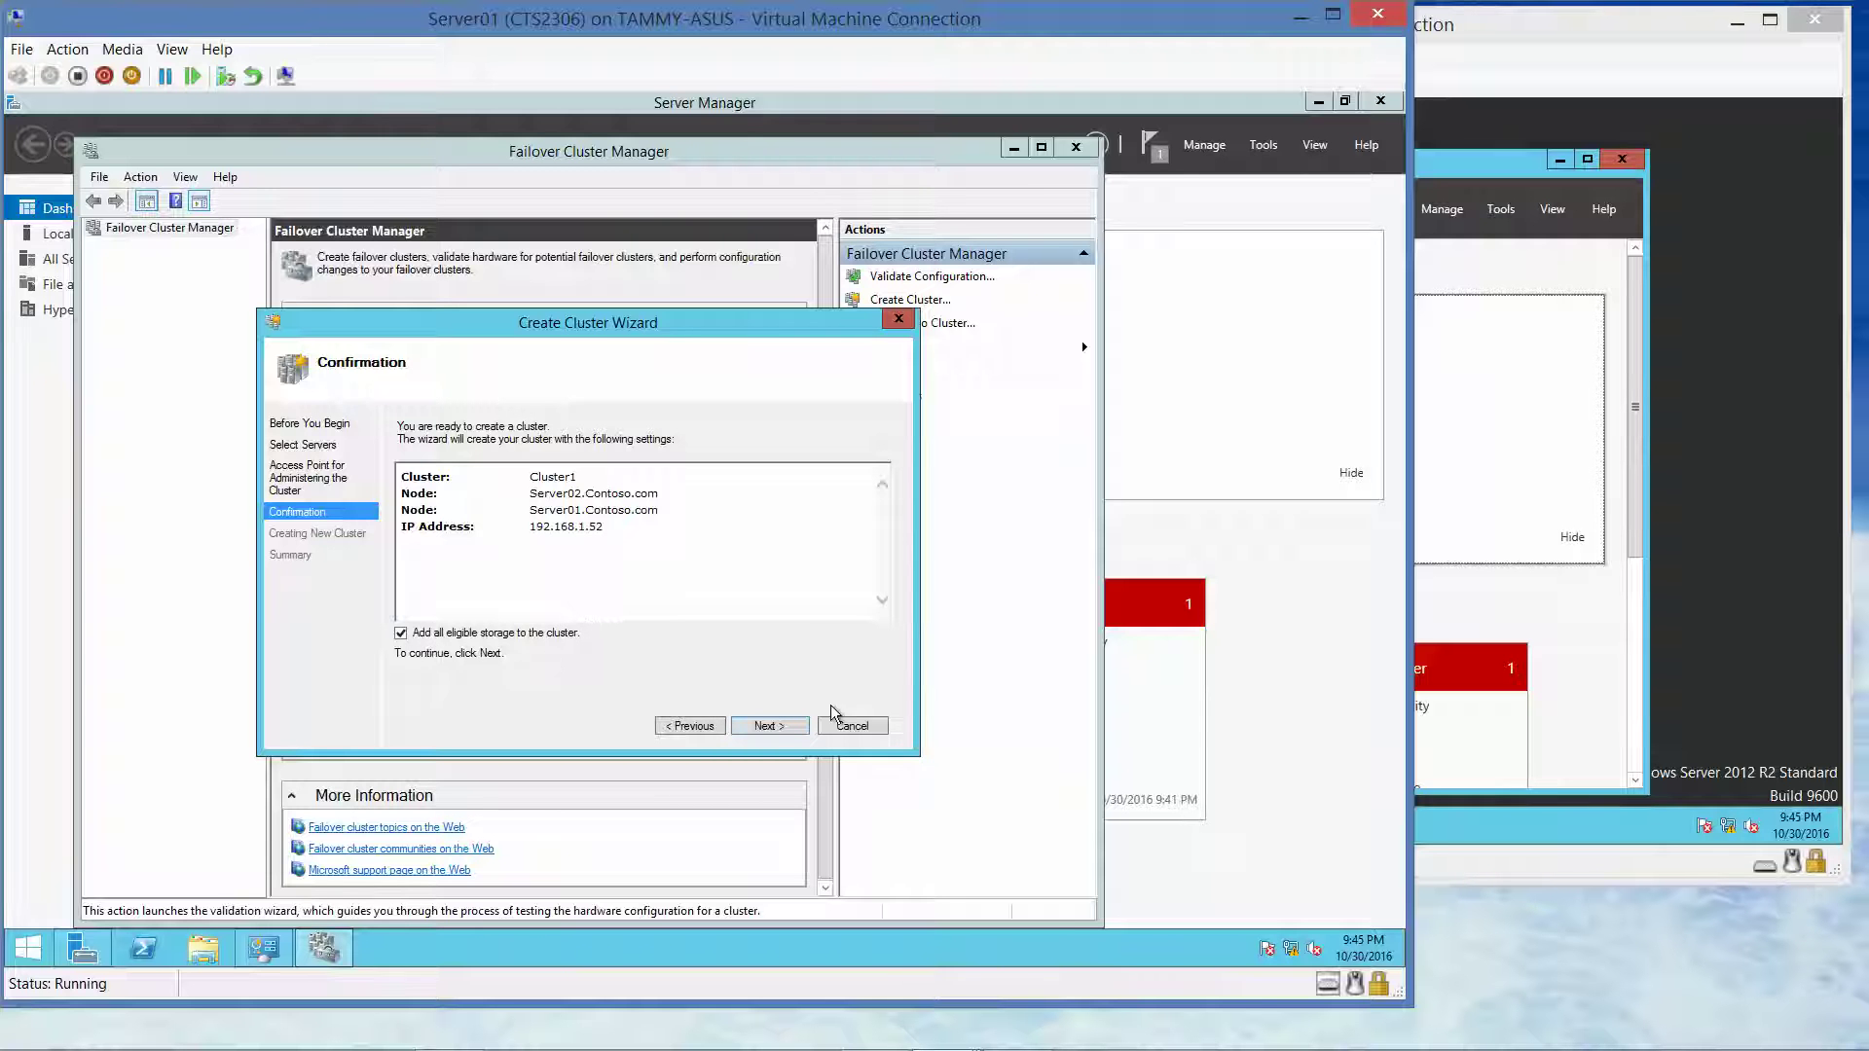
{"action": "left_click", "coordinate": [767, 726]}
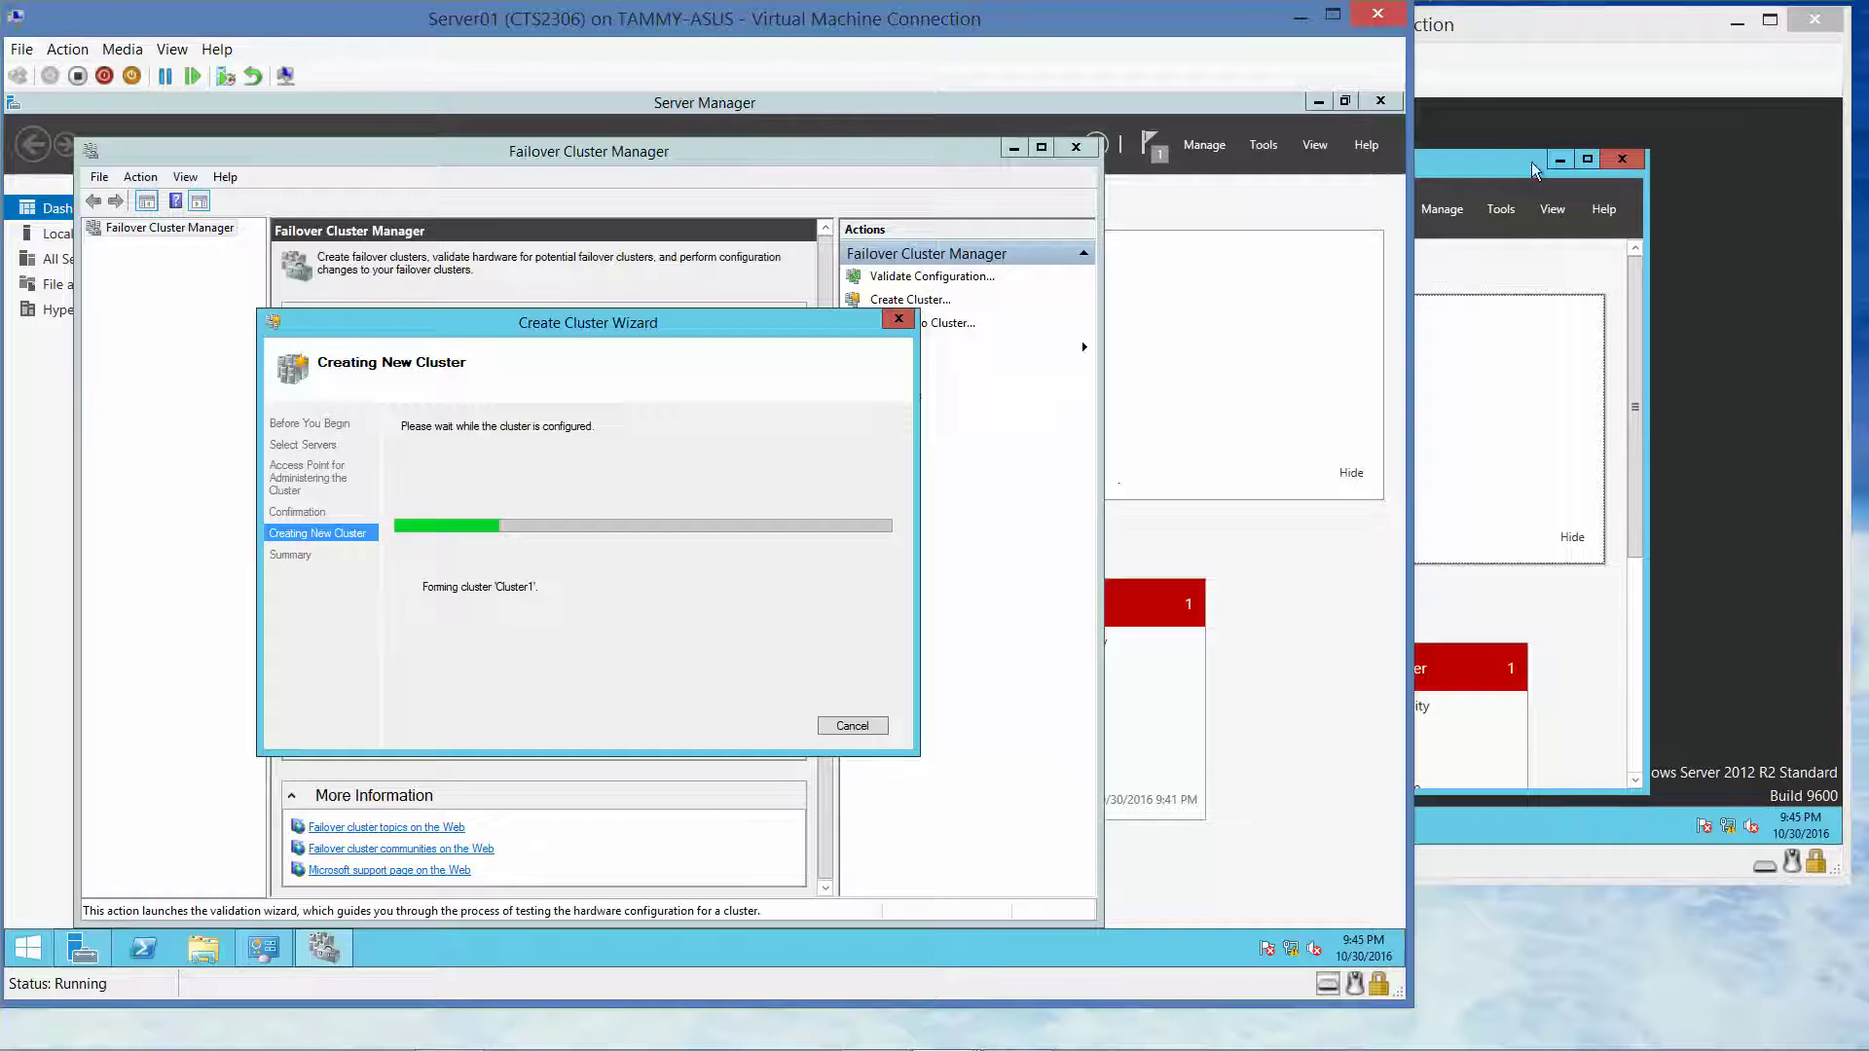
{"action": "left_click", "coordinate": [1737, 20]}
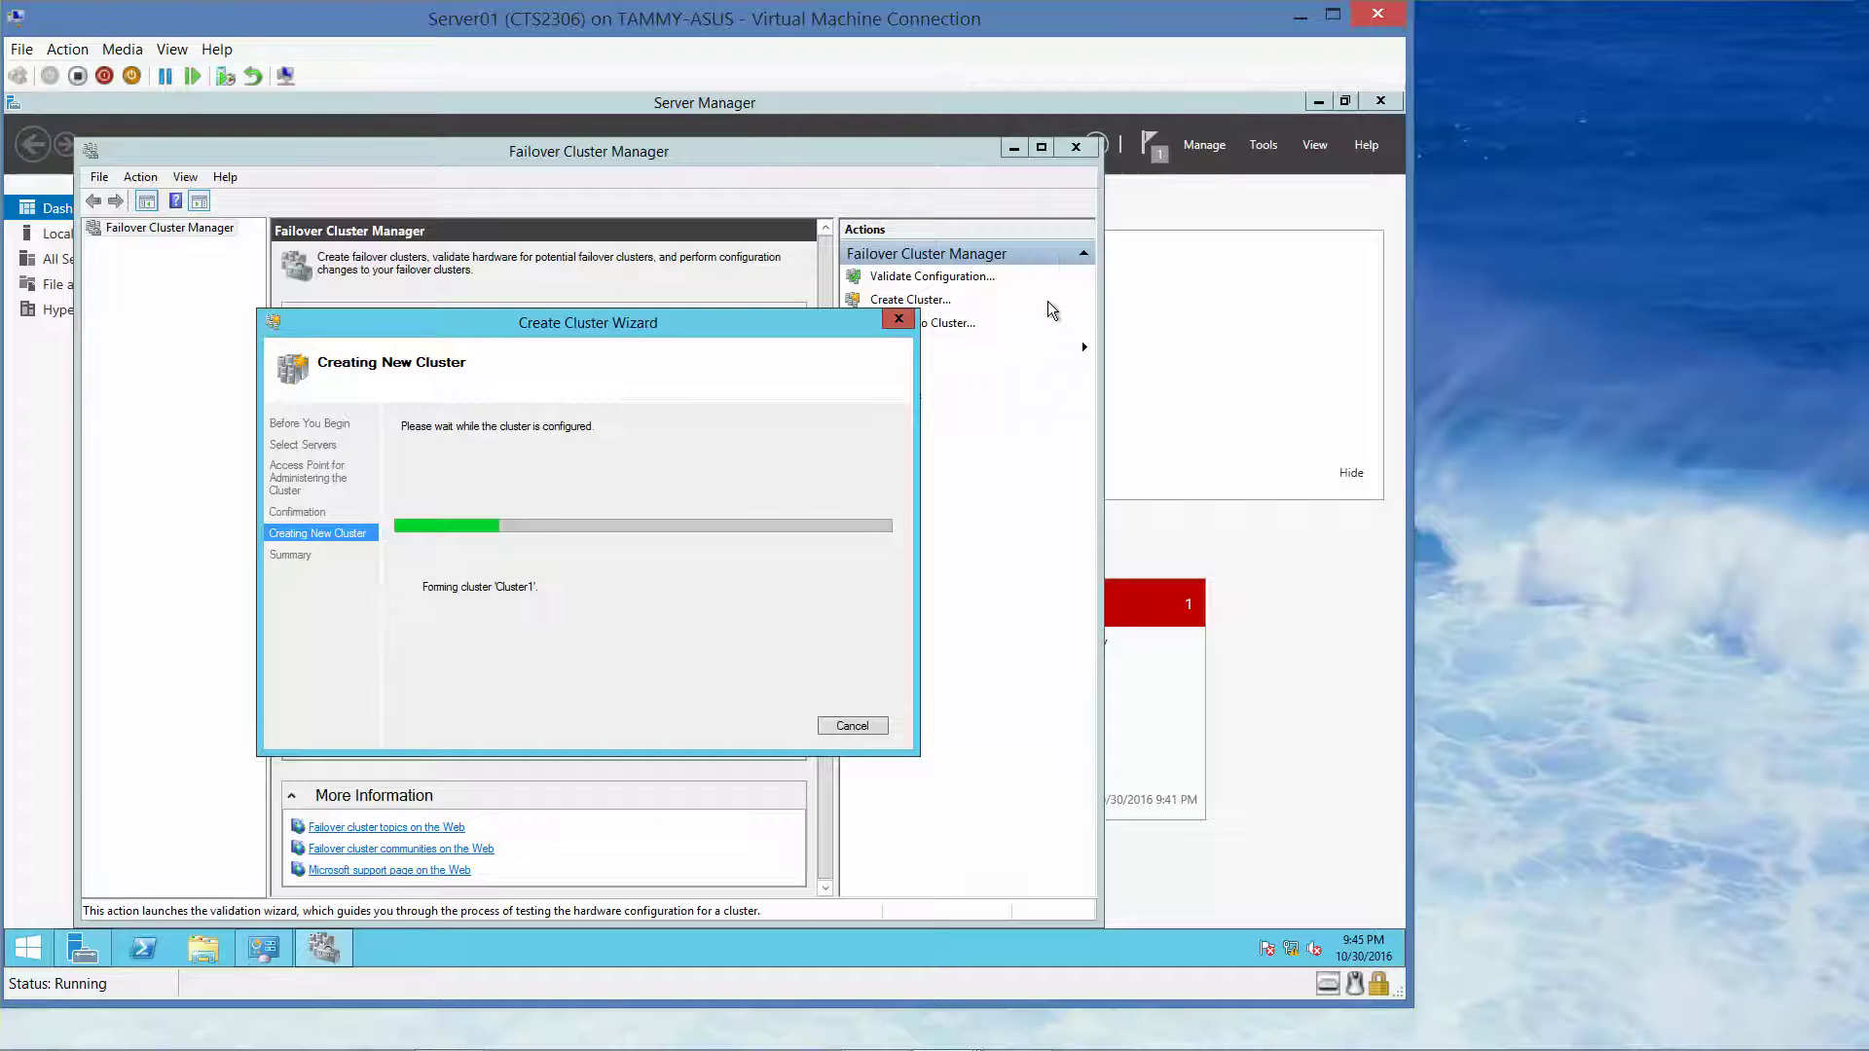
{"action": "mouse_move", "coordinate": [941, 22]}
{"action": "left_mouse_down"}
{"action": "mouse_move", "coordinate": [971, 22]}
{"action": "mouse_move", "coordinate": [954, 33]}
{"action": "left_mouse_up"}
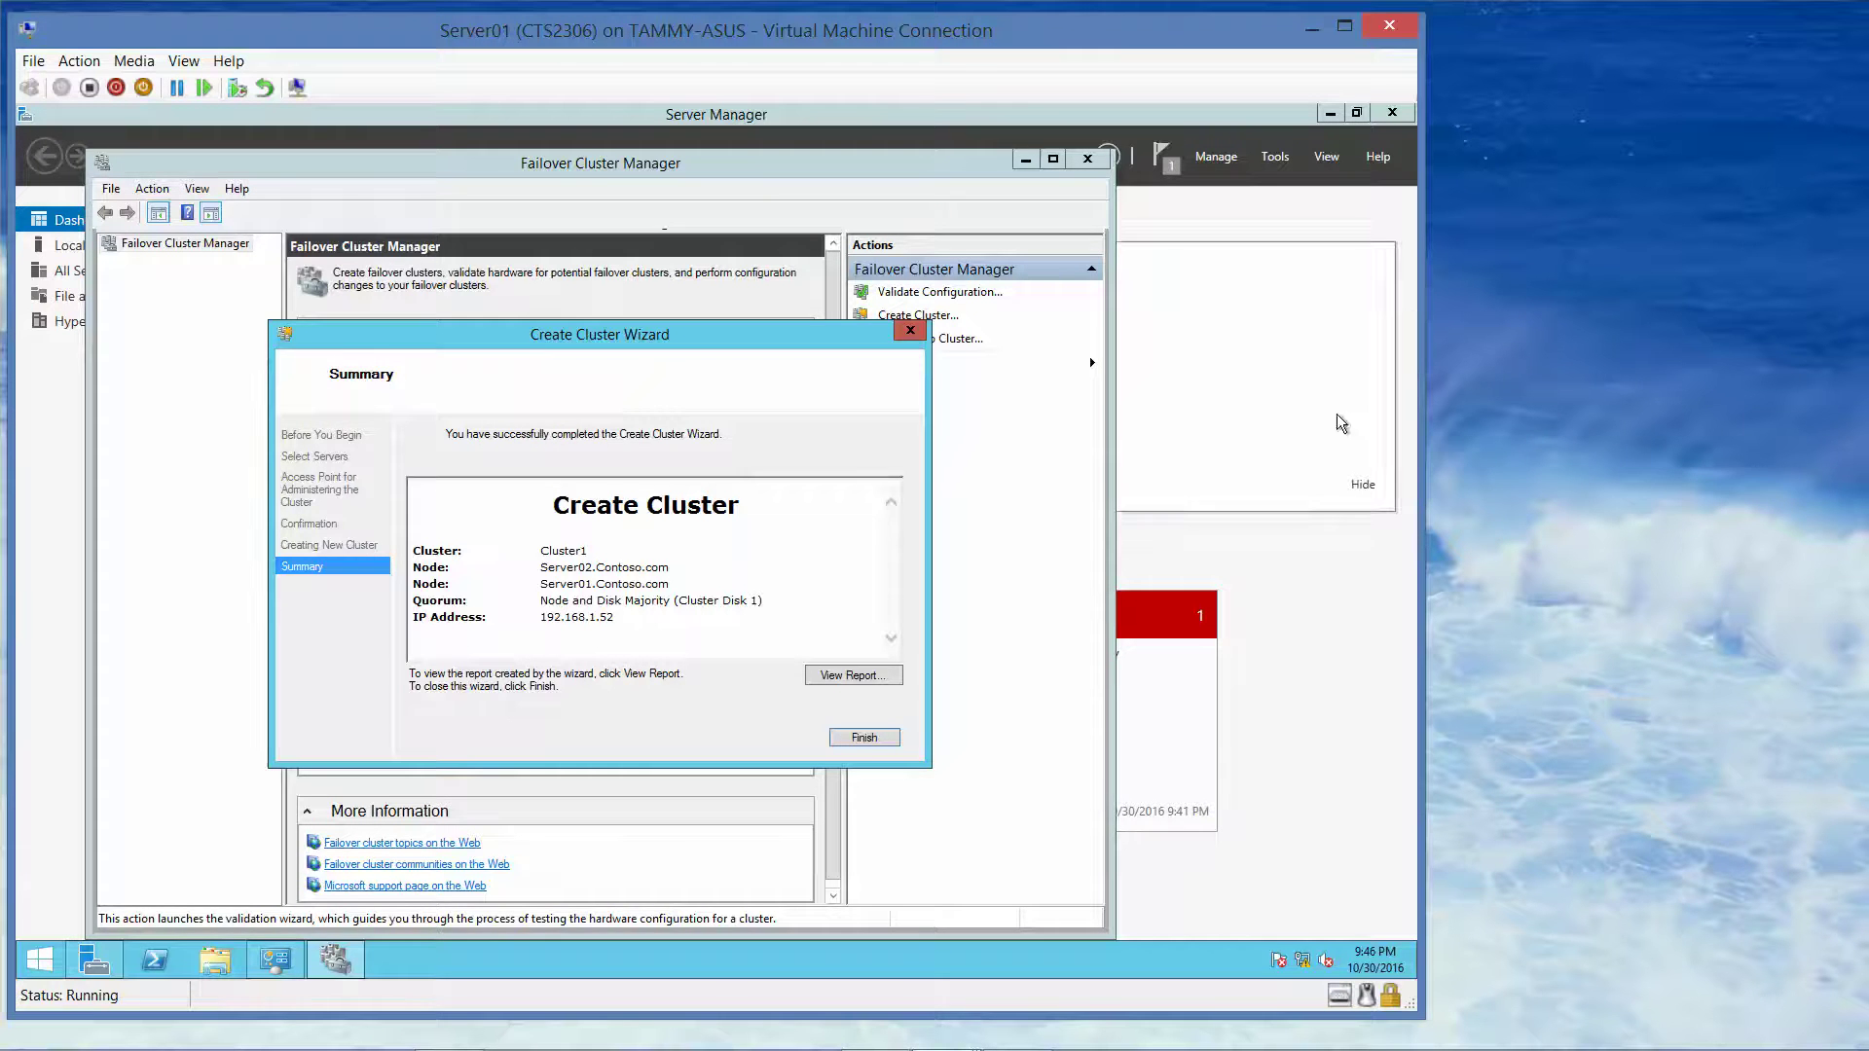
{"action": "left_click", "coordinate": [865, 738]}
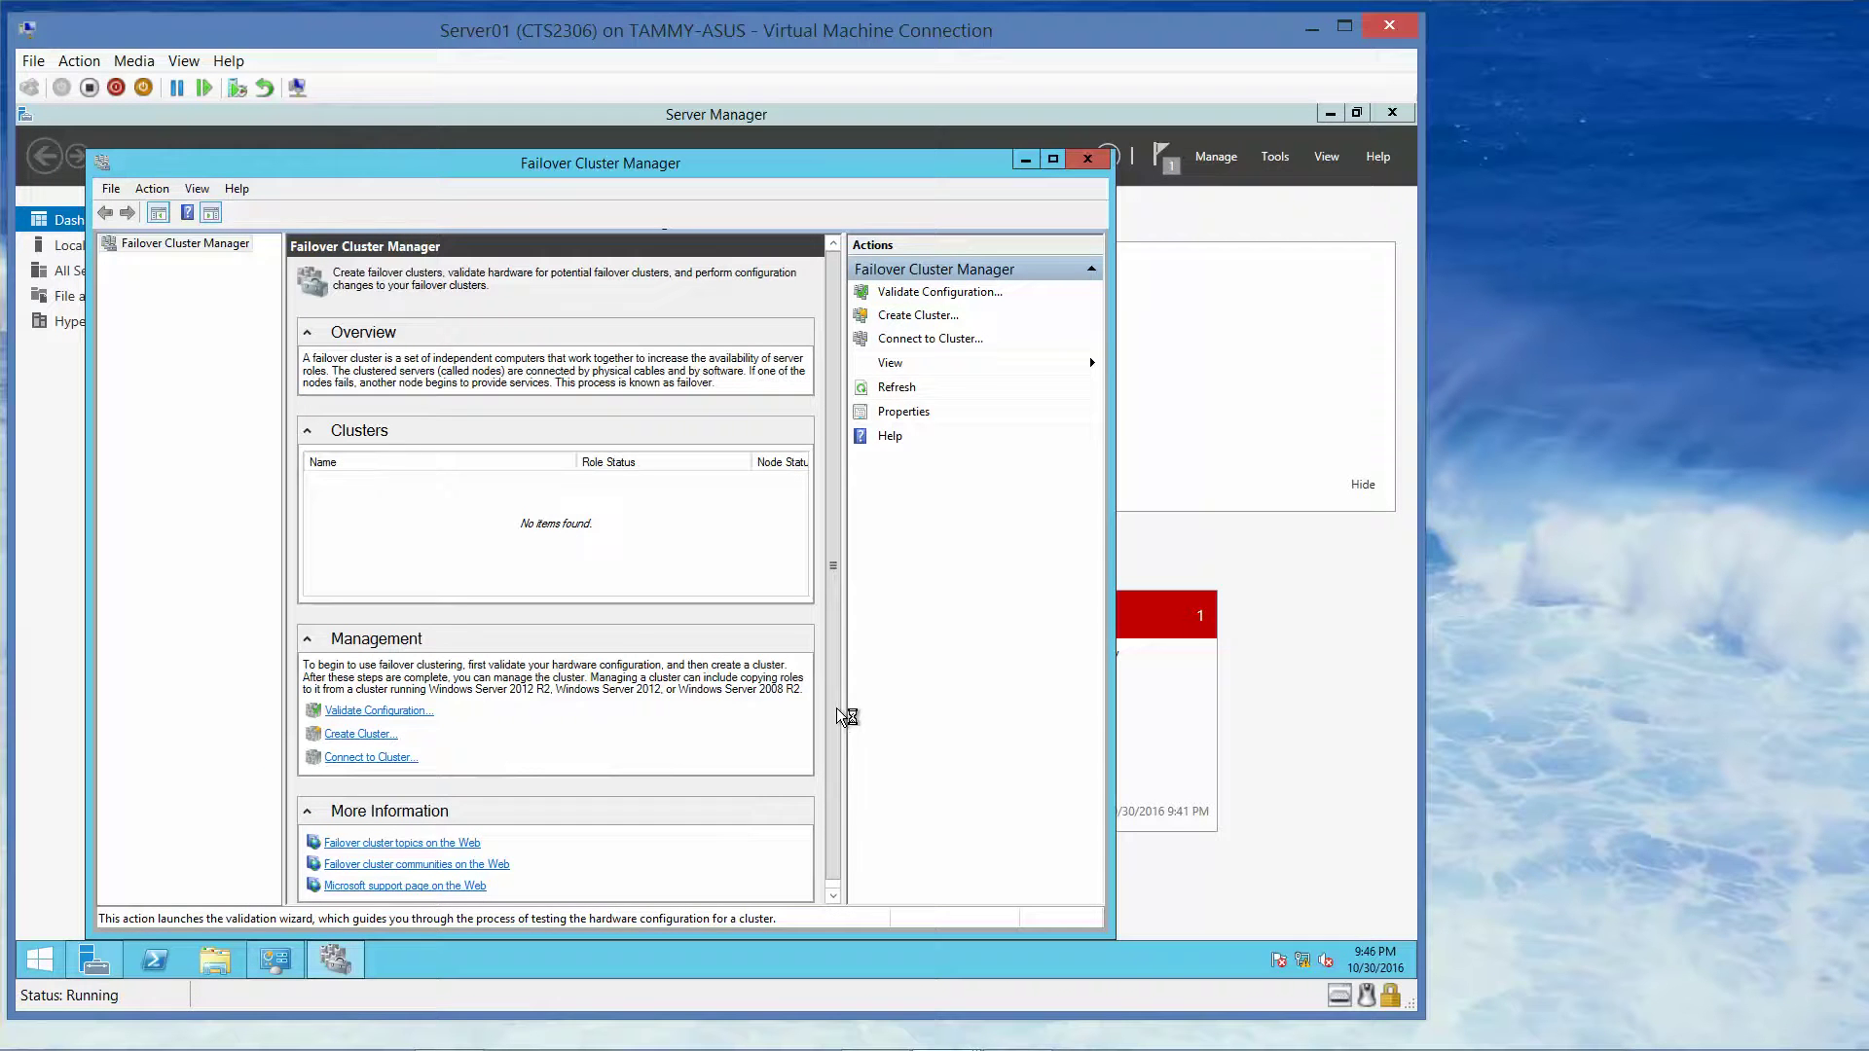
Step: Expand Cluster1.Contoso.com in the console tree to view its roles, nodes, storage, networks and cluster events
{"action": "left_click", "coordinate": [367, 484]}
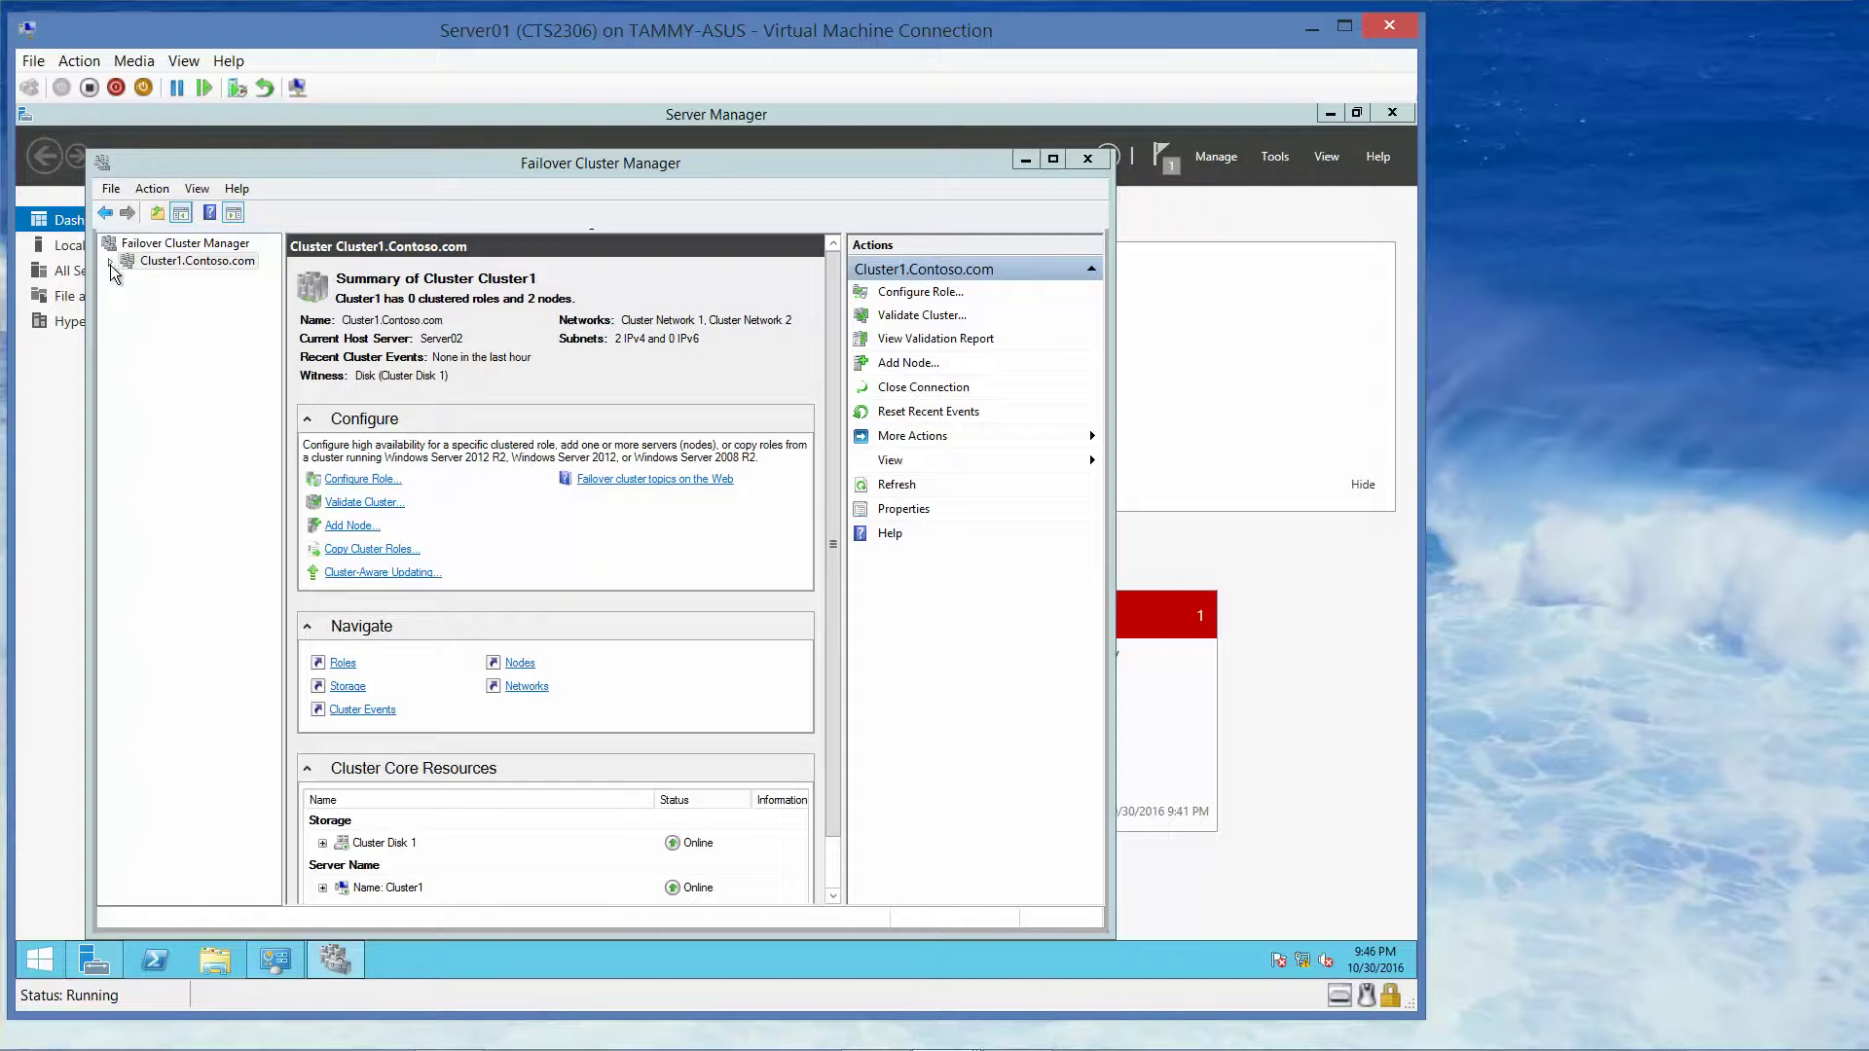
{"action": "left_click", "coordinate": [108, 263]}
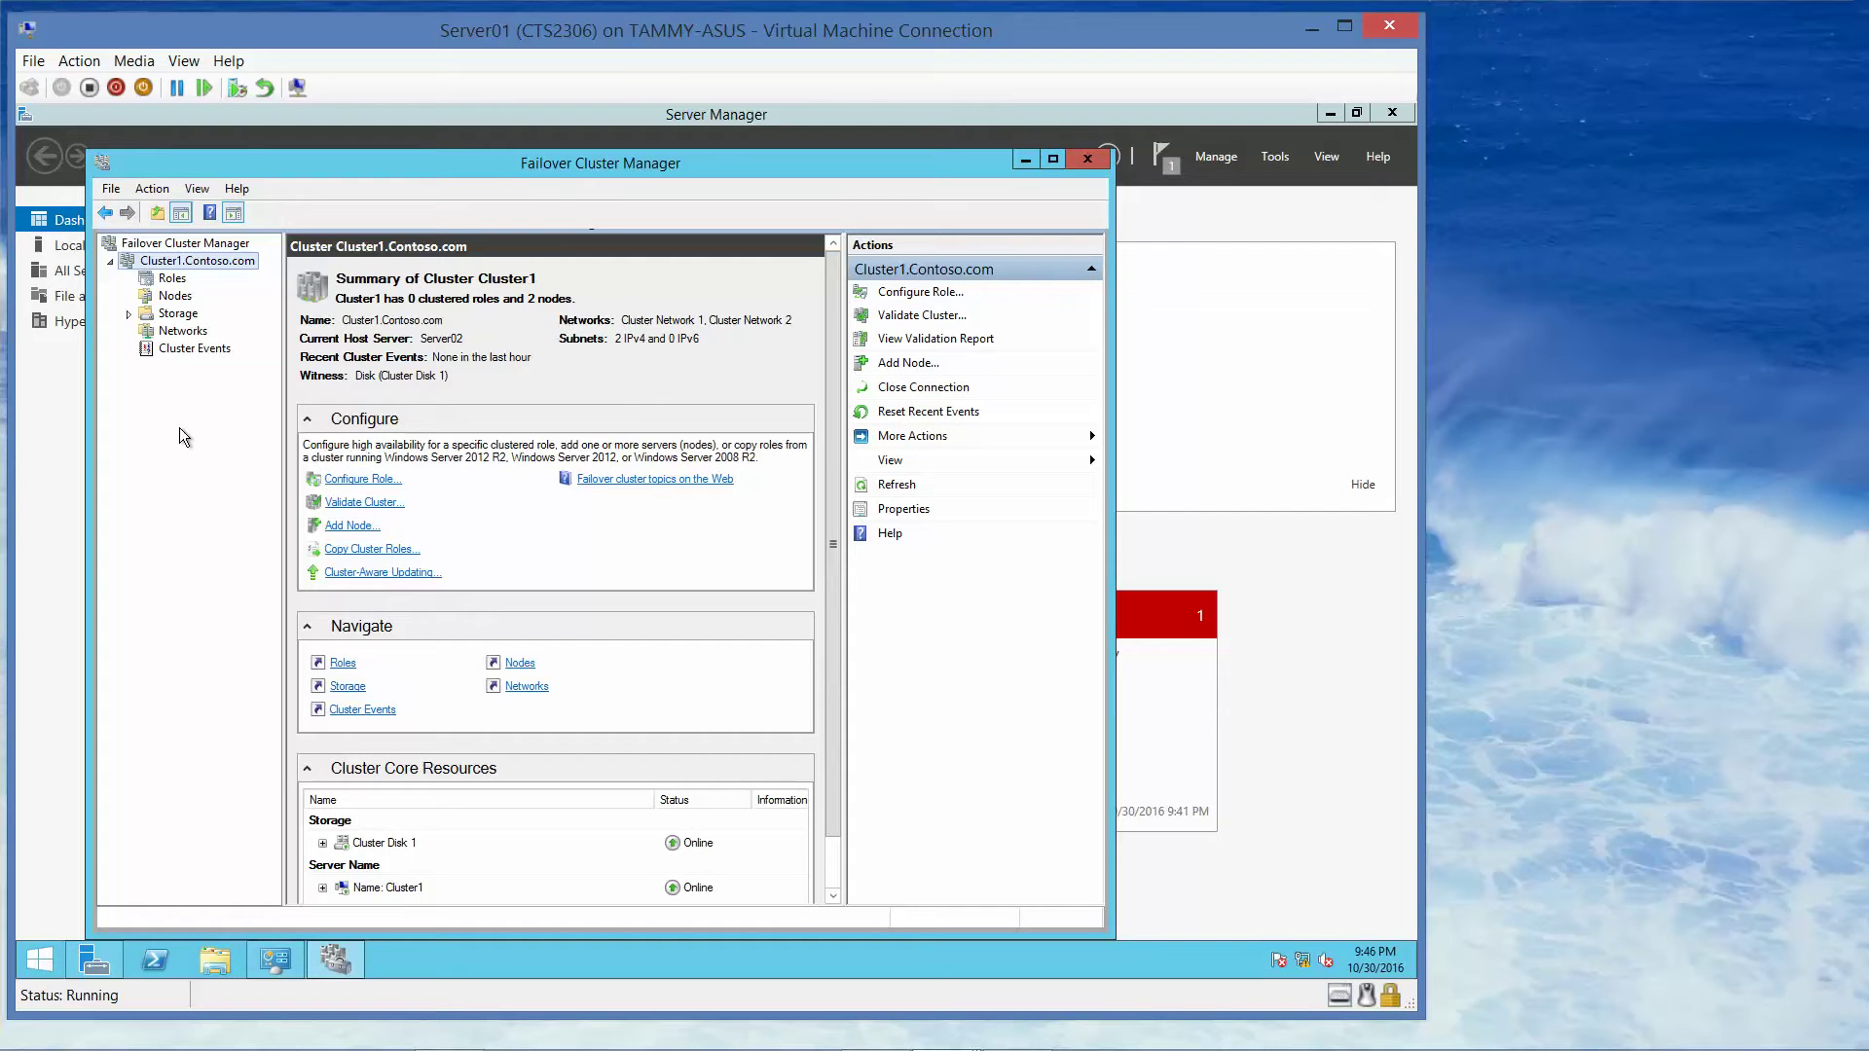
{"action": "mouse_move", "coordinate": [886, 1036]}
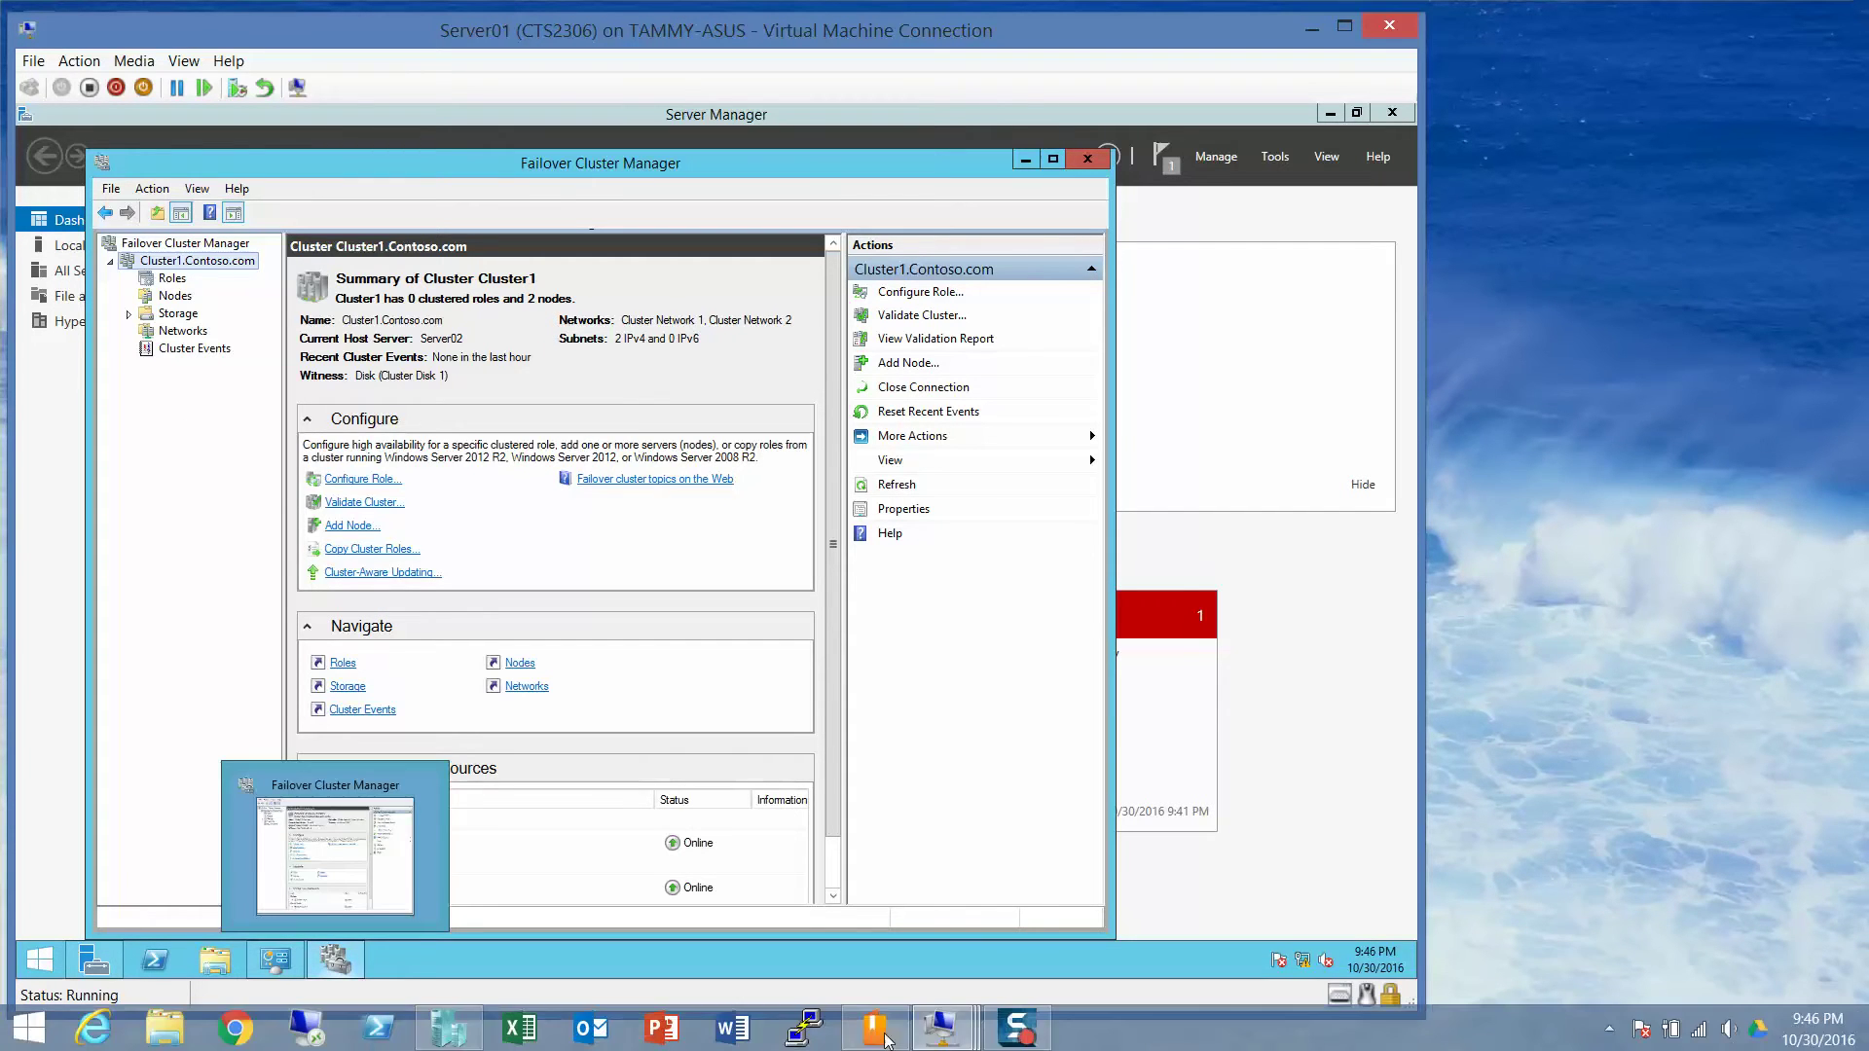